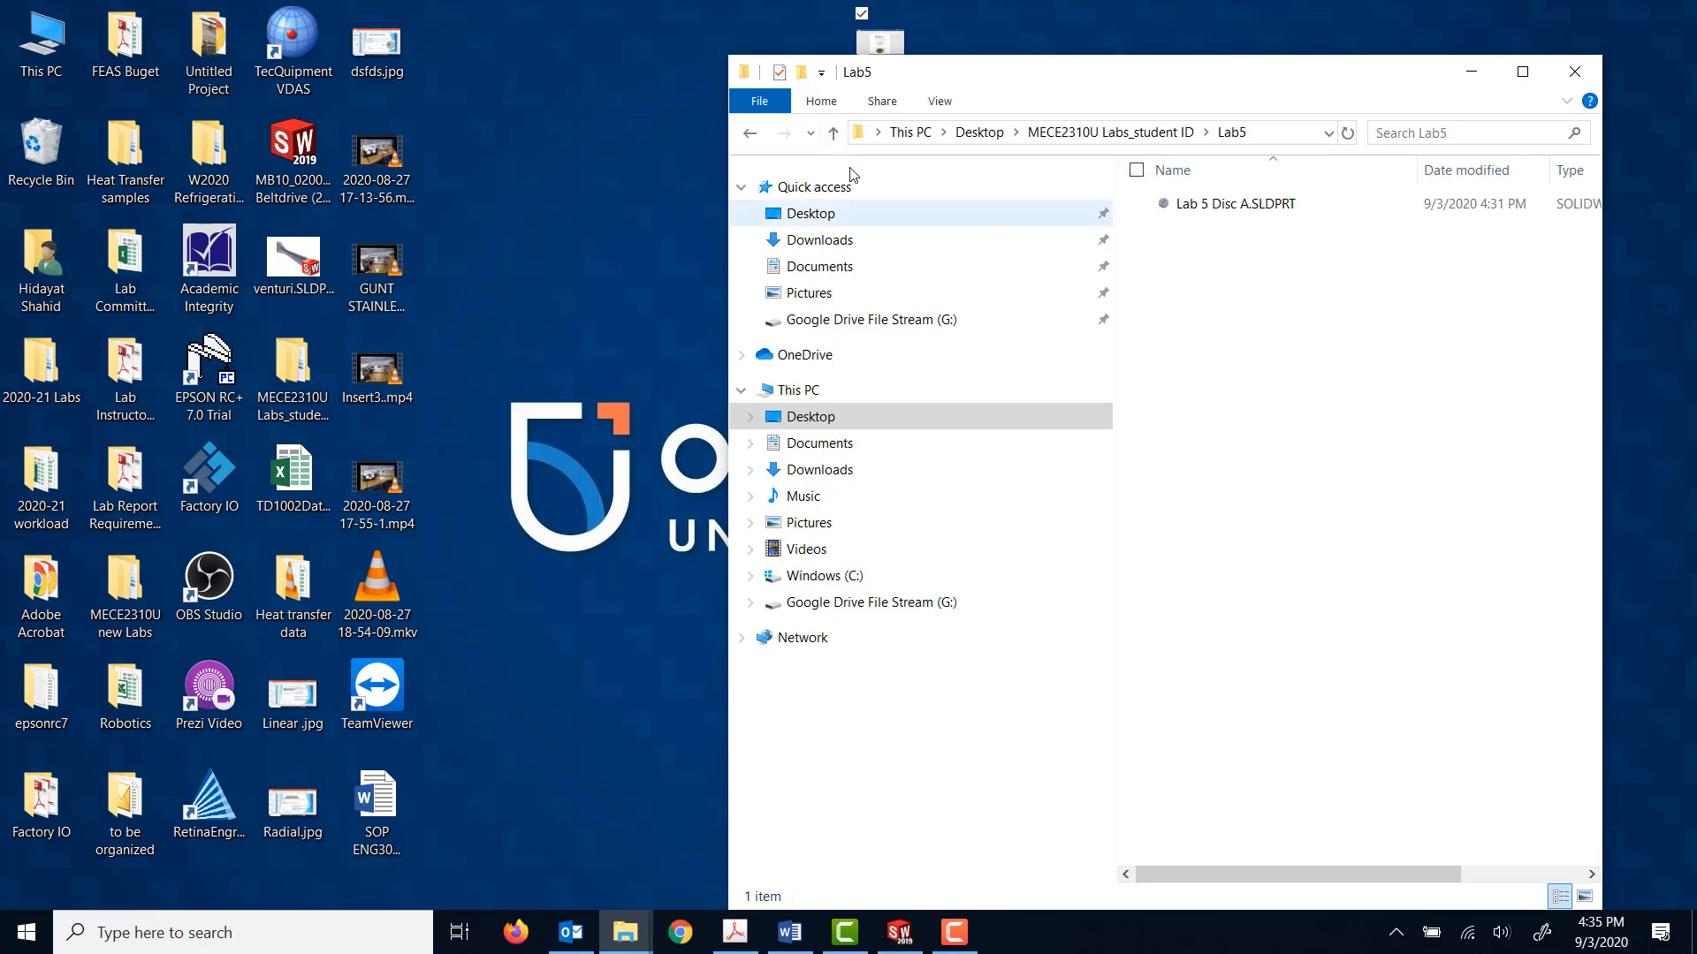
- Leave the Lab5 folder, minimize the file window and switch to SOLIDWORKS, showing the Simulation commands for the disc part
{"action": "left_click", "coordinate": [835, 137]}
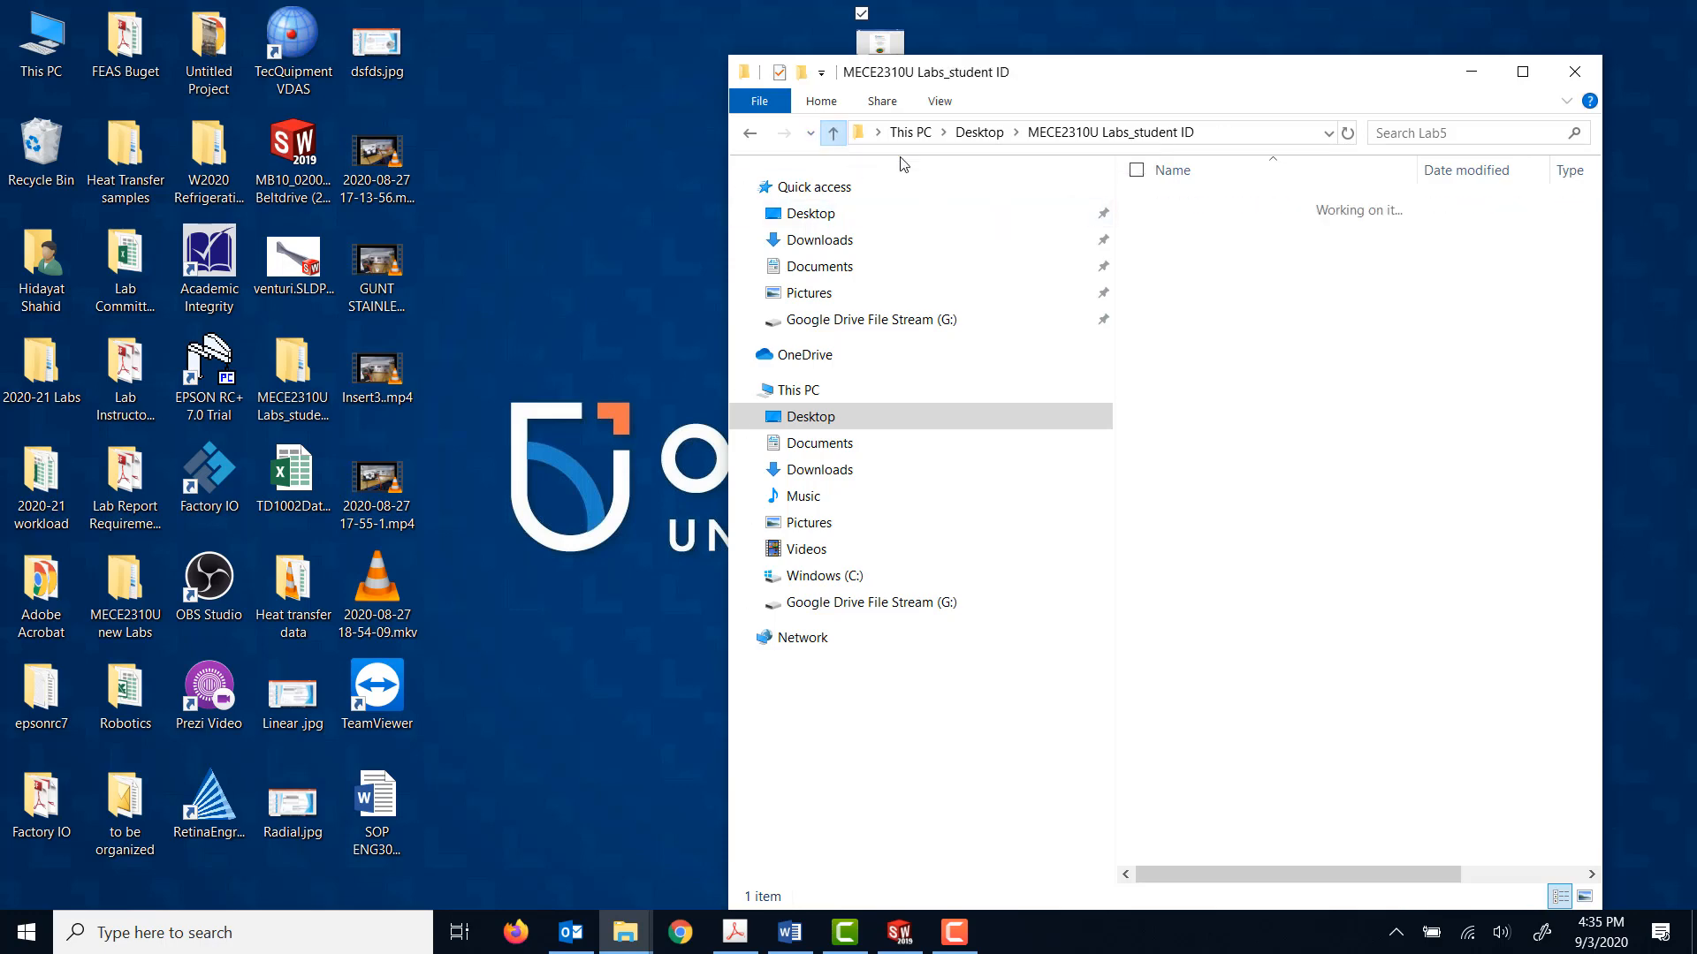
{"action": "left_click", "coordinate": [1471, 71]}
{"action": "left_click", "coordinate": [899, 932]}
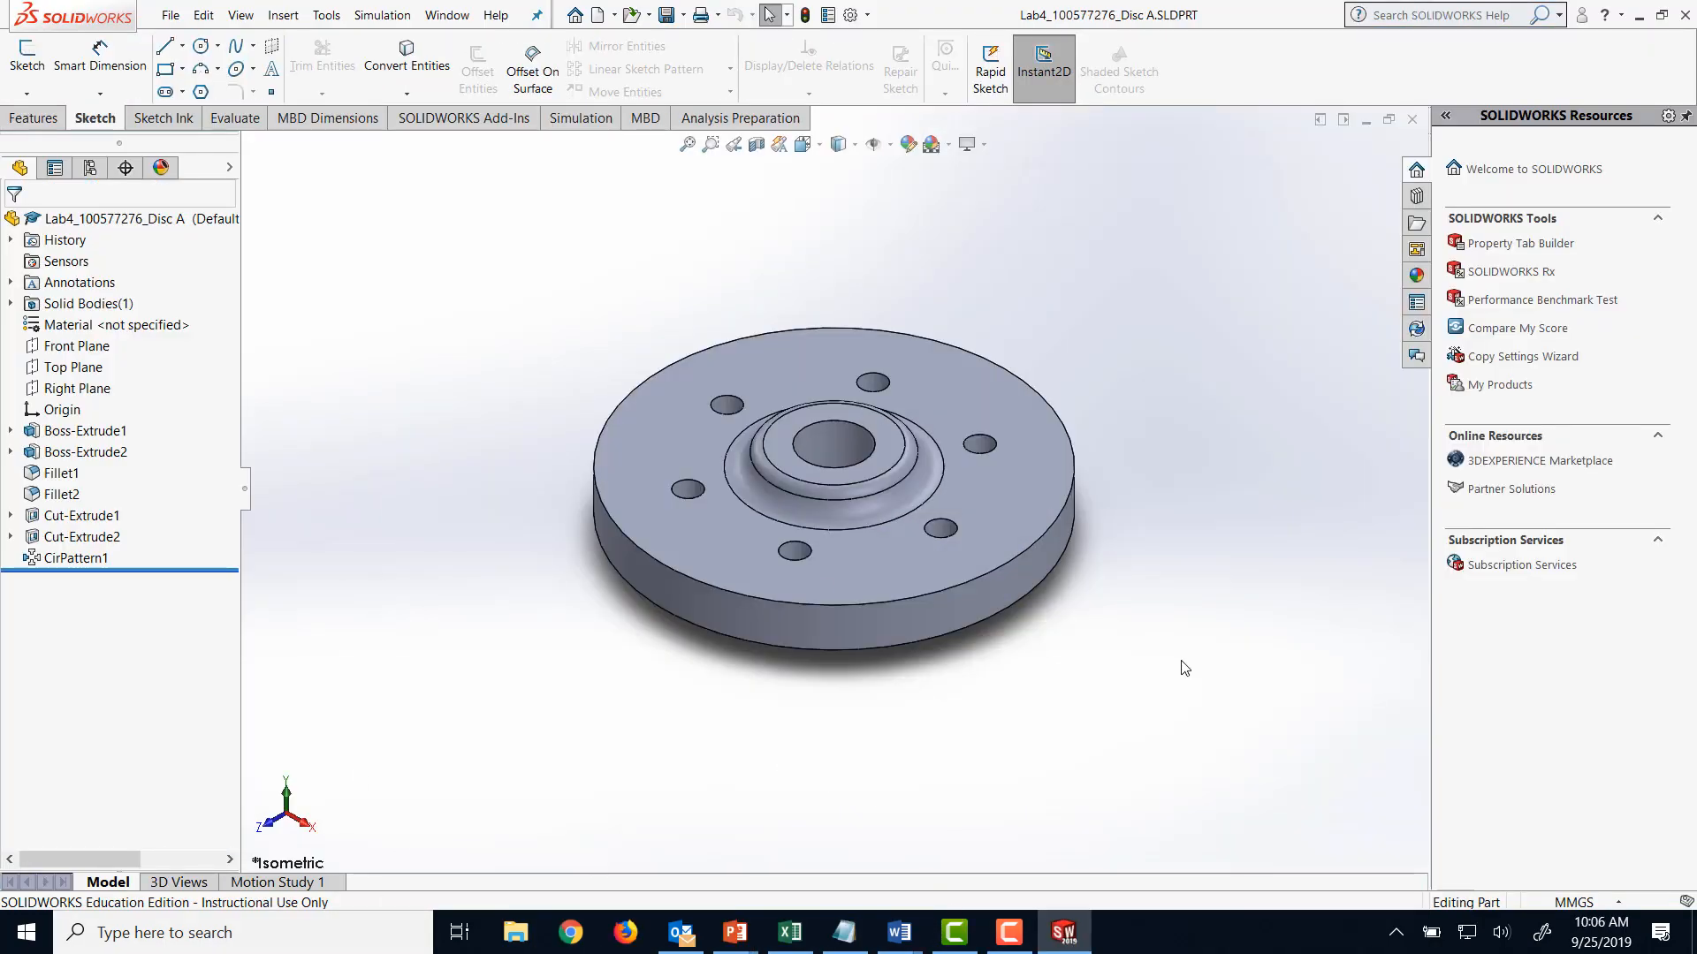
{"action": "left_click", "coordinate": [580, 118]}
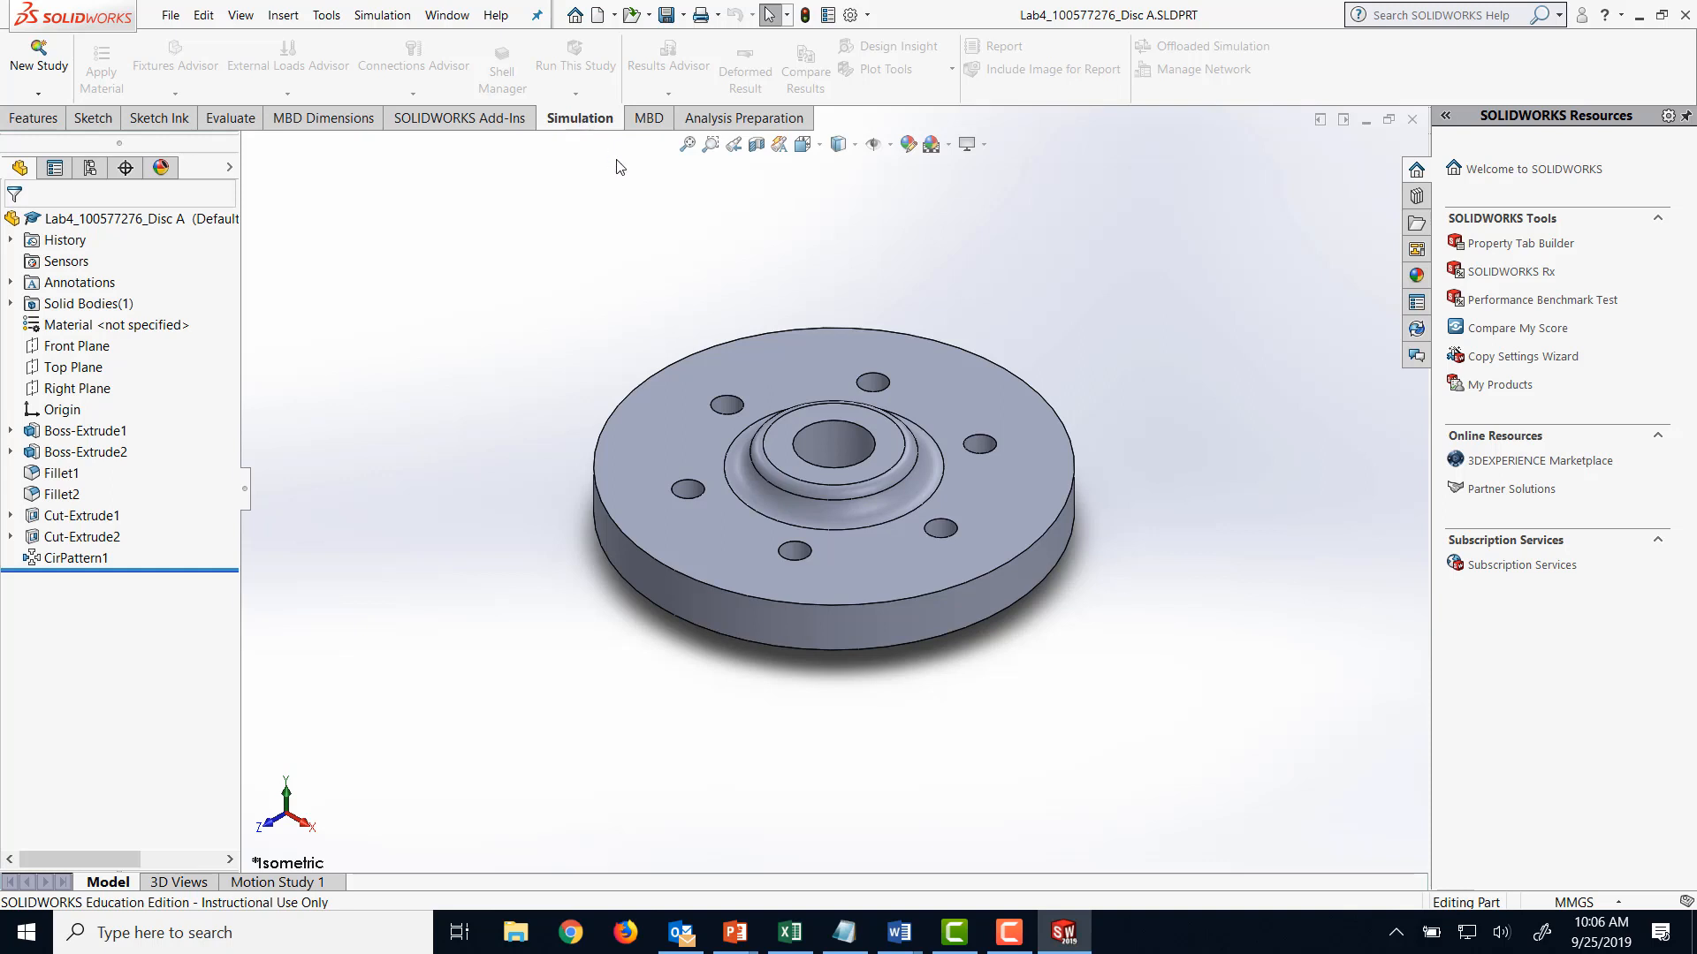
- Check the add-ins list for SOLIDWORKS Simulation among the active and start-up add-ins, then accept it
{"action": "left_click", "coordinate": [326, 15]}
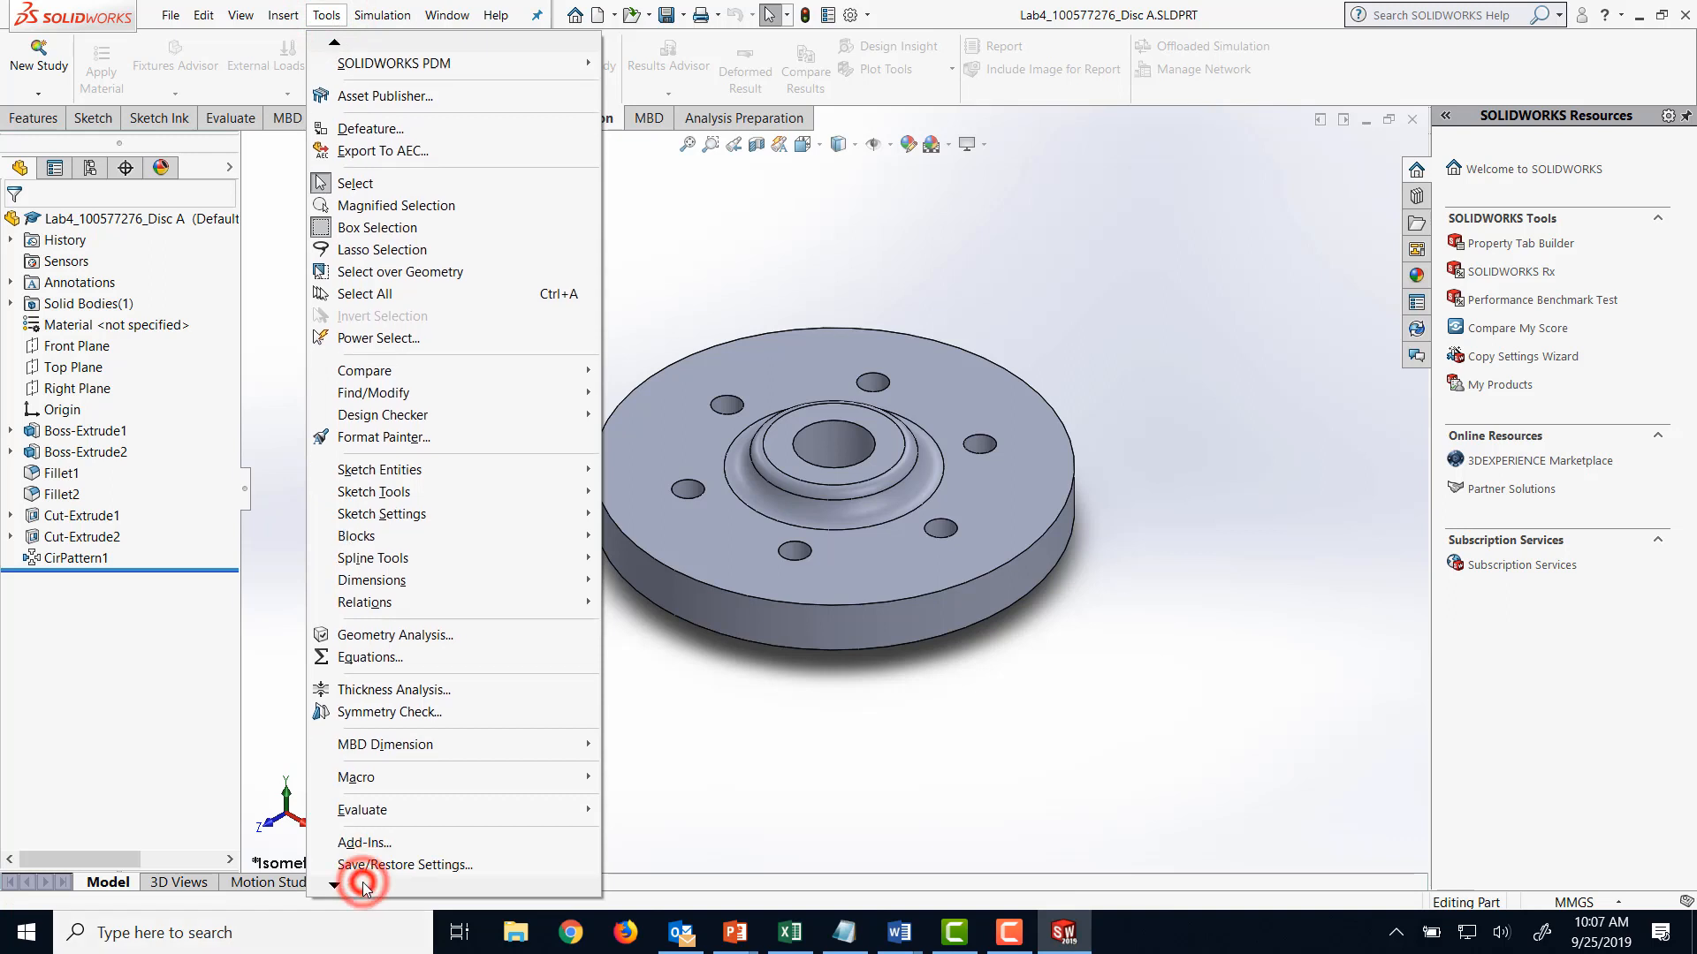
{"action": "left_click", "coordinate": [377, 850]}
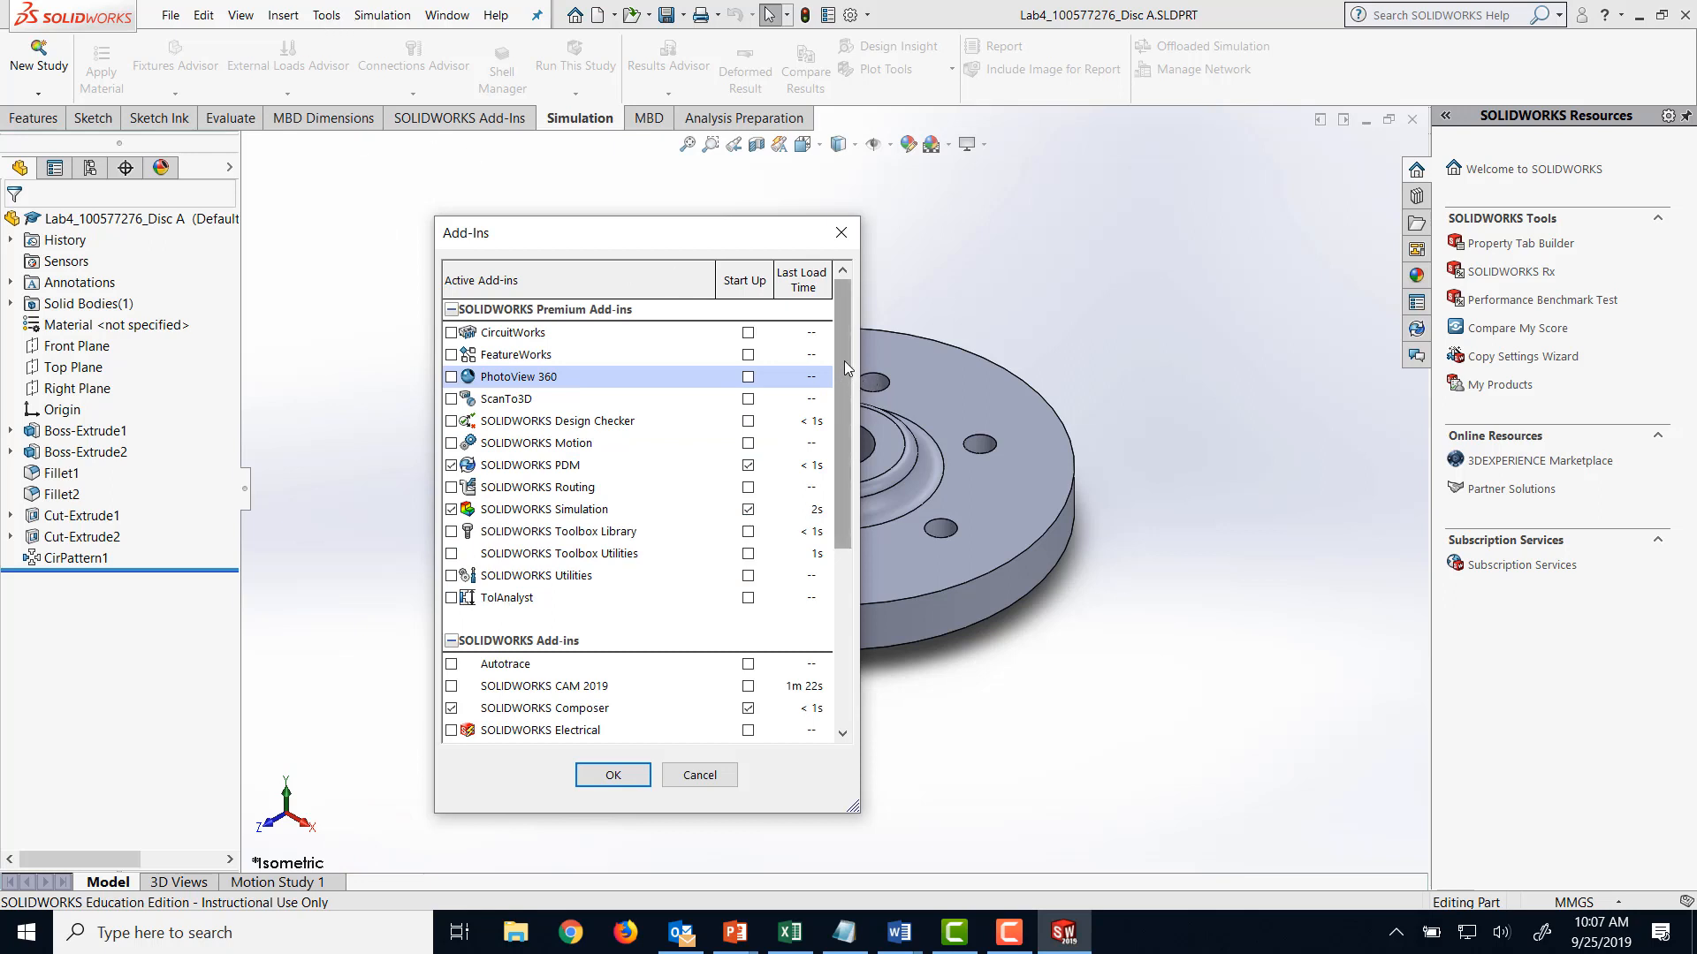
{"action": "left_click_drag", "start_coordinate": [844, 362], "coordinate": [844, 402]}
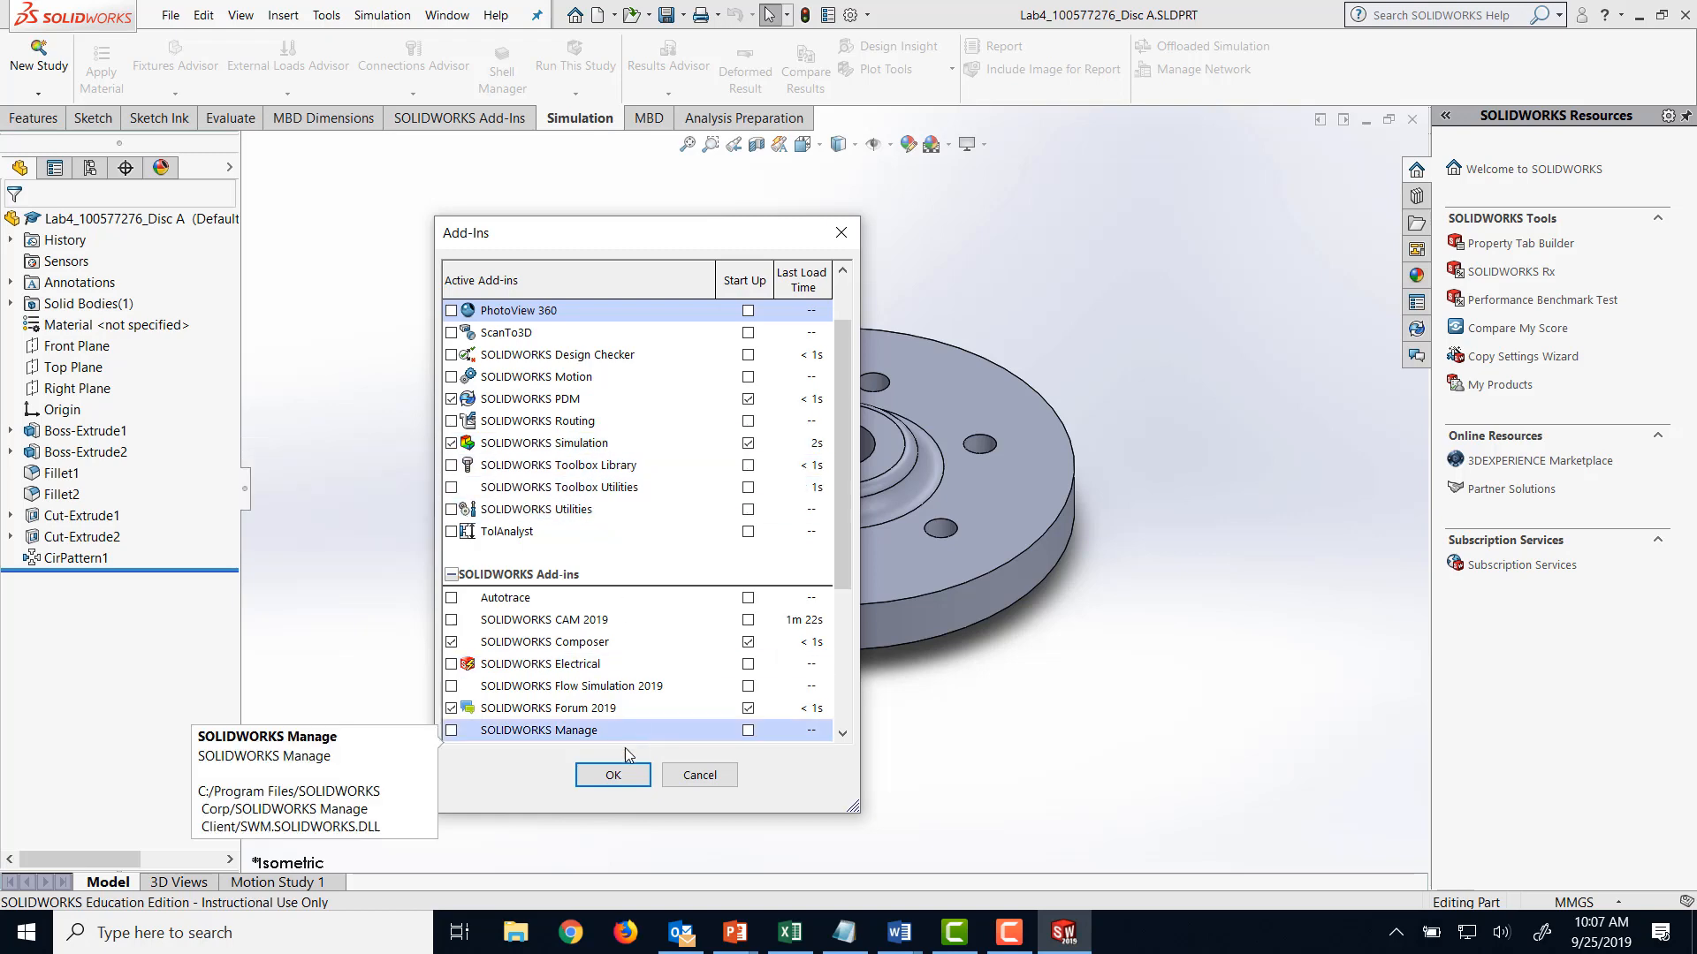
{"action": "left_click", "coordinate": [615, 777]}
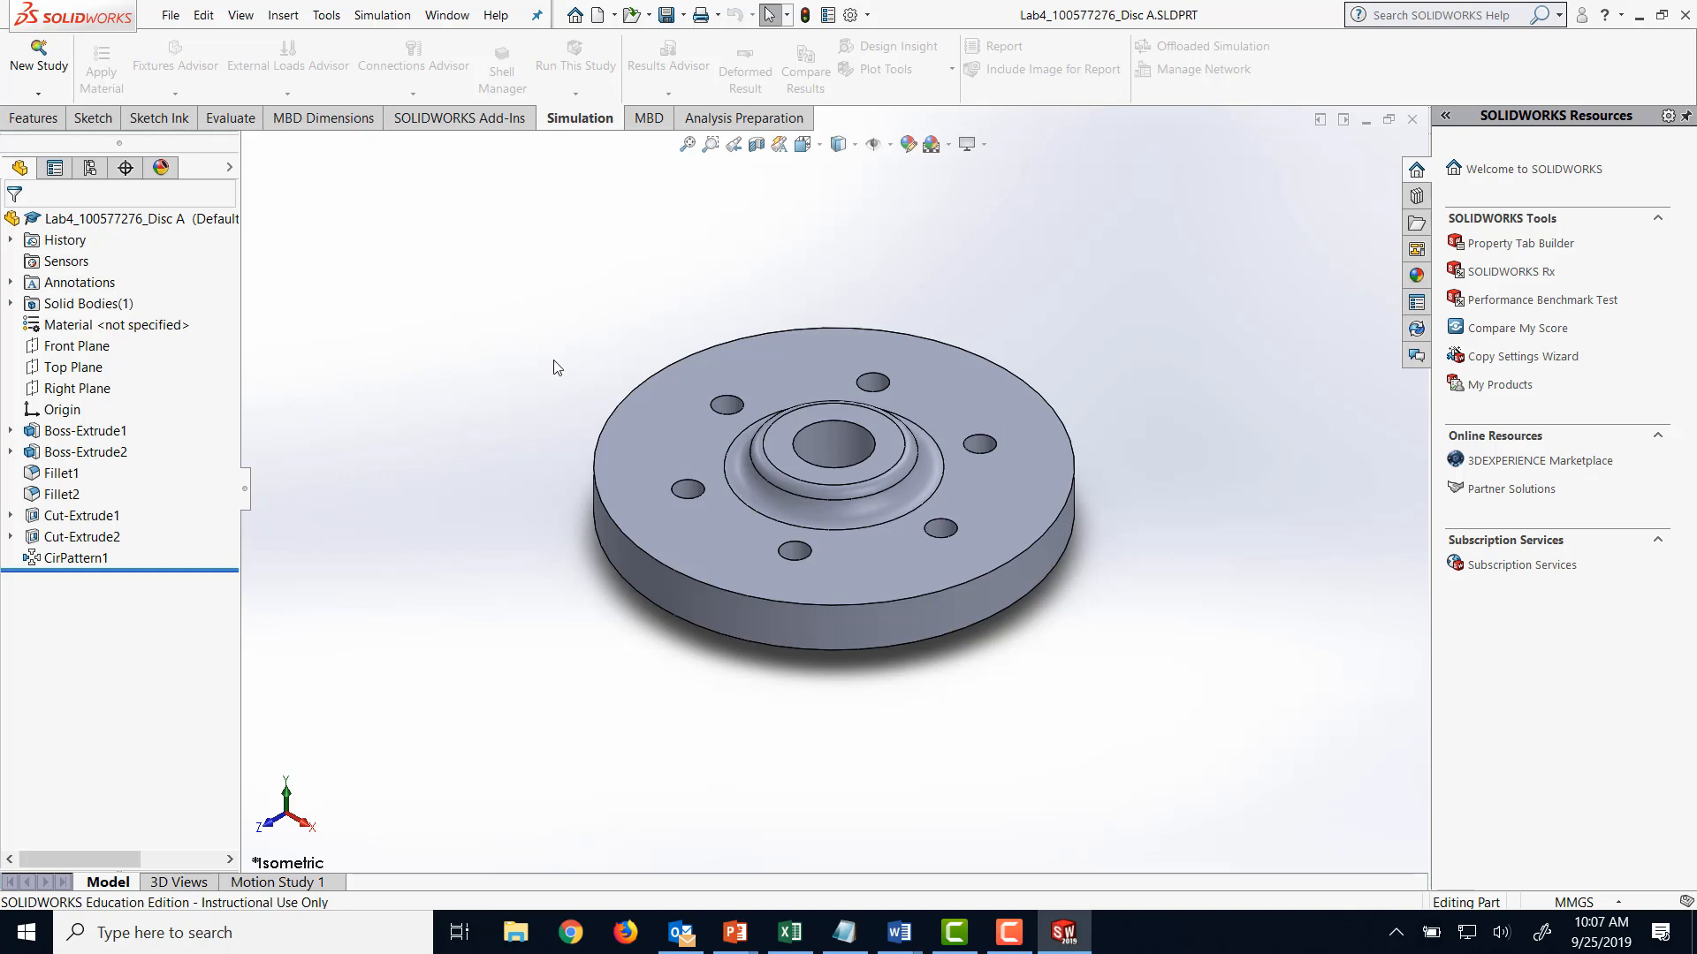
- Create a new Static simulation study for the disc, keeping the default study name and leaving 2D simplification off
{"action": "middle_click_drag", "start_coordinate": [559, 368], "coordinate": [508, 340]}
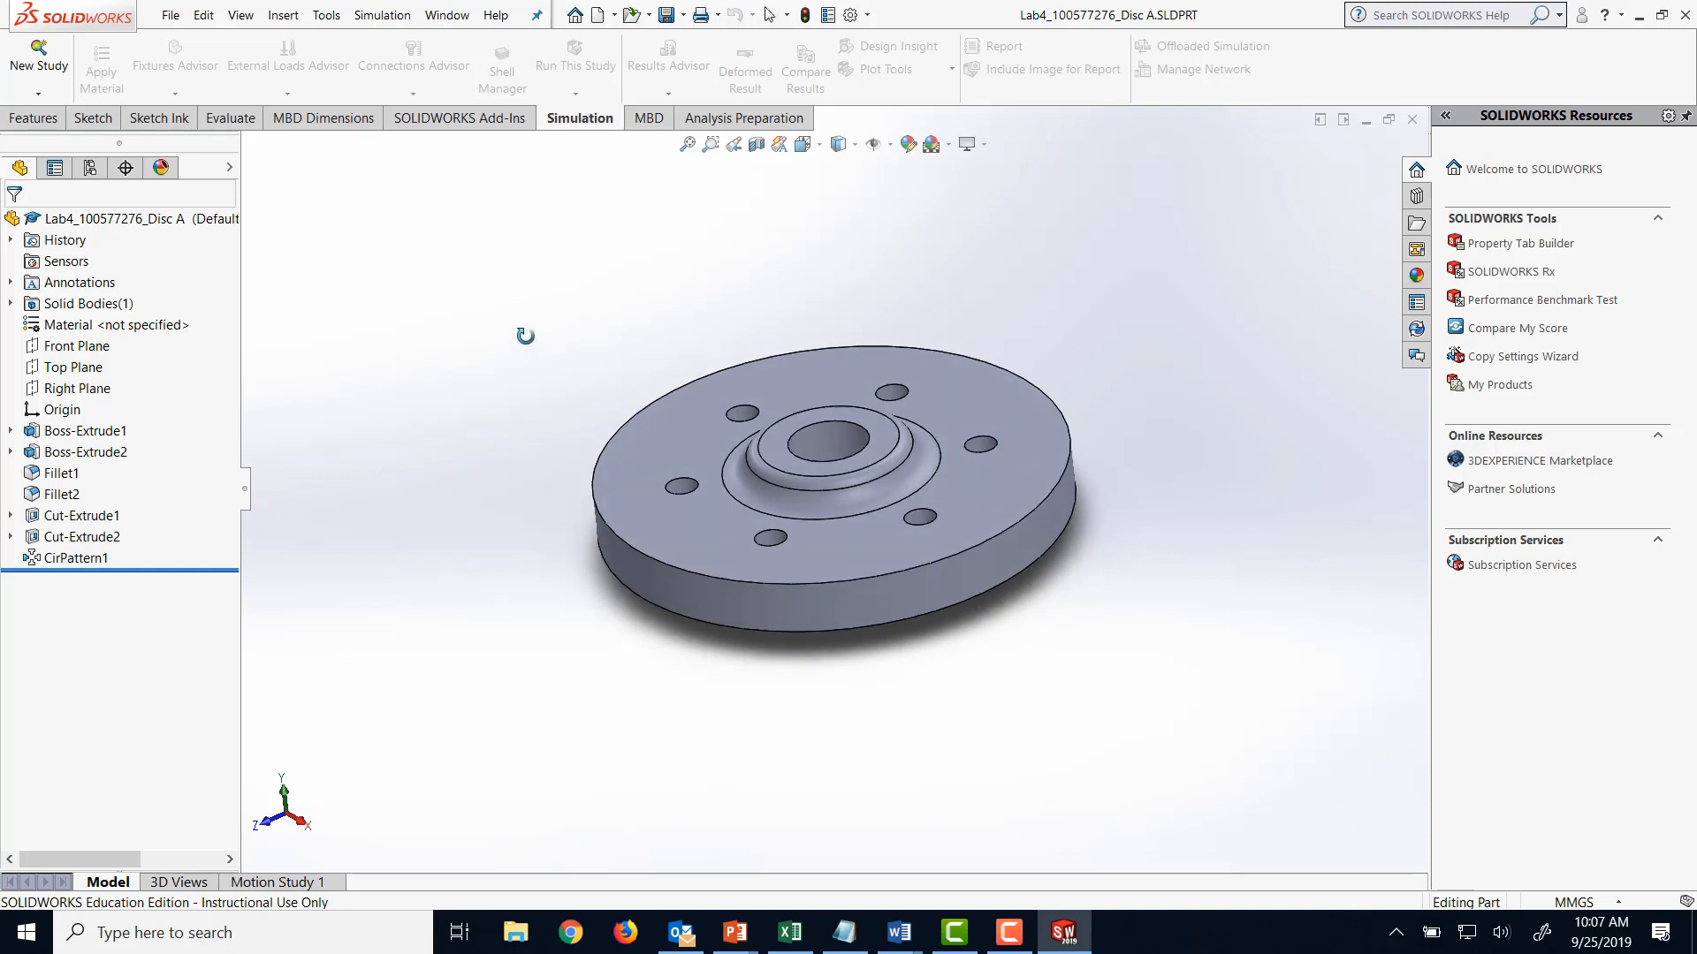
{"action": "left_click", "coordinate": [29, 67]}
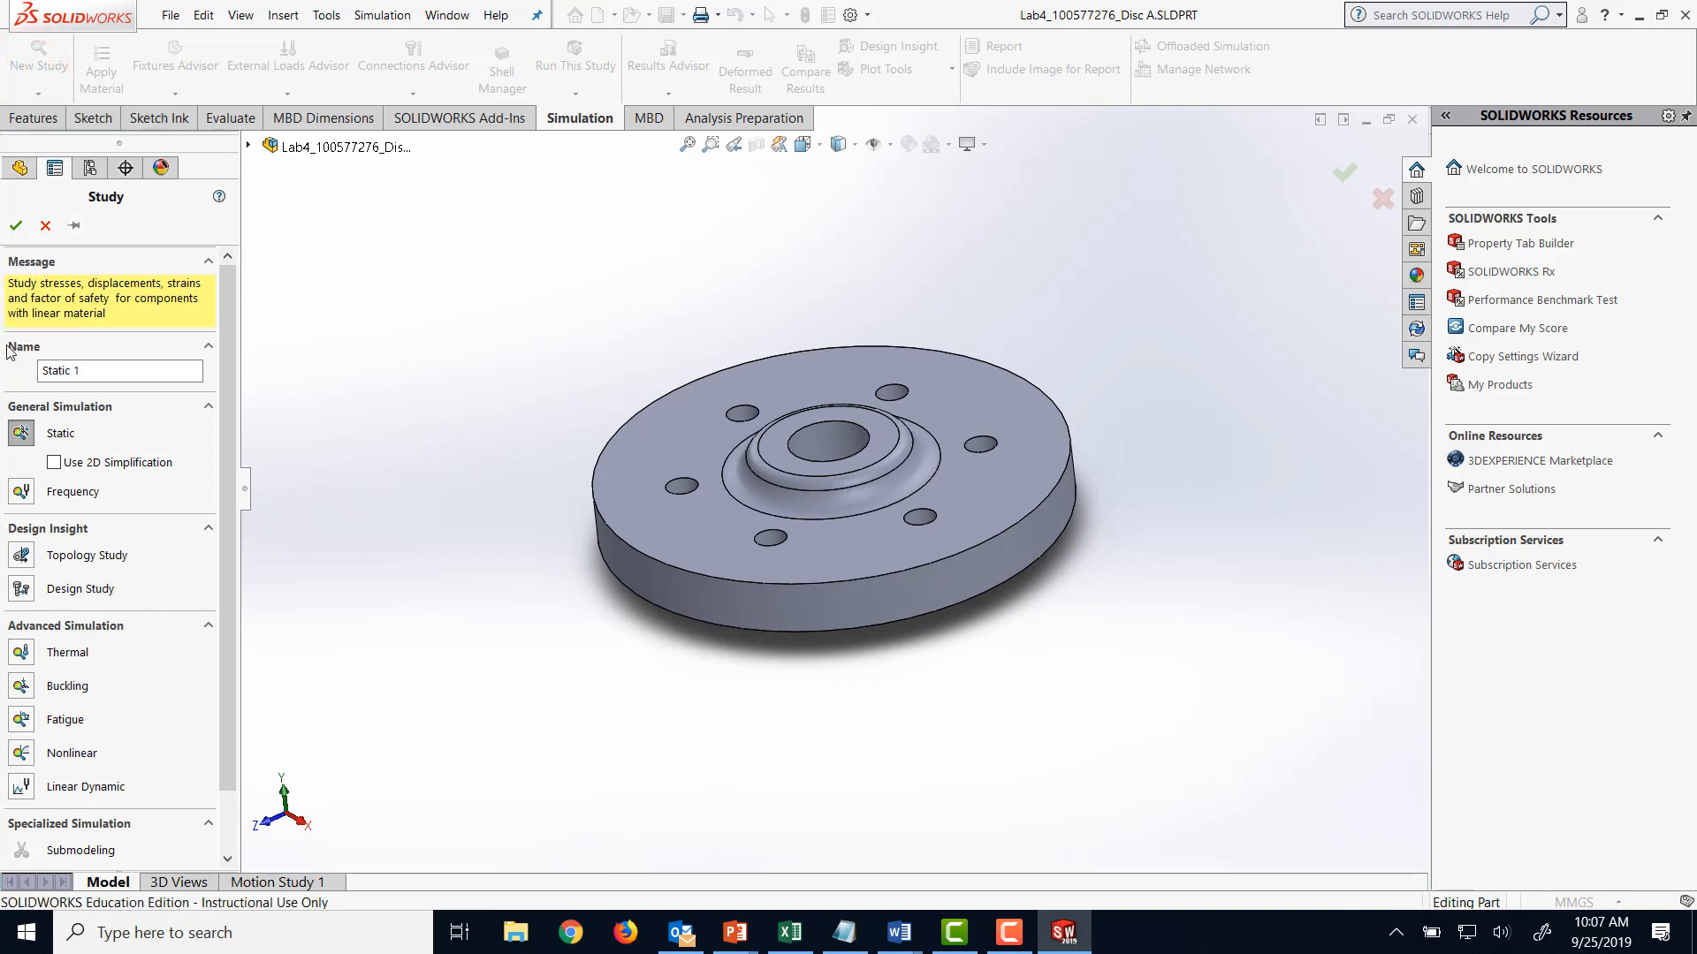
{"action": "left_click_drag", "start_coordinate": [226, 382], "coordinate": [220, 276]}
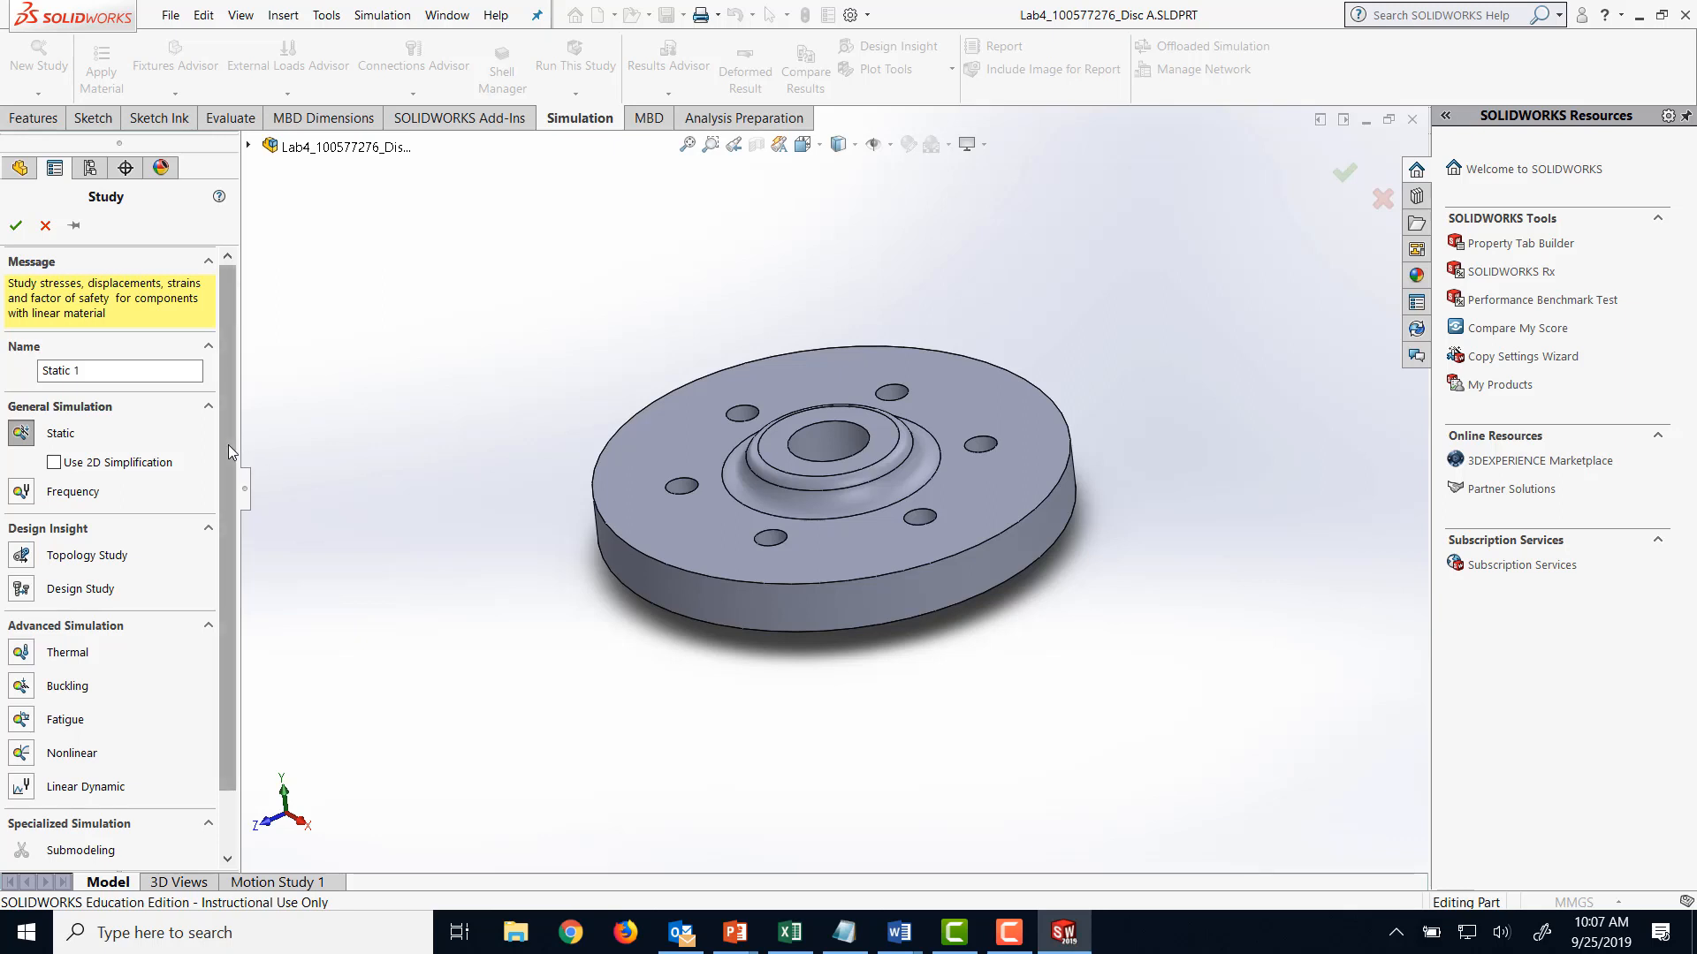
{"action": "left_click_drag", "start_coordinate": [228, 444], "coordinate": [221, 549]}
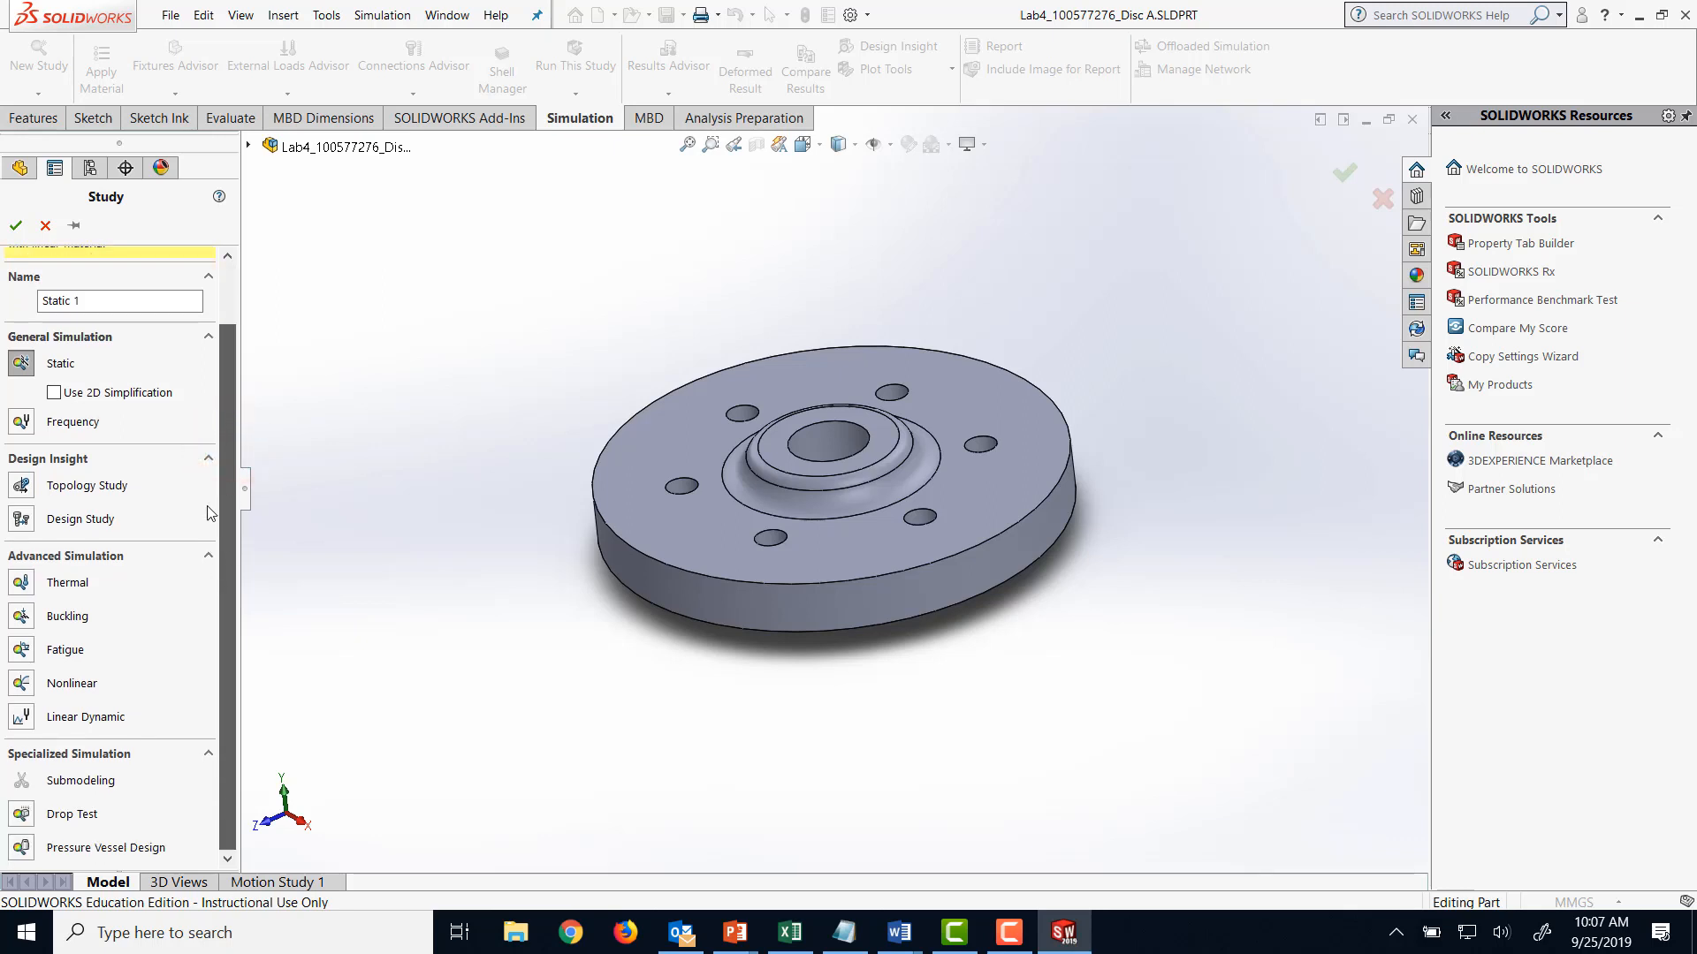
{"action": "scroll", "coordinate": [206, 485], "scroll_direction": "up", "scroll_amount": 1}
{"action": "scroll", "coordinate": [205, 486], "scroll_direction": "up", "scroll_amount": 1}
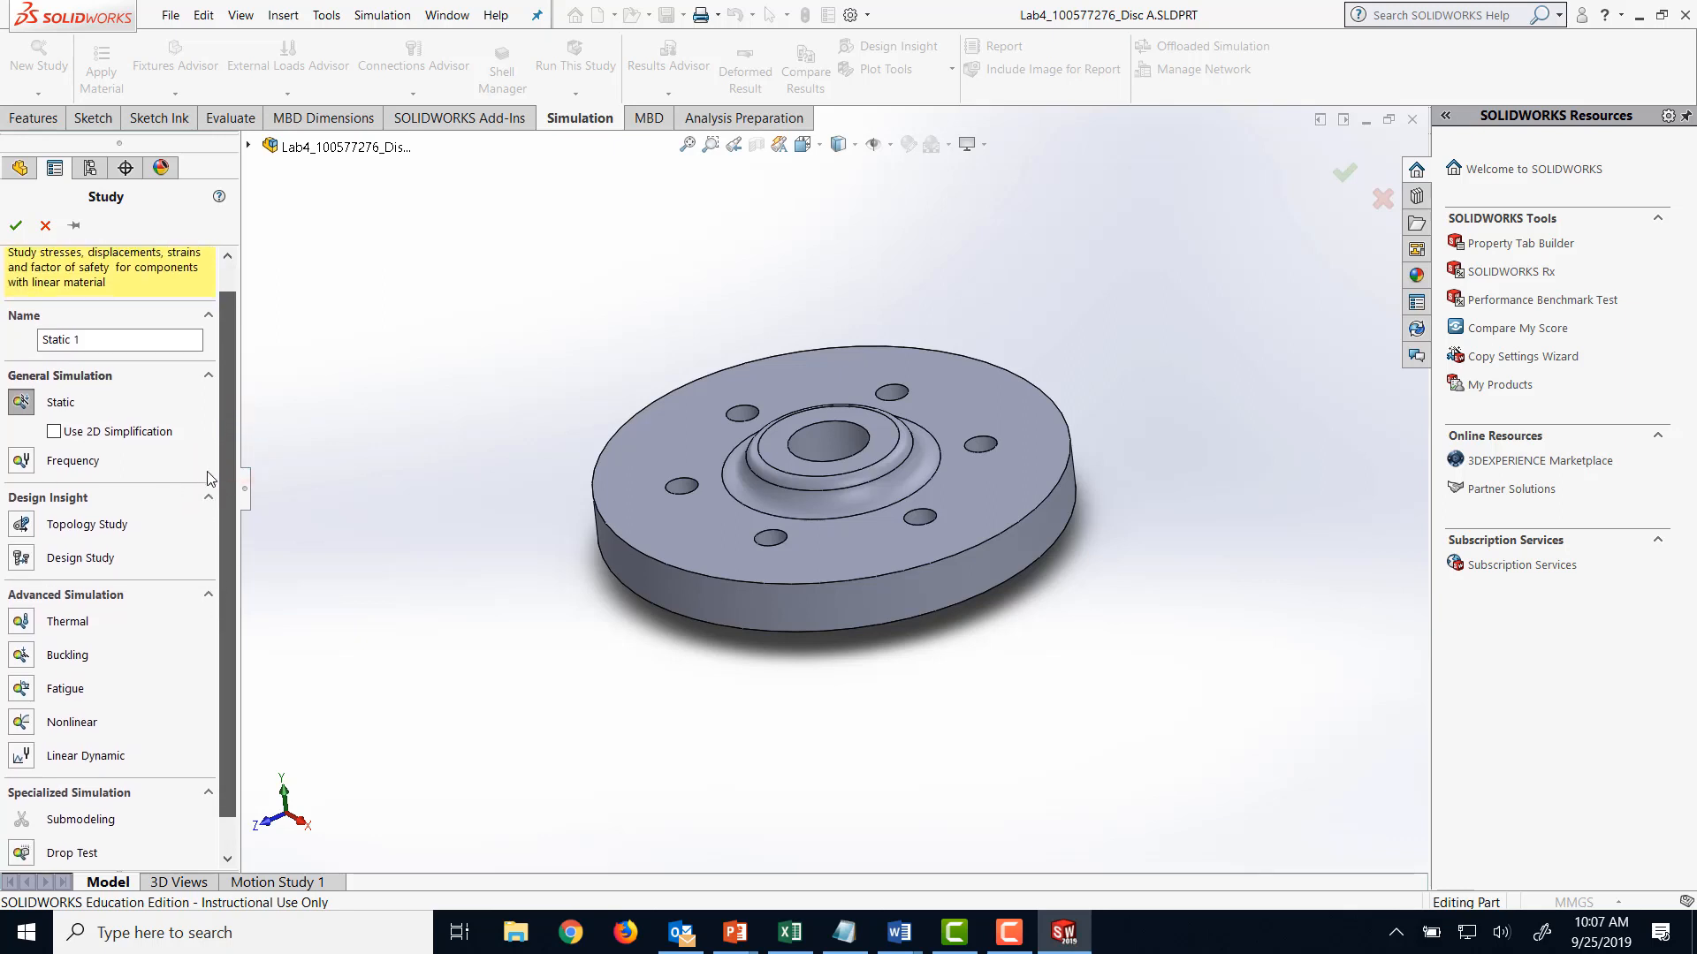
{"action": "scroll", "coordinate": [211, 480], "scroll_direction": "up", "scroll_amount": 1}
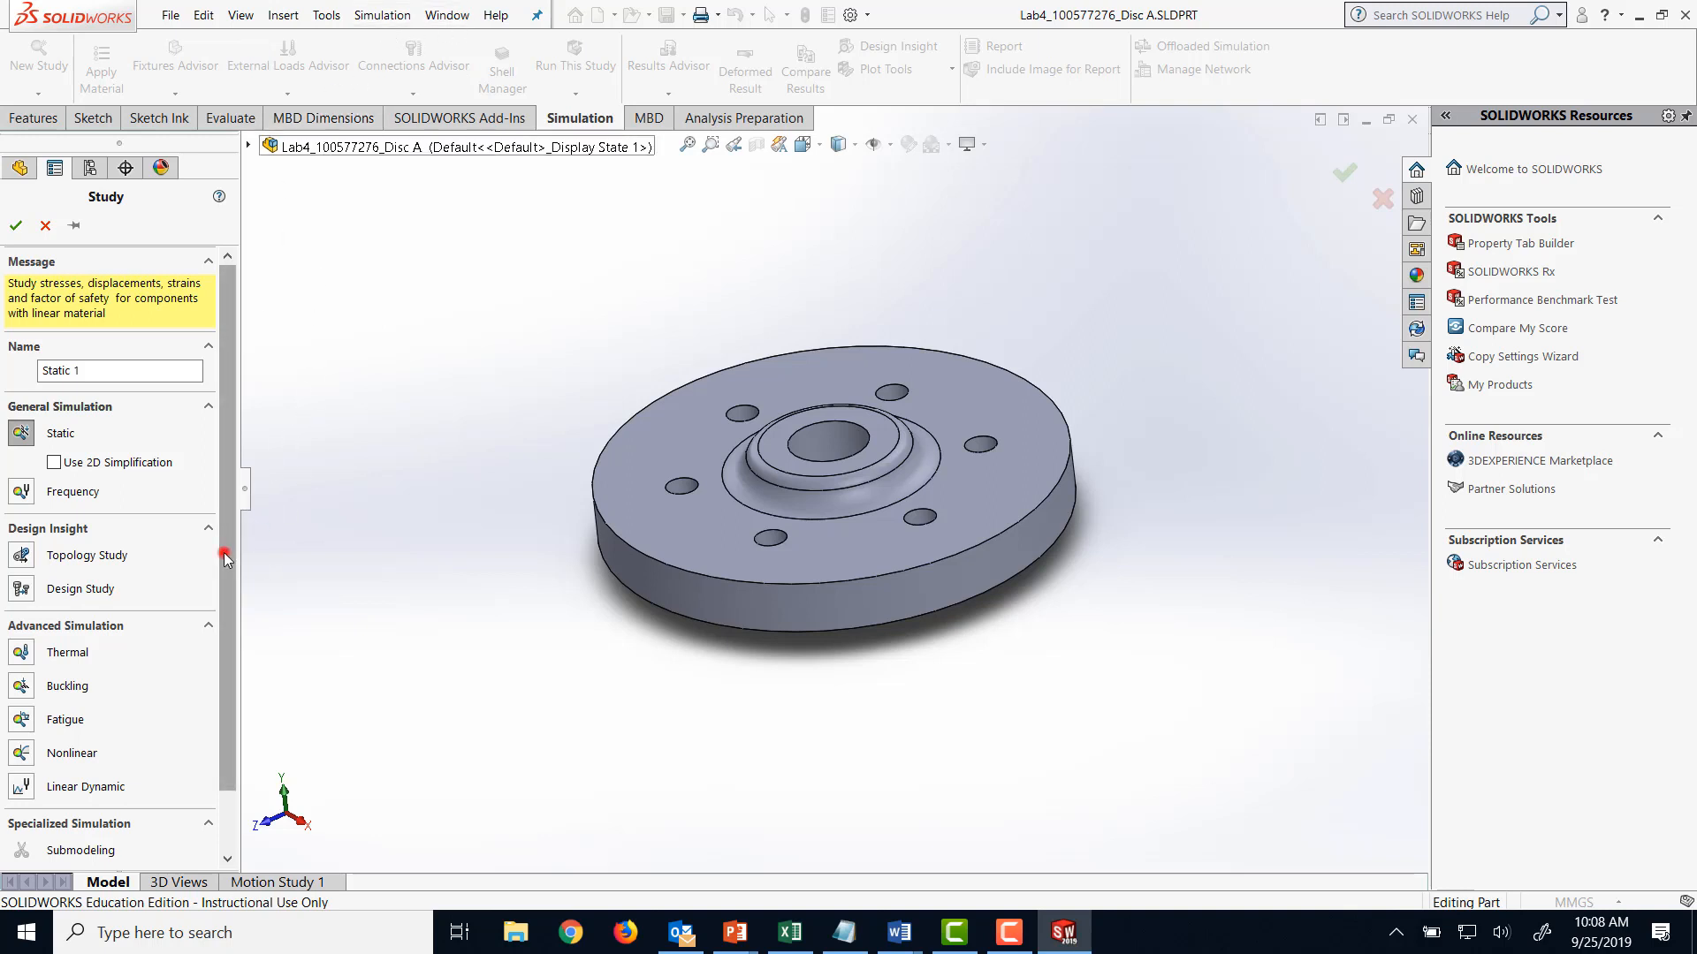
{"action": "mouse_move", "coordinate": [224, 553]}
{"action": "left_mouse_down"}
{"action": "mouse_move", "coordinate": [228, 672]}
{"action": "mouse_move", "coordinate": [225, 554]}
{"action": "left_mouse_up"}
{"action": "left_click", "coordinate": [15, 226]}
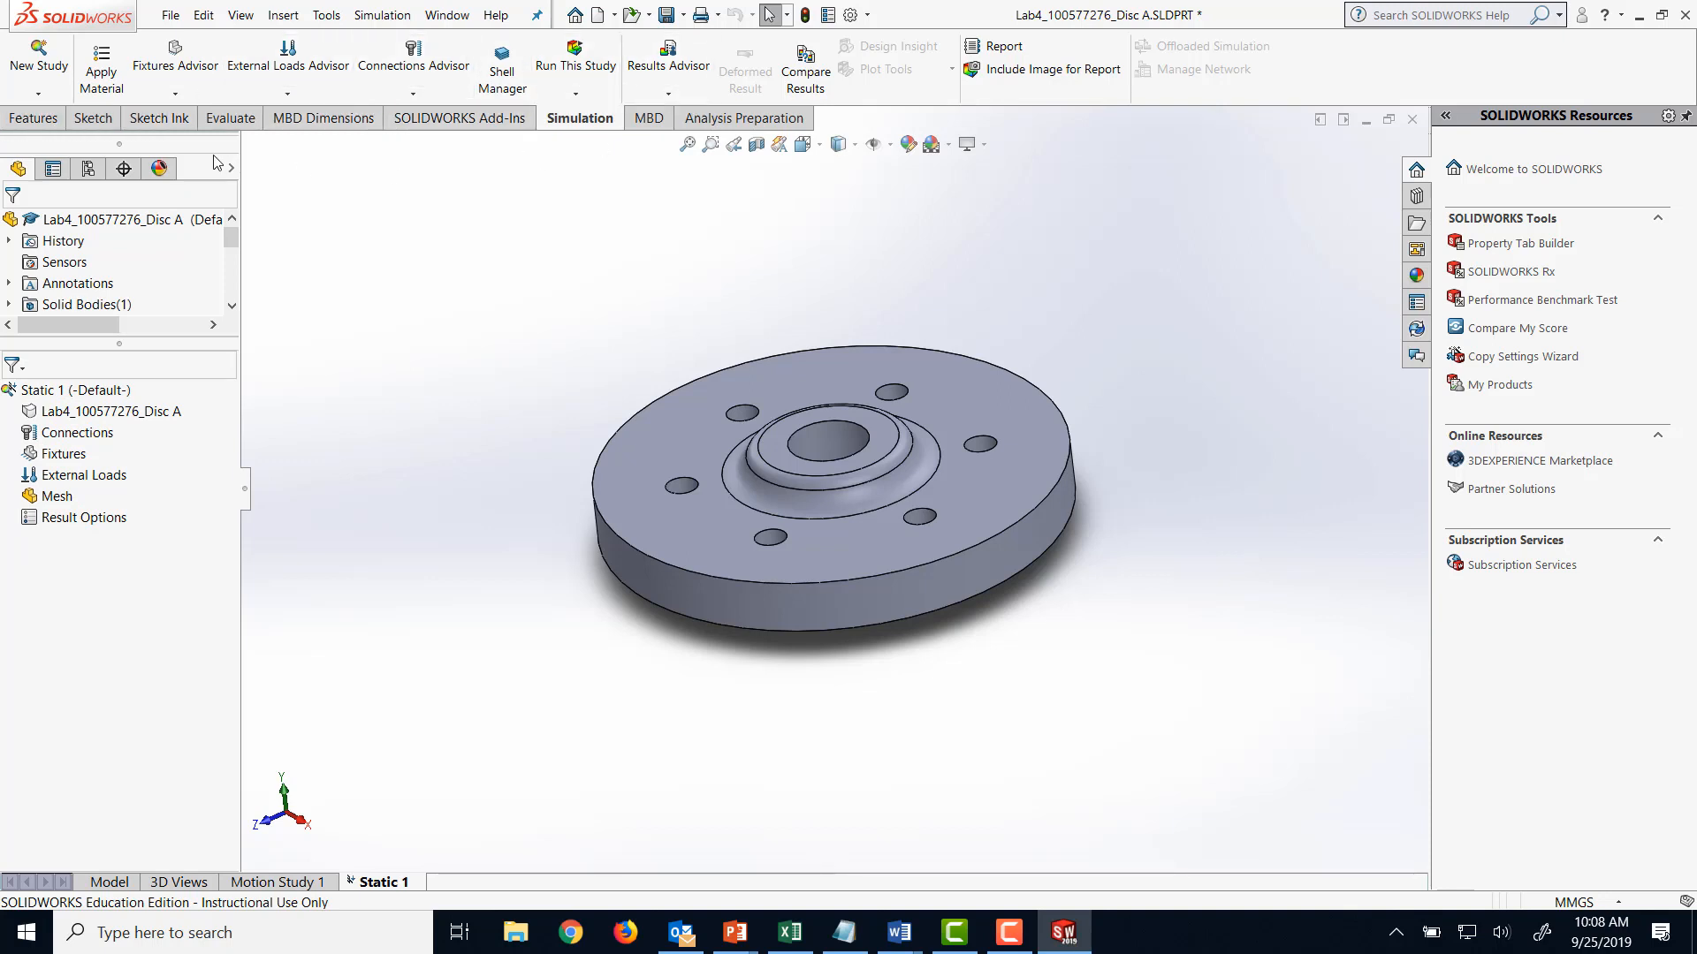
{"action": "right_click", "coordinate": [66, 435]}
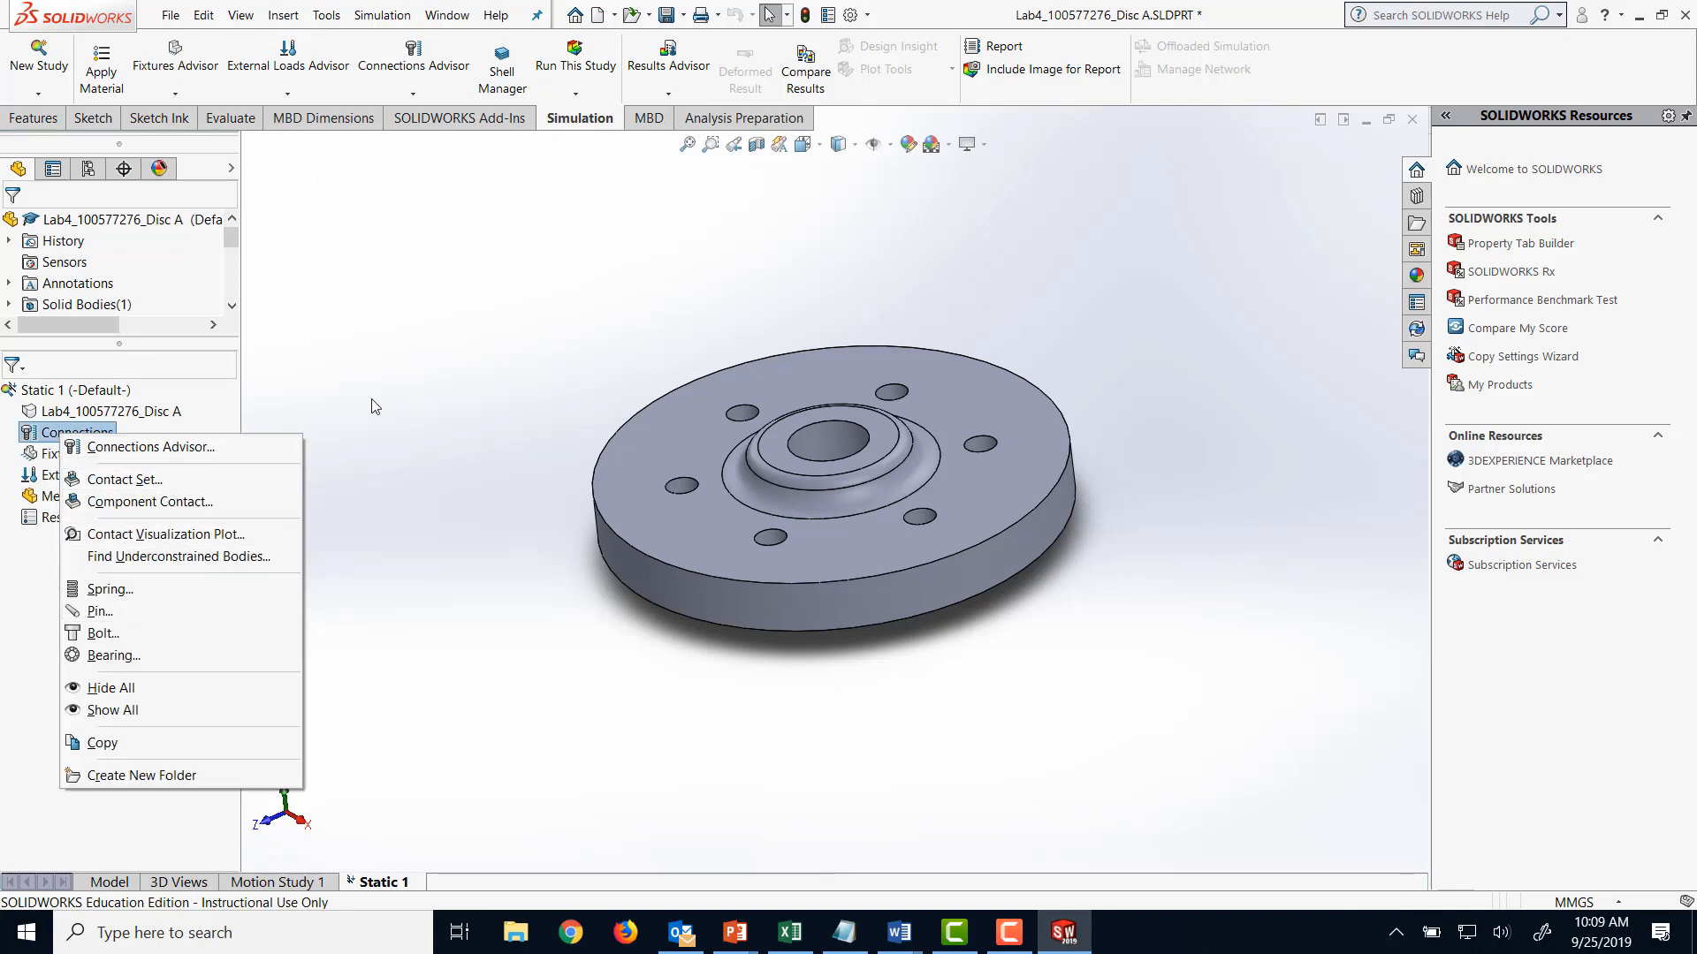
{"action": "left_click", "coordinate": [390, 365]}
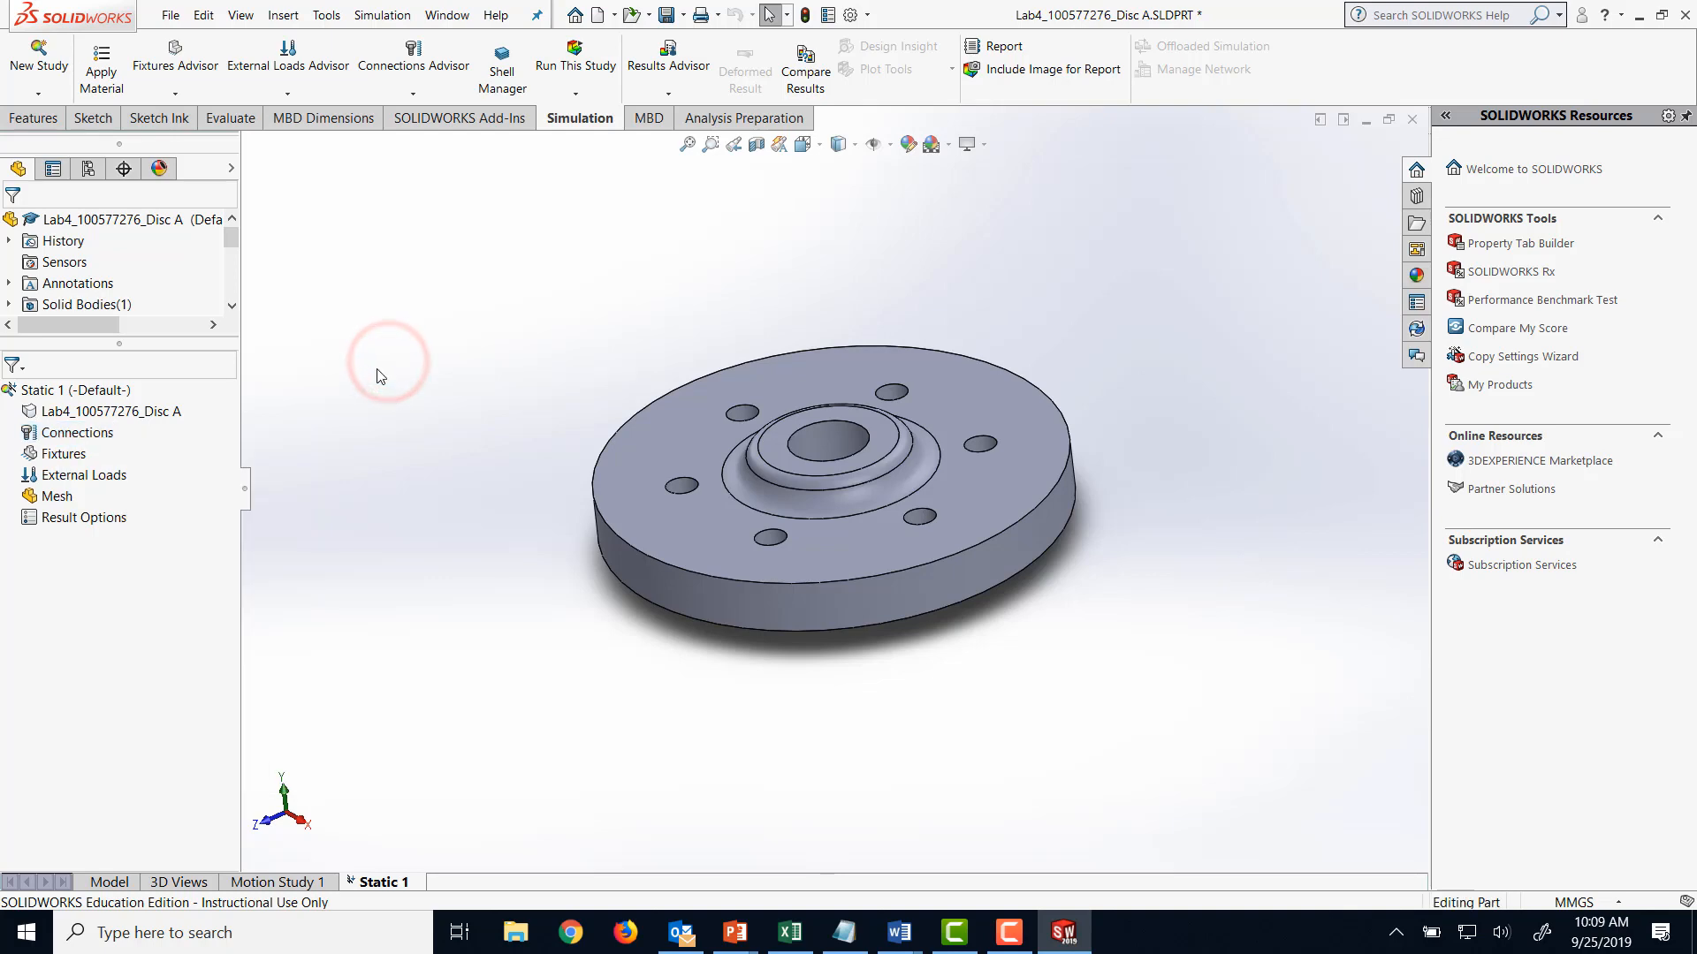
- Apply the 6061 Alloy material from the Aluminium Alloys category to the disc and close the material library
{"action": "left_click", "coordinate": [102, 83]}
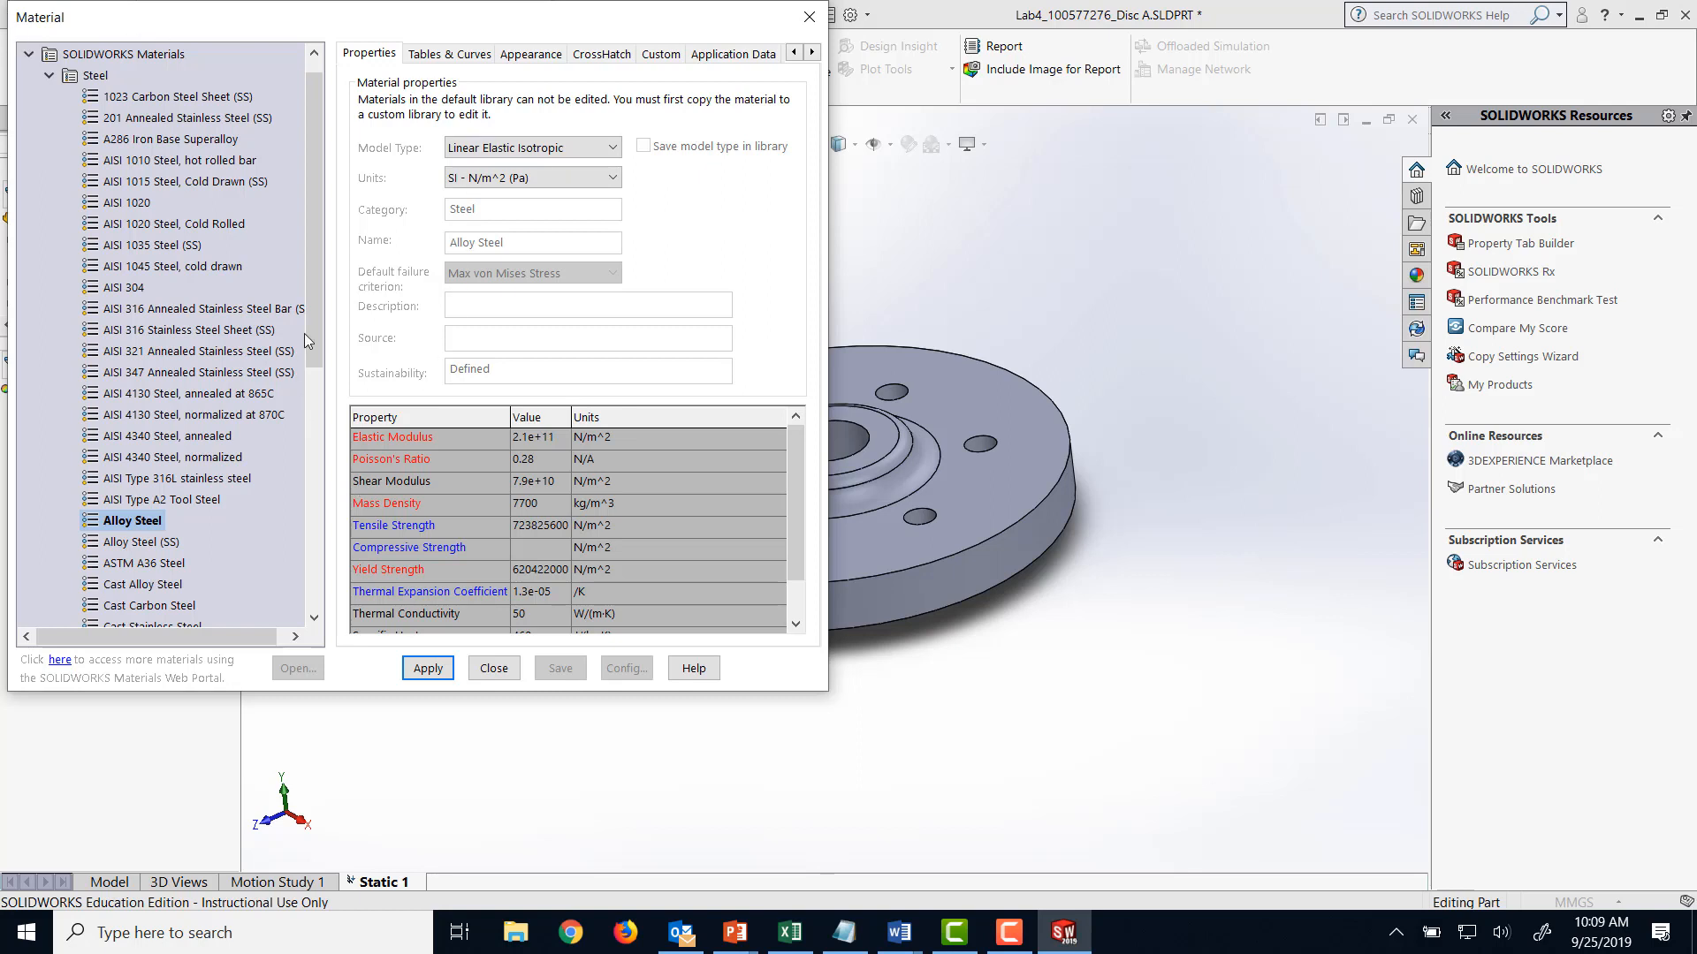
{"action": "left_click_drag", "start_coordinate": [305, 334], "coordinate": [324, 524]}
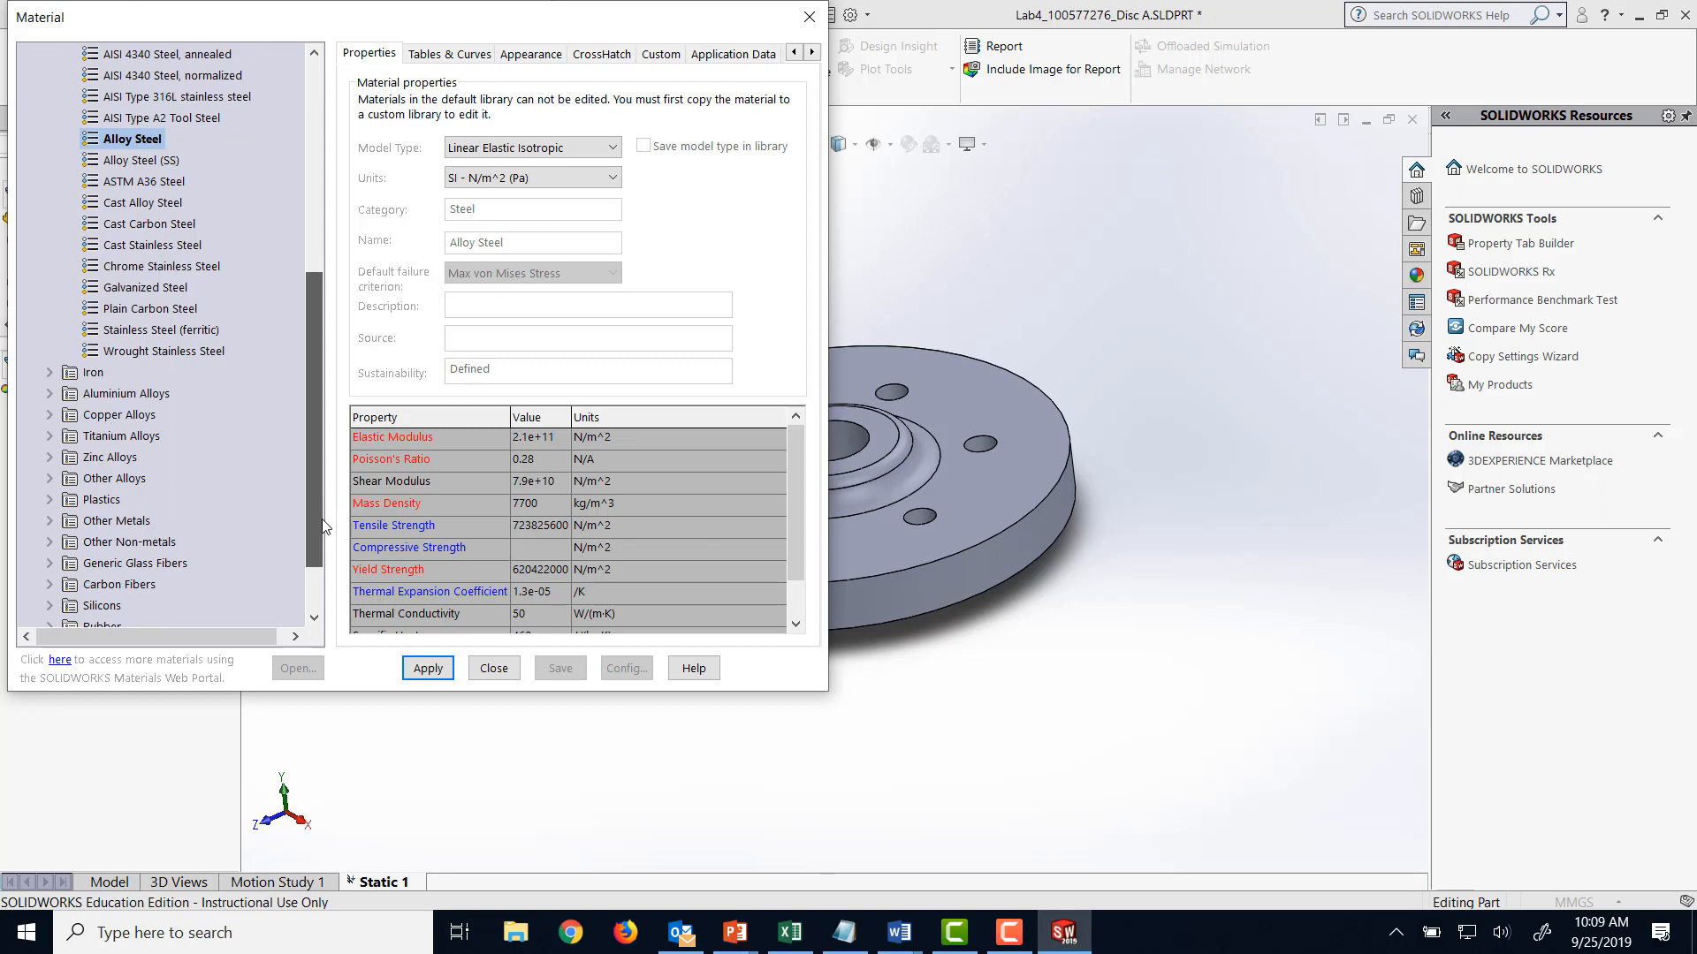
{"action": "left_click_drag", "start_coordinate": [325, 528], "coordinate": [326, 535]}
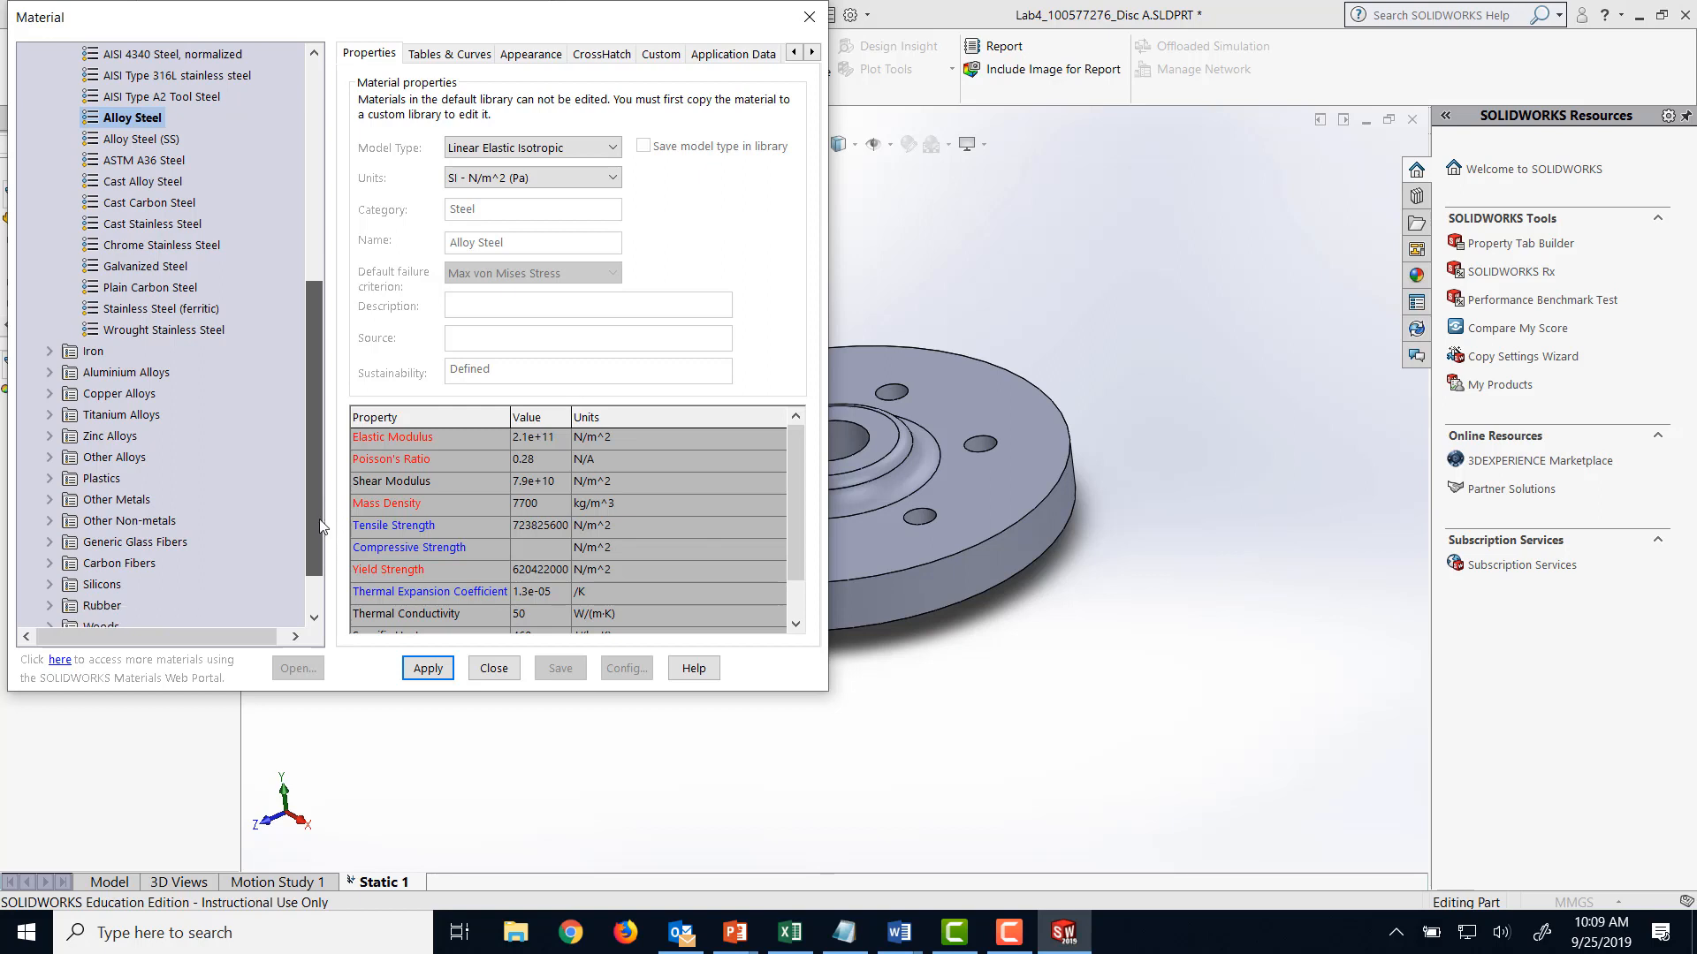
{"action": "left_click", "coordinate": [50, 376]}
{"action": "left_click_drag", "start_coordinate": [314, 245], "coordinate": [310, 438]}
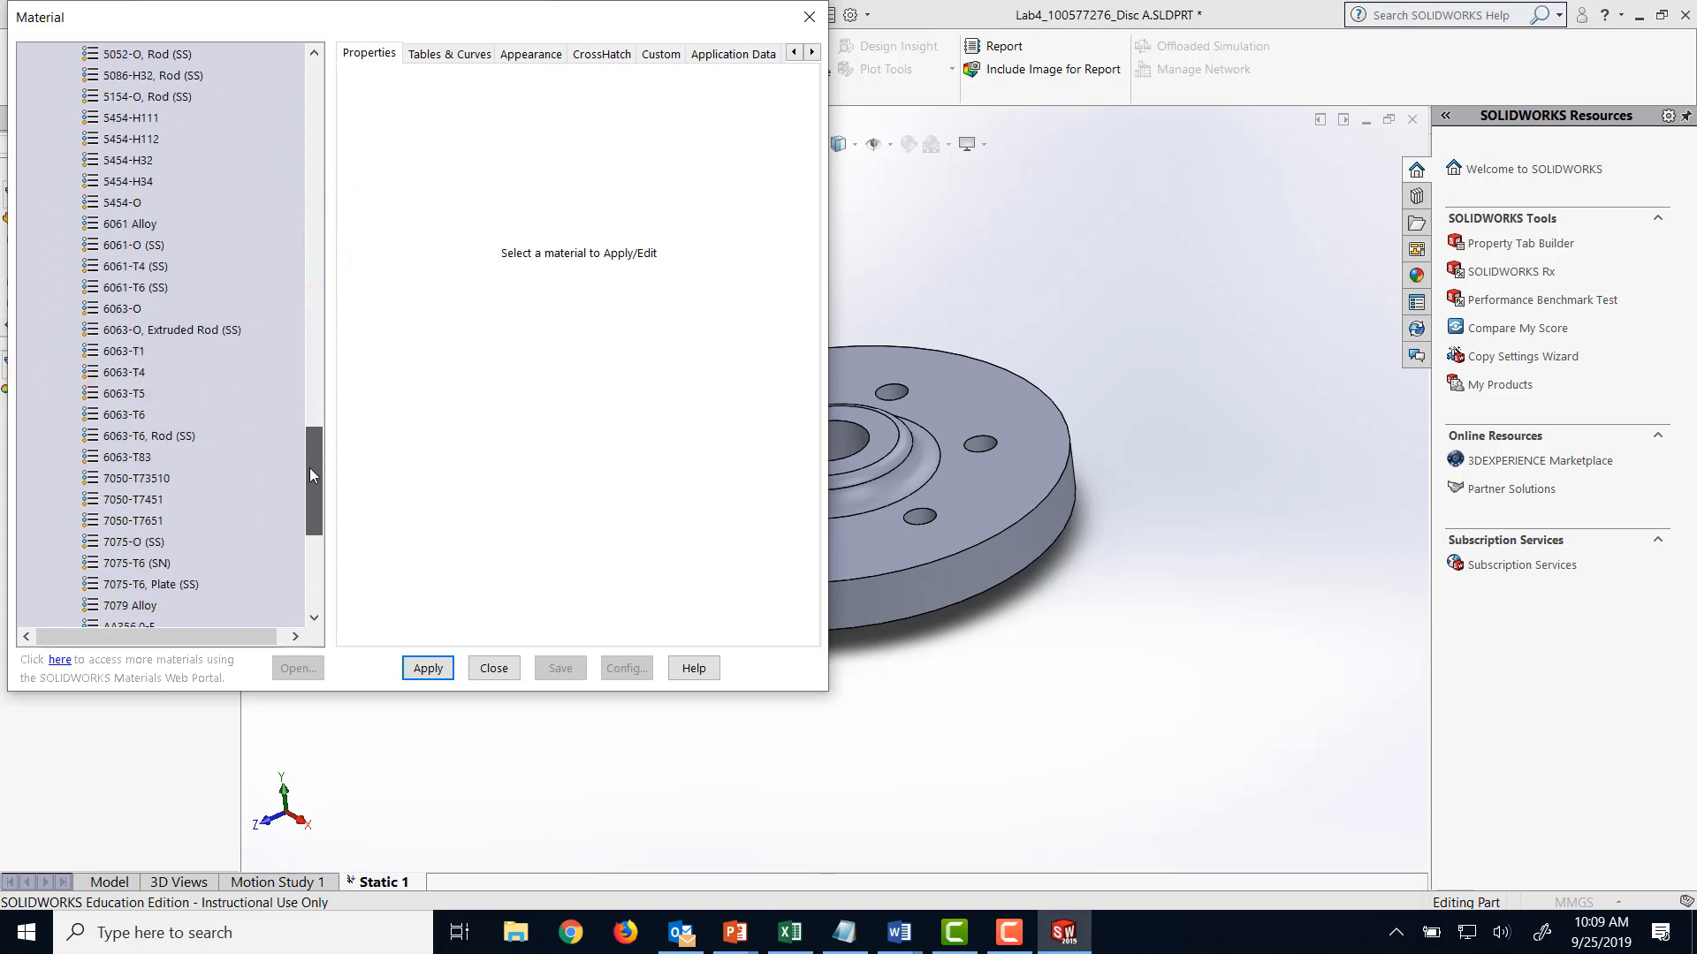
{"action": "left_click_drag", "start_coordinate": [309, 468], "coordinate": [305, 464]}
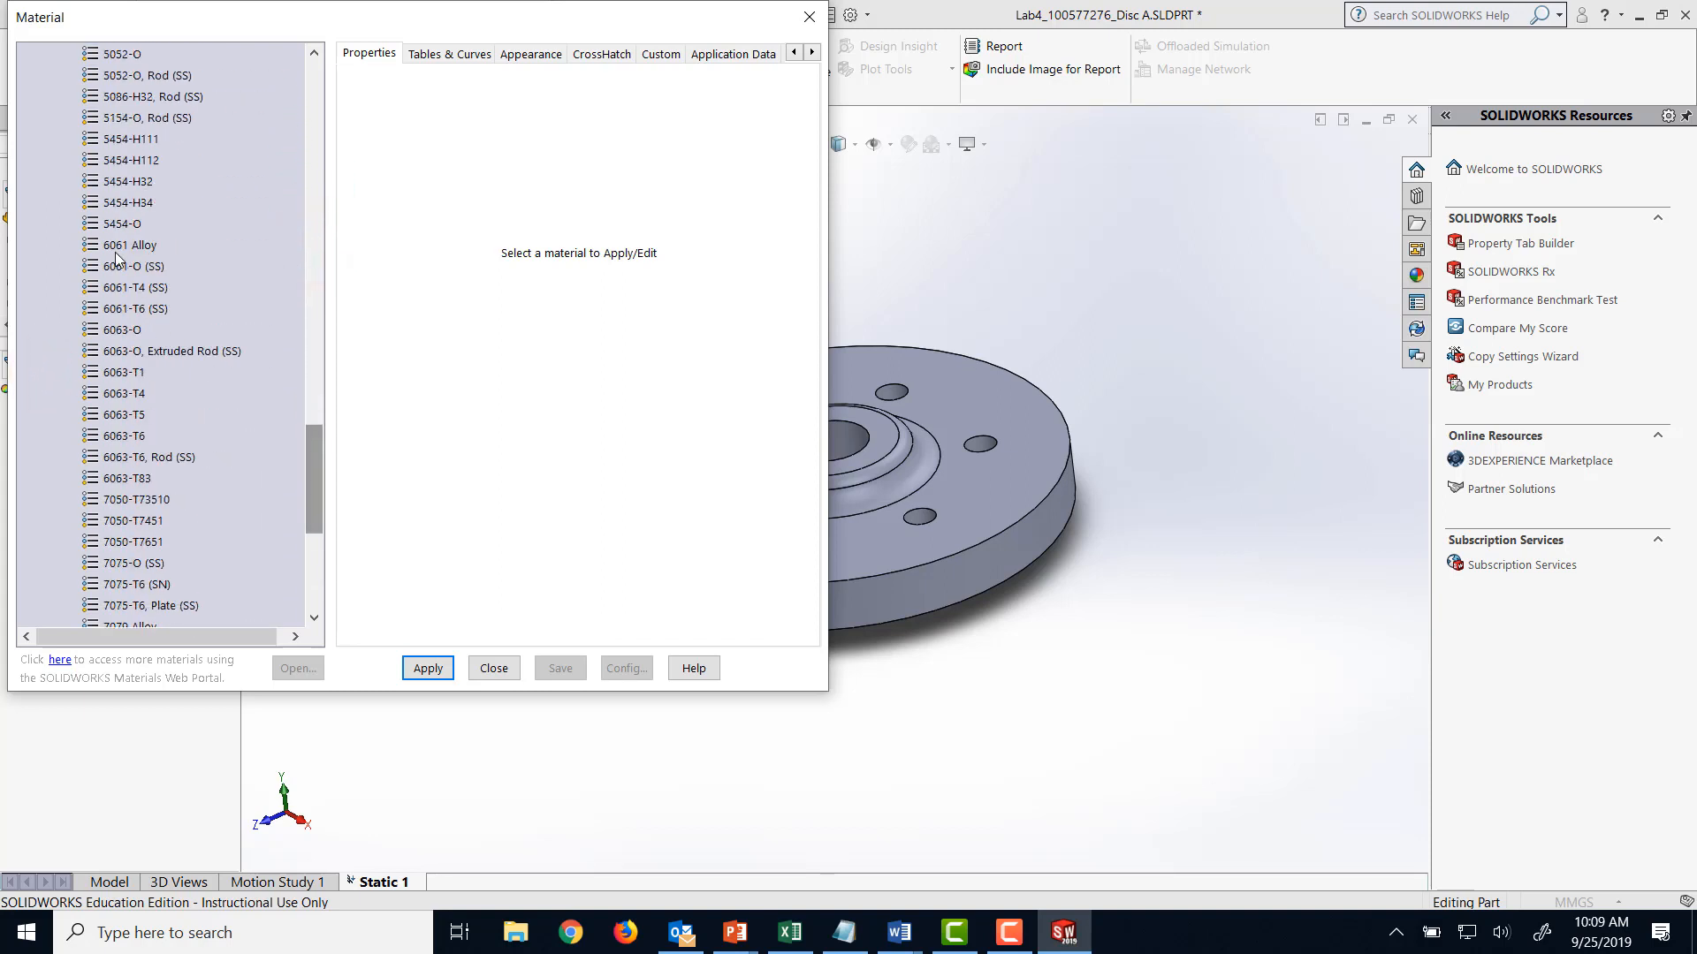
{"action": "left_click", "coordinate": [115, 247]}
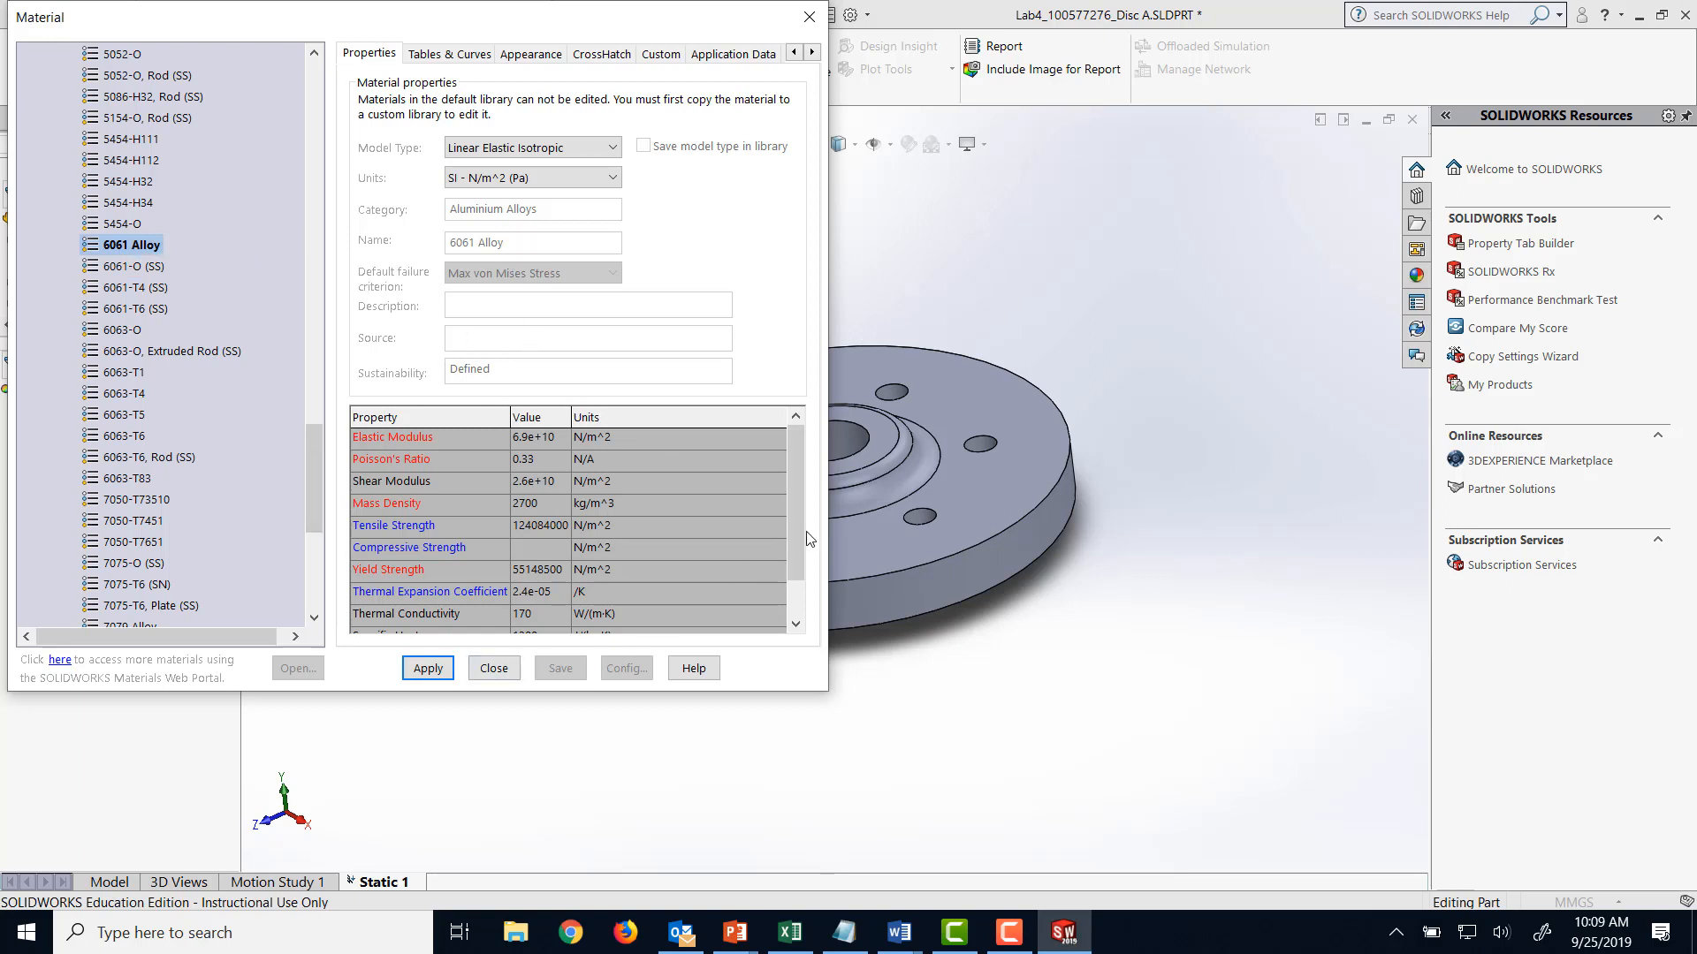
{"action": "left_click_drag", "start_coordinate": [798, 529], "coordinate": [776, 496]}
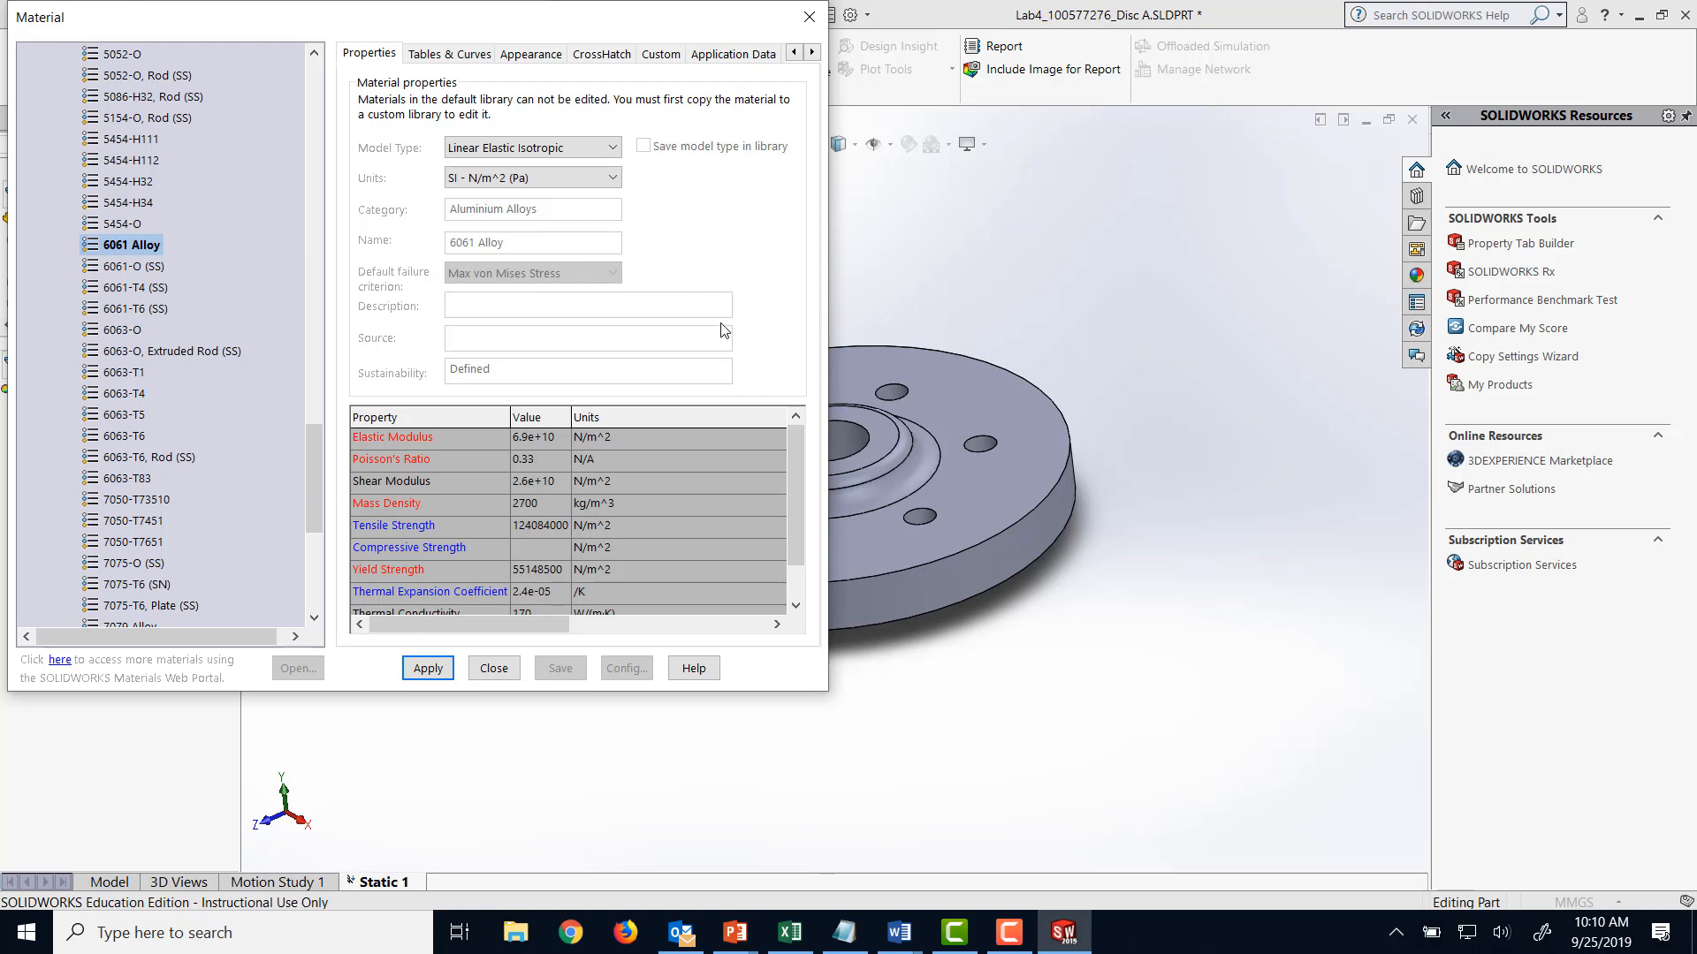
{"action": "left_click_drag", "start_coordinate": [789, 486], "coordinate": [792, 447]}
{"action": "left_click", "coordinate": [431, 671]}
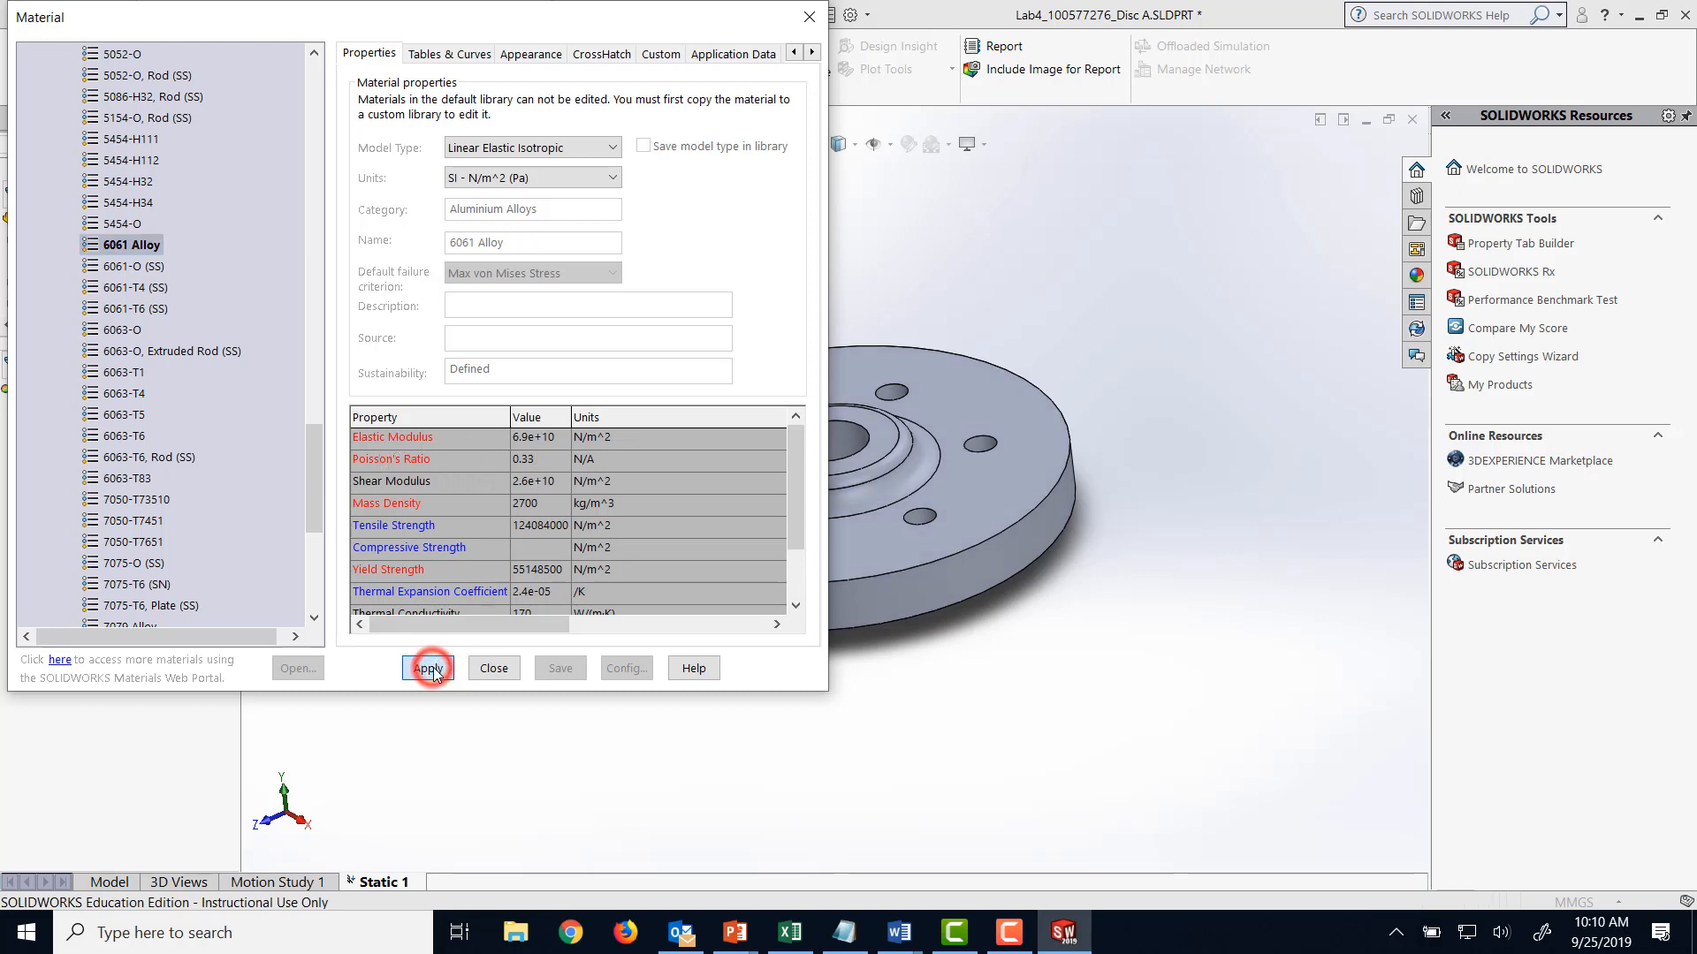
{"action": "left_click", "coordinate": [806, 16]}
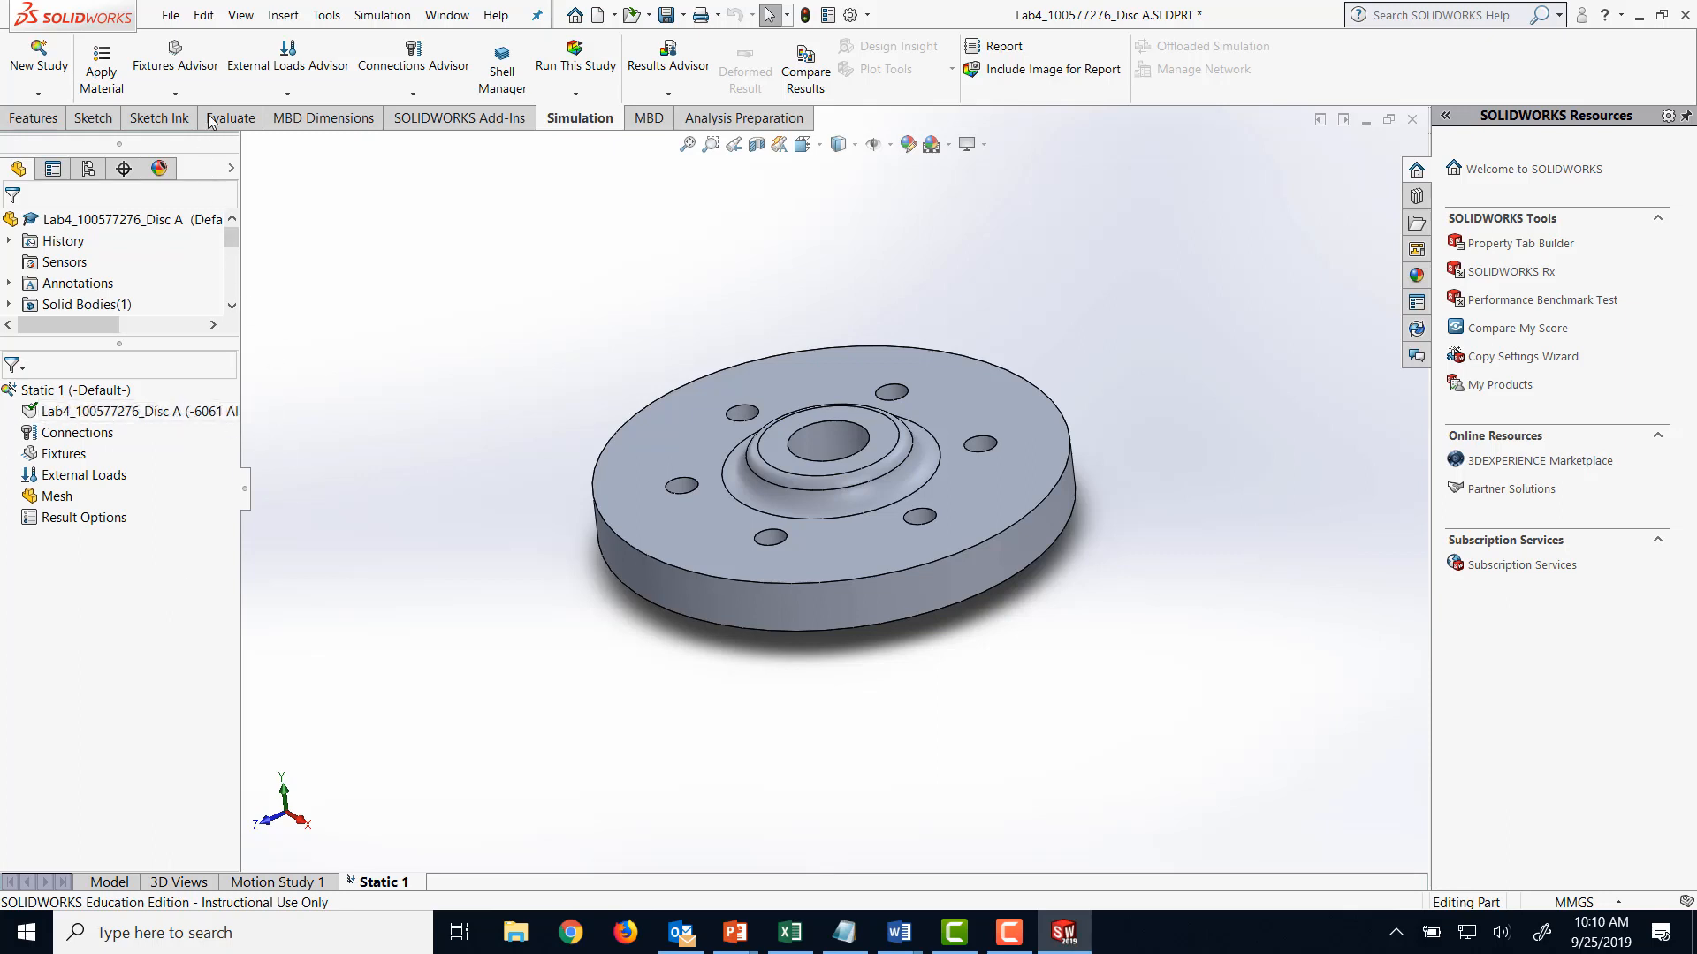
- Add a Fixed Geometry fixture to the cylindrical face of the disc's central bore
{"action": "left_click", "coordinate": [180, 94]}
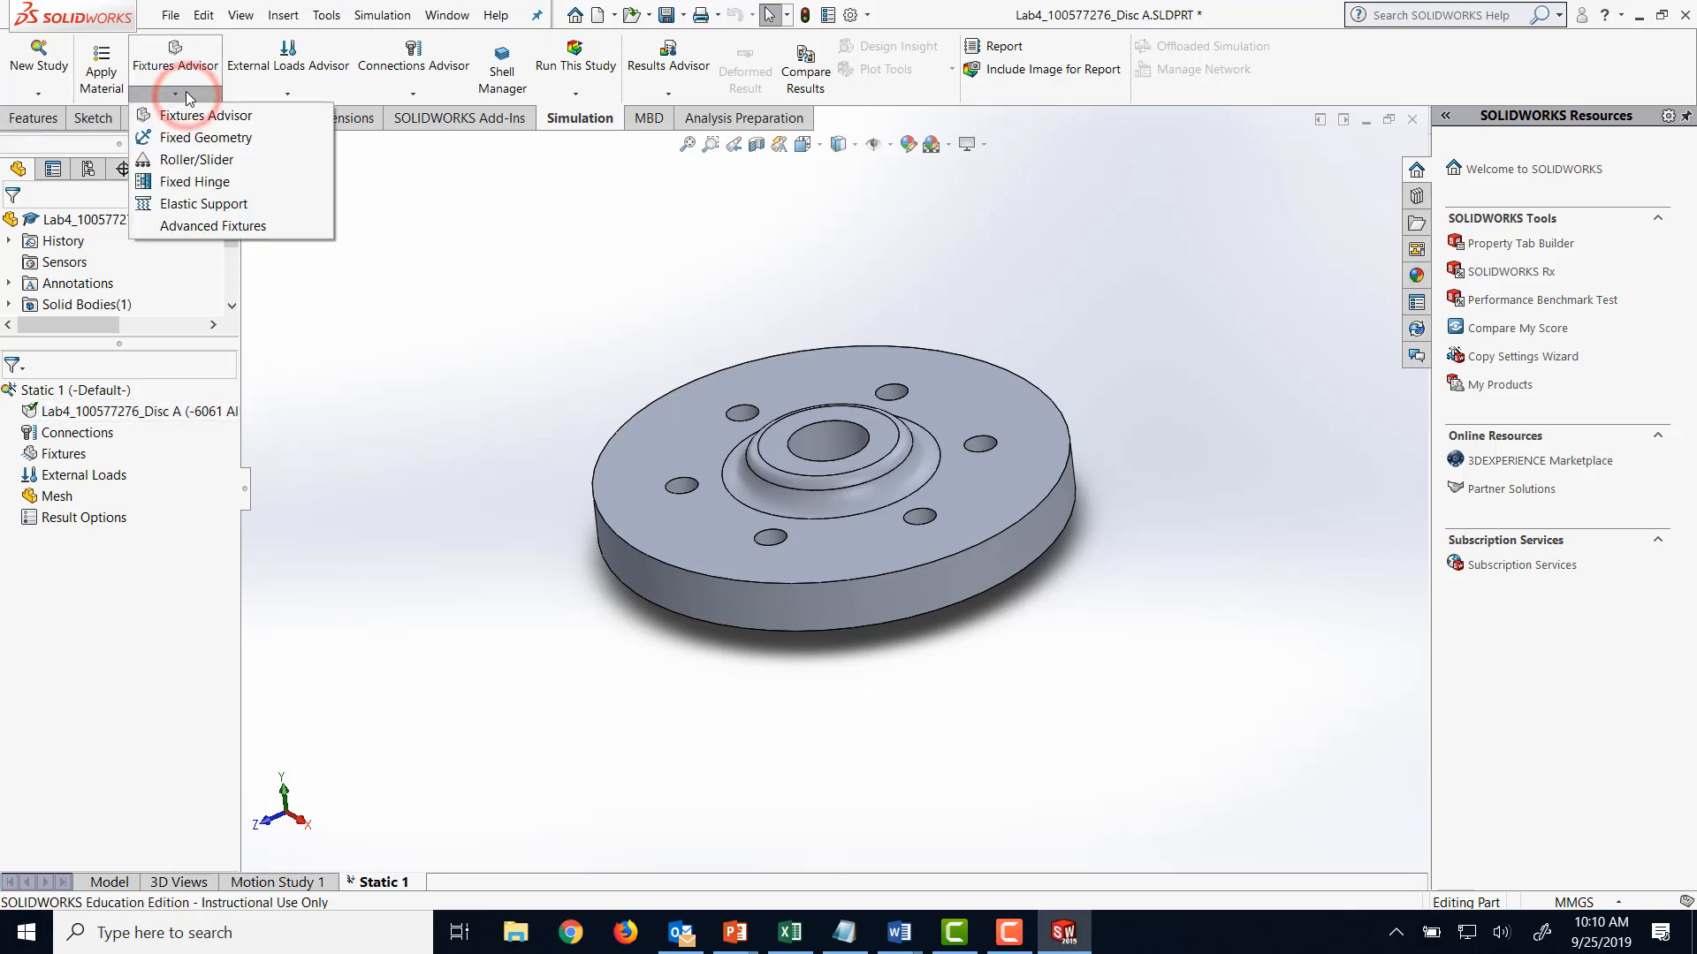
{"action": "left_click", "coordinate": [175, 70]}
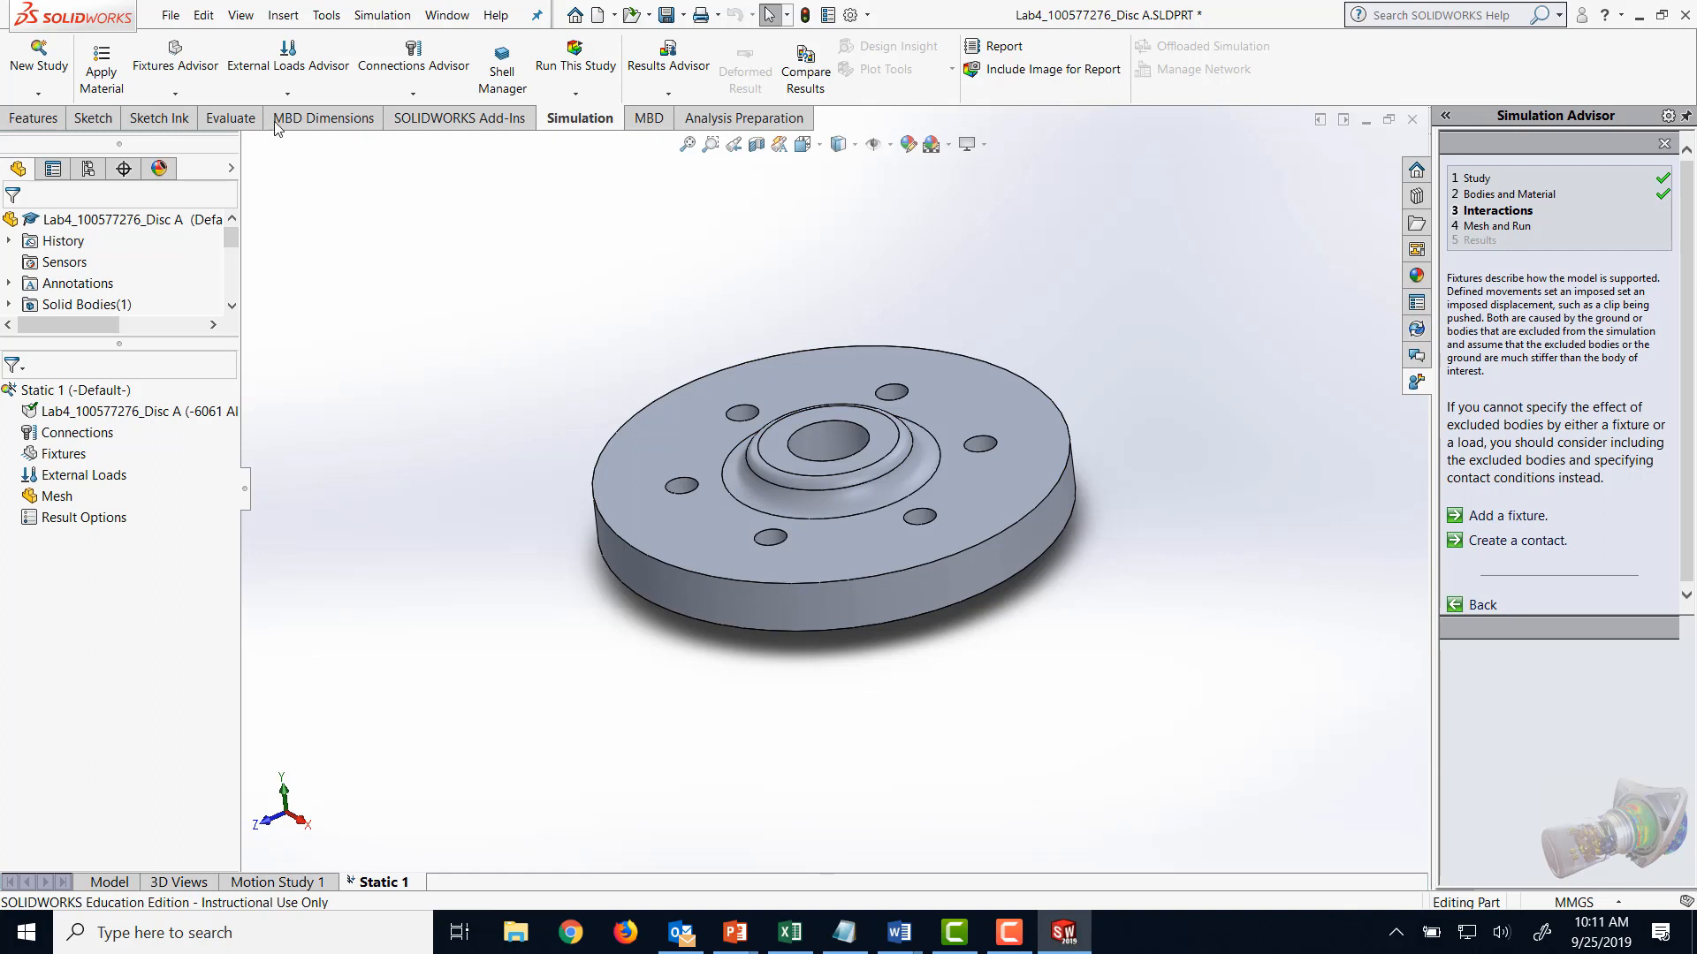
{"action": "left_click", "coordinate": [175, 92]}
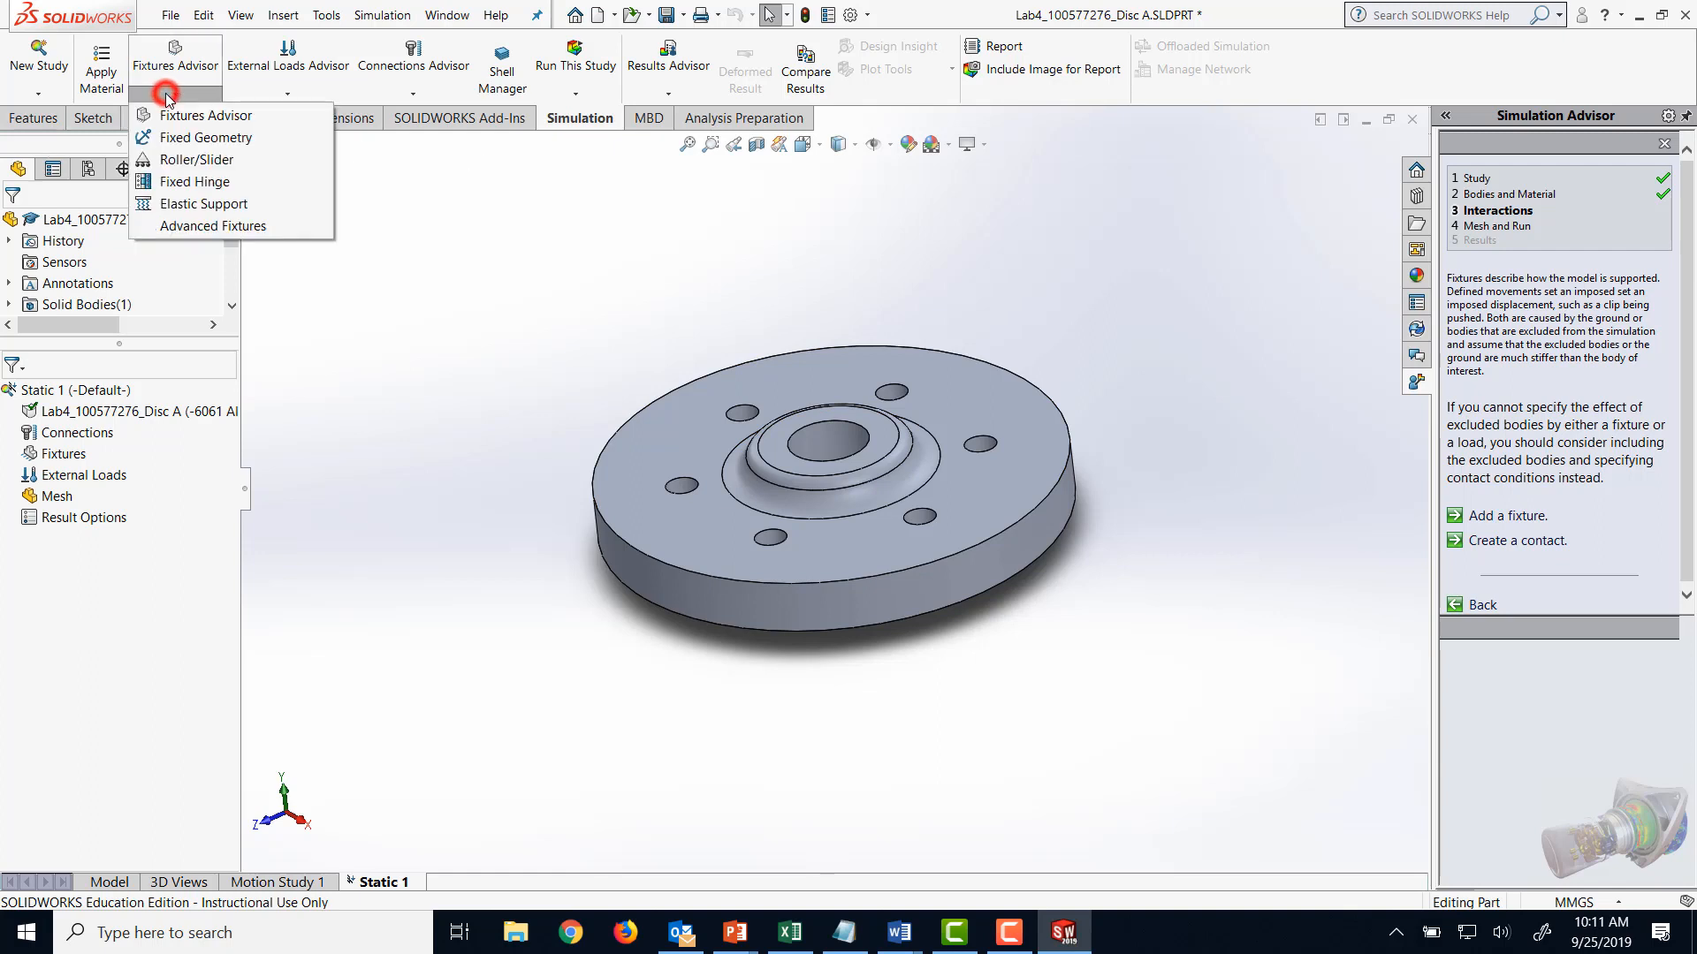
{"action": "left_click", "coordinate": [233, 136]}
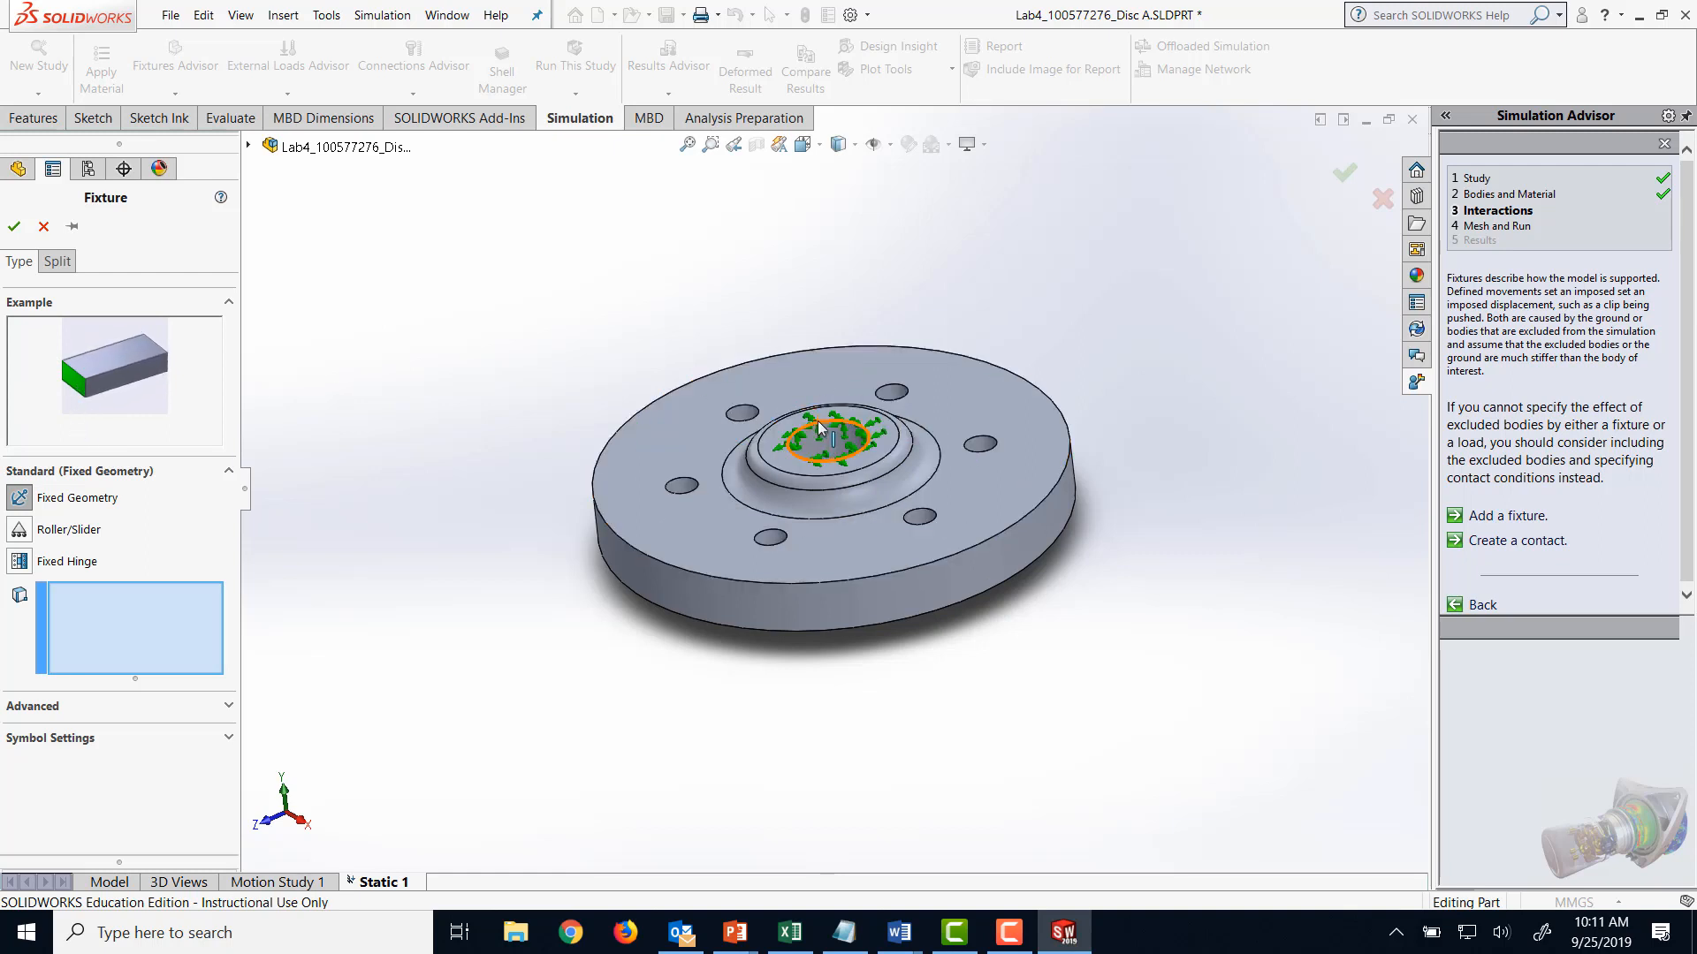
{"action": "left_click", "coordinate": [828, 435]}
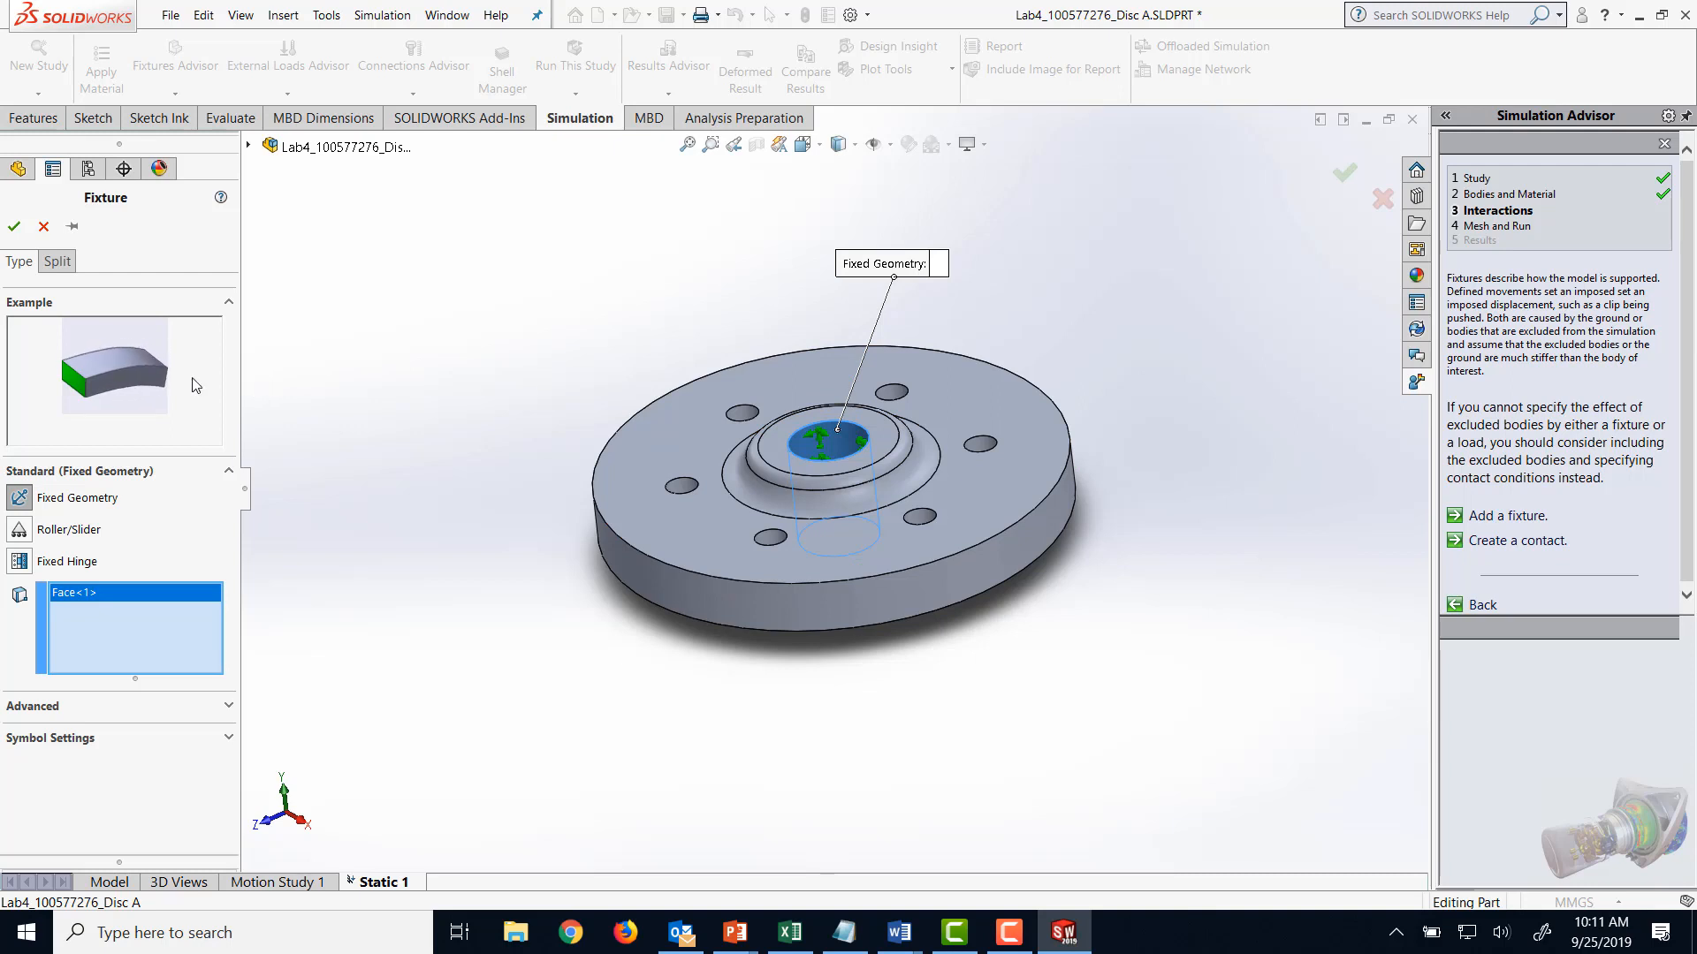
{"action": "left_click", "coordinate": [15, 228]}
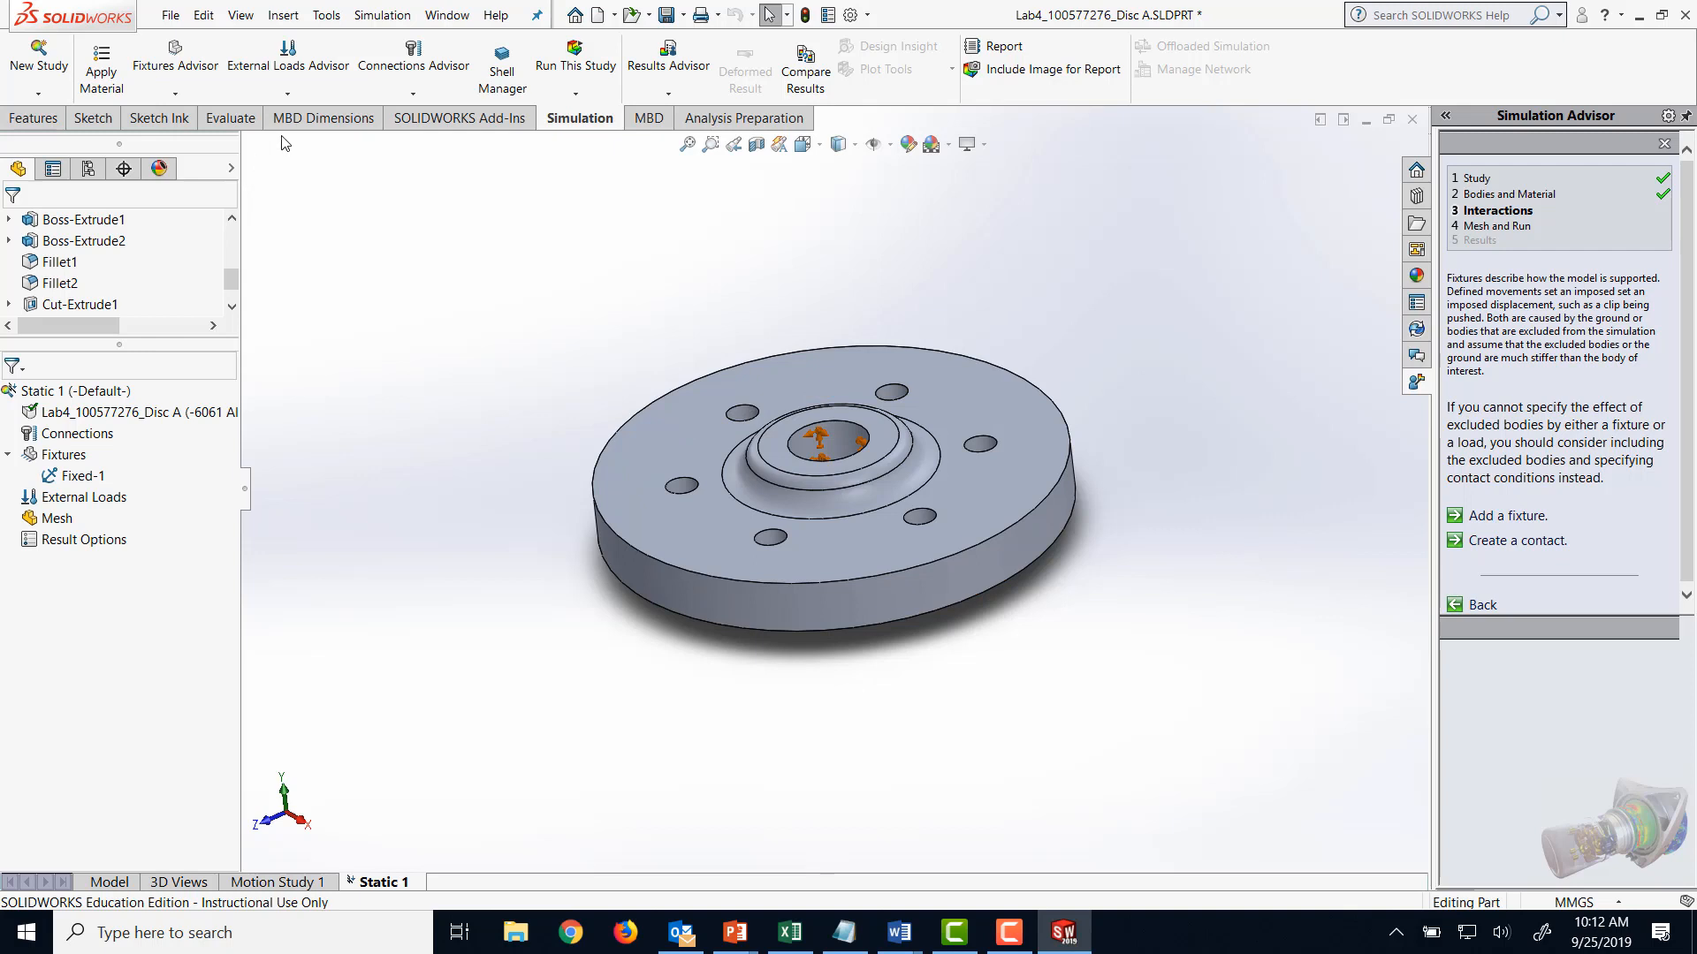
- Start a torque load on the disc's outer cylindrical face, using the central bore's face as the axis reference
{"action": "left_click", "coordinate": [112, 502]}
{"action": "right_click", "coordinate": [112, 500]}
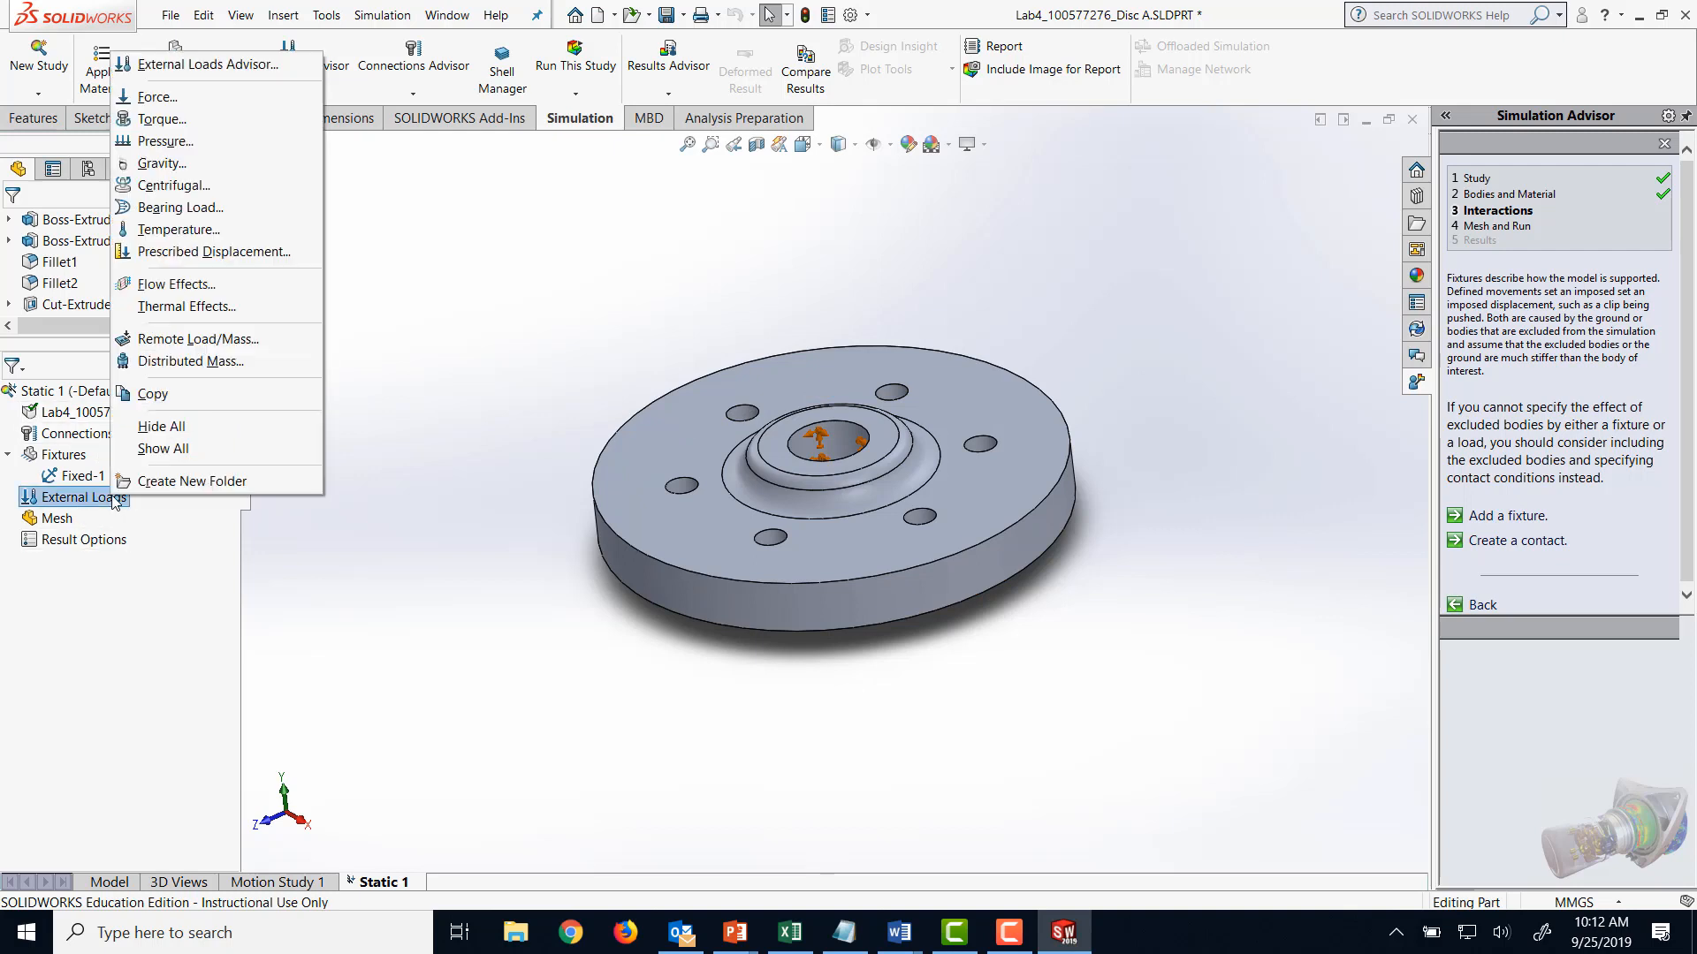
{"action": "left_click", "coordinate": [188, 127]}
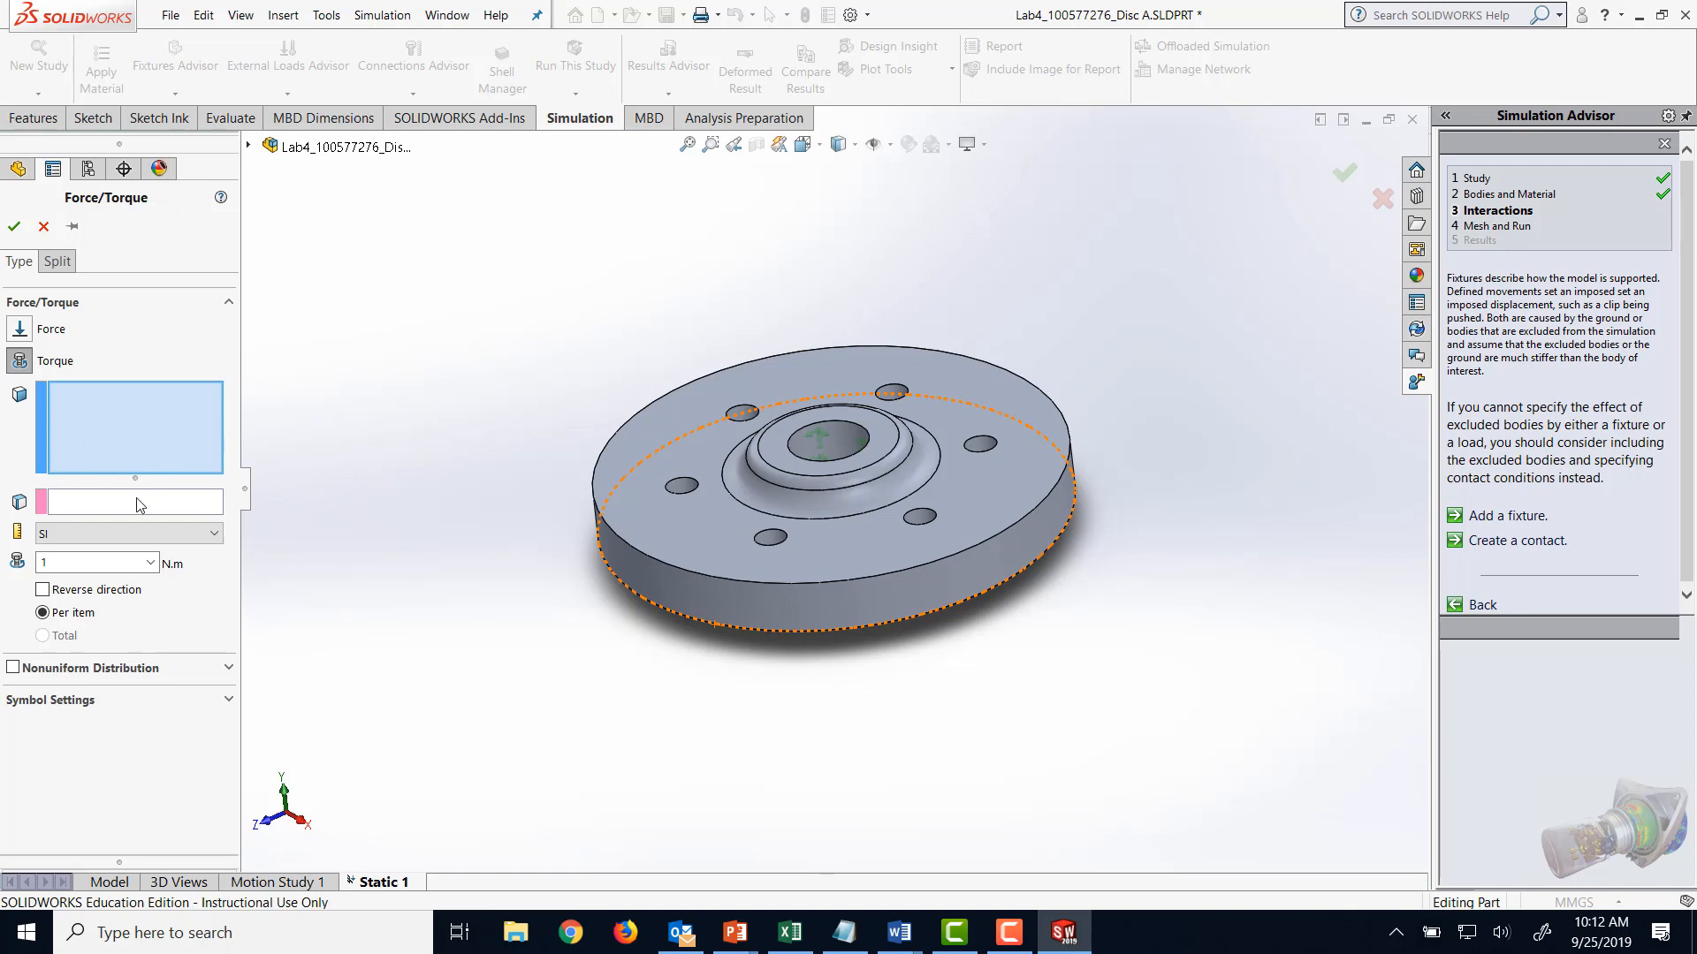
{"action": "left_click", "coordinate": [99, 513]}
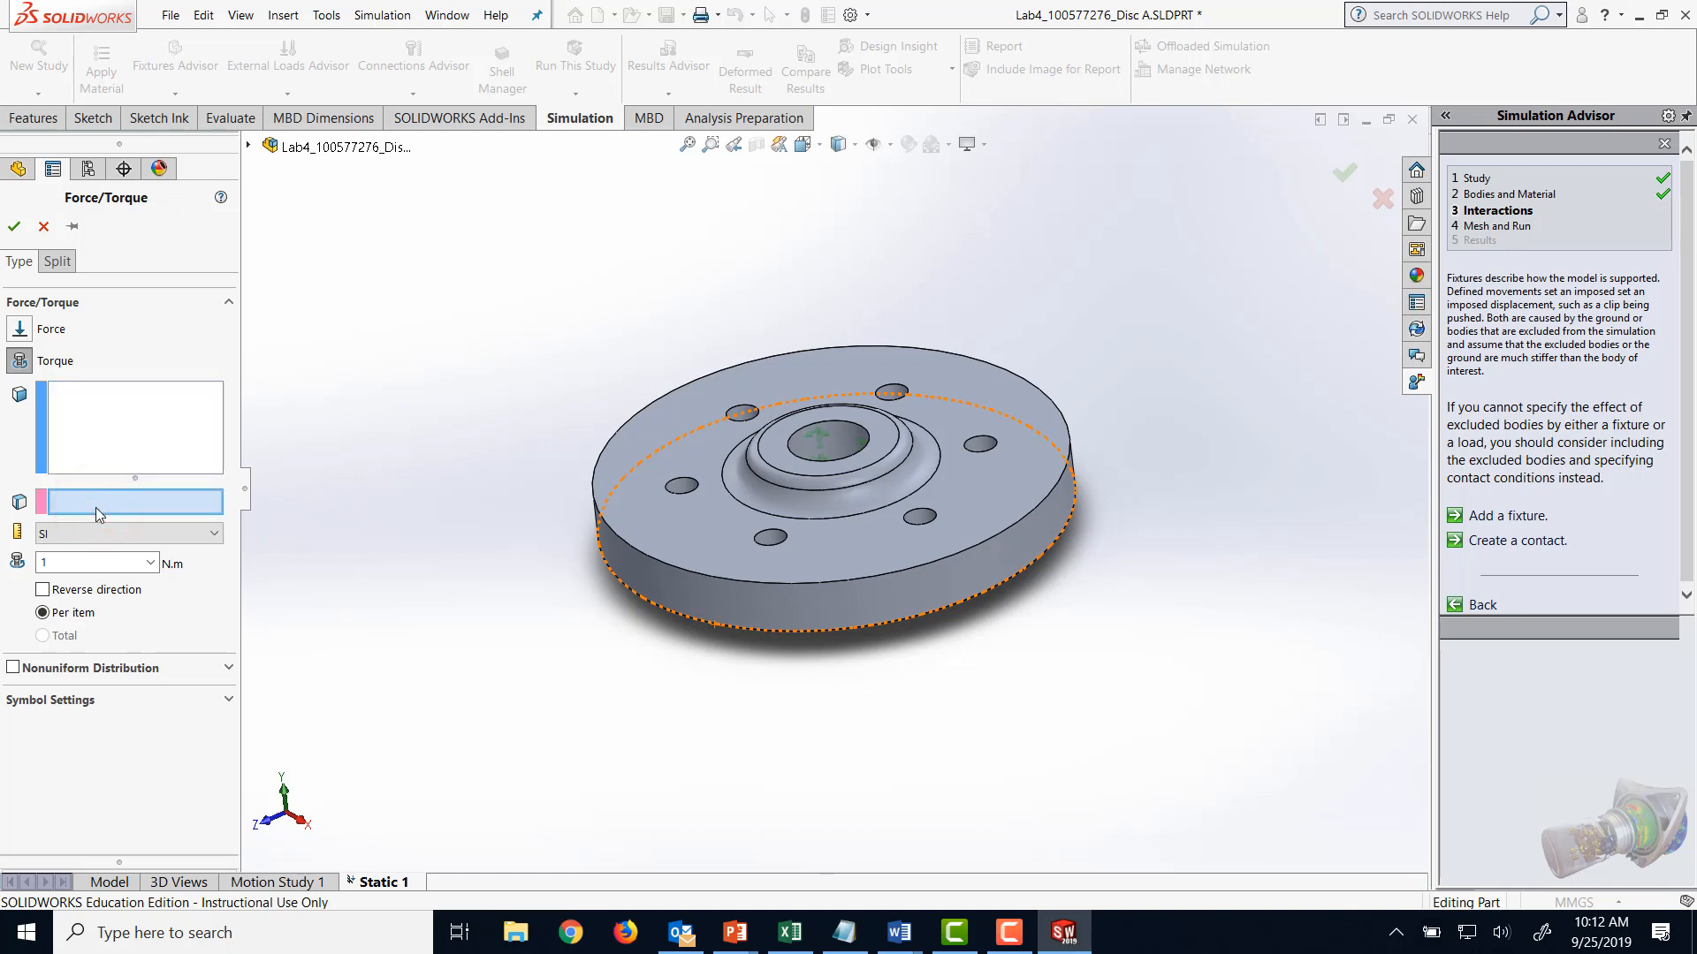
{"action": "left_click", "coordinate": [828, 435]}
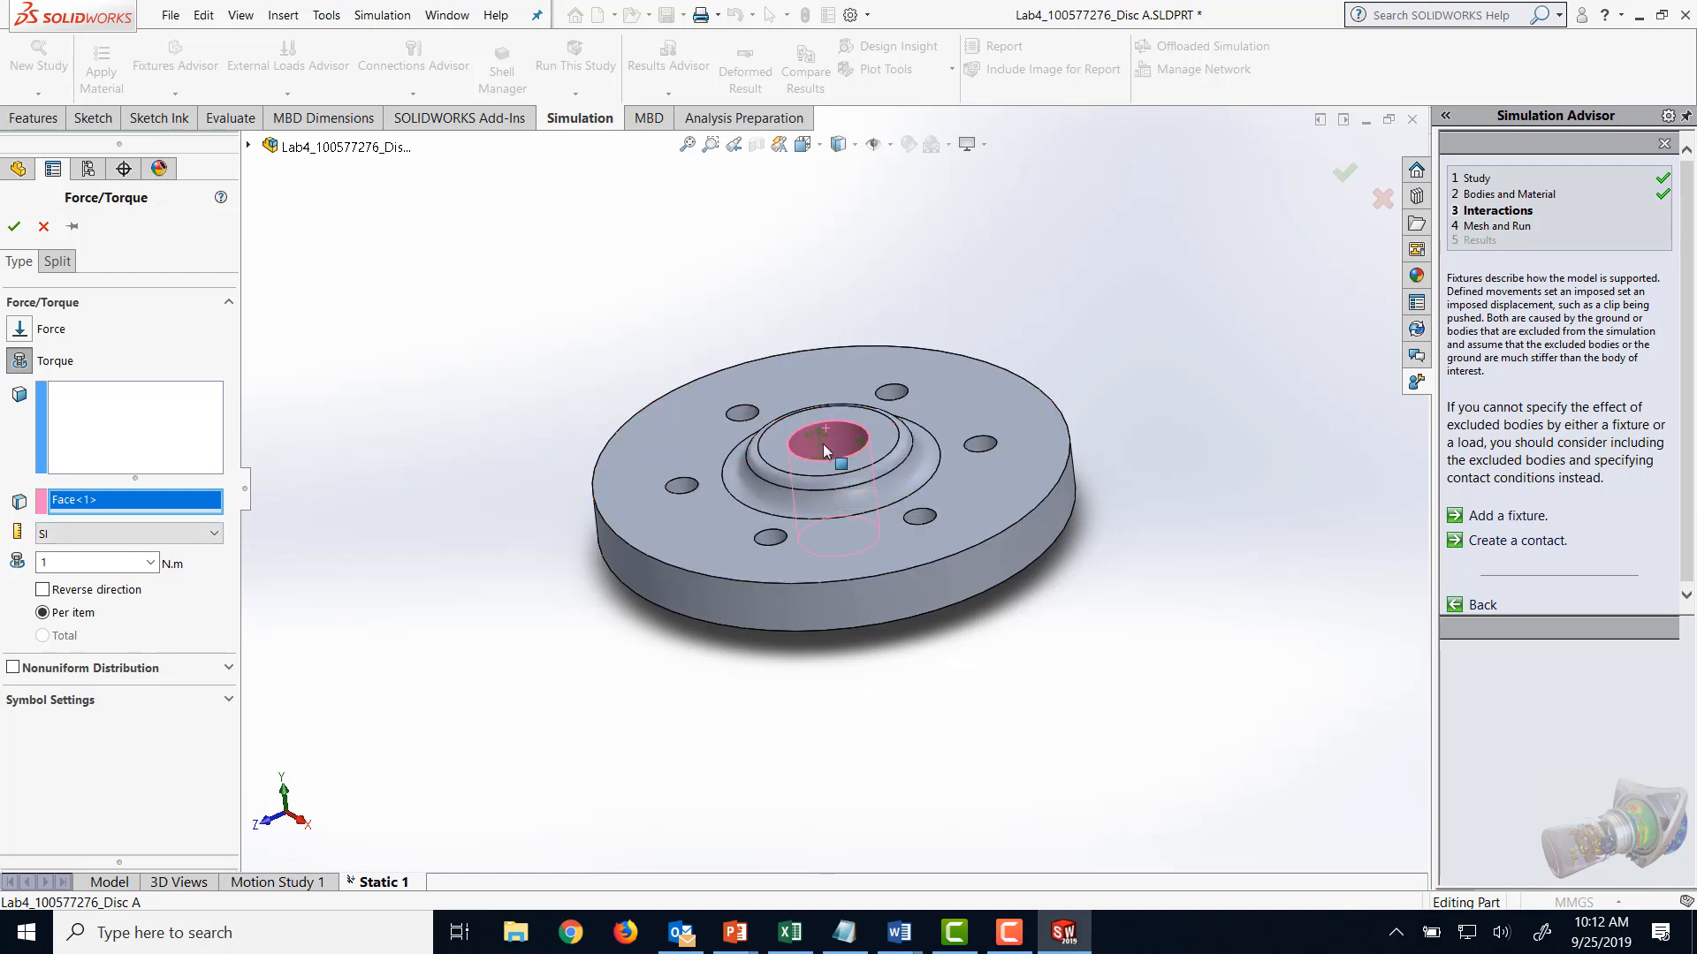
{"action": "left_click", "coordinate": [125, 413]}
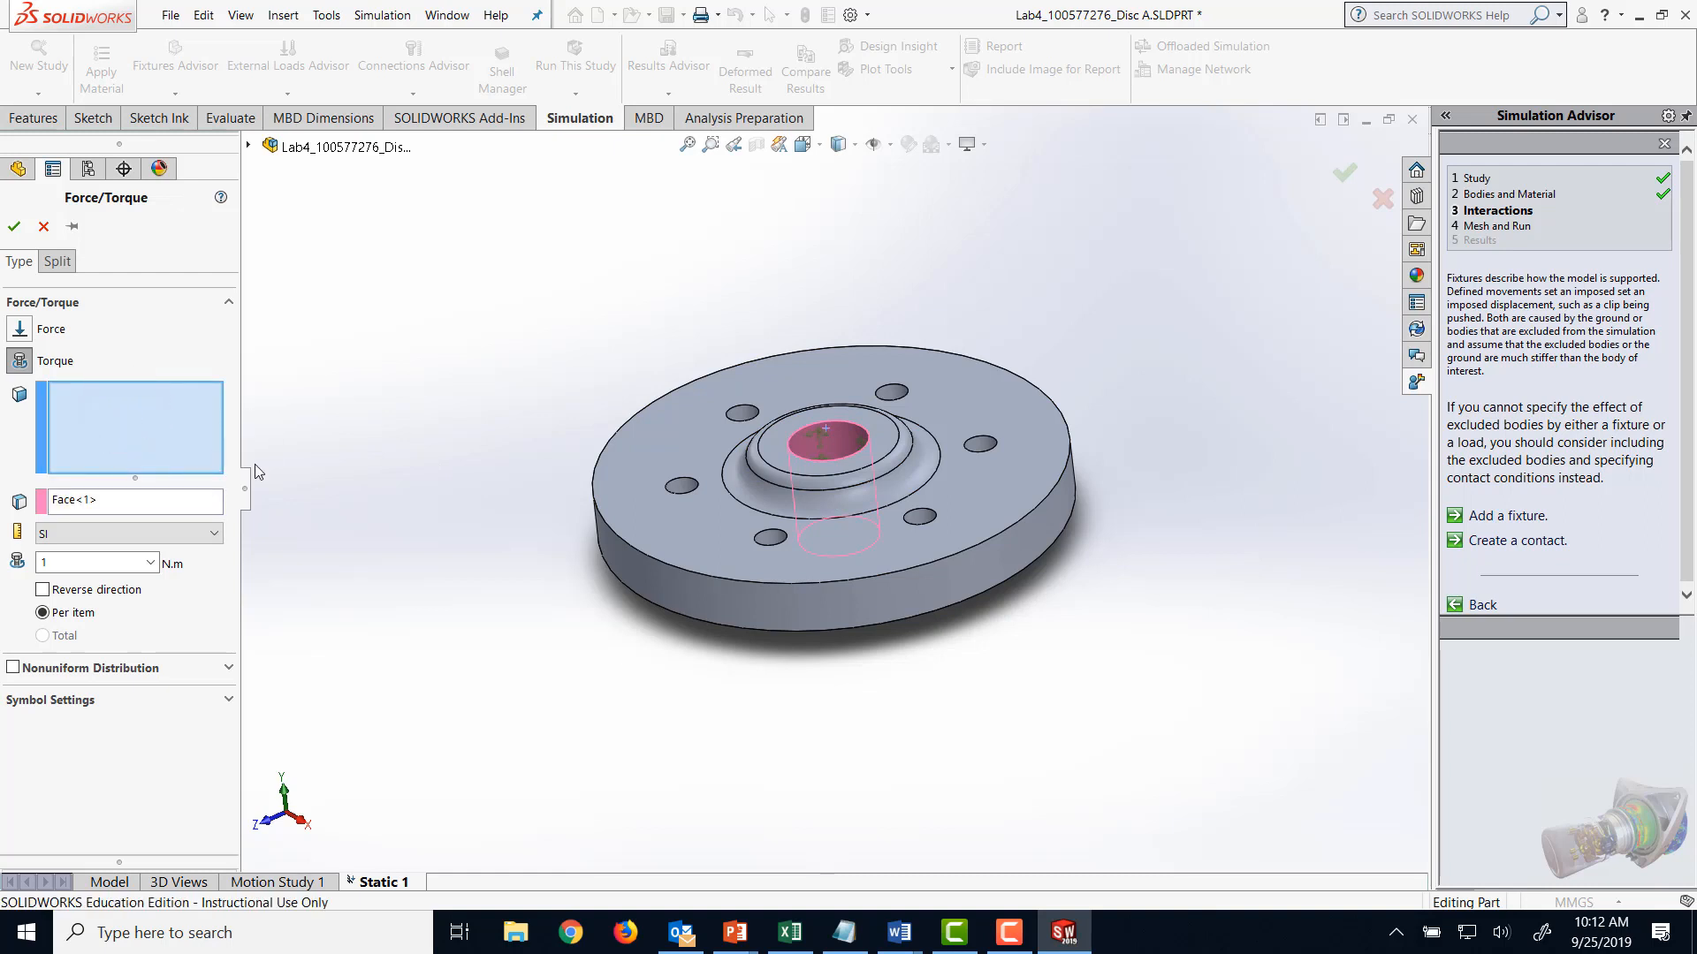
{"action": "left_click", "coordinate": [730, 602]}
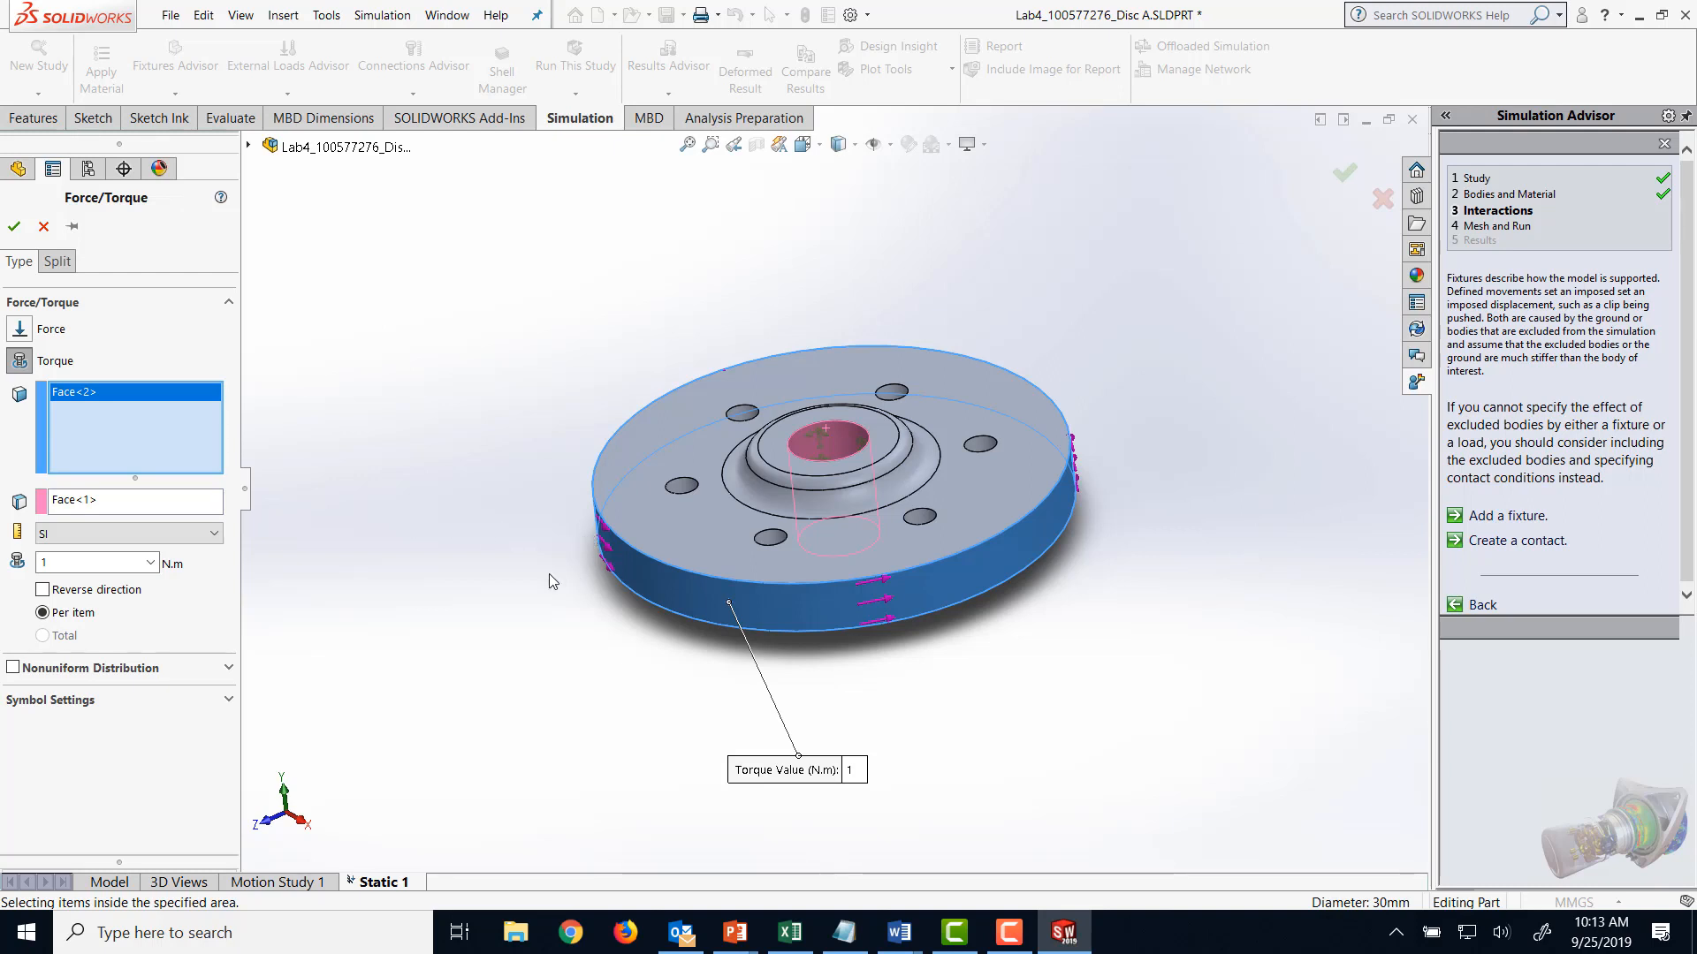
- Compare the reversed torque direction, keep the original direction, and set the torque to 150 N·m per item
{"action": "left_click", "coordinate": [41, 590]}
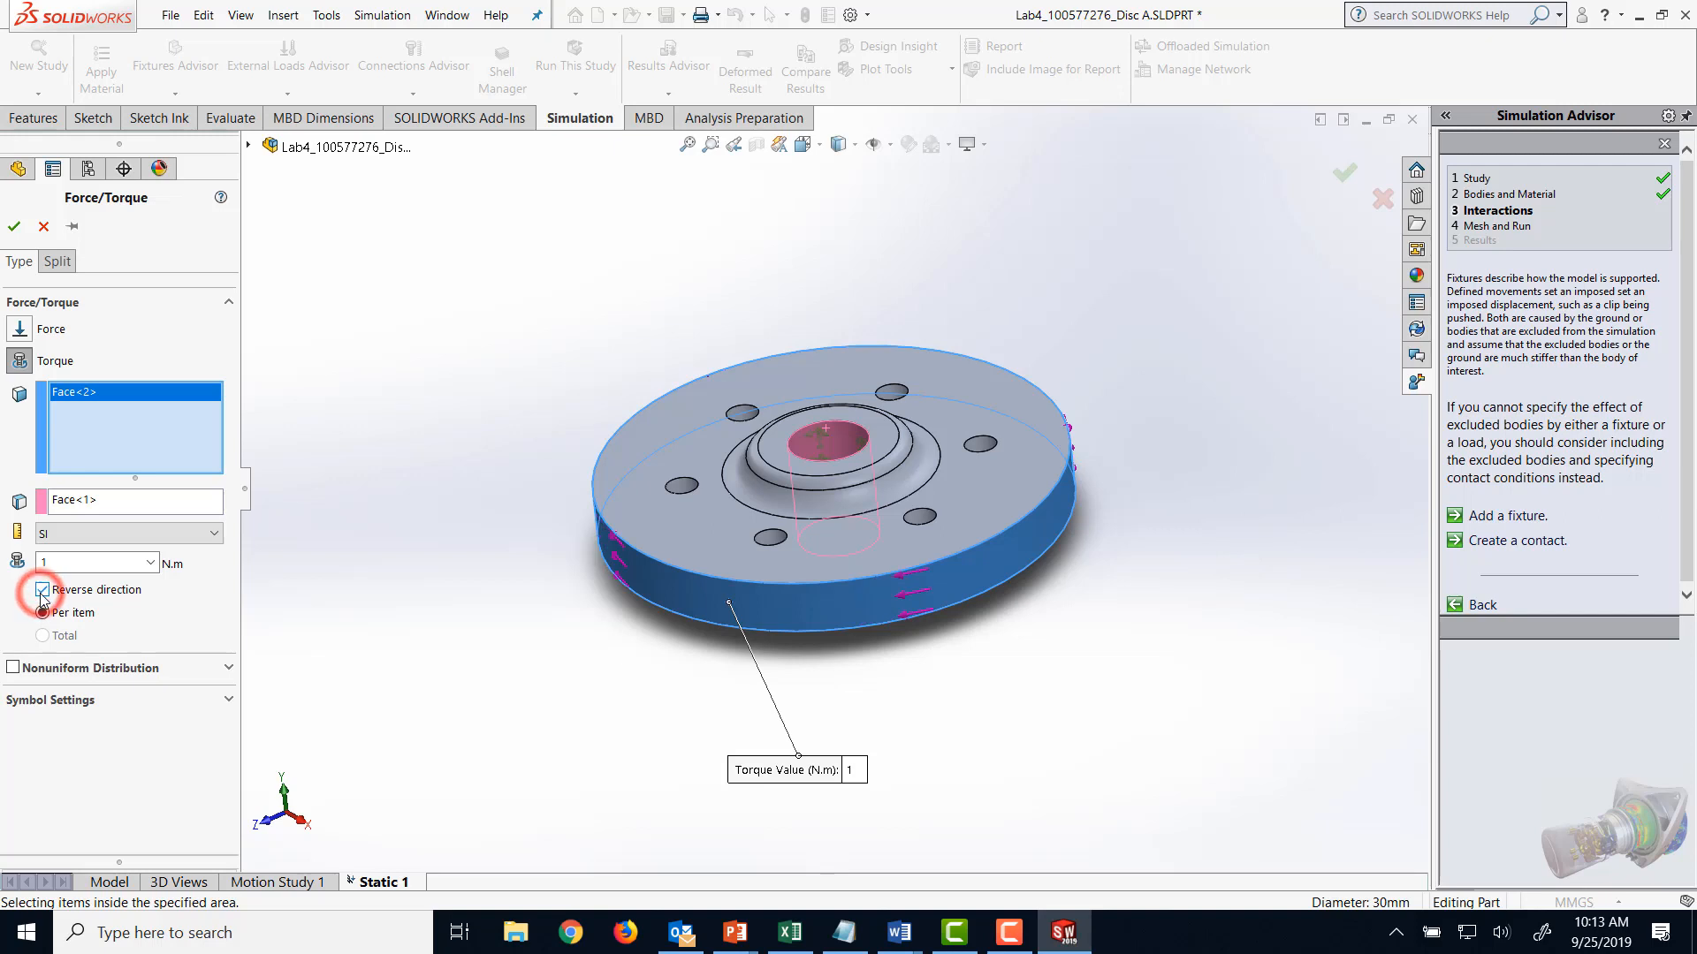
{"action": "left_click", "coordinate": [42, 590]}
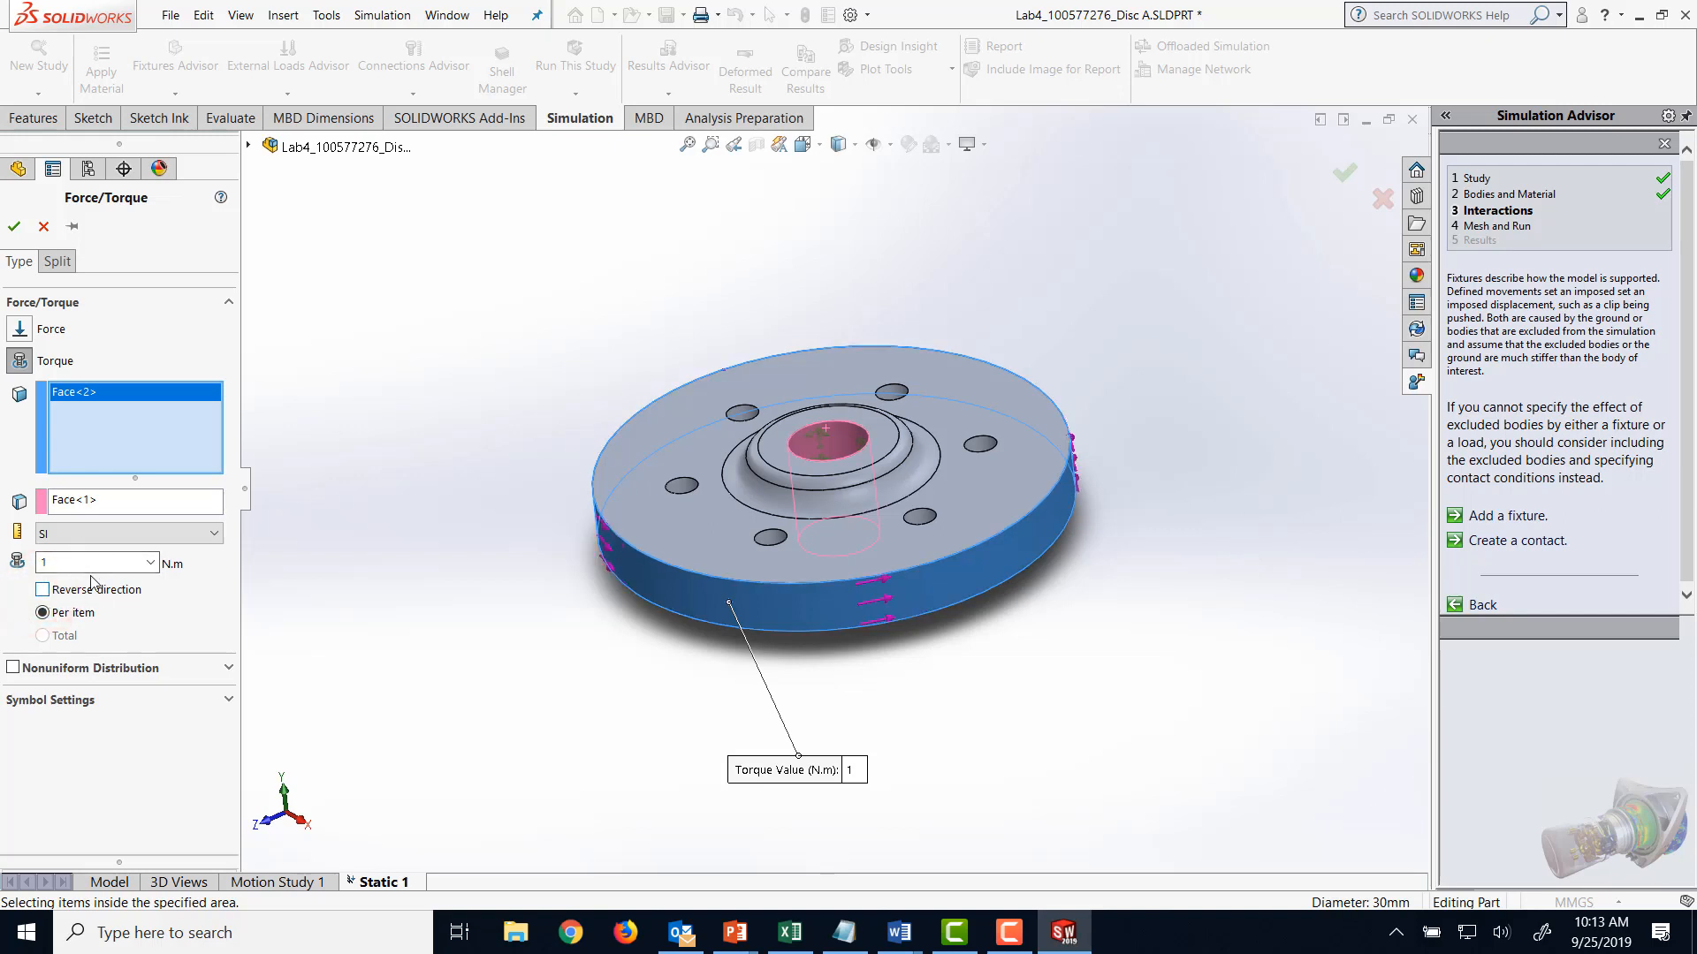
{"action": "double_click", "coordinate": [51, 563]}
{"action": "left_click", "coordinate": [15, 226]}
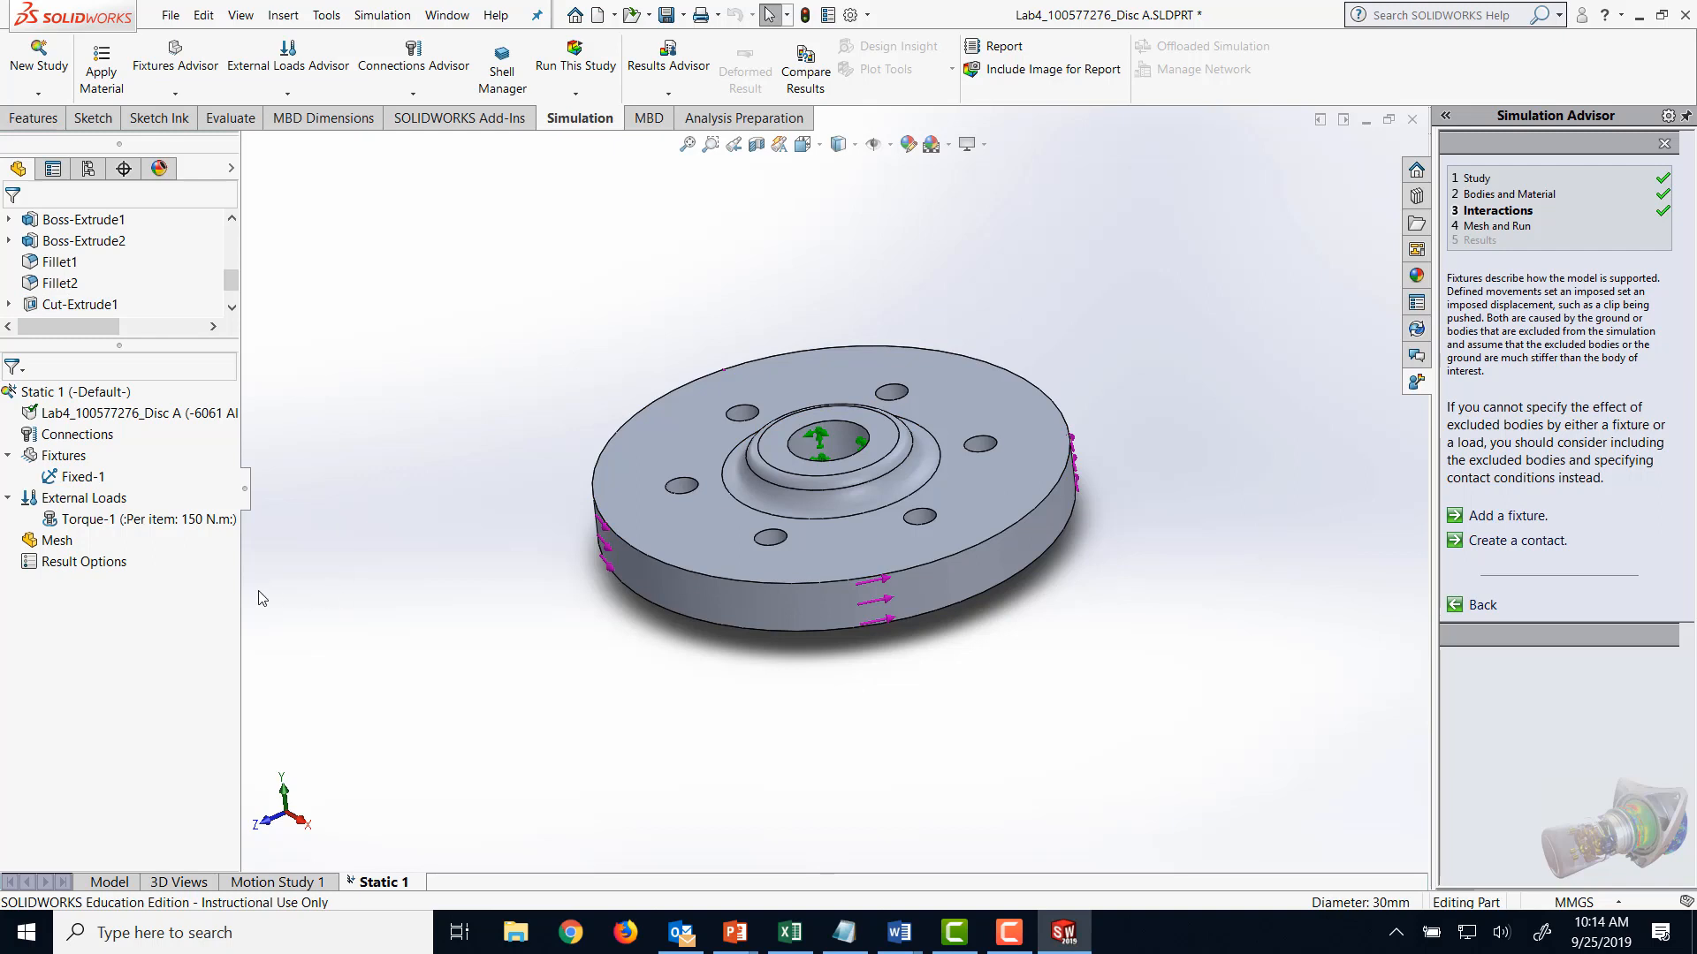
- Create a standard mesh of the disc with a 15 mm global element size and automatic transition enabled
{"action": "right_click", "coordinate": [66, 548]}
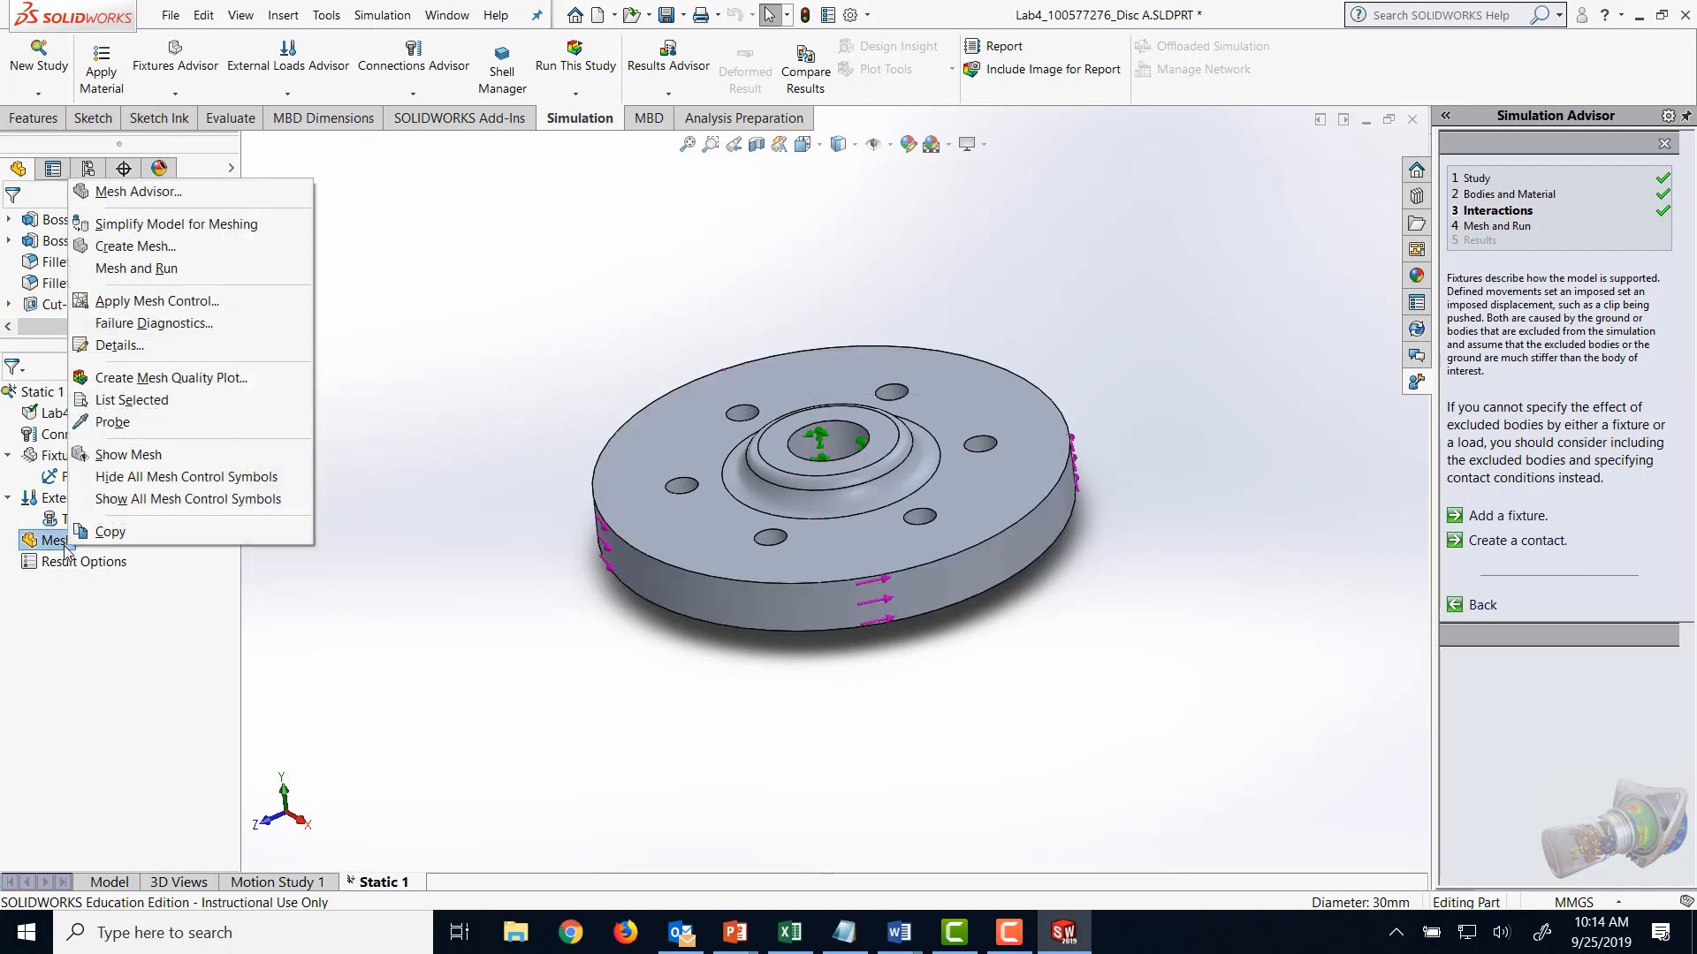
{"action": "left_click", "coordinate": [183, 248]}
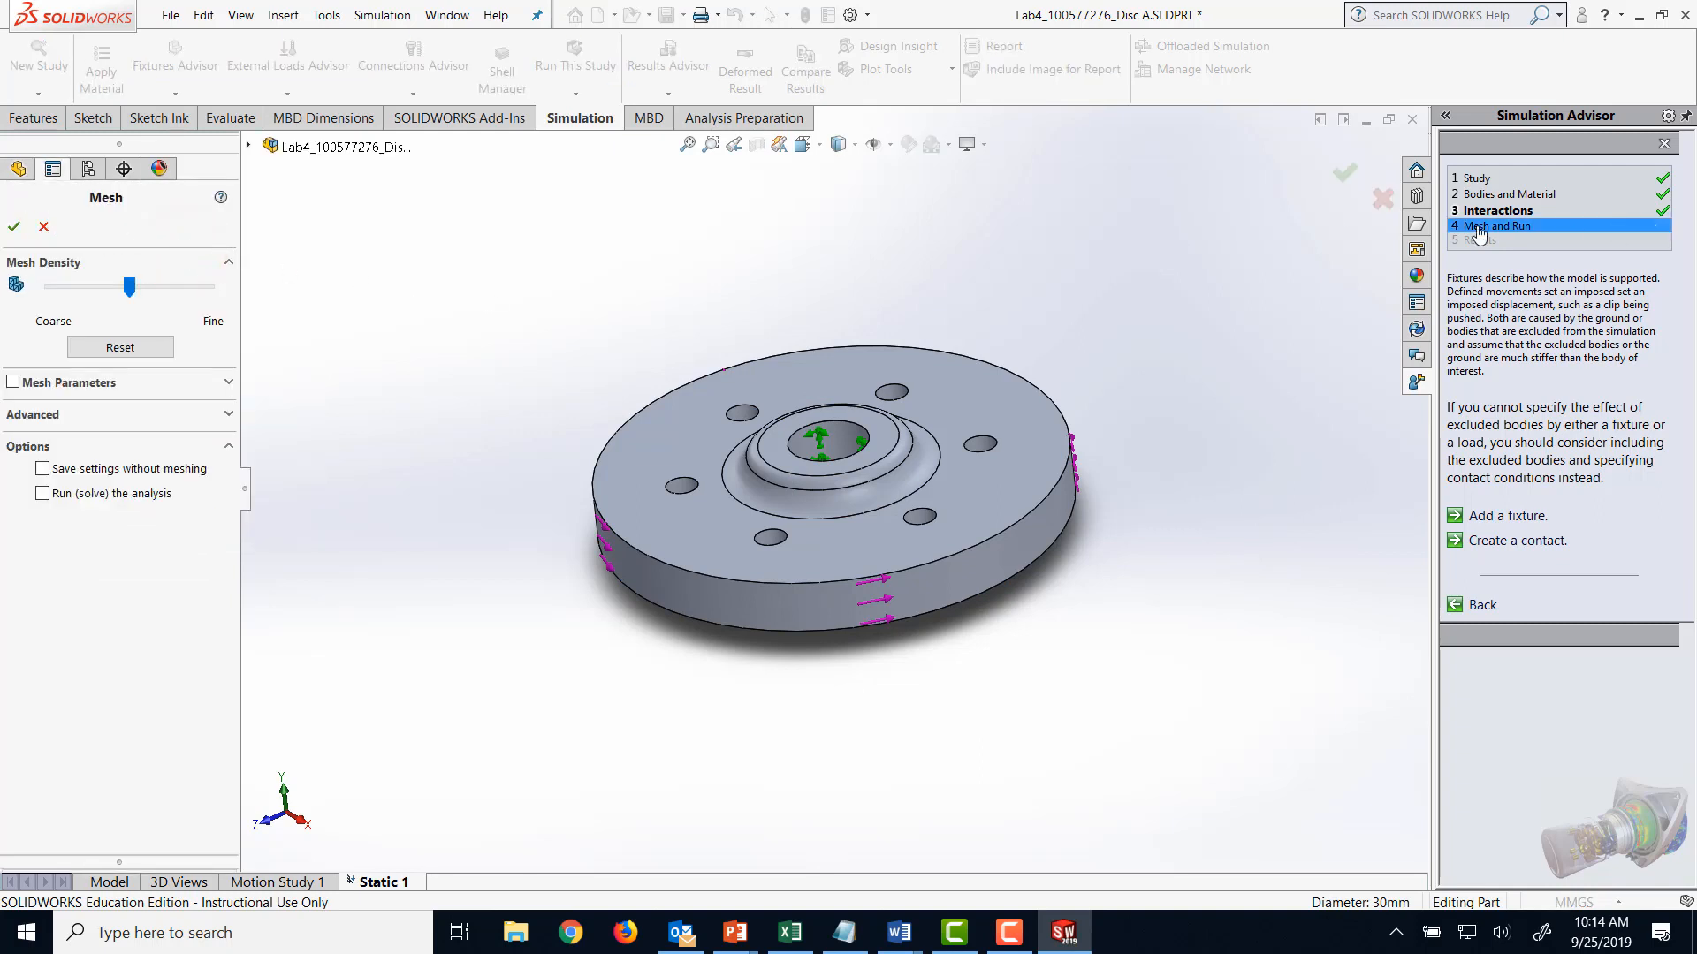
{"action": "left_click", "coordinate": [13, 382]}
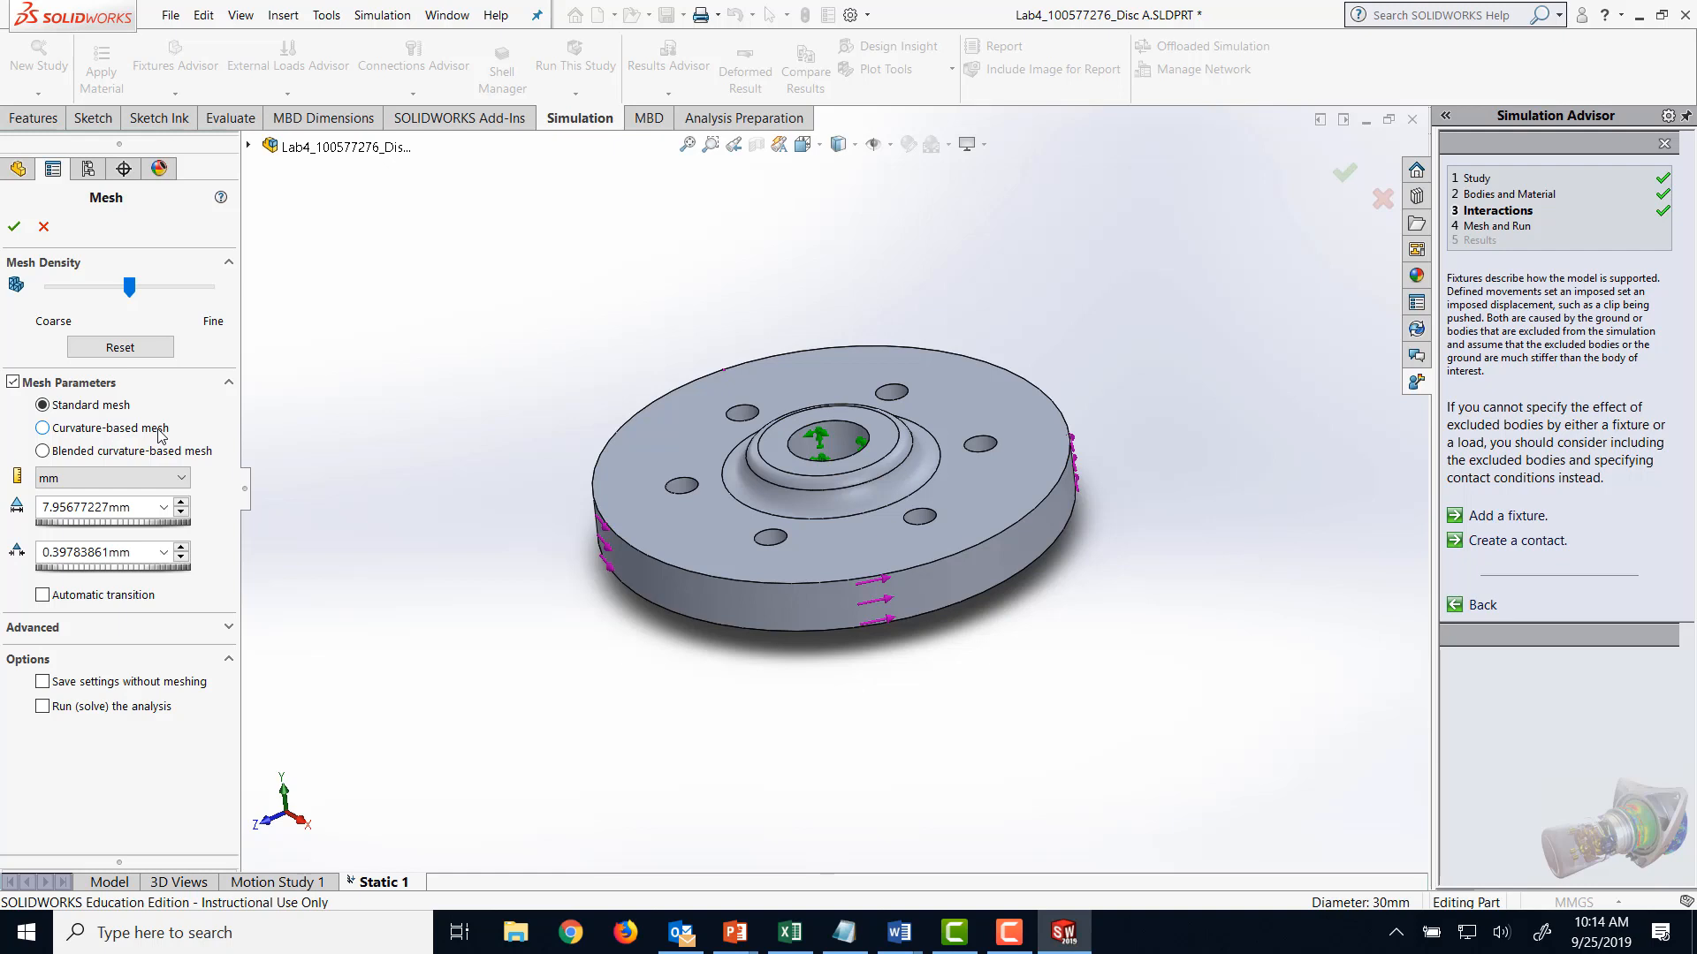
{"action": "double_click", "coordinate": [144, 506]}
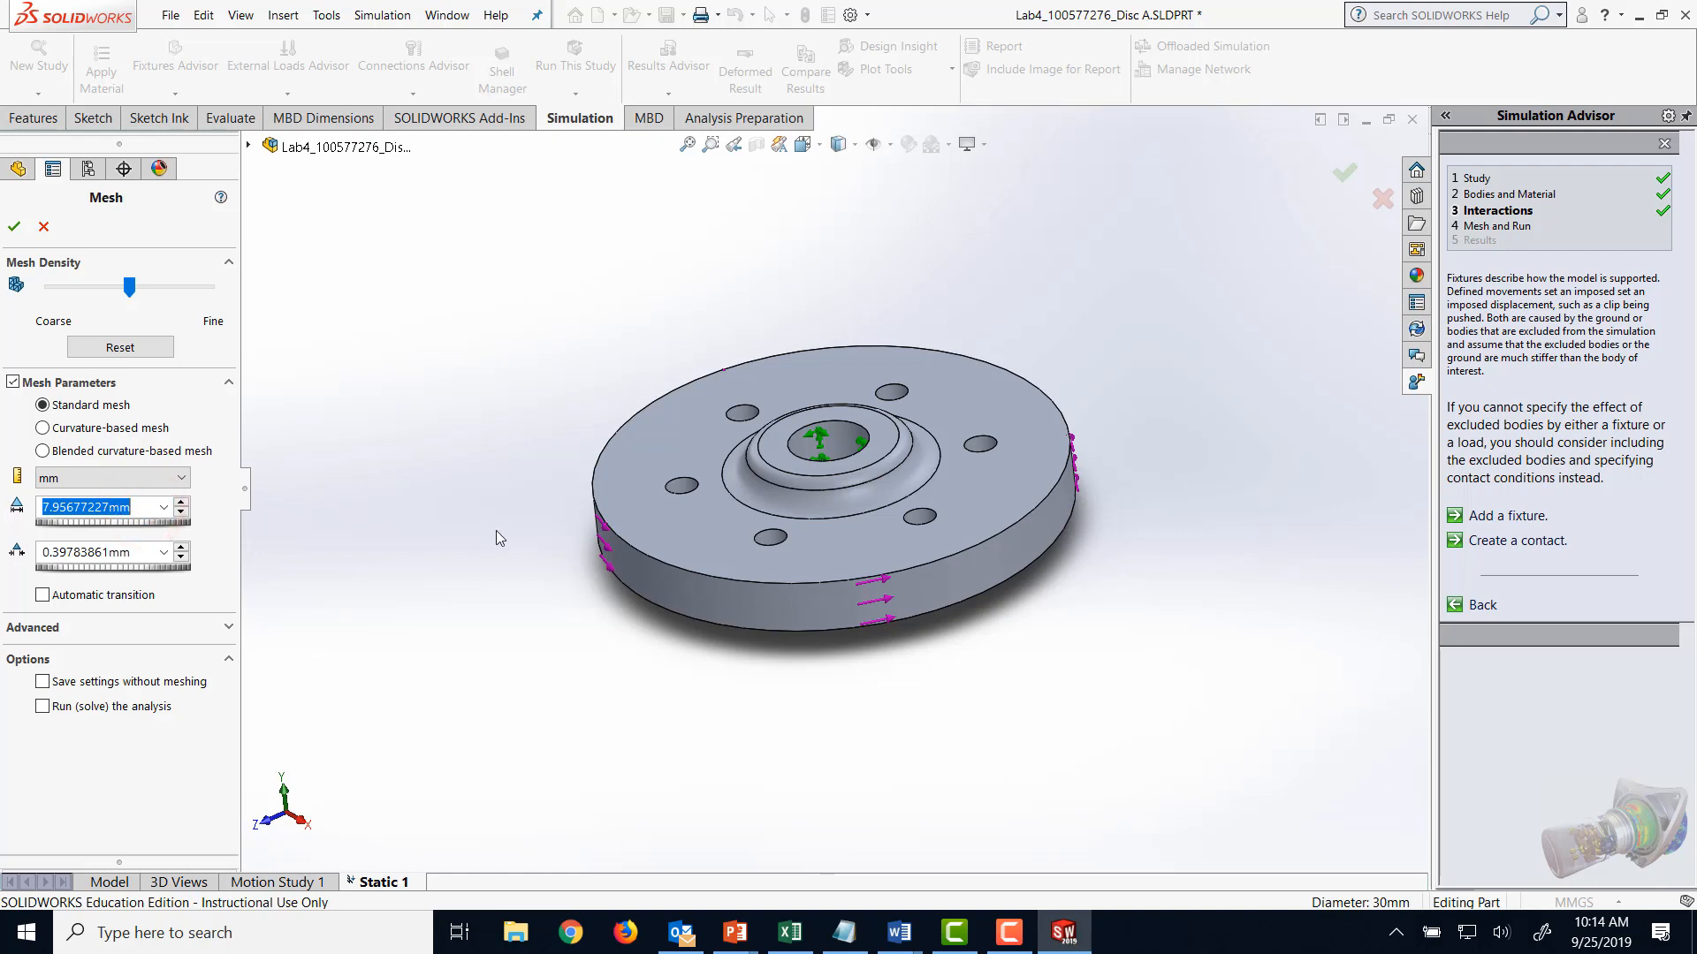
{"action": "type", "text": "15"}
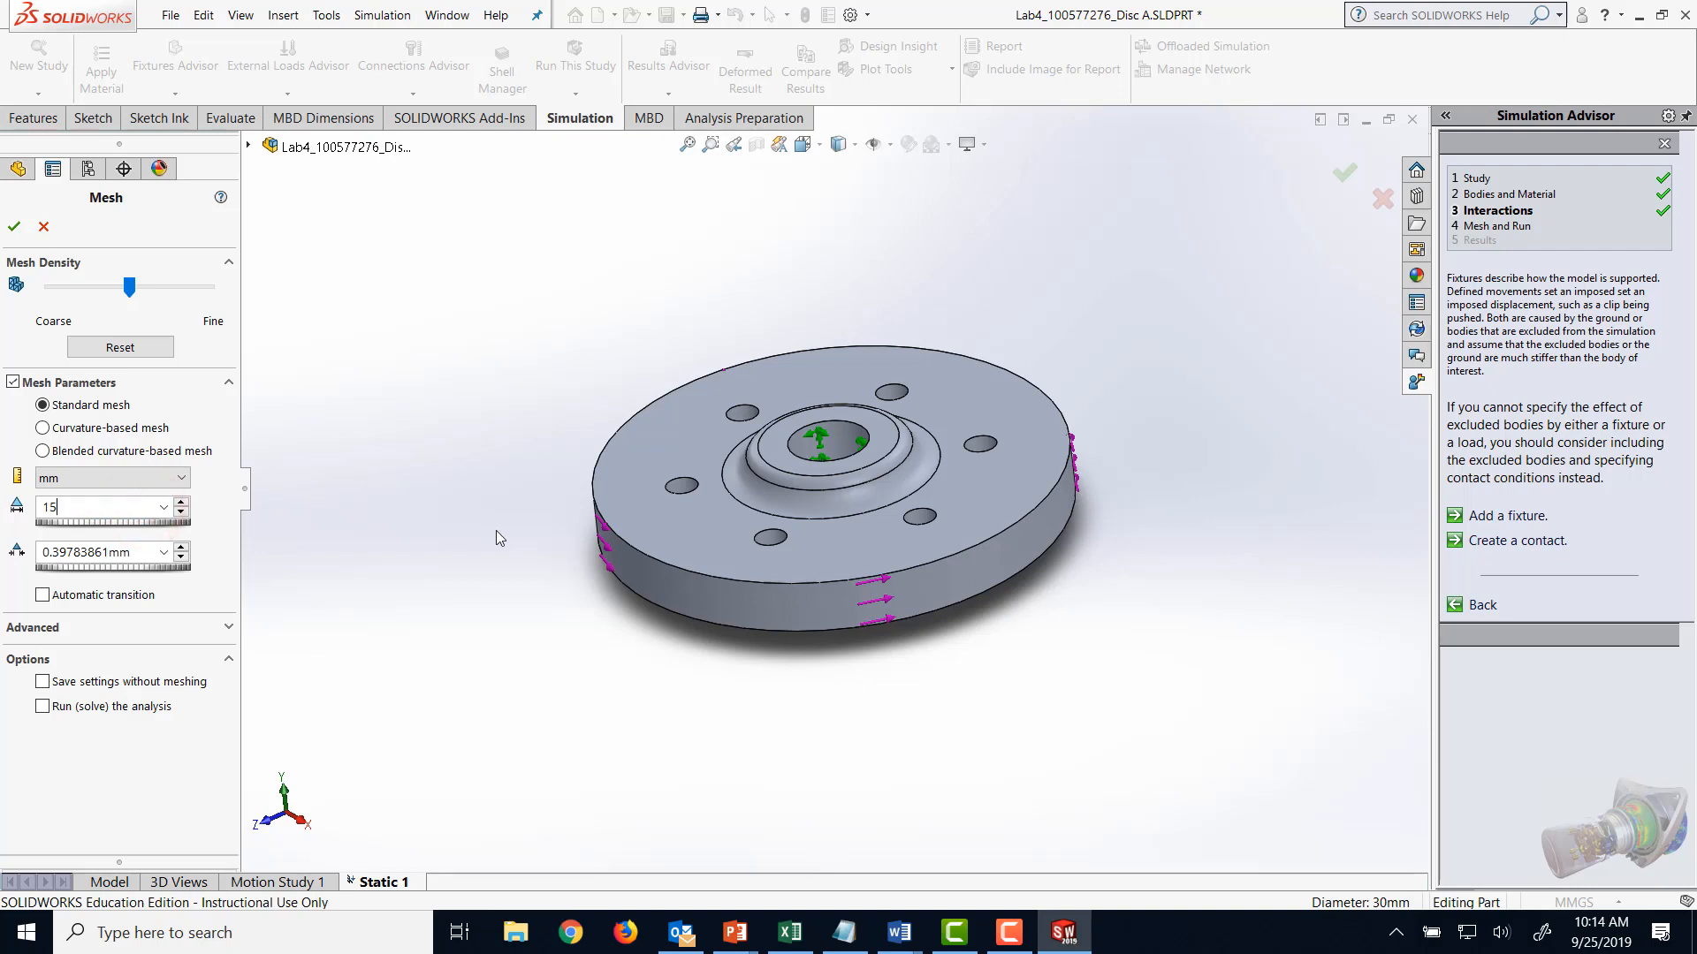
{"action": "left_click", "coordinate": [210, 595]}
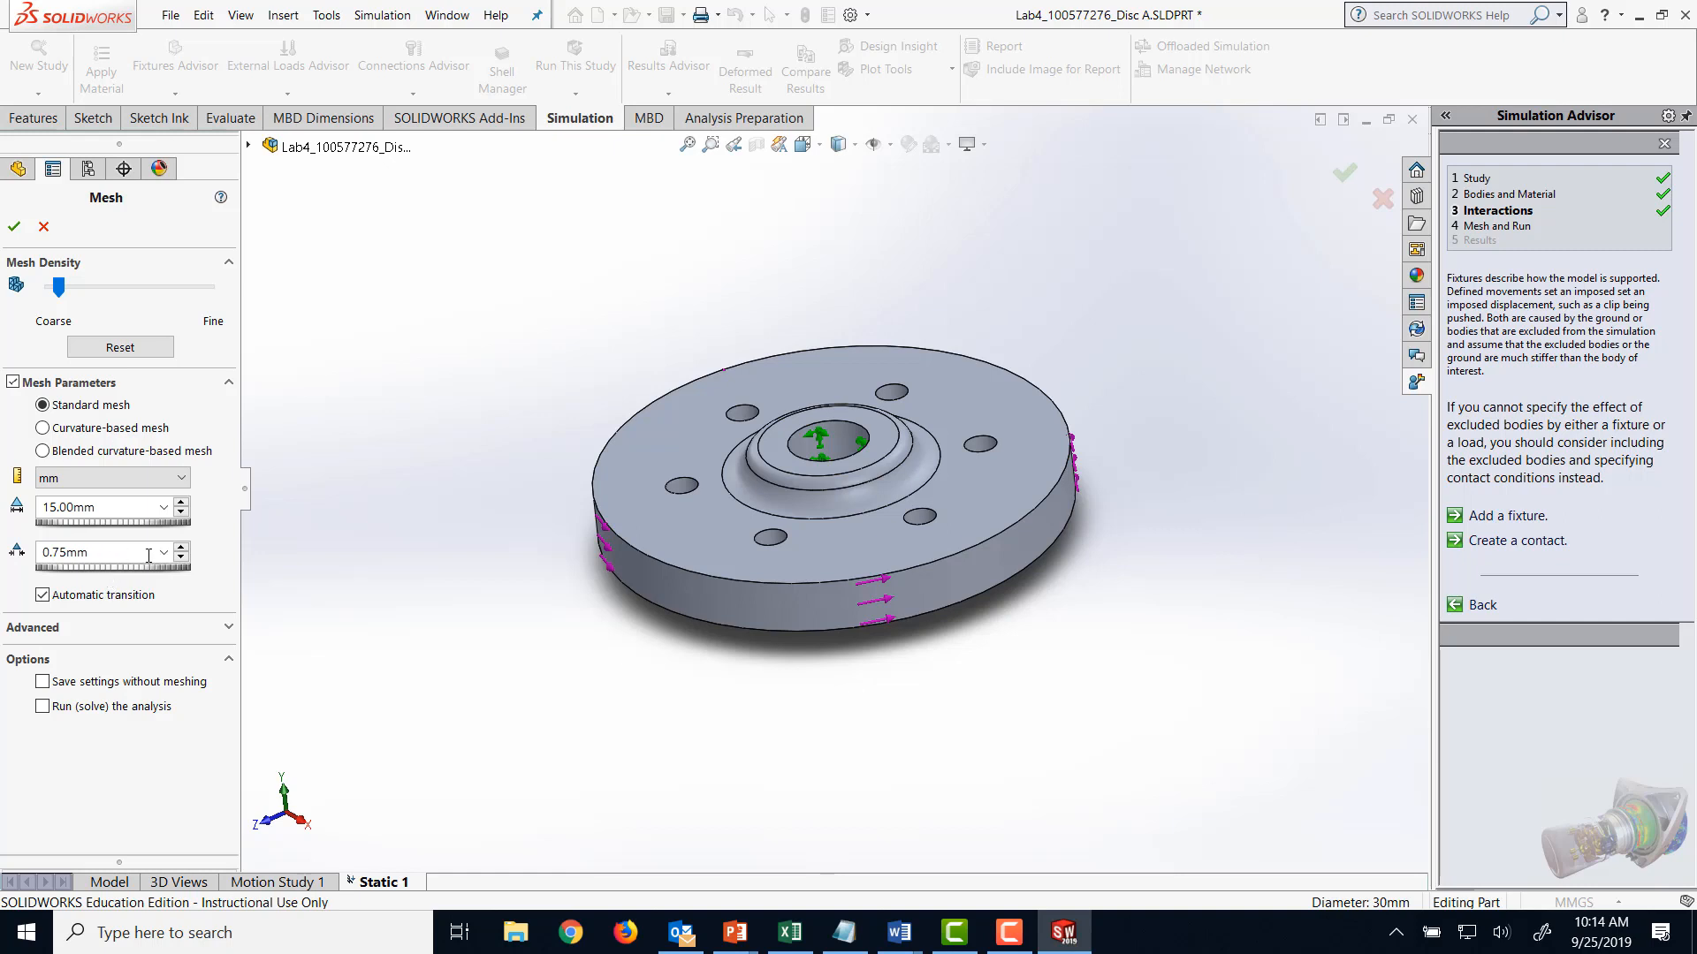
{"action": "left_click", "coordinate": [13, 226]}
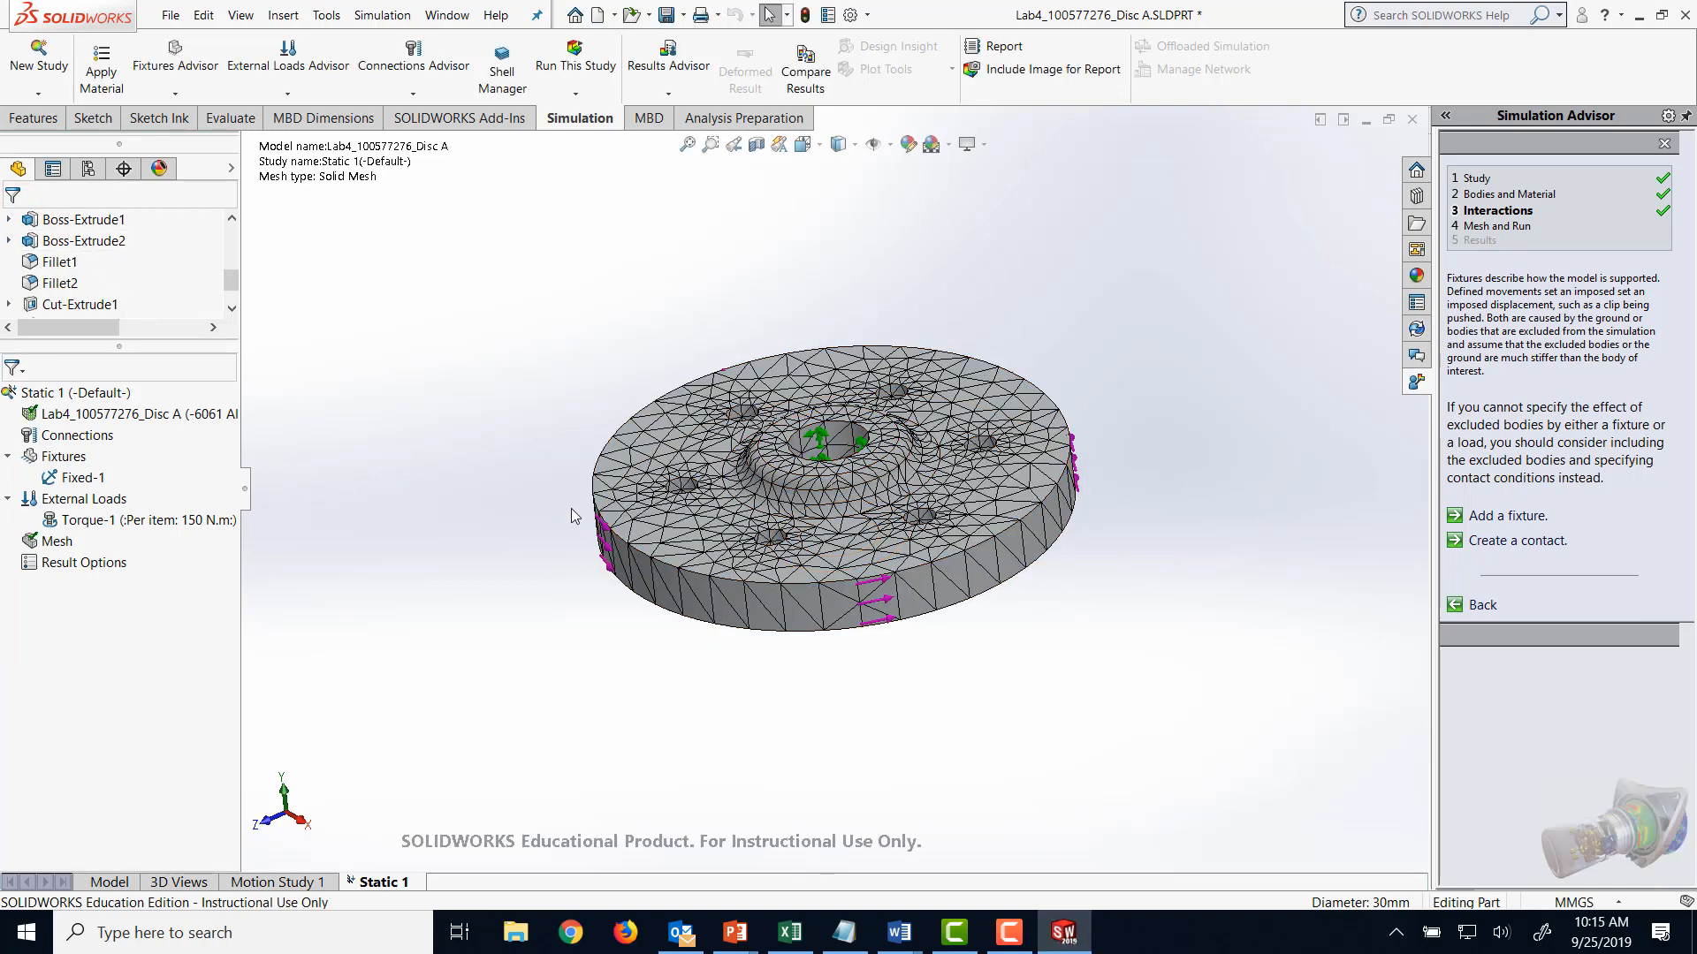
- Run the static study on the meshed disc
{"action": "middle_click_drag", "start_coordinate": [579, 516], "coordinate": [610, 633]}
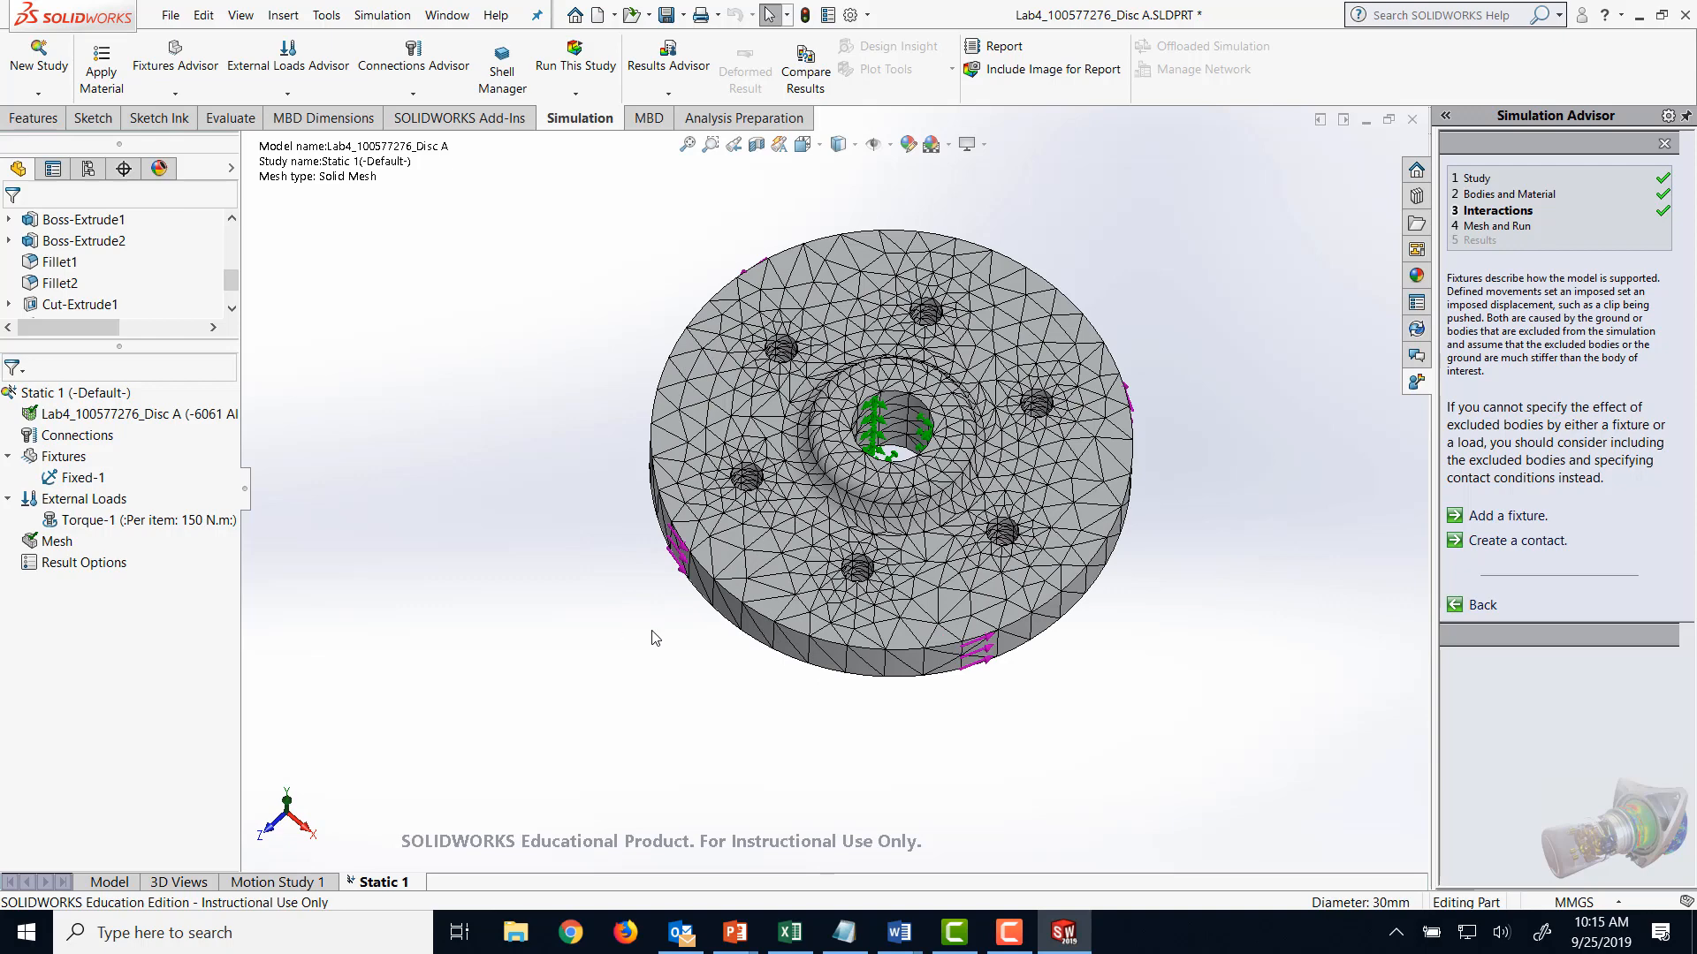
{"action": "left_click", "coordinate": [585, 93]}
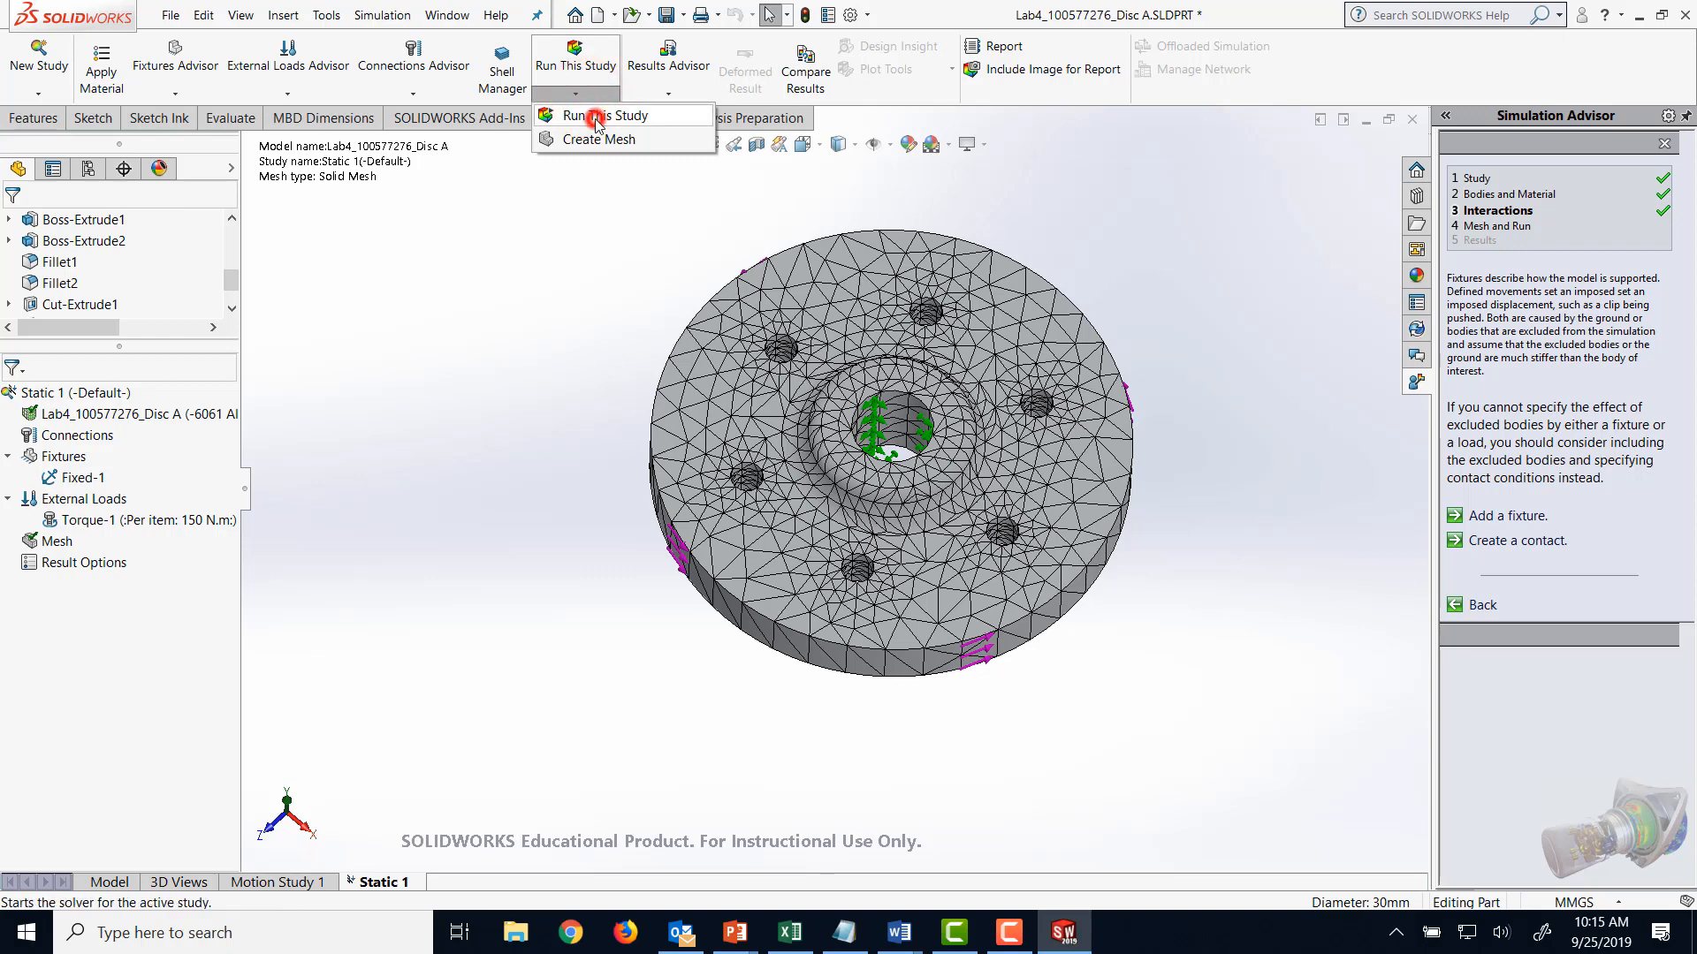
{"action": "left_click", "coordinate": [590, 116]}
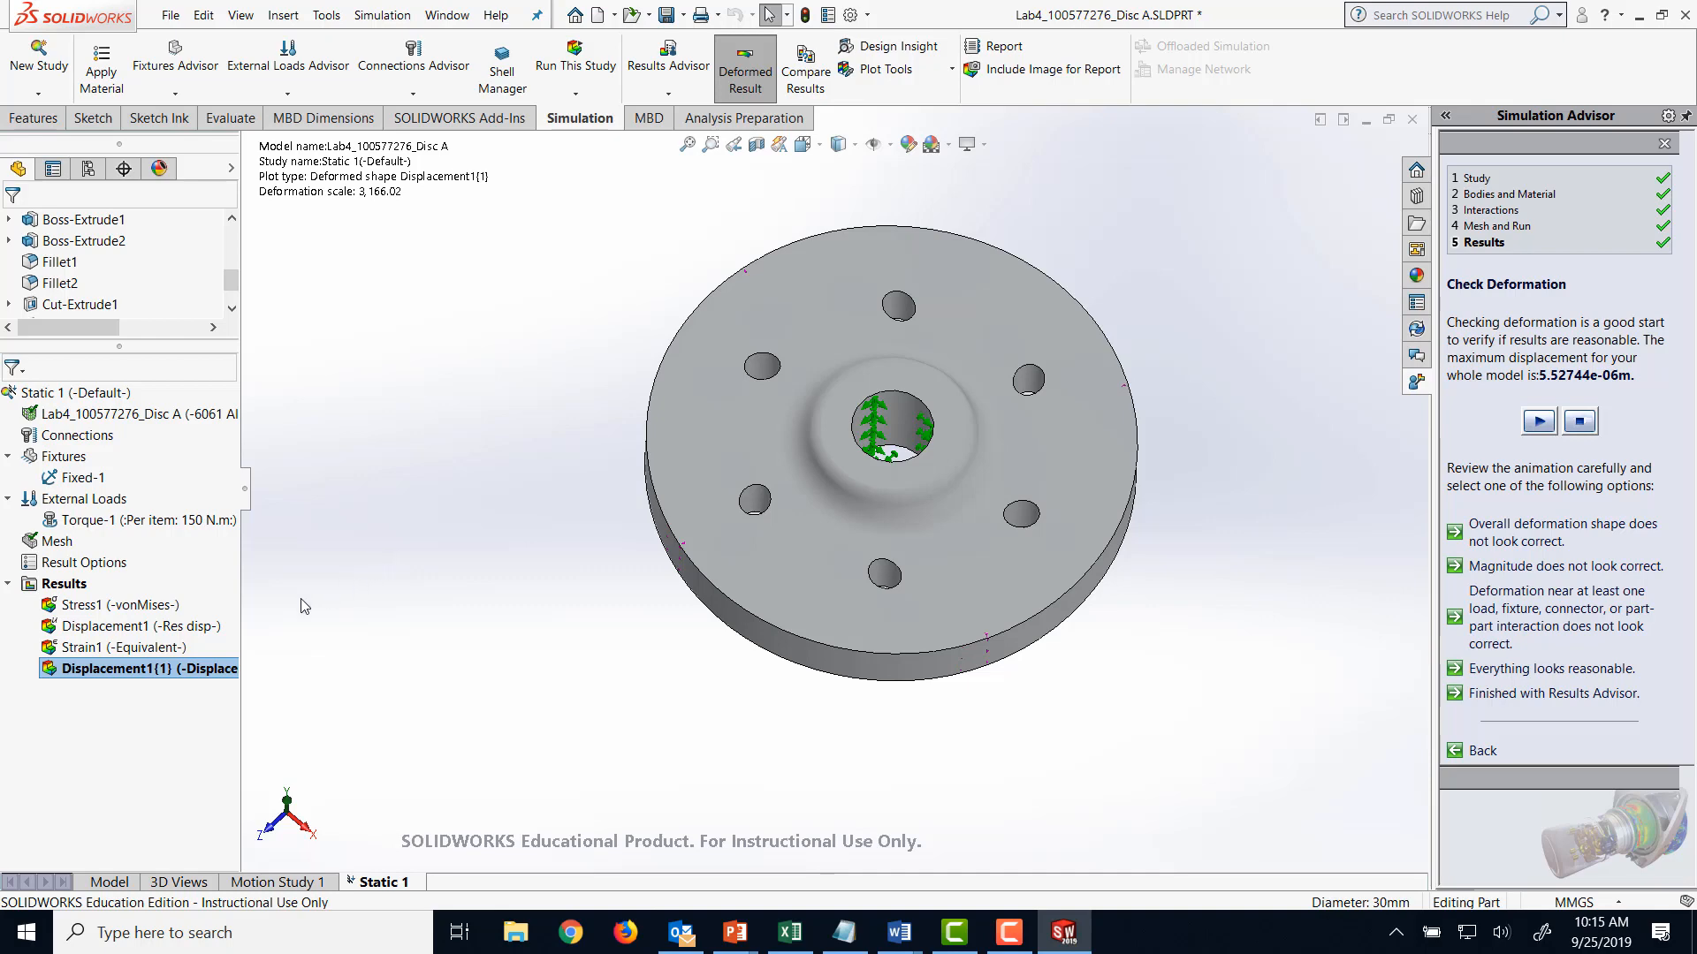
- Display the von Mises stress plot and the resultant displacement plot from the study results
{"action": "double_click", "coordinate": [81, 606]}
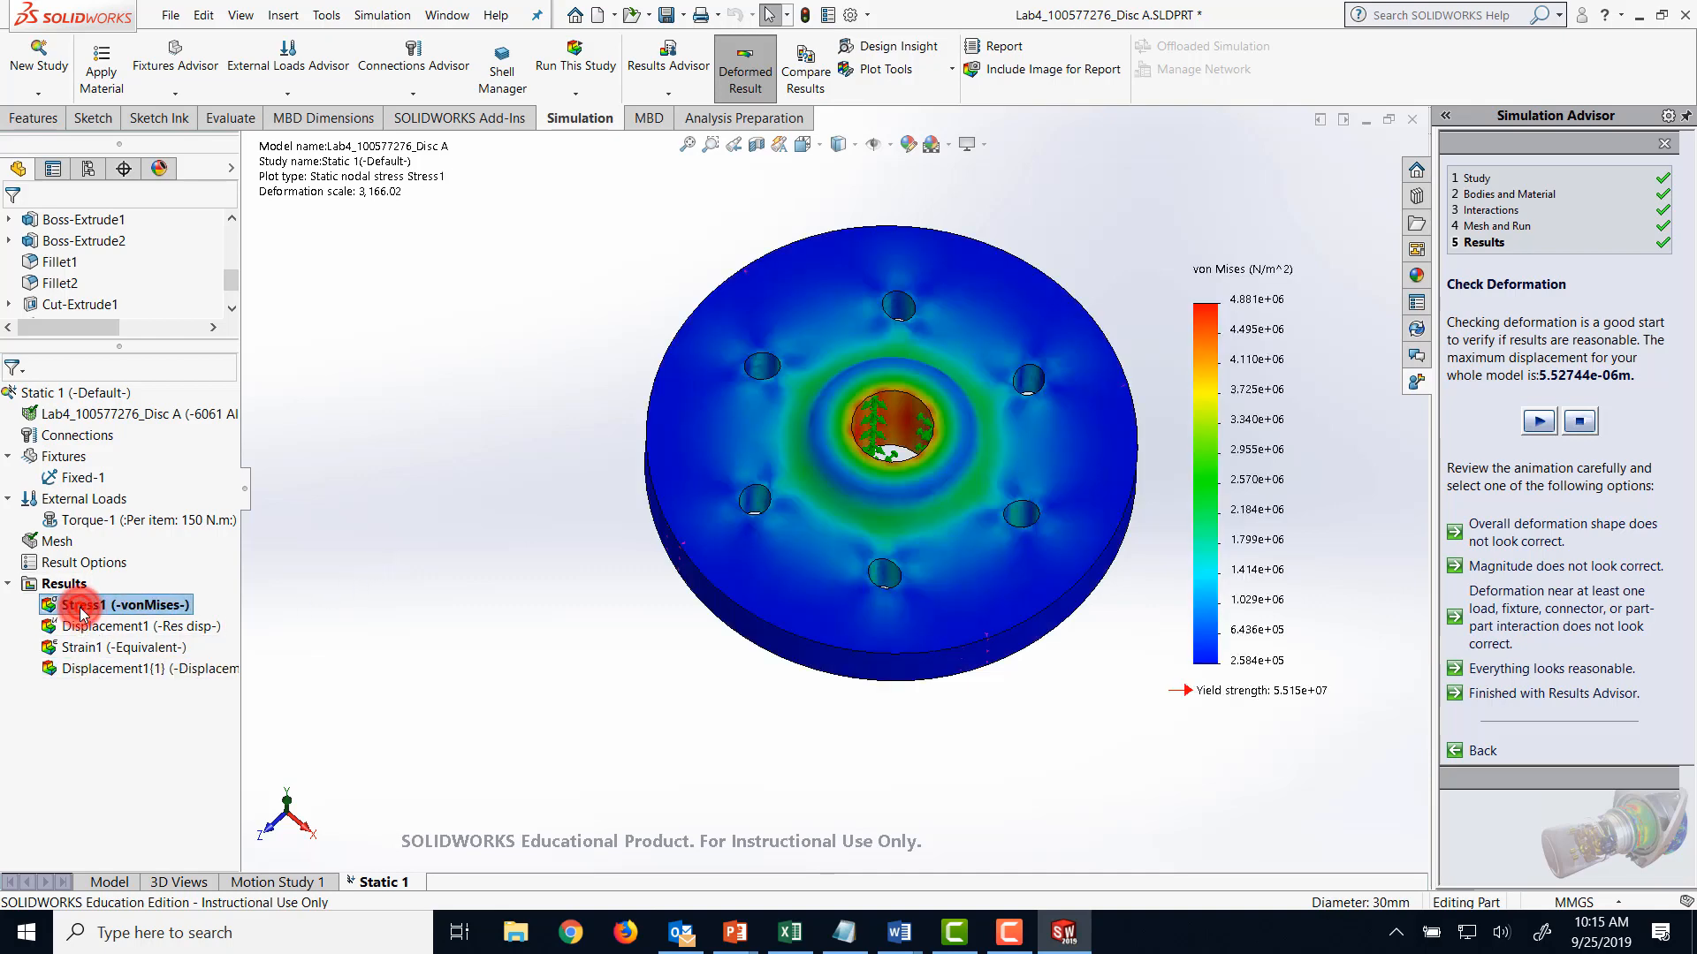
{"action": "left_click", "coordinate": [82, 606]}
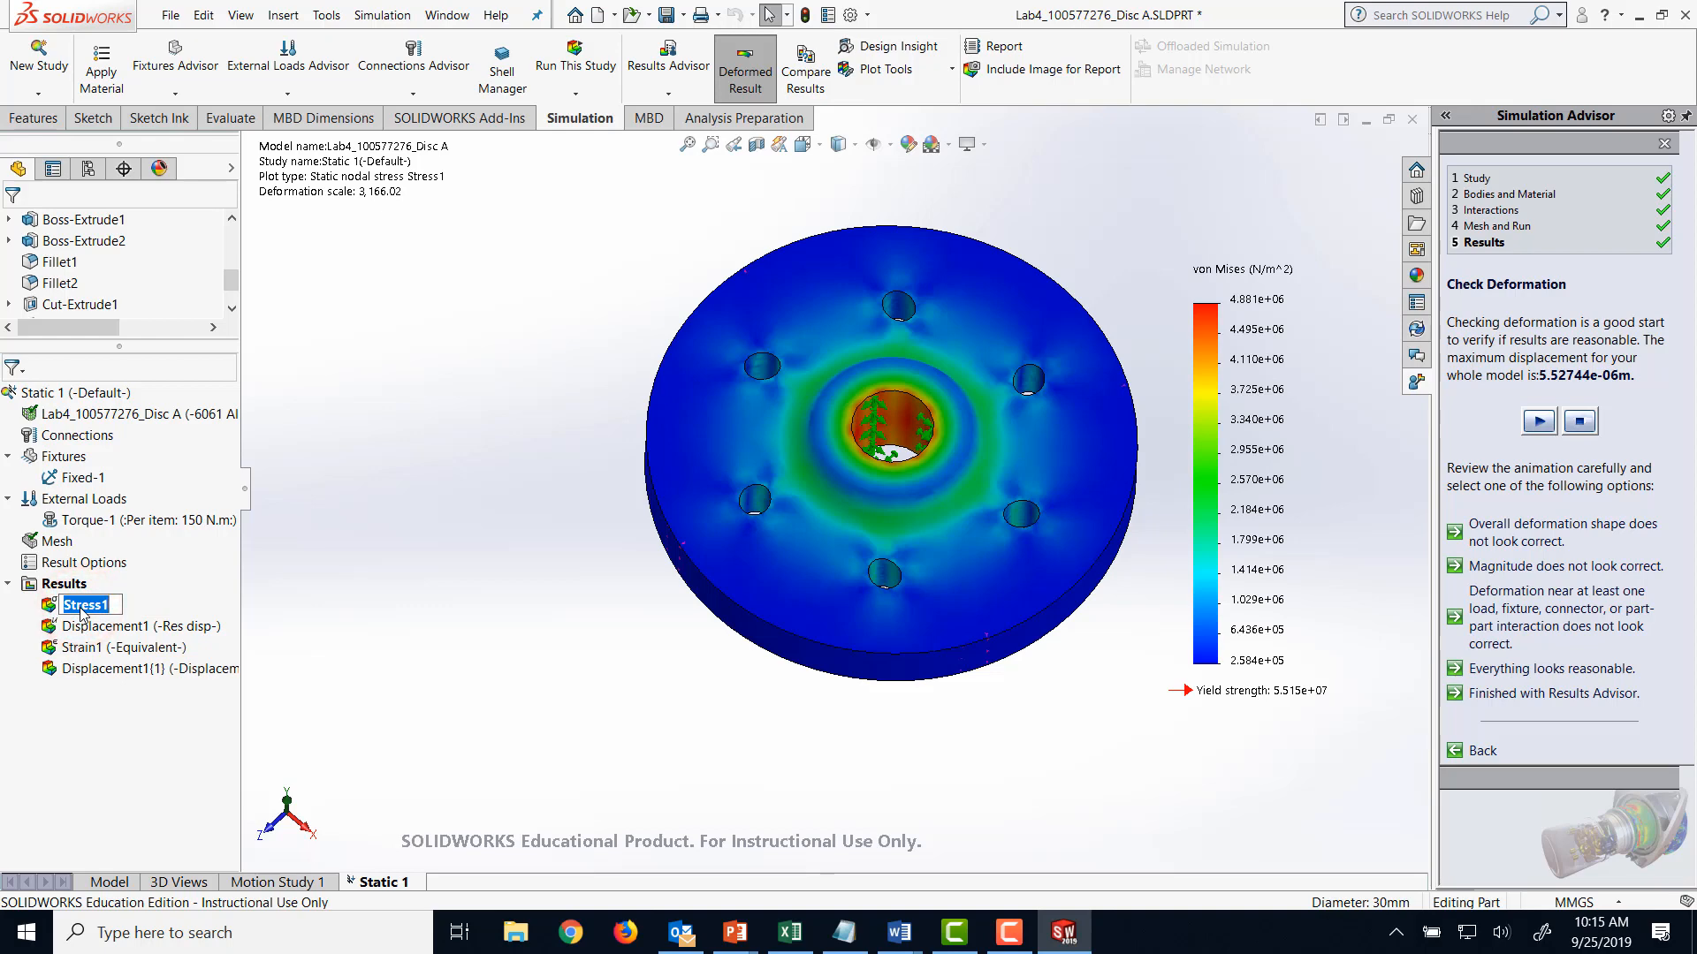
{"action": "left_click", "coordinate": [177, 704]}
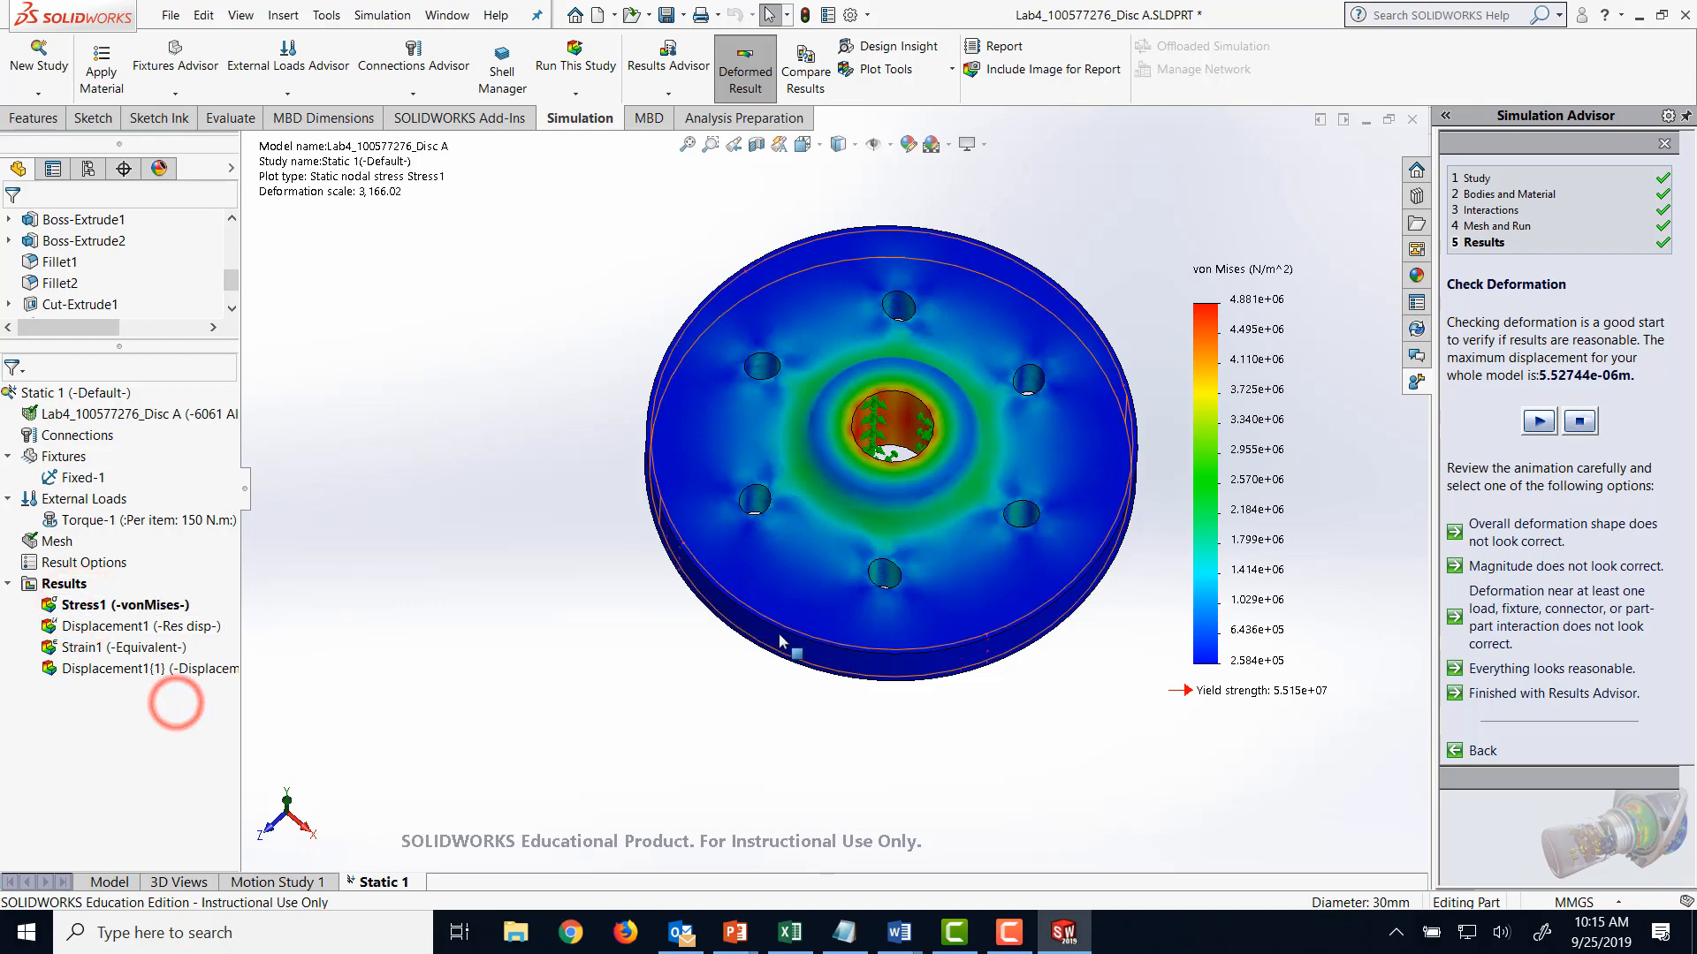
{"action": "double_click", "coordinate": [156, 629]}
{"action": "left_click", "coordinate": [132, 626]}
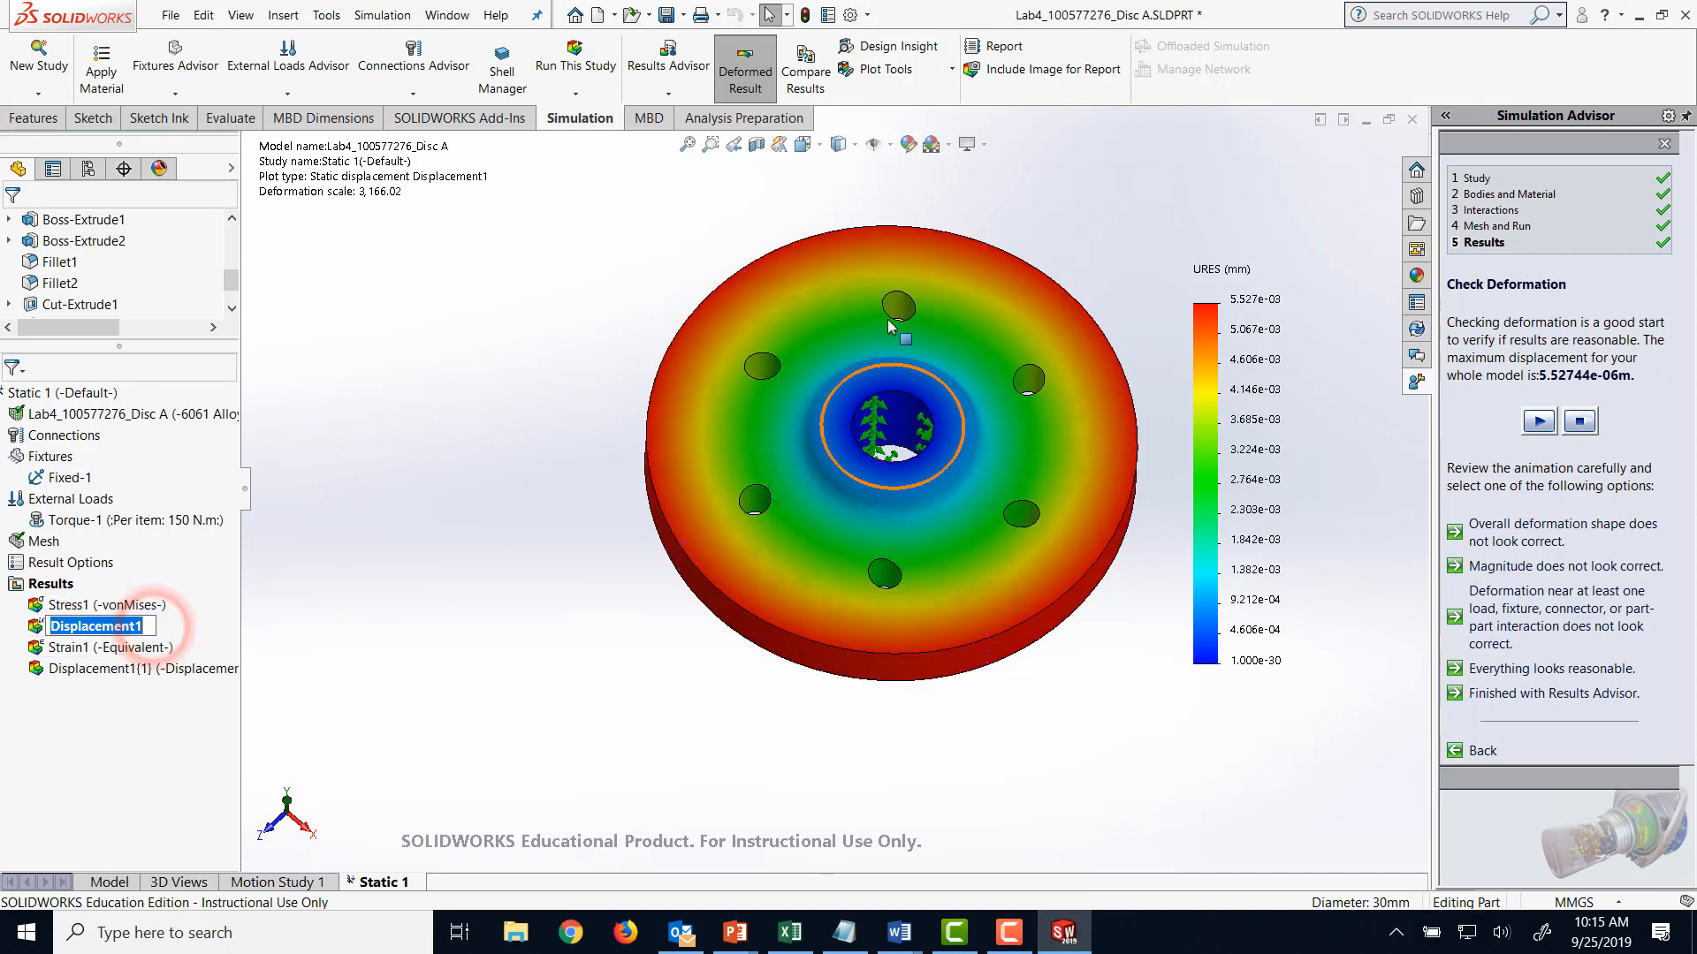
{"action": "left_click", "coordinate": [120, 690]}
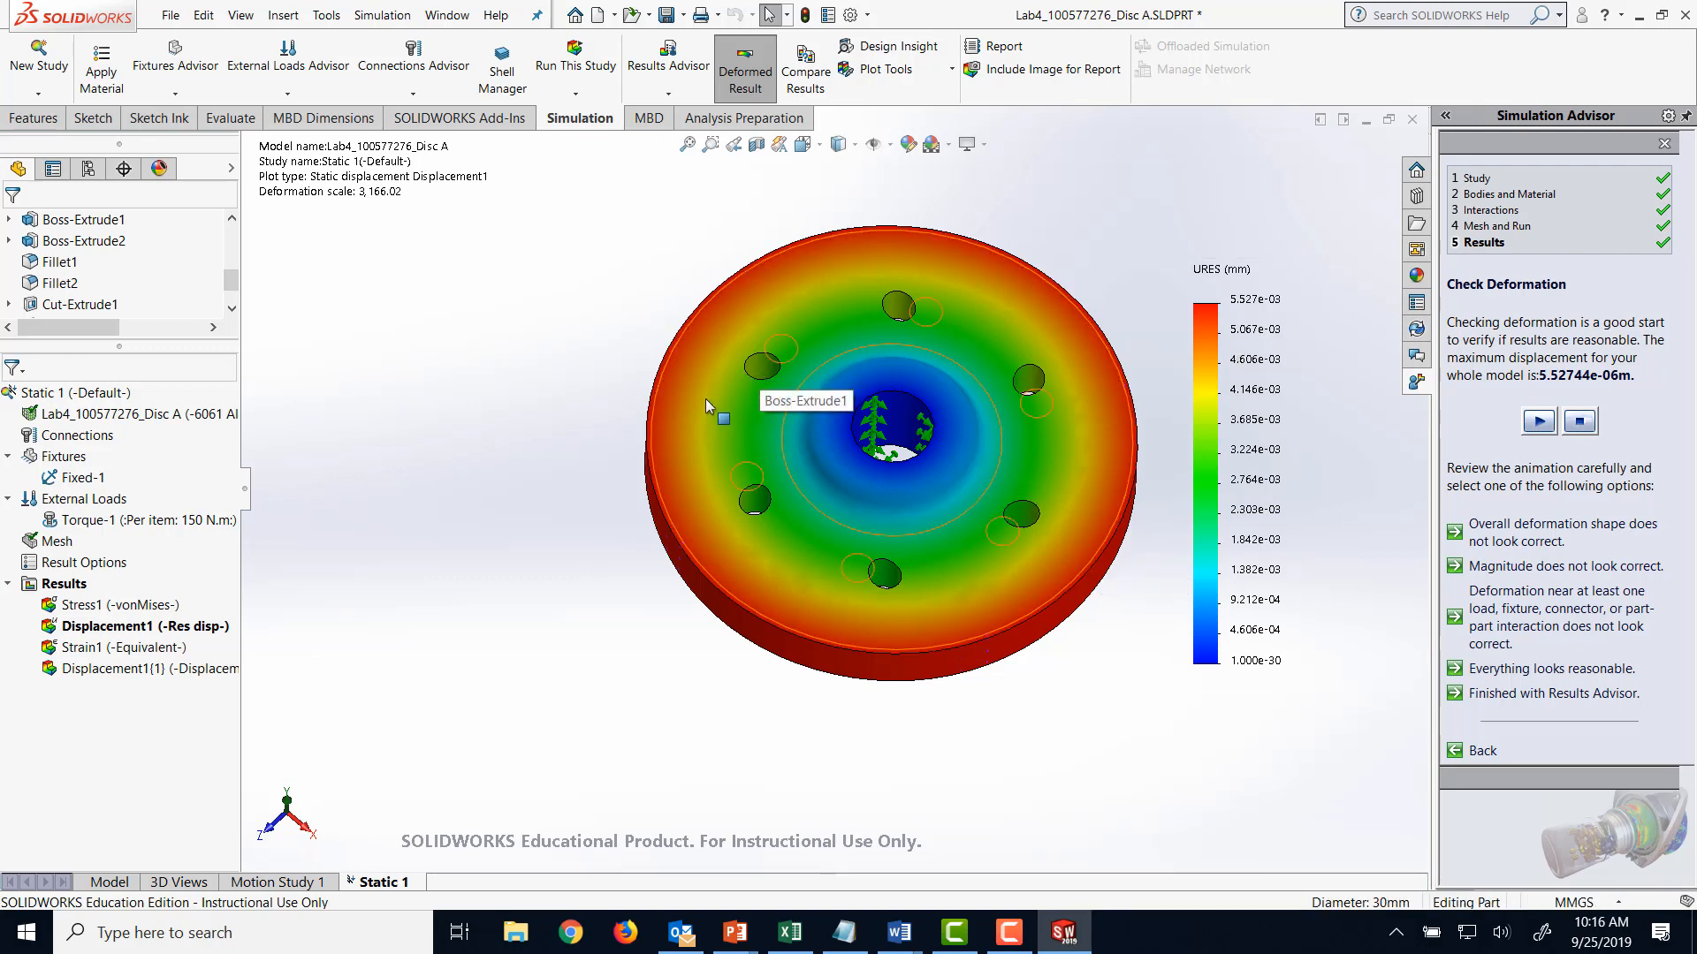
- Review the von Mises stress plot's fringe and boundary settings and accept them without changes
{"action": "right_click", "coordinate": [95, 608]}
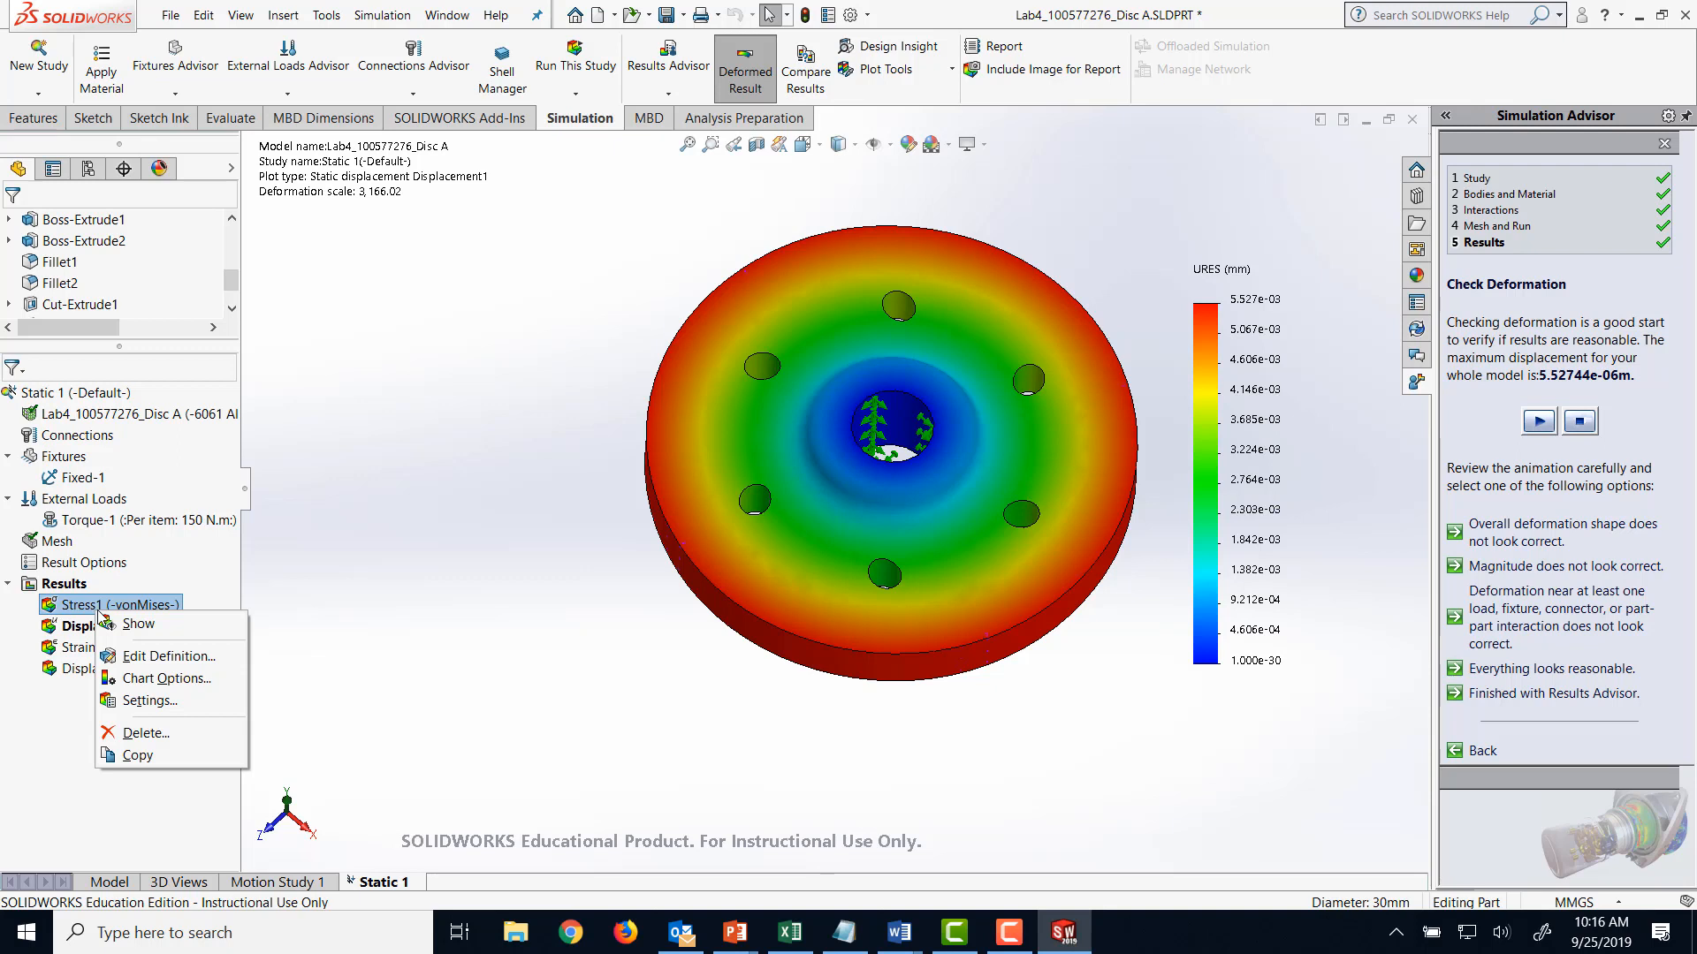
{"action": "left_click", "coordinate": [149, 700]}
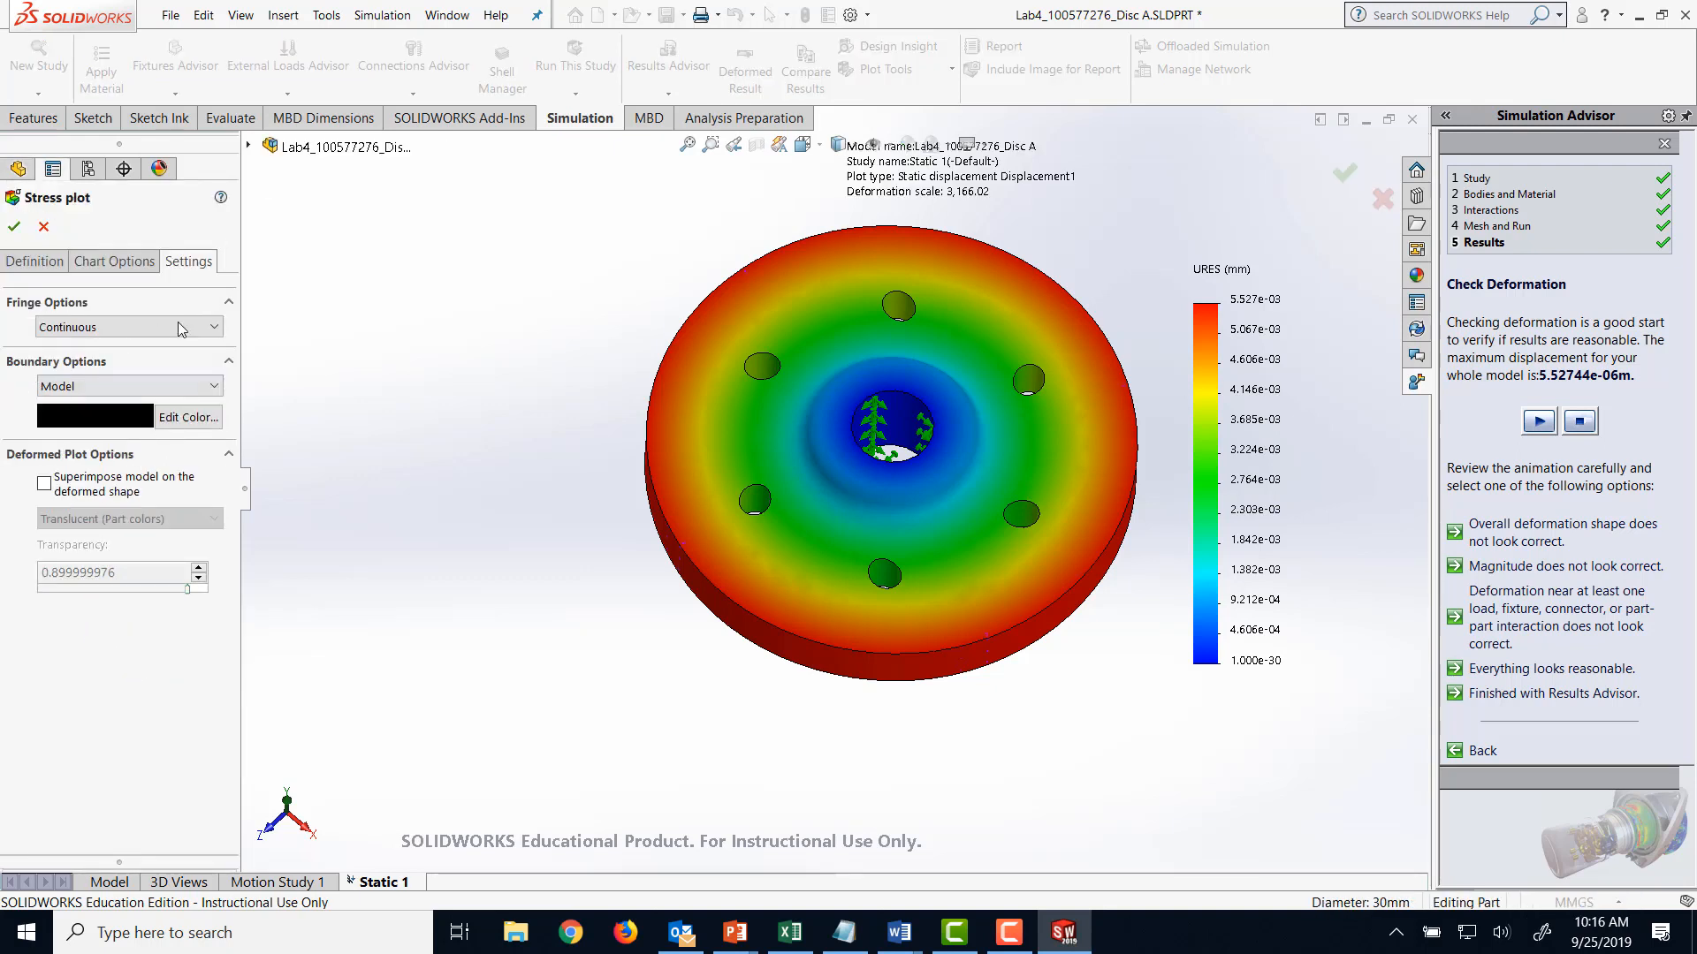
{"action": "left_click", "coordinate": [15, 226]}
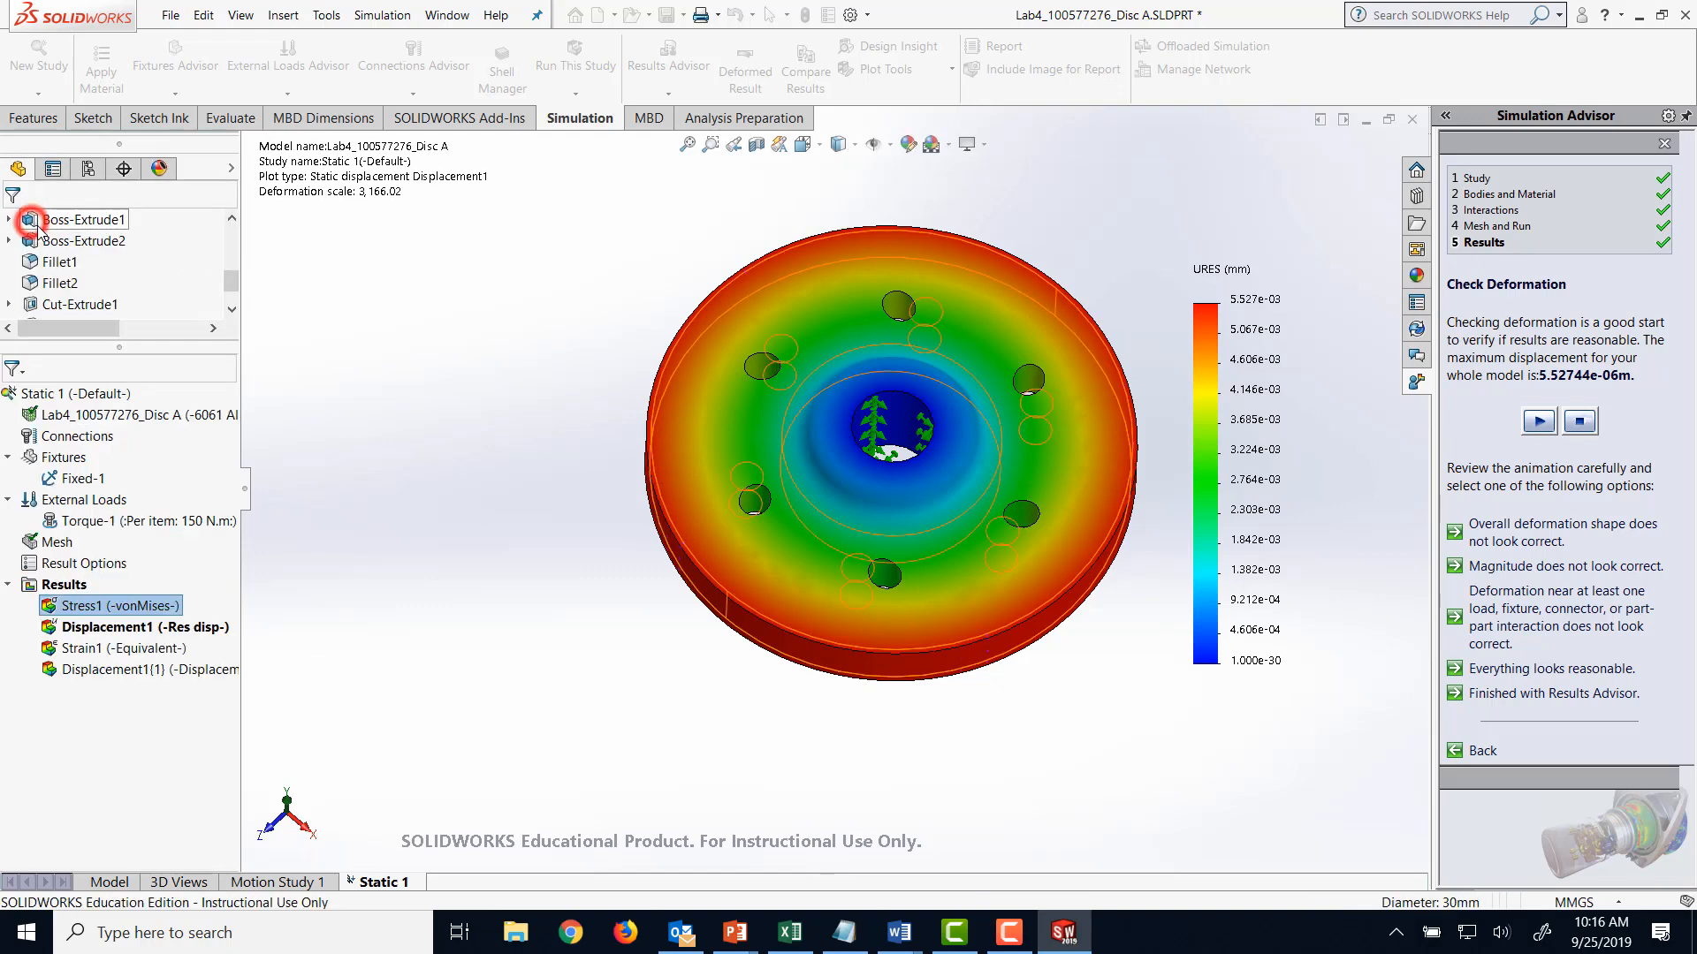
- Display the equivalent strain plot, play its deformation animation, and close the animation
{"action": "double_click", "coordinate": [157, 647]}
{"action": "right_click", "coordinate": [163, 652]}
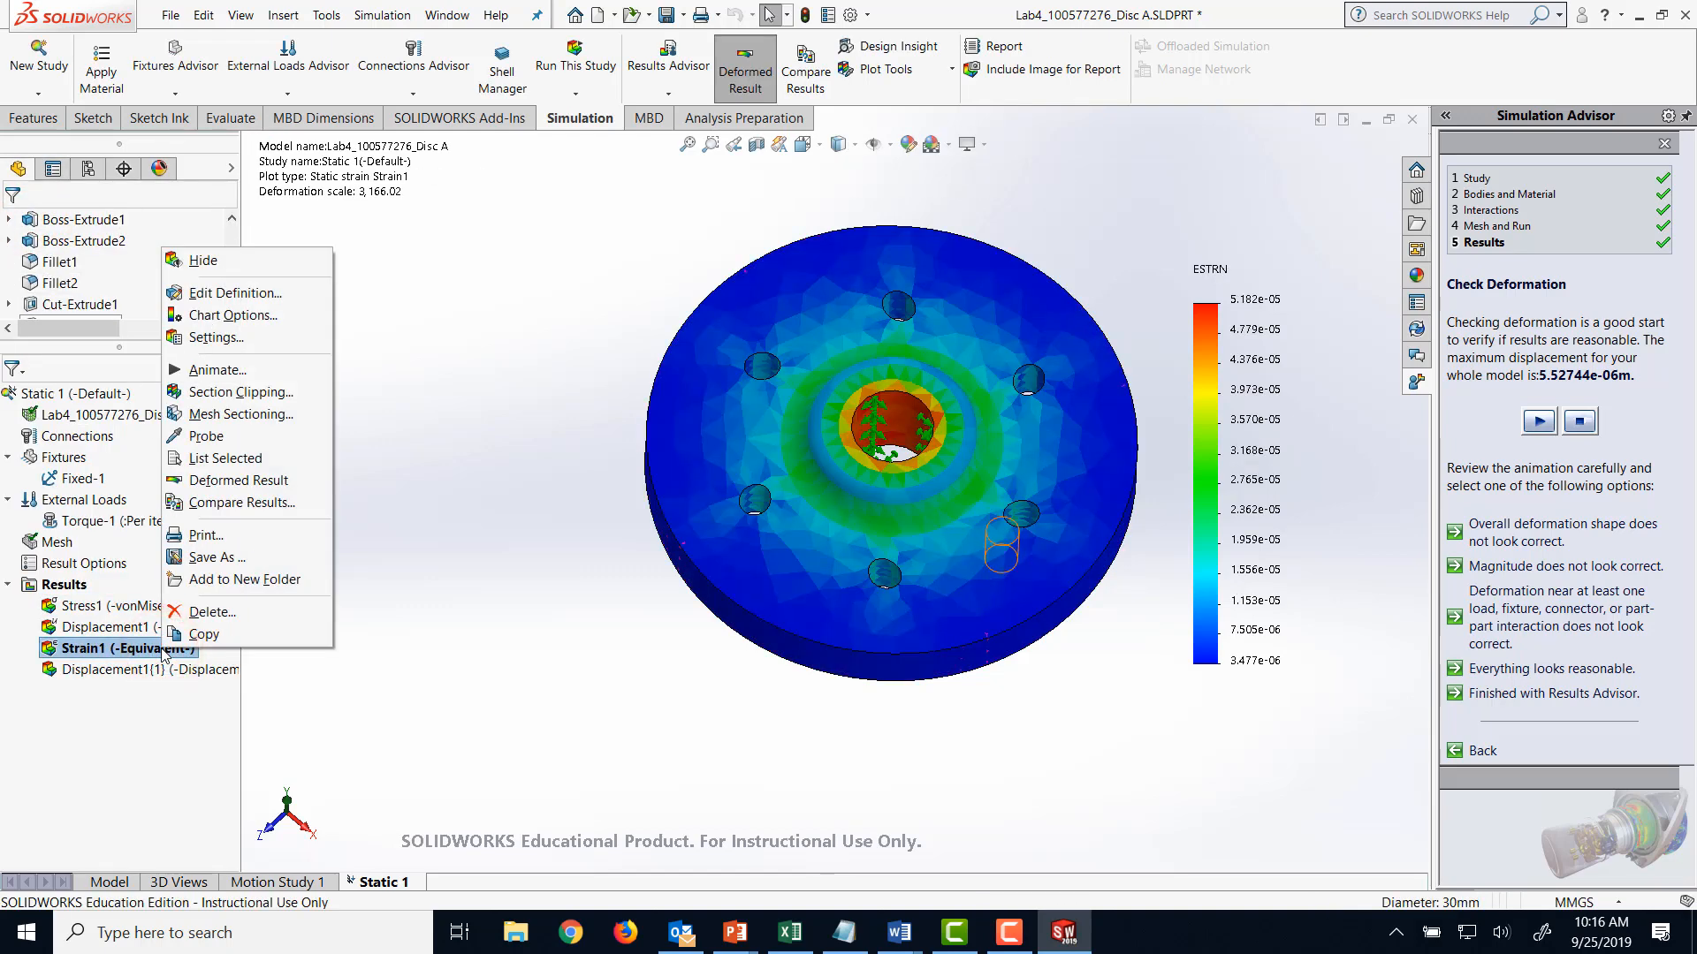
{"action": "left_click", "coordinate": [208, 371]}
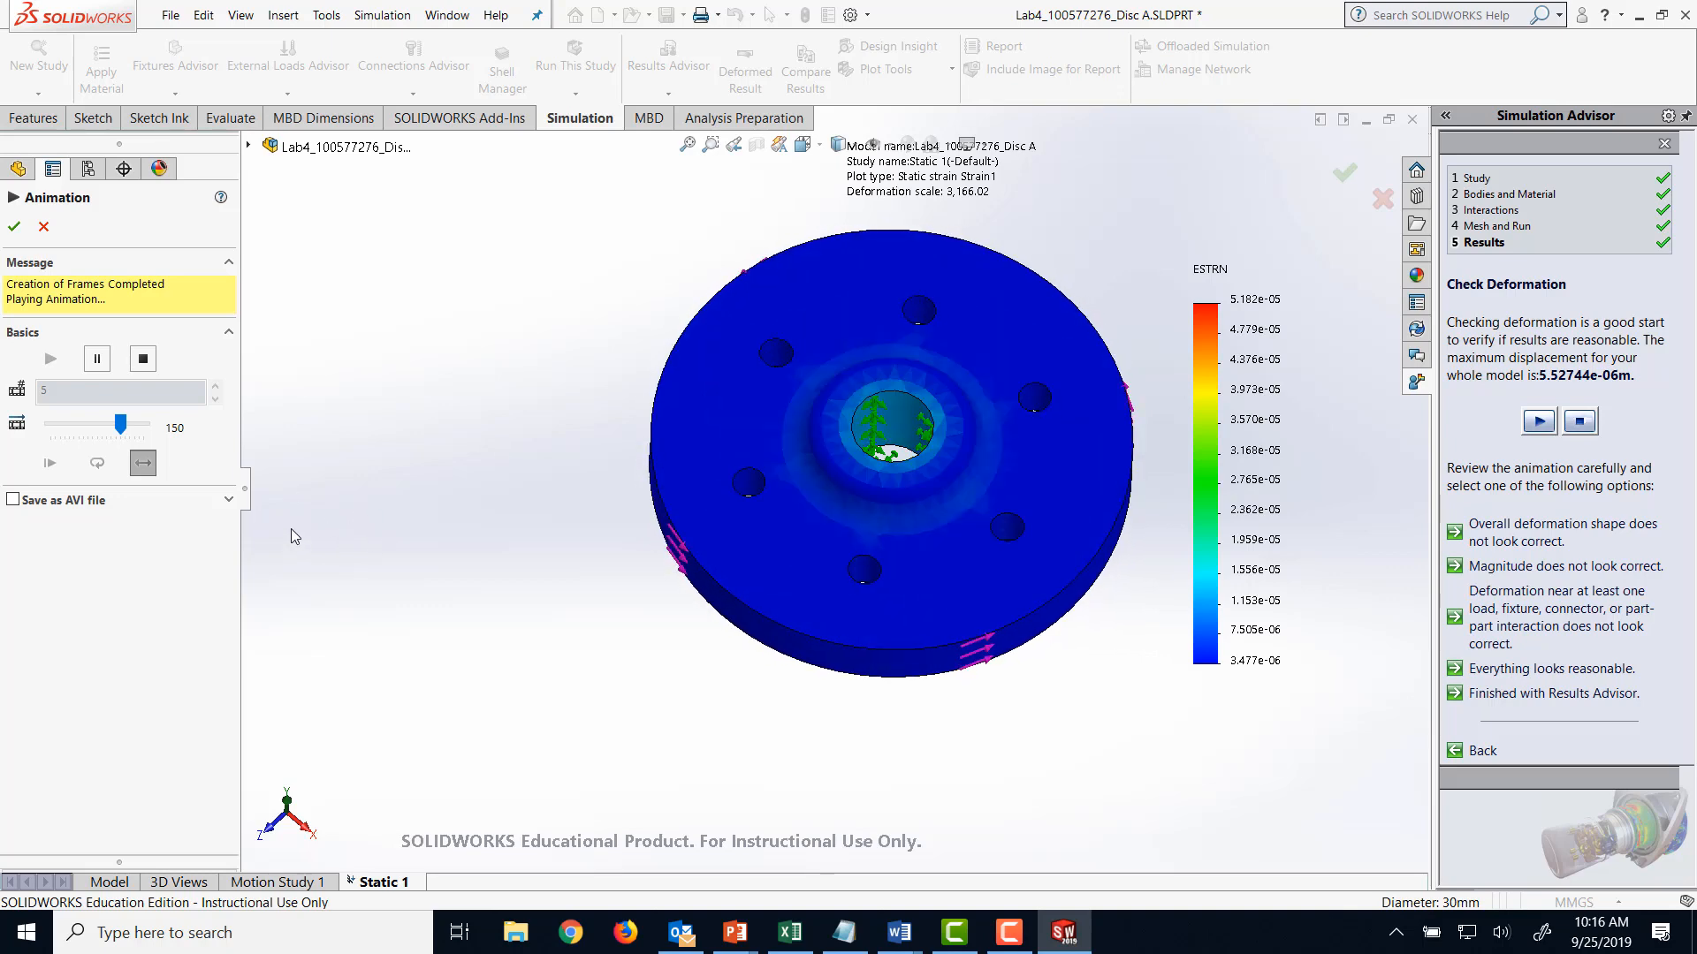
{"action": "left_click", "coordinate": [43, 226]}
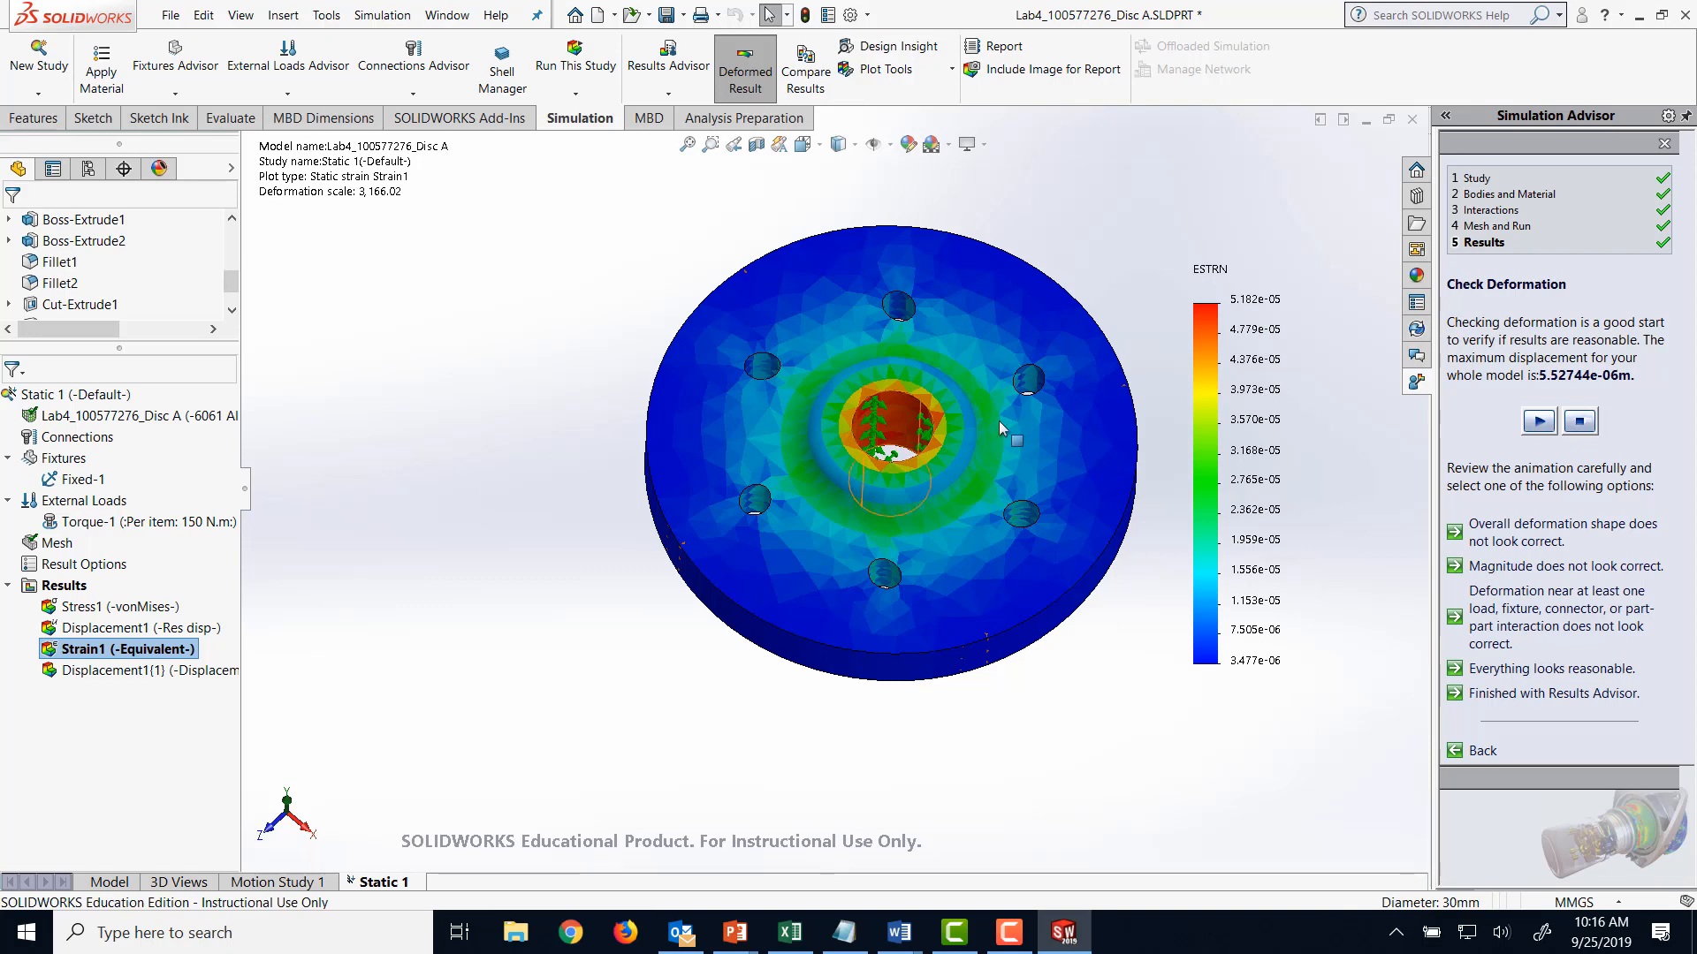
{"action": "left_click", "coordinate": [456, 472]}
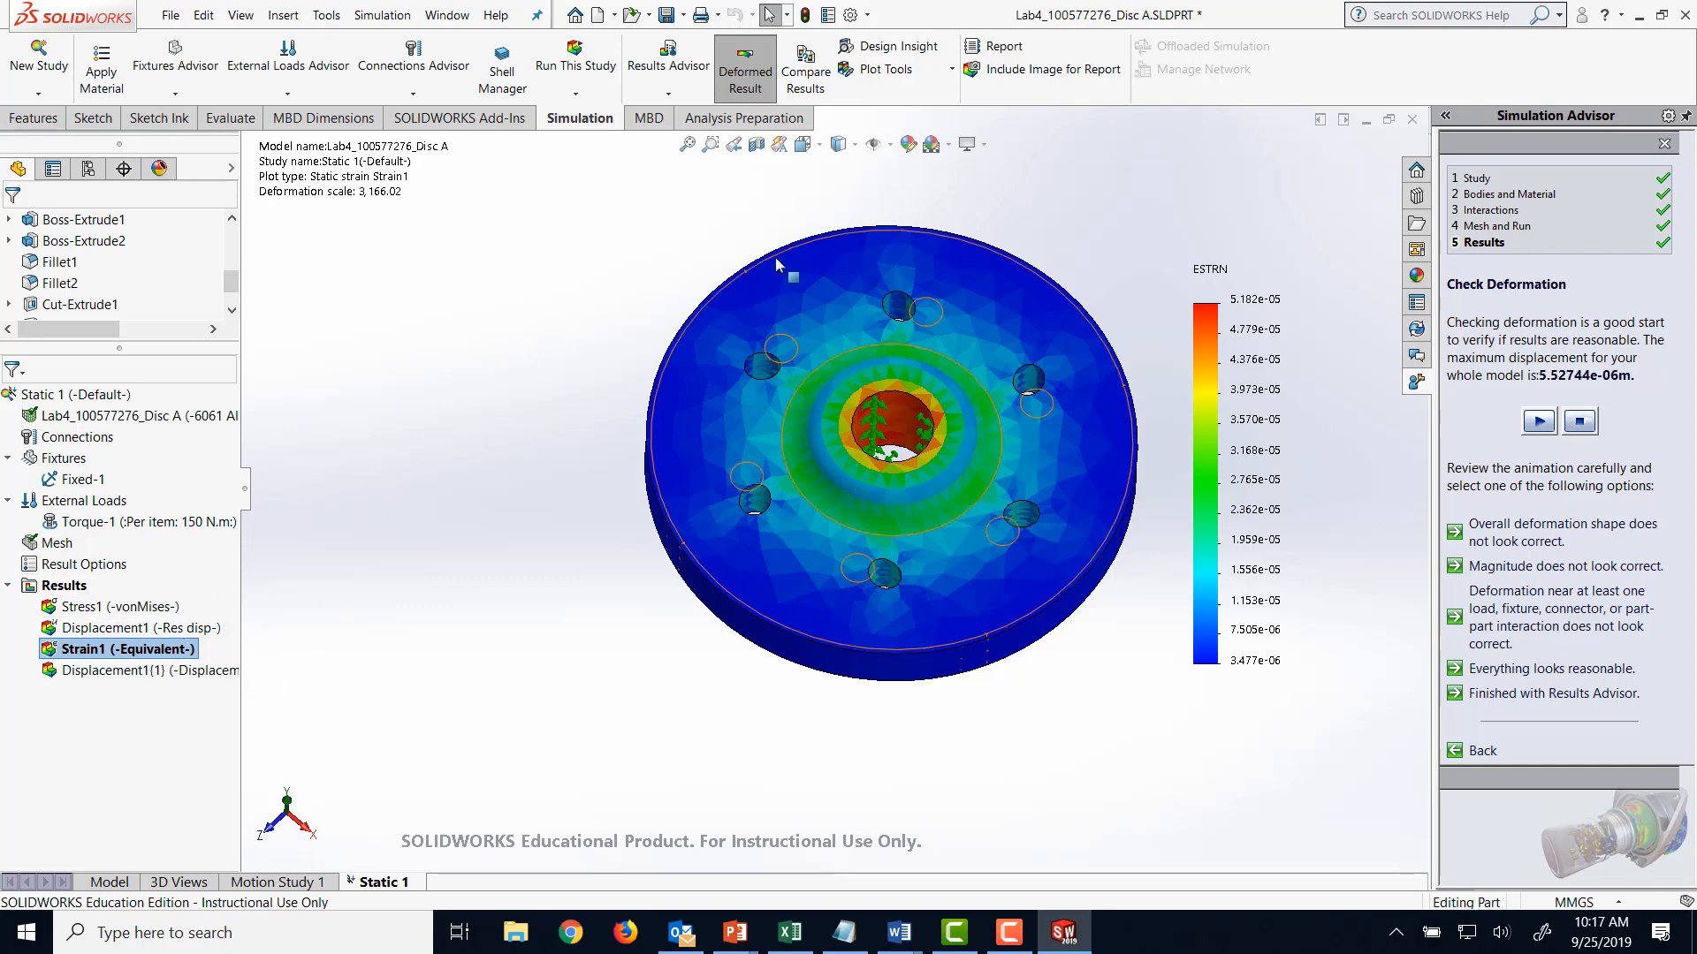
{"action": "left_click", "coordinate": [594, 501]}
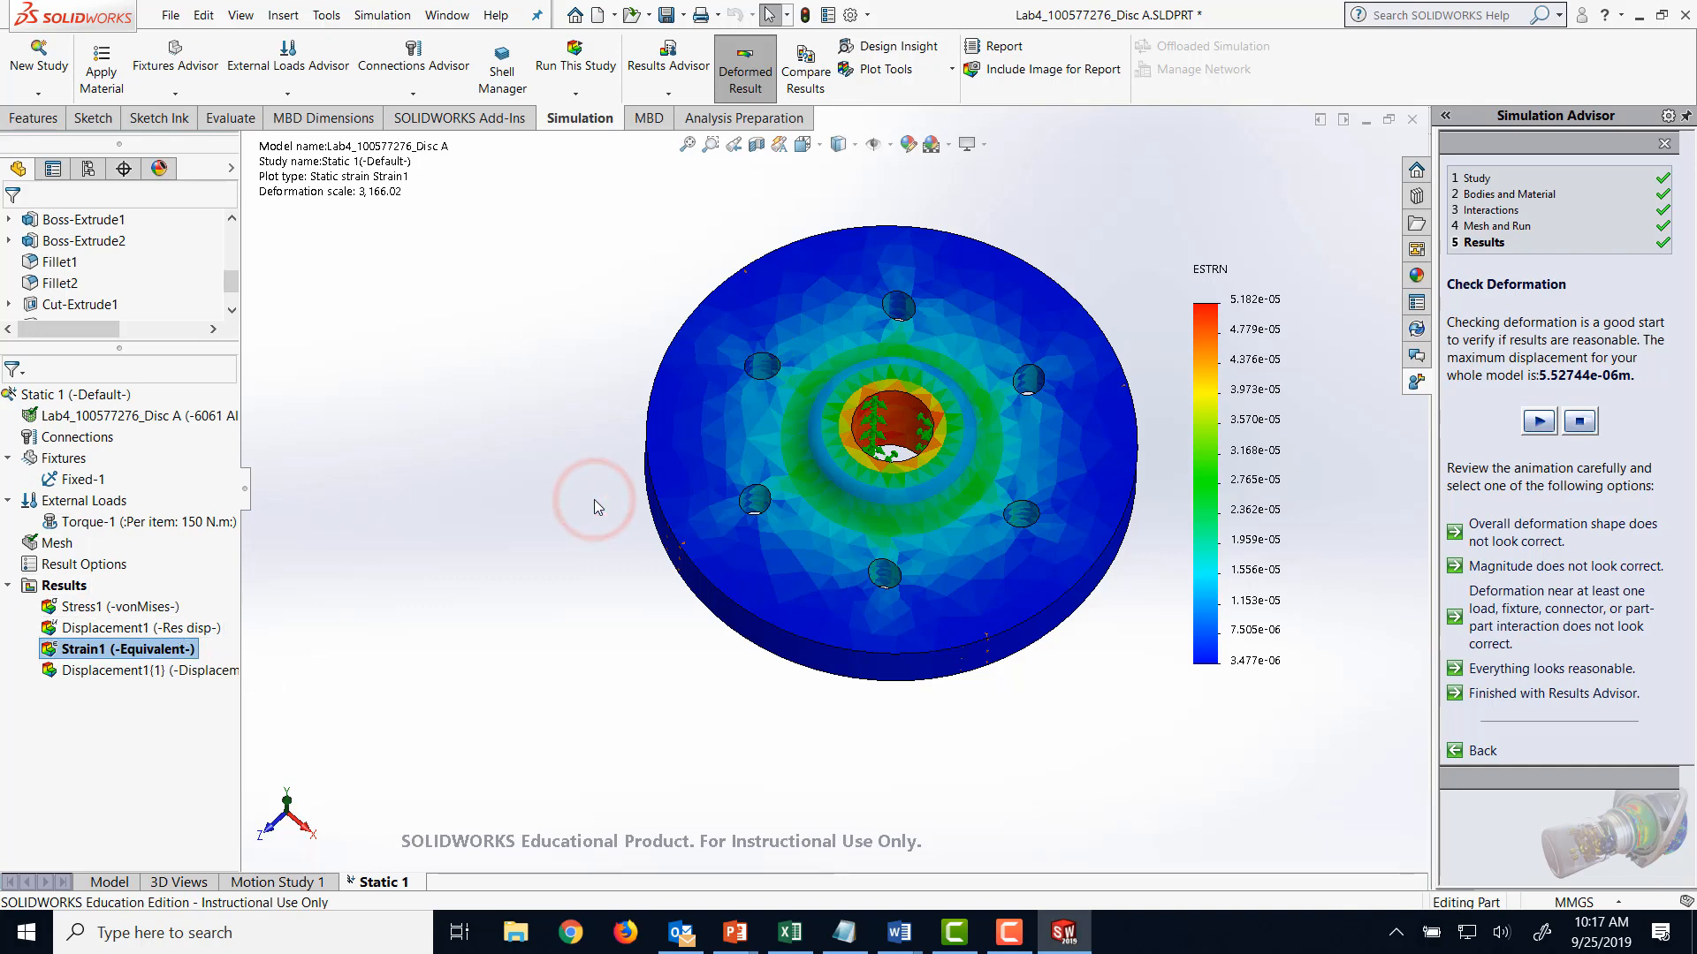
{"action": "left_click", "coordinate": [562, 365]}
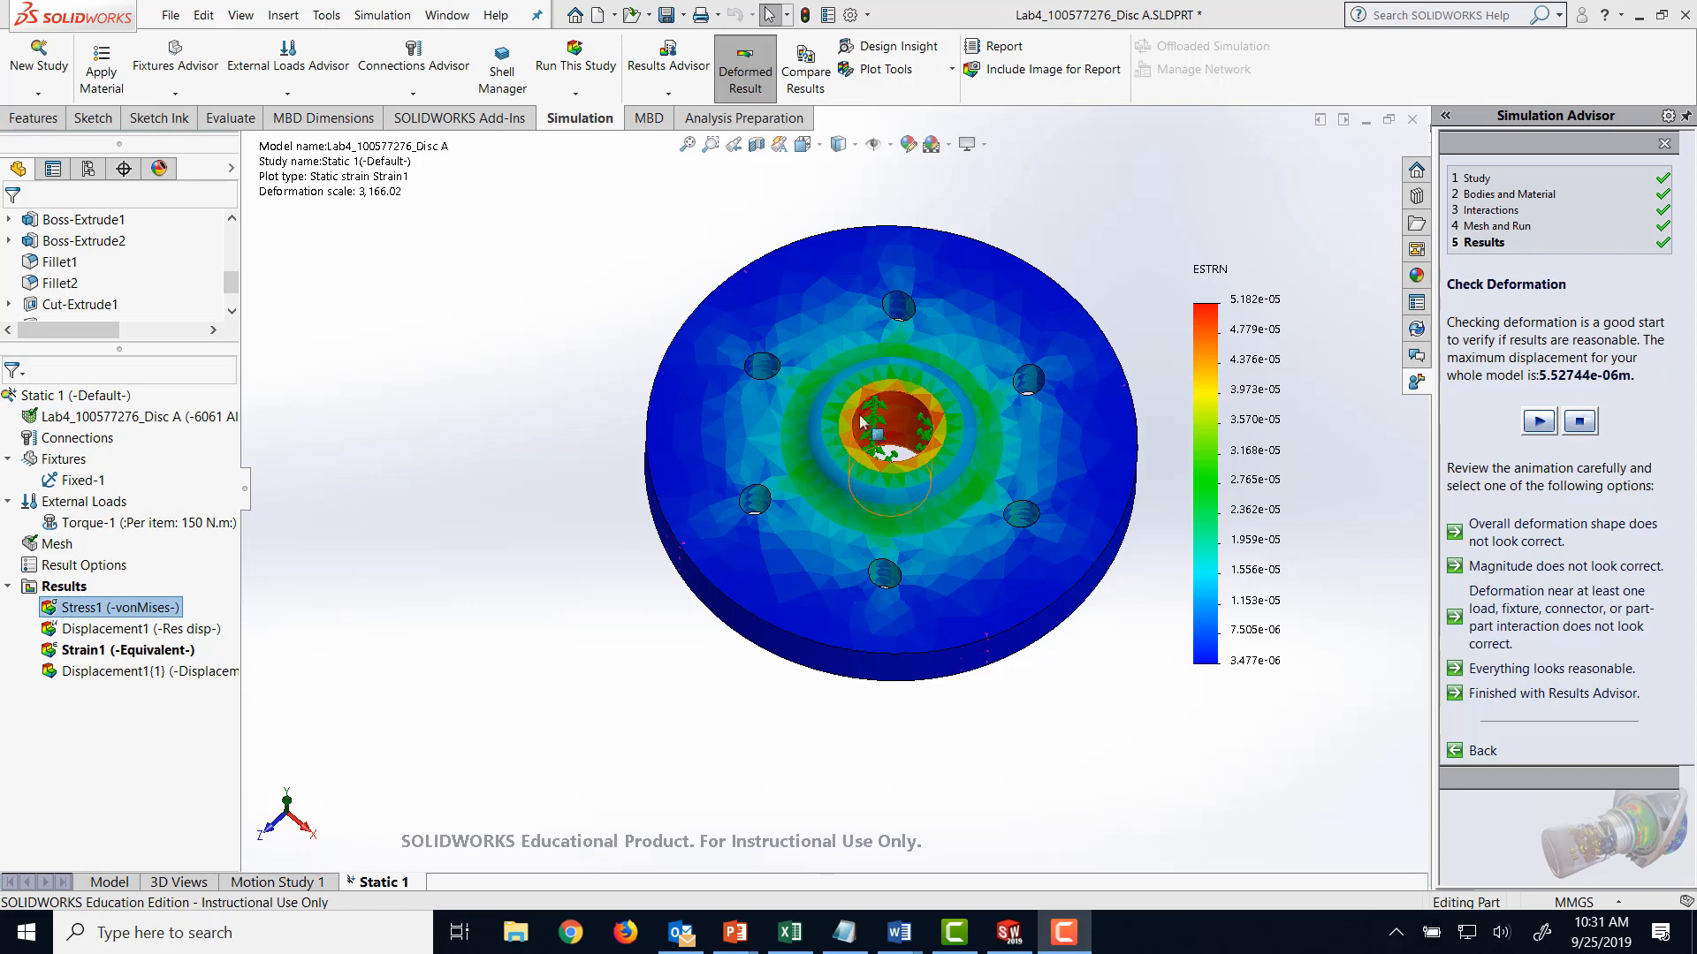
- Review the von Mises stress plot's definition settings and close them without changes
{"action": "right_click", "coordinate": [134, 611]}
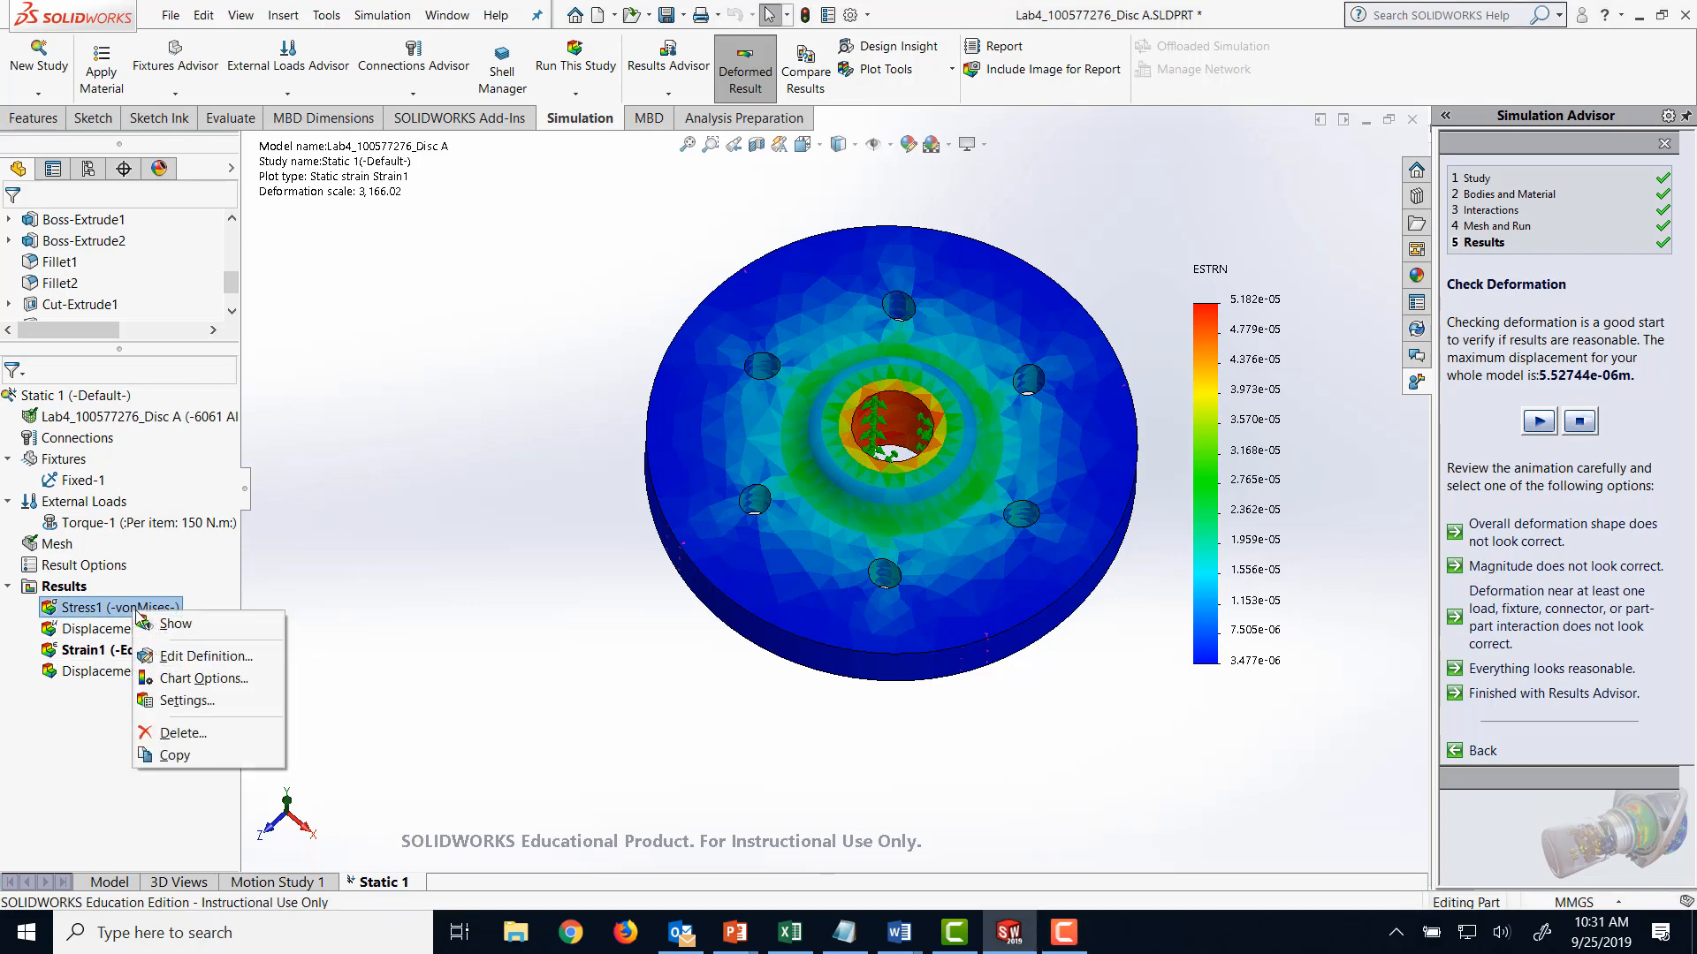
{"action": "left_click", "coordinate": [201, 663]}
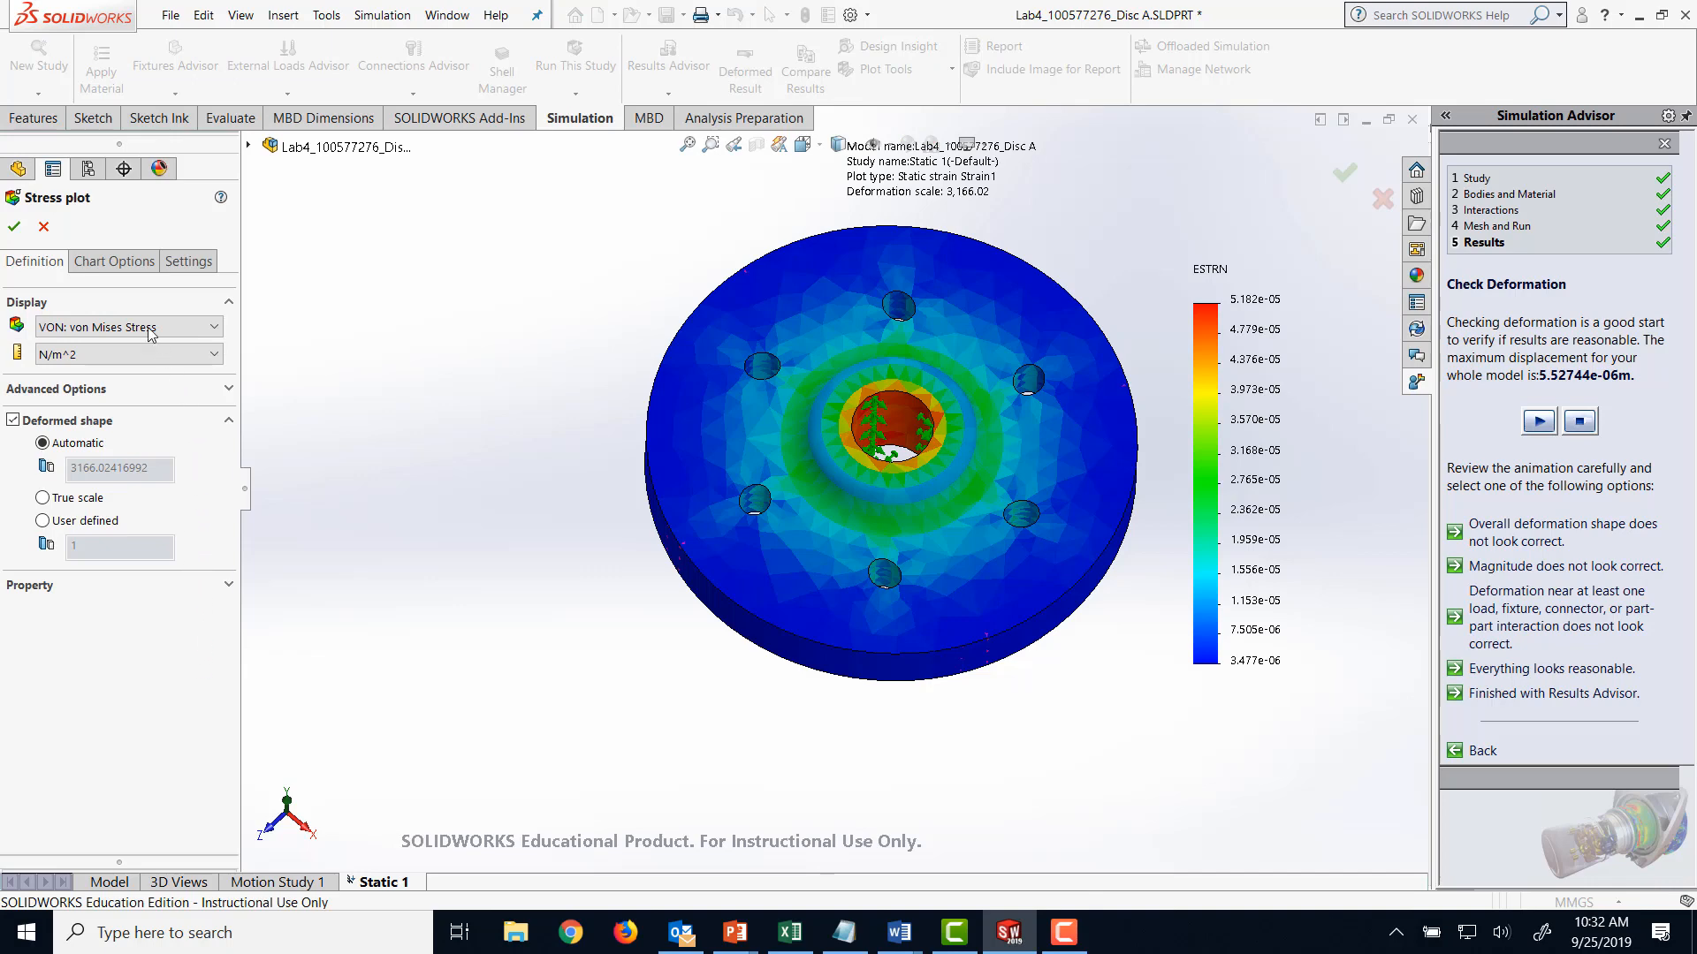
{"action": "left_click", "coordinate": [43, 227]}
{"action": "left_click", "coordinate": [407, 323]}
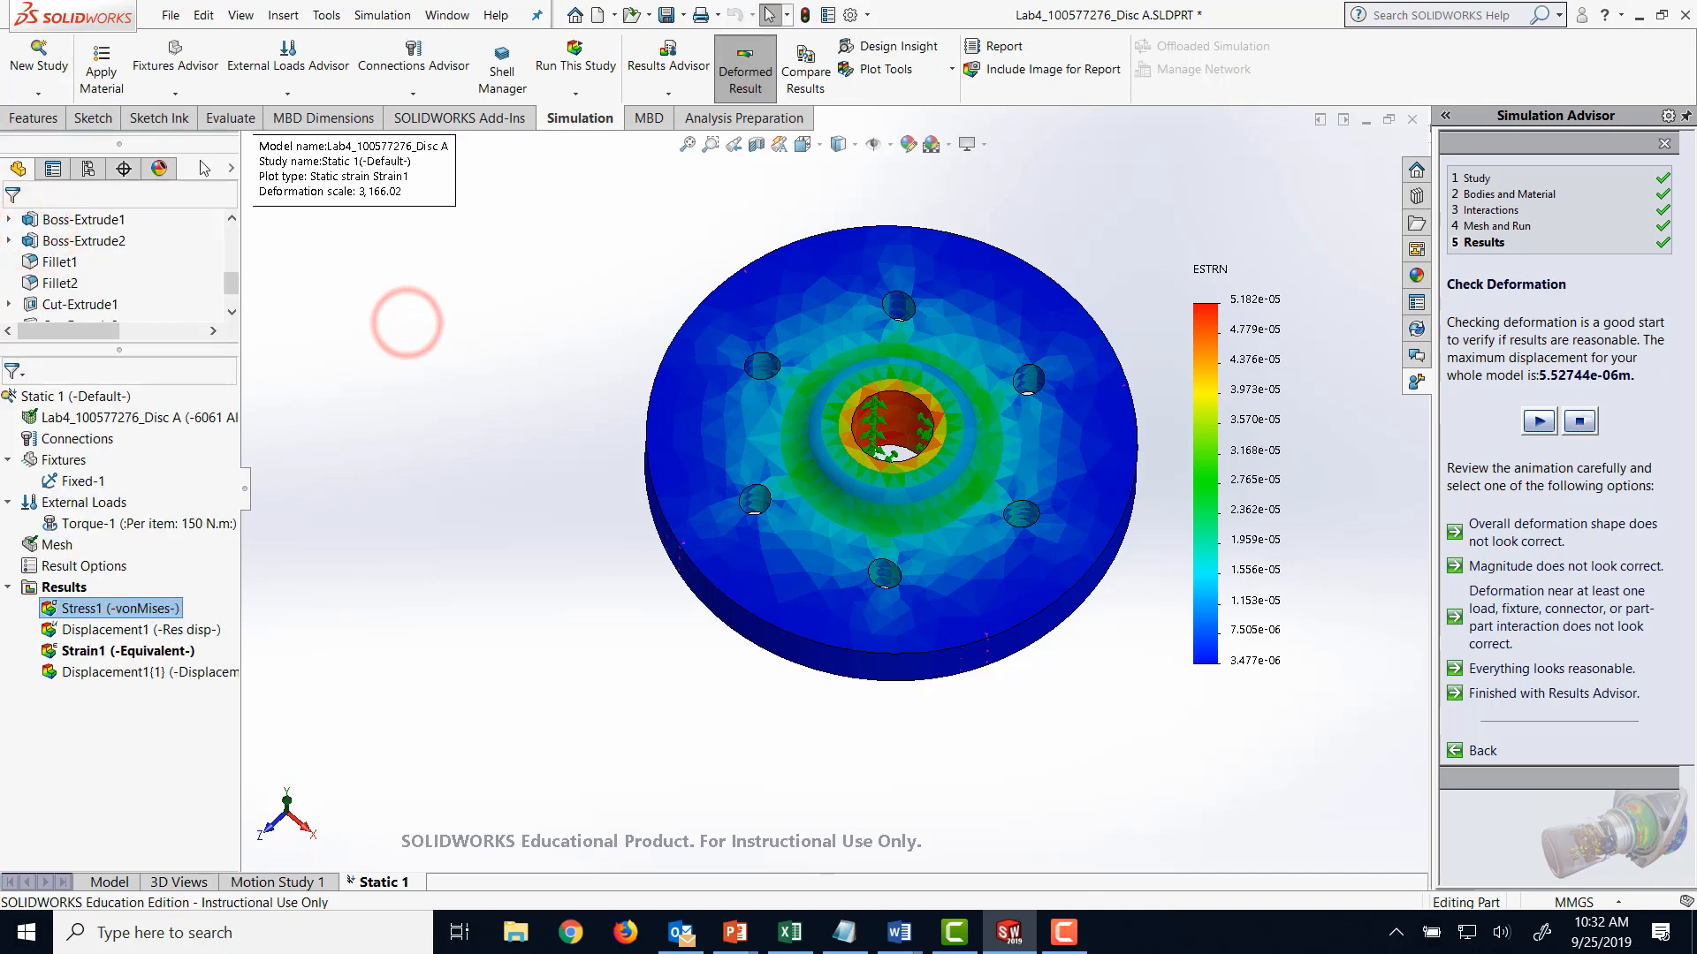
{"action": "left_click", "coordinate": [461, 244]}
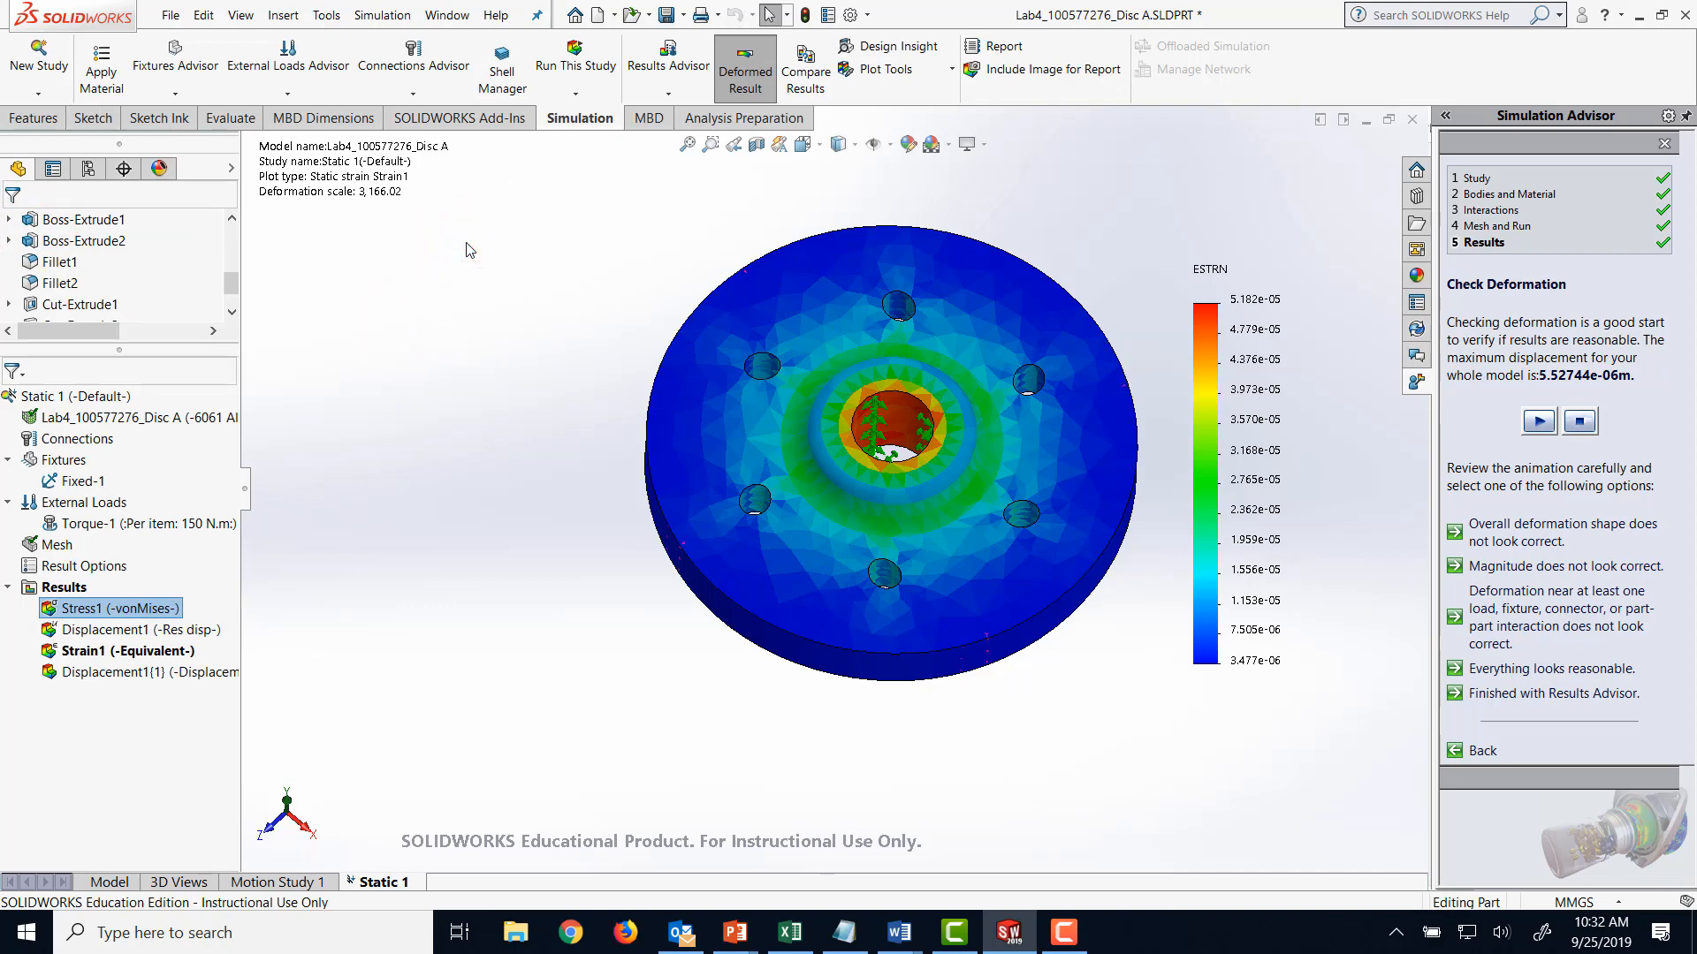
- Create a second static study for the disc, keeping the default name and options
{"action": "left_click", "coordinate": [38, 93]}
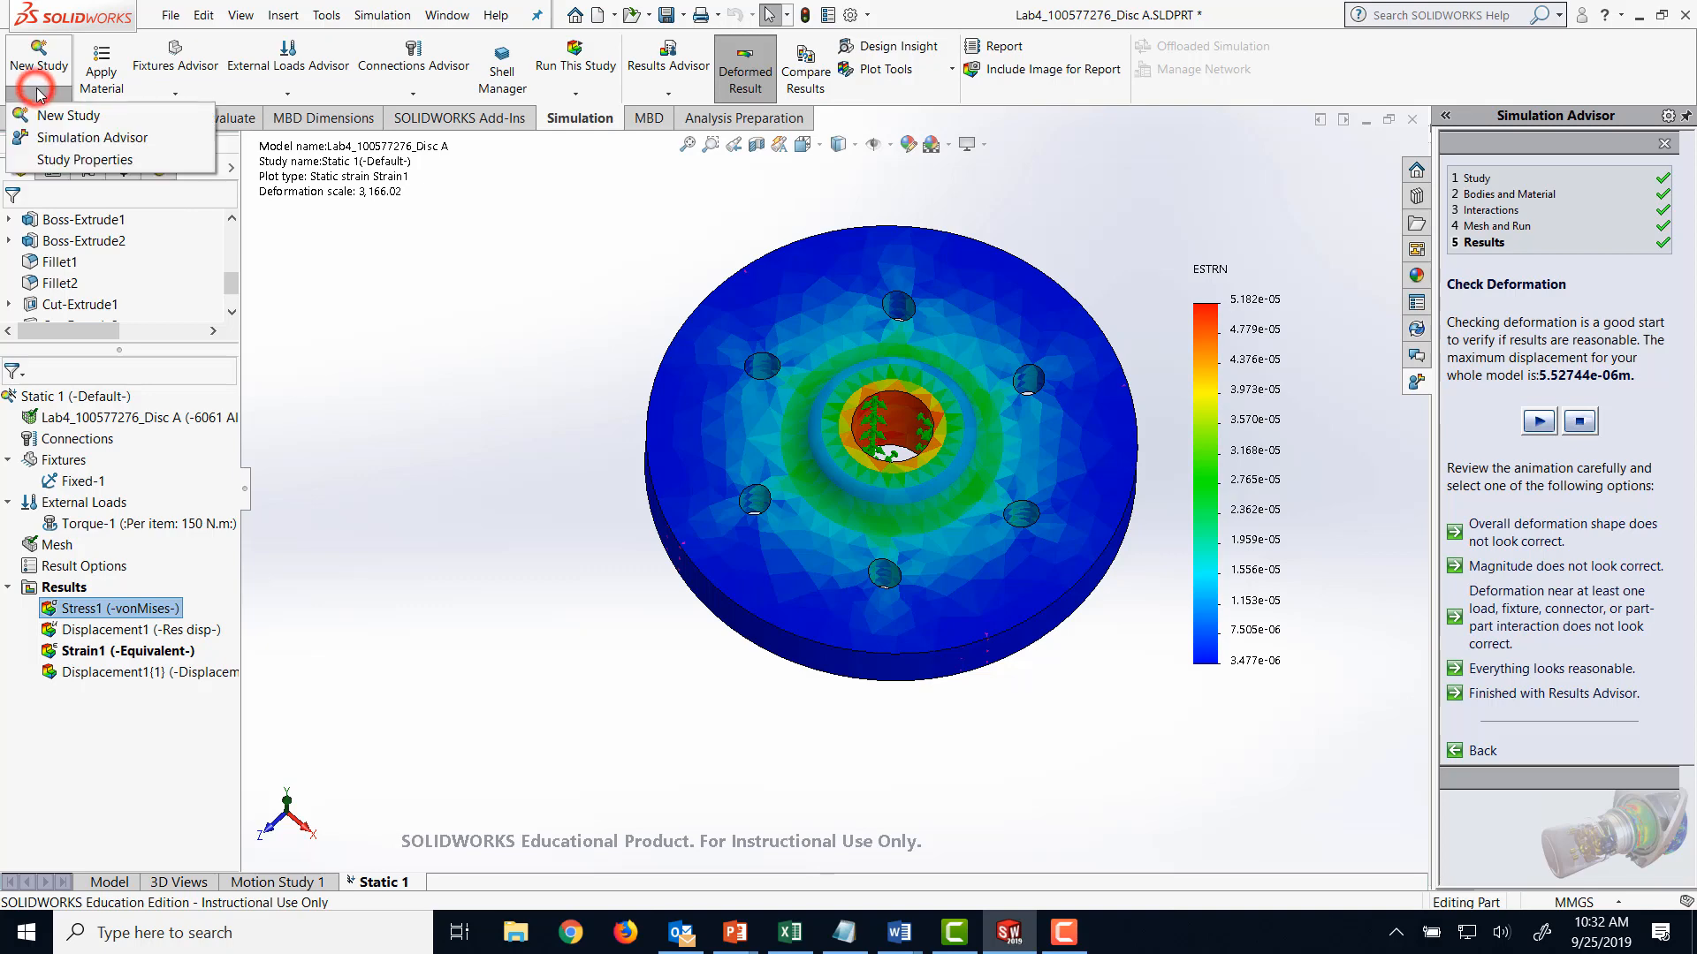
{"action": "left_click", "coordinate": [58, 109]}
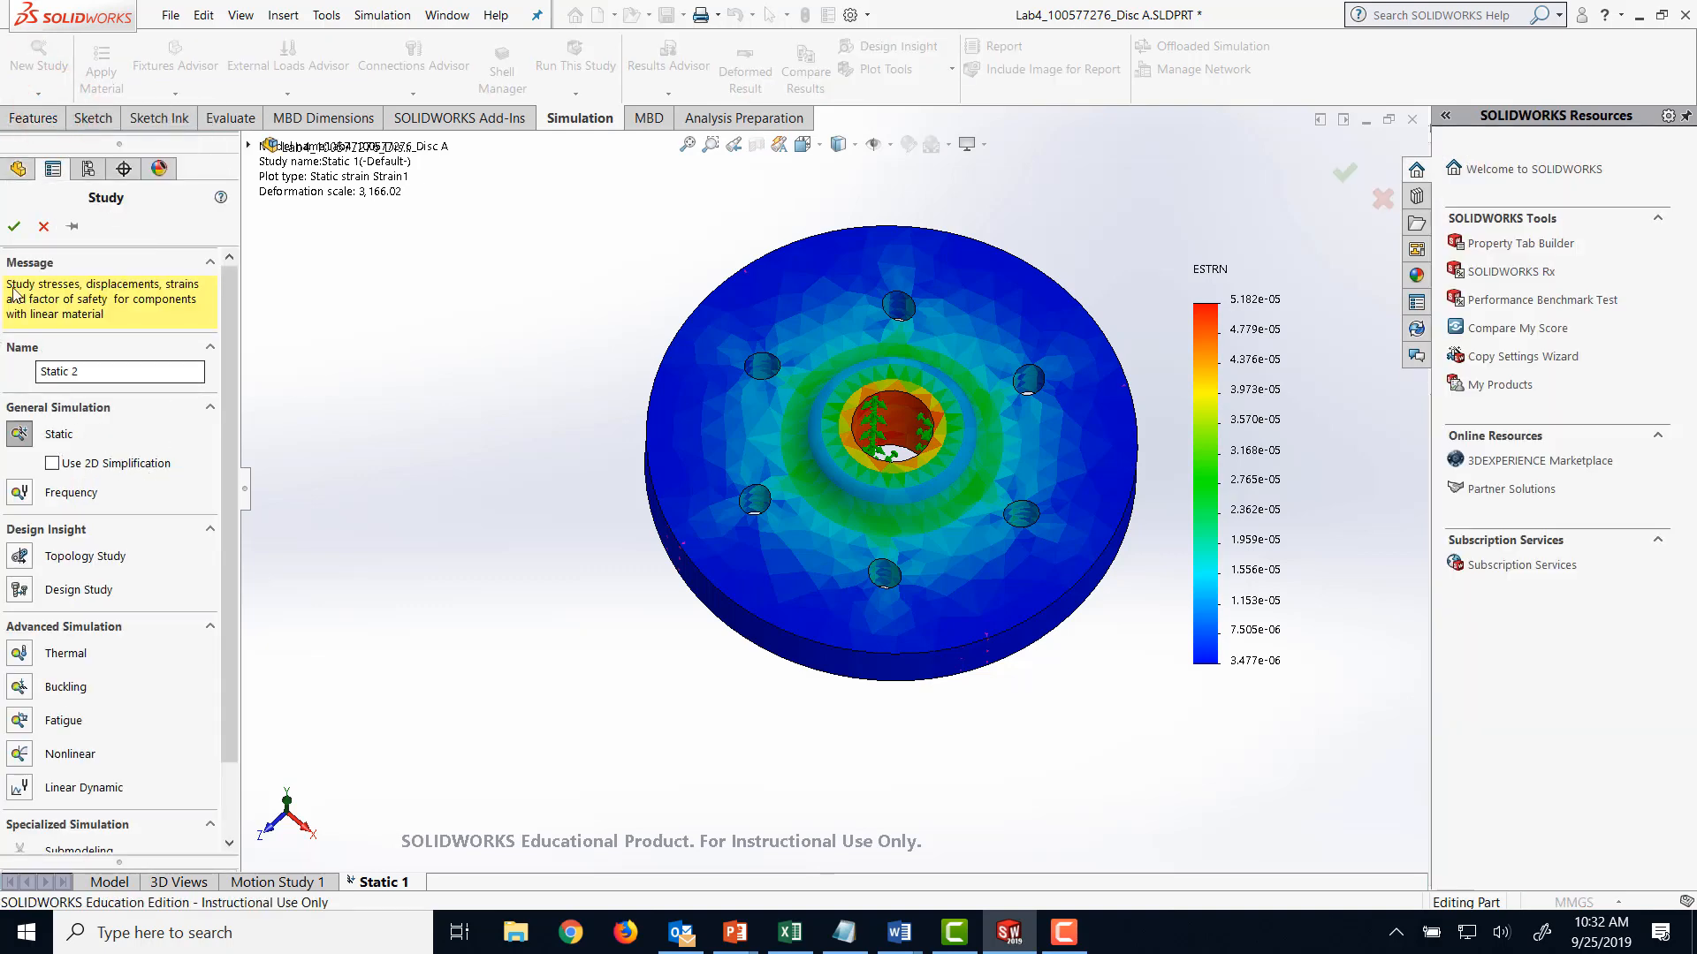
{"action": "left_click", "coordinate": [13, 226]}
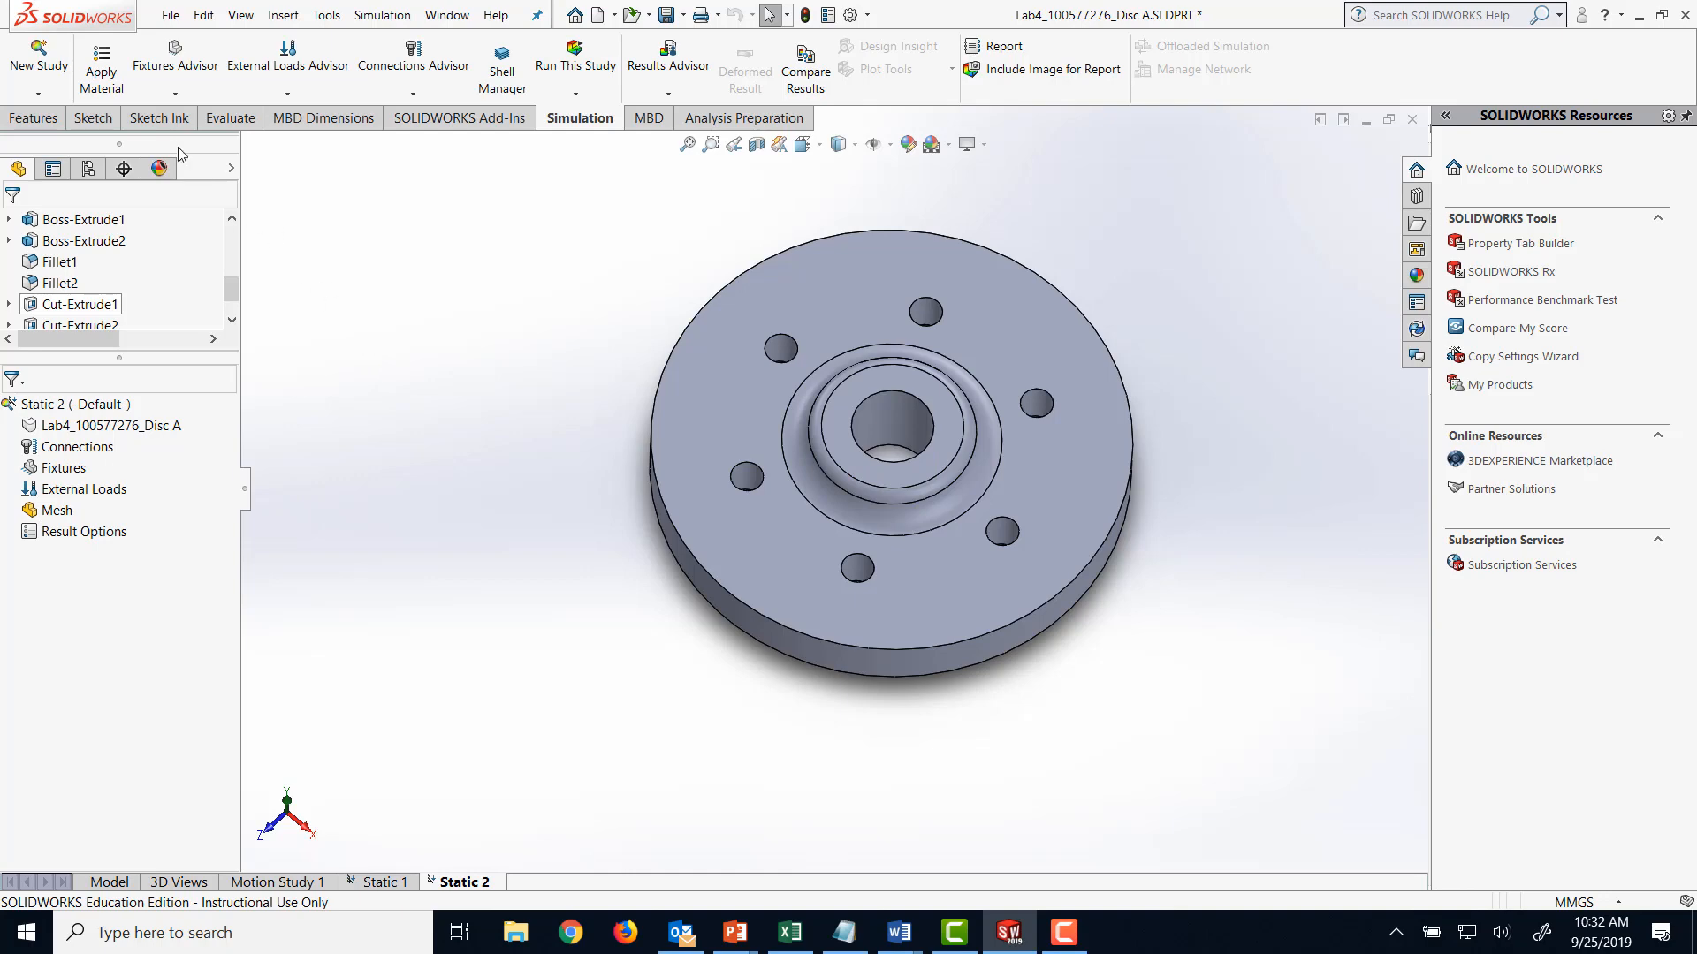
- Apply Alloy Steel from the Steel category as the disc's material in the new study
{"action": "left_click", "coordinate": [112, 88]}
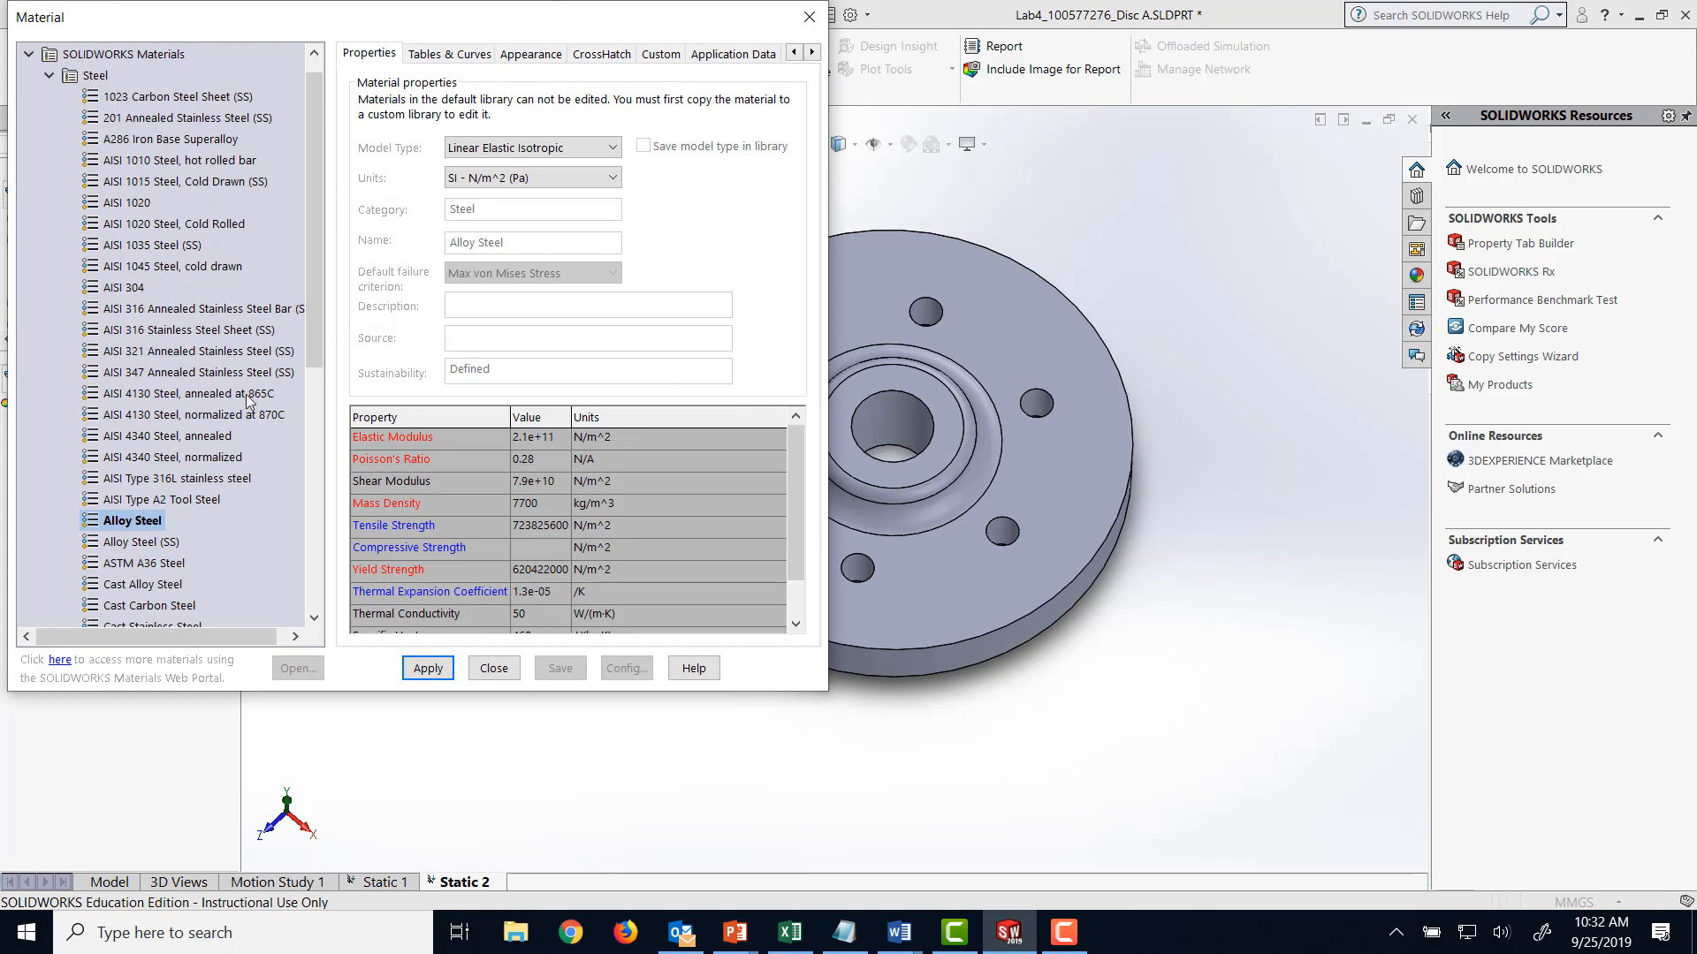
{"action": "left_click", "coordinate": [111, 523]}
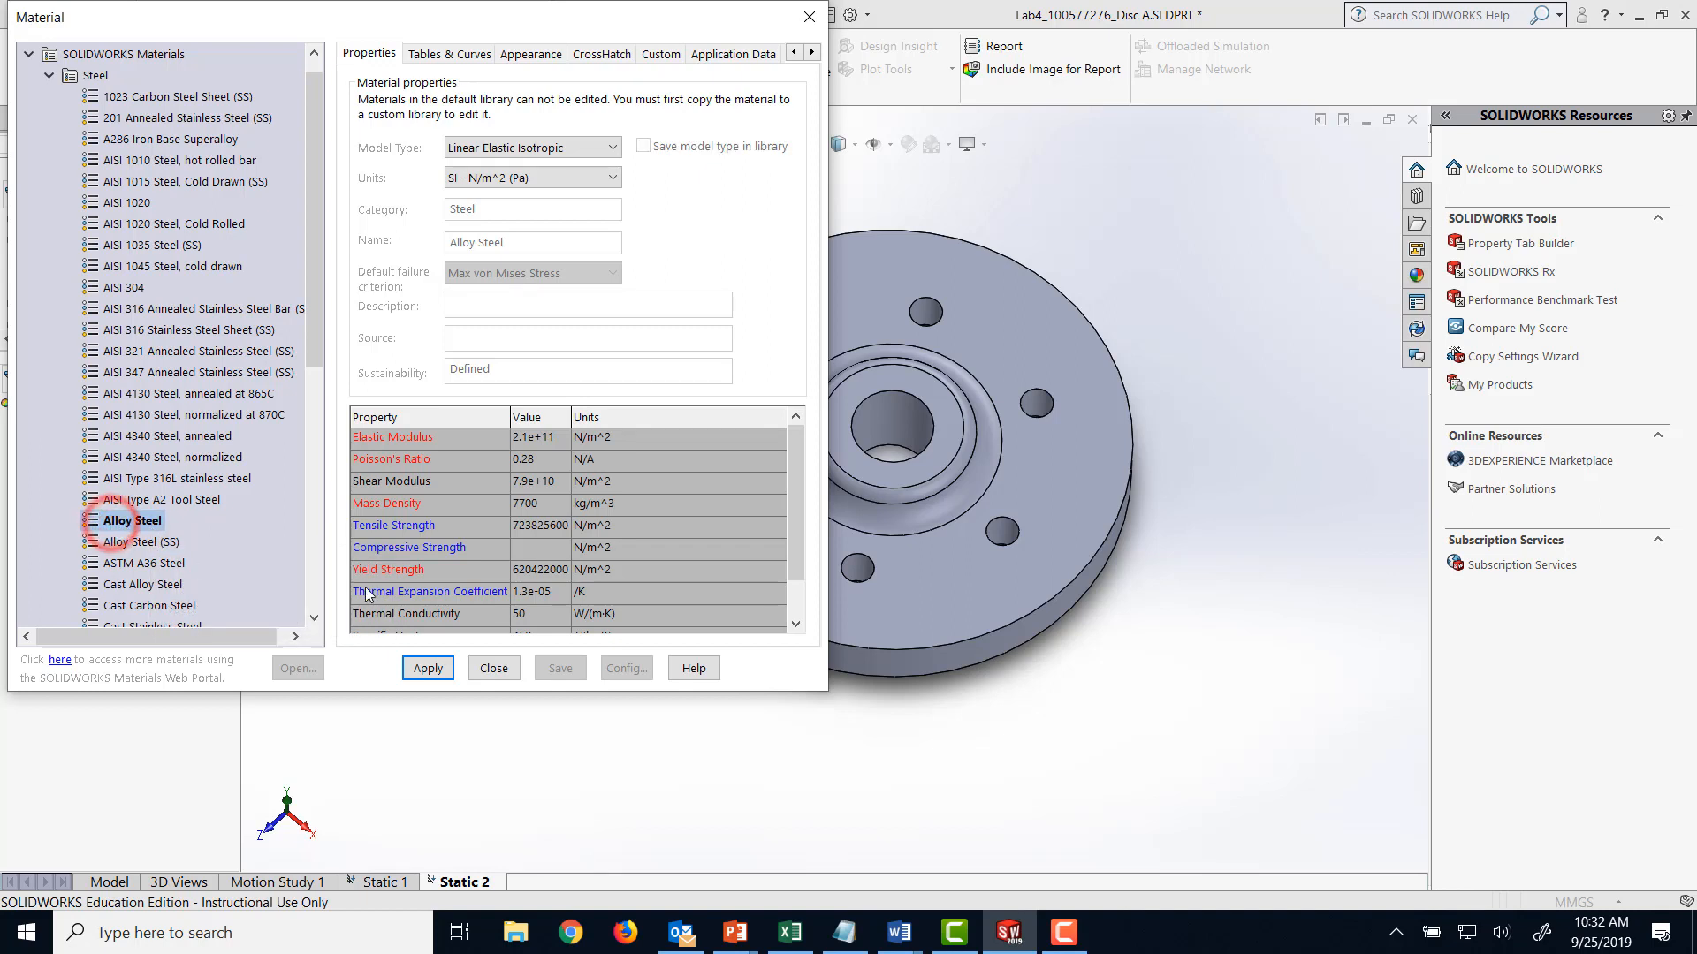
{"action": "left_click", "coordinate": [425, 670]}
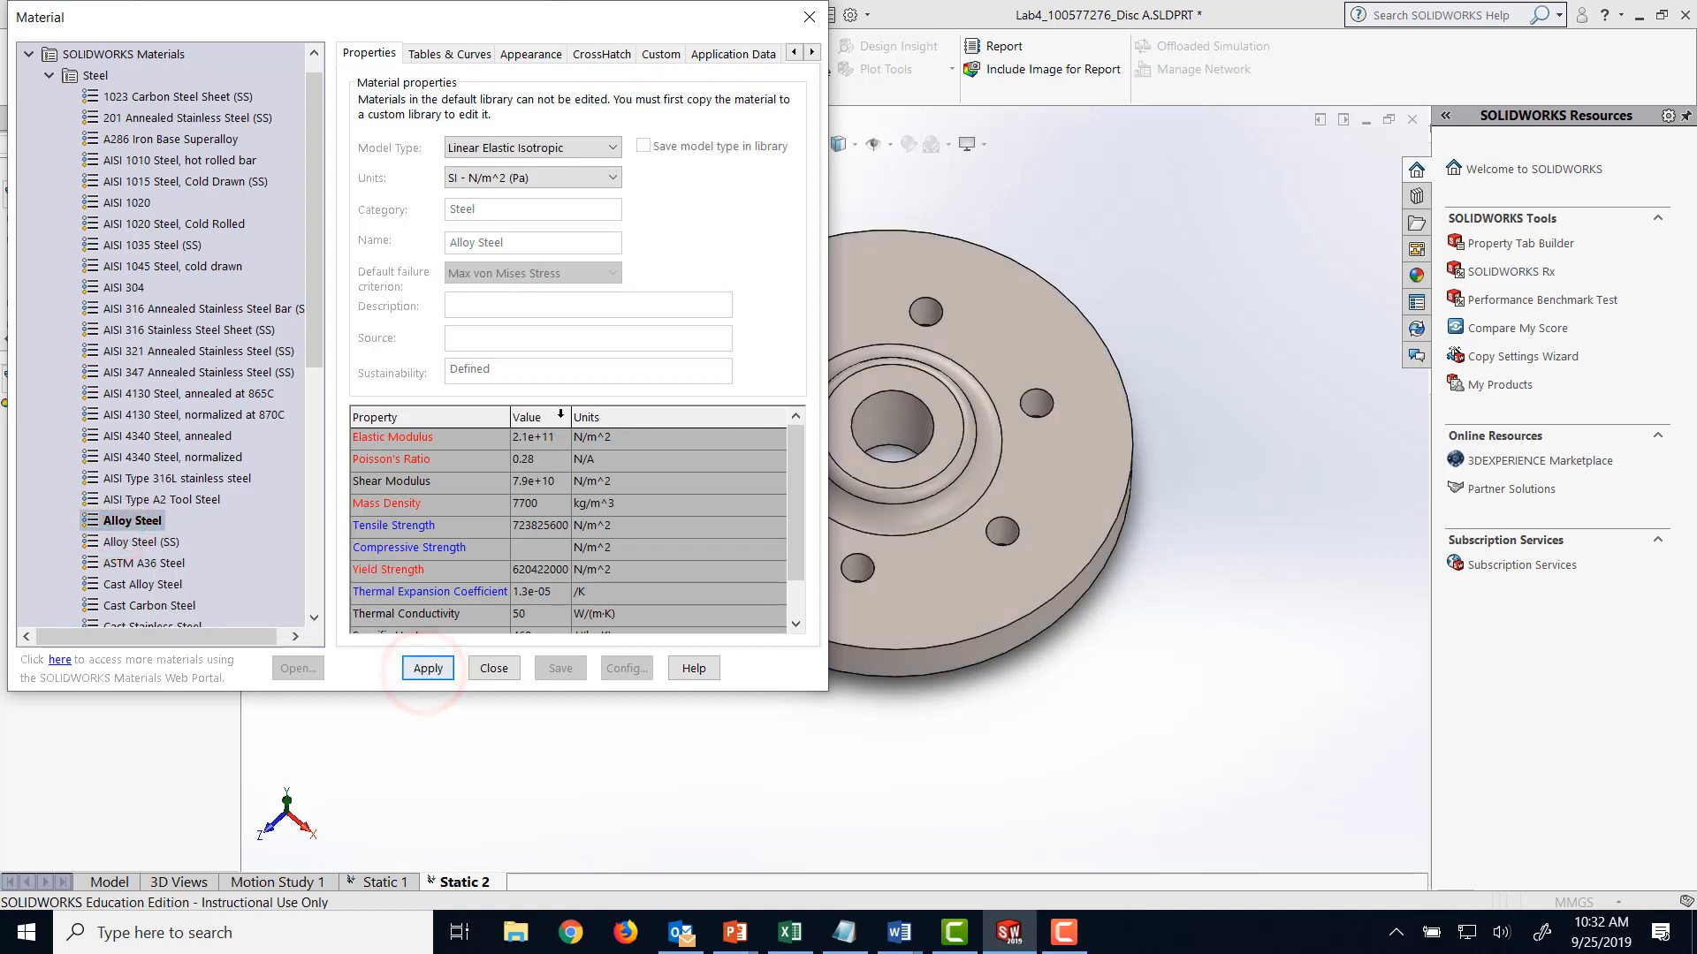
{"action": "left_click", "coordinate": [494, 669]}
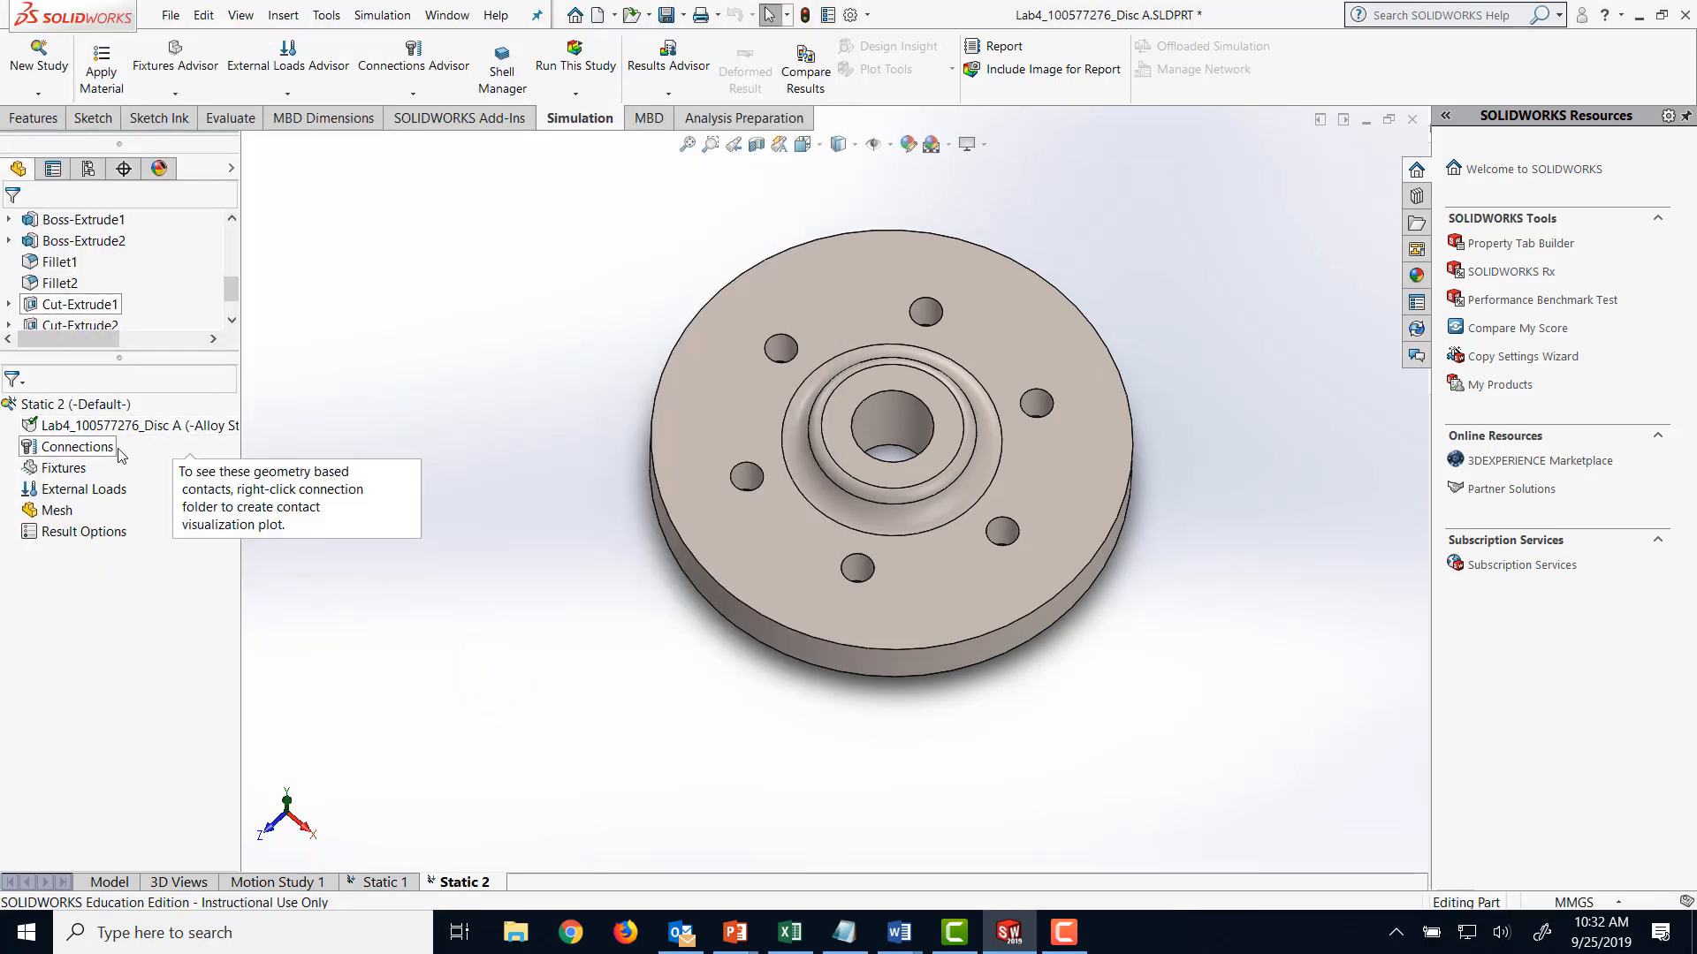
- Add a Fixed Geometry fixture to the cylindrical face of the disc's central bore
{"action": "left_click", "coordinate": [175, 93]}
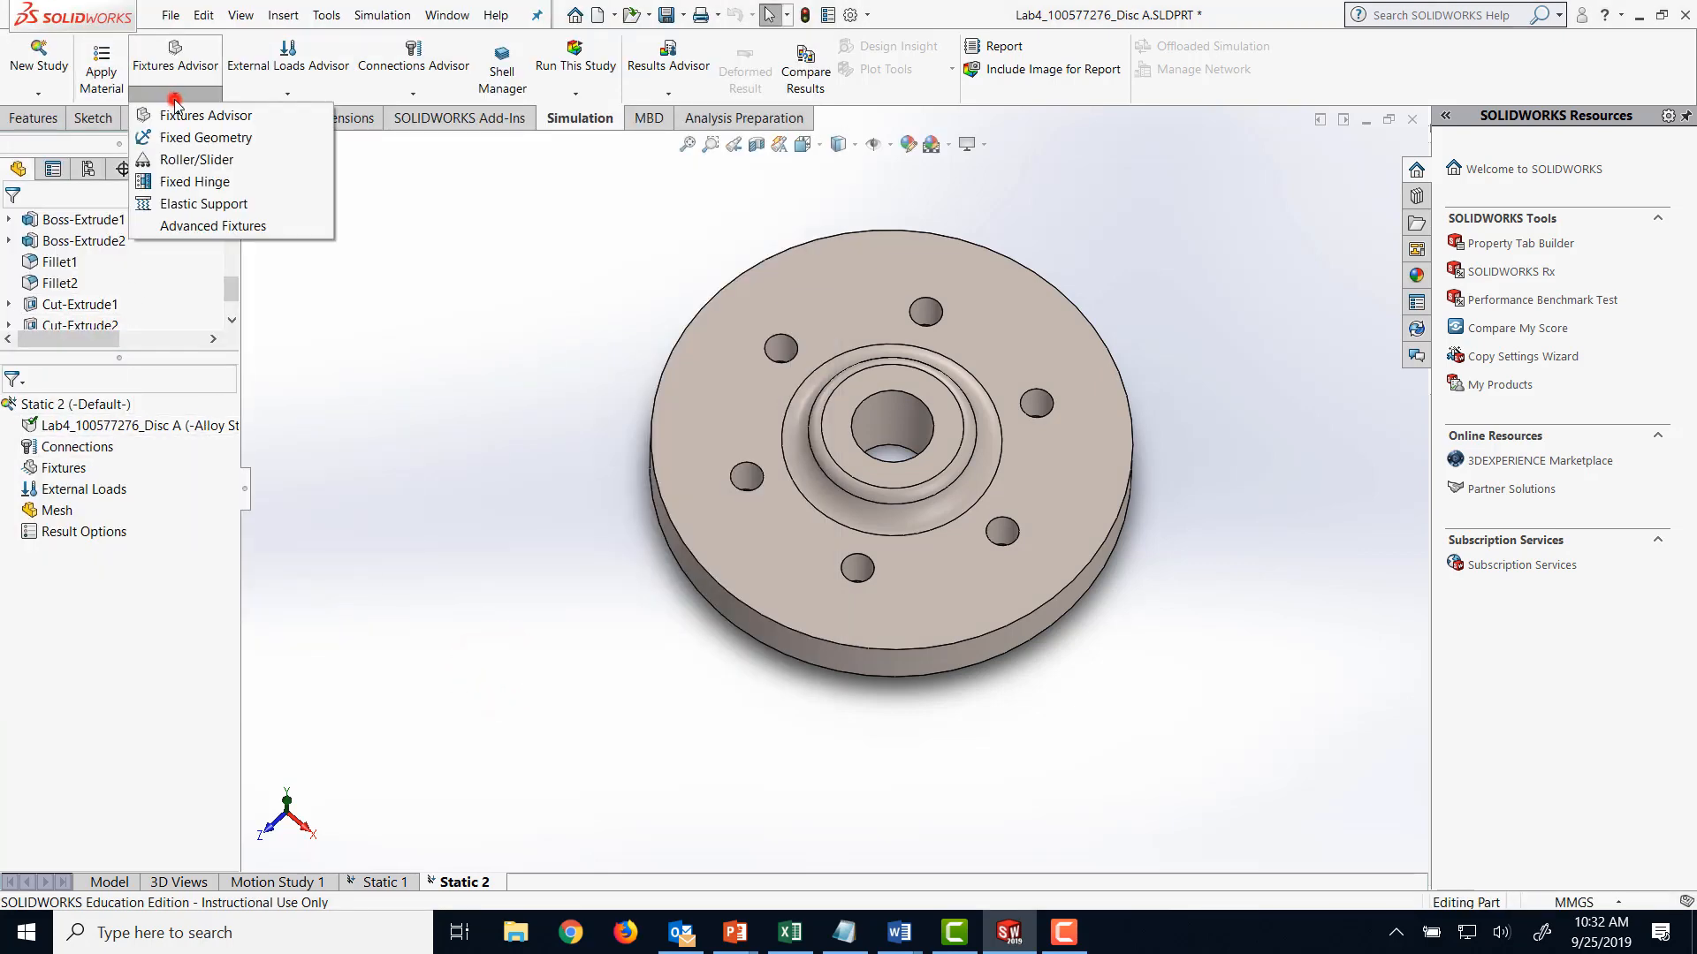
{"action": "left_click", "coordinate": [212, 140]}
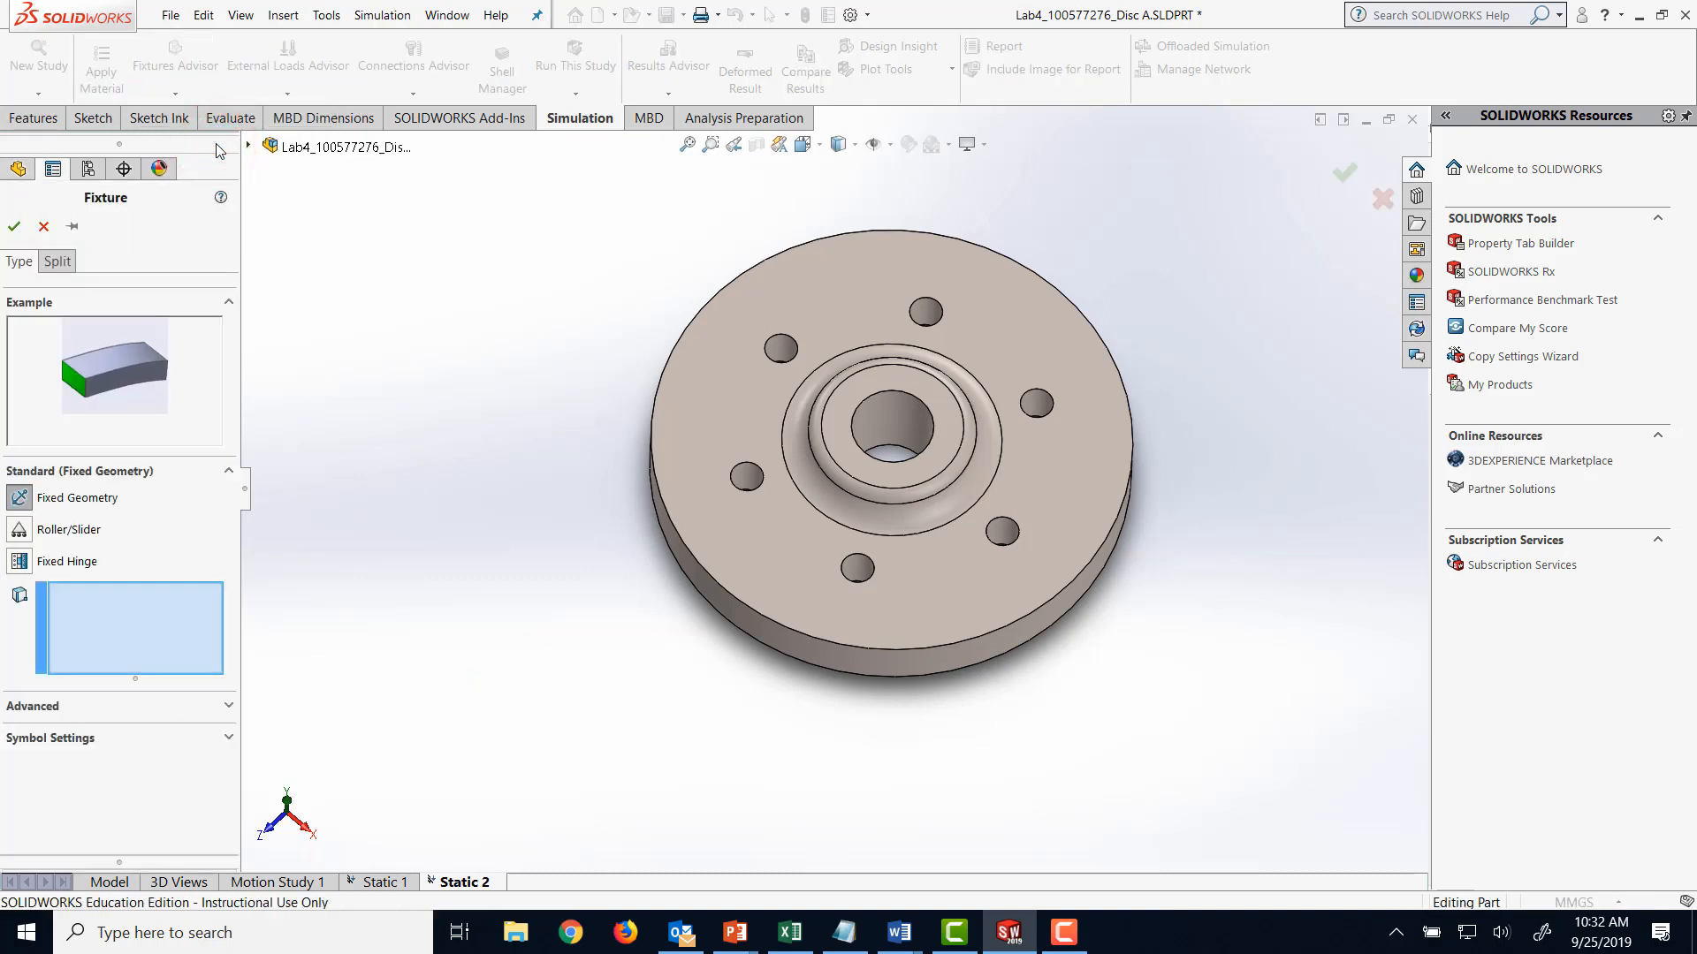
{"action": "left_click", "coordinate": [880, 413]}
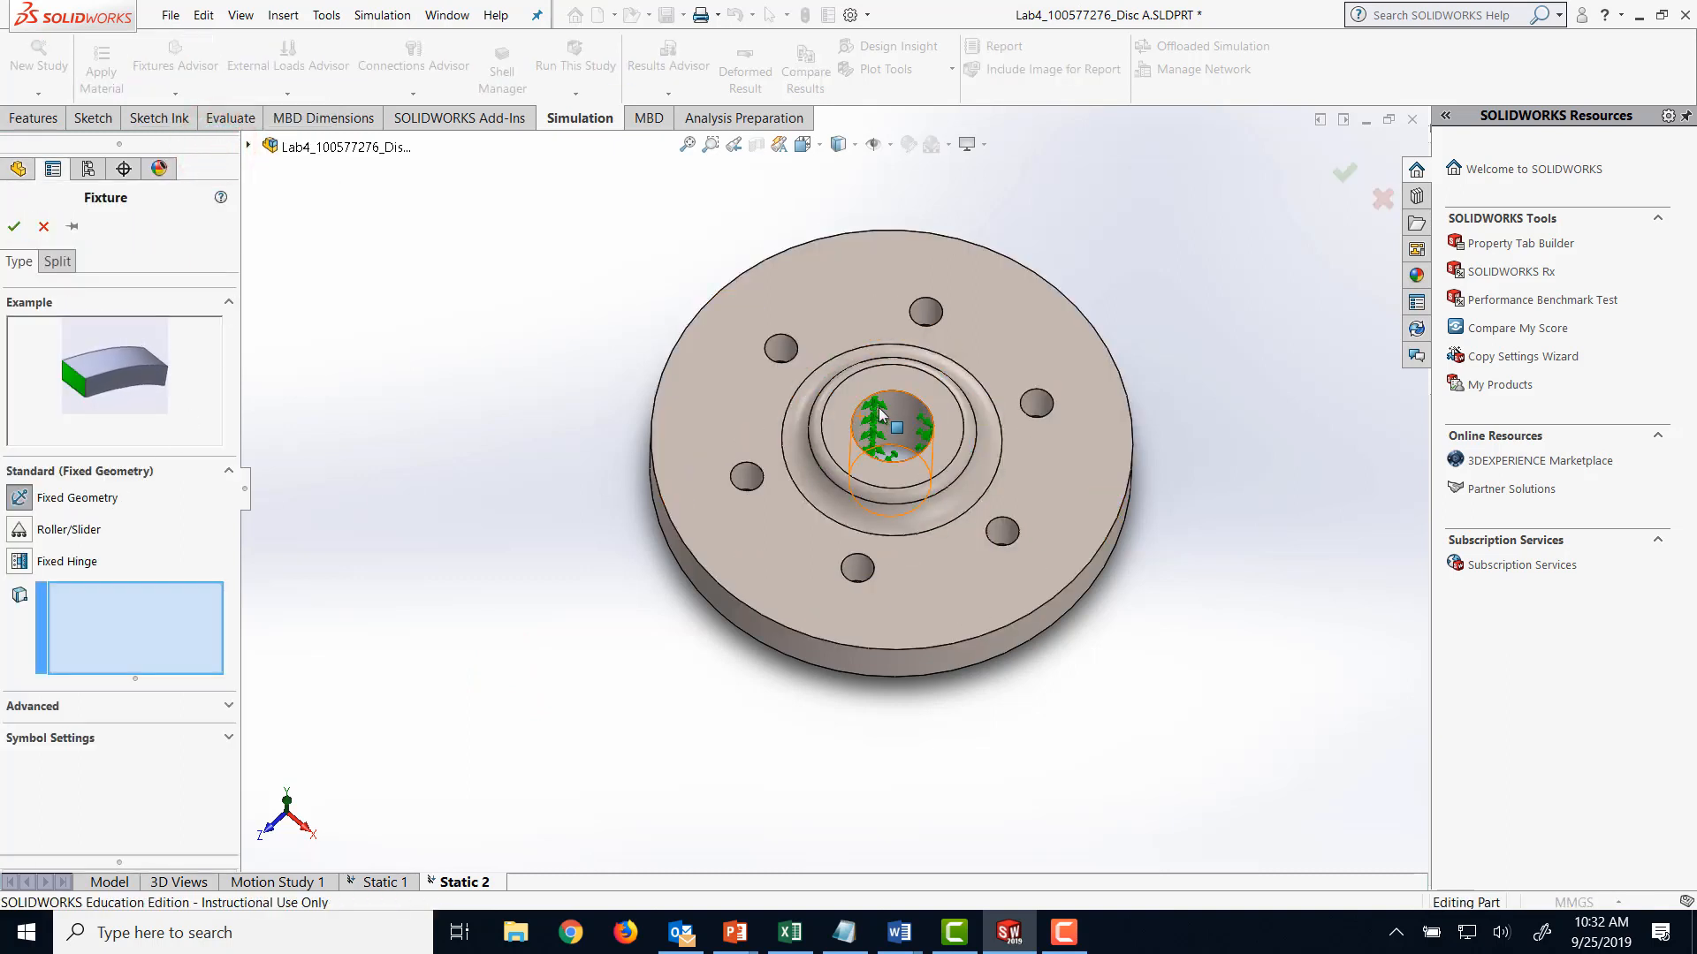
{"action": "left_click", "coordinate": [880, 415]}
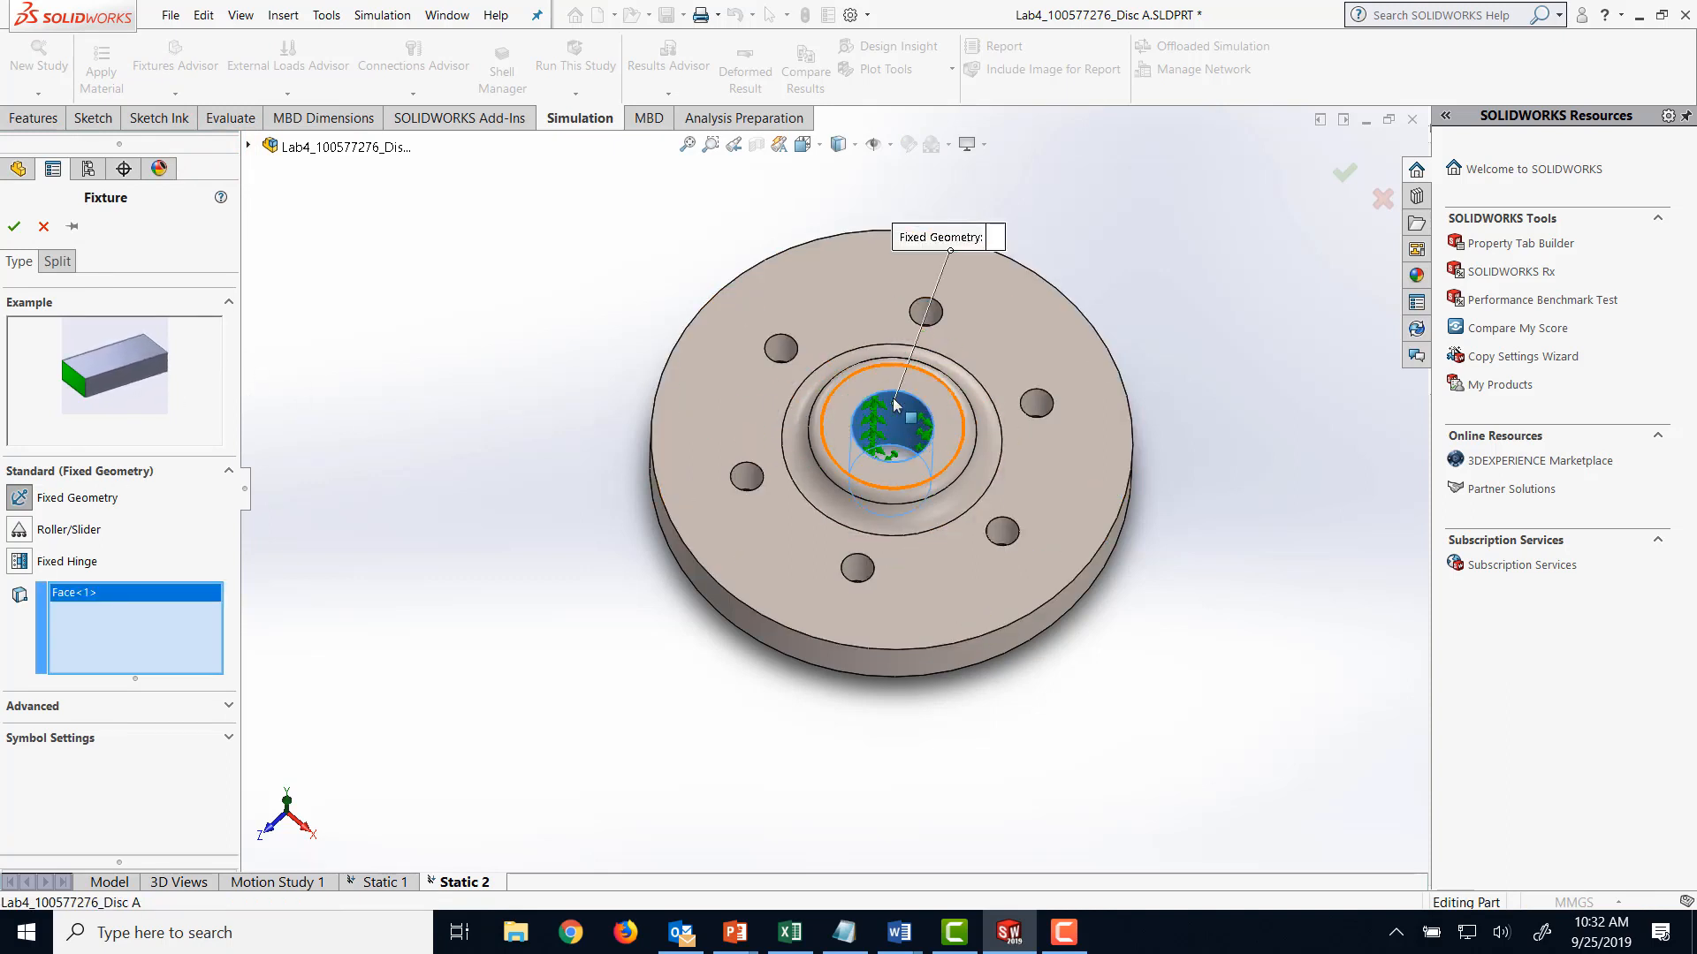
{"action": "left_click", "coordinate": [13, 227]}
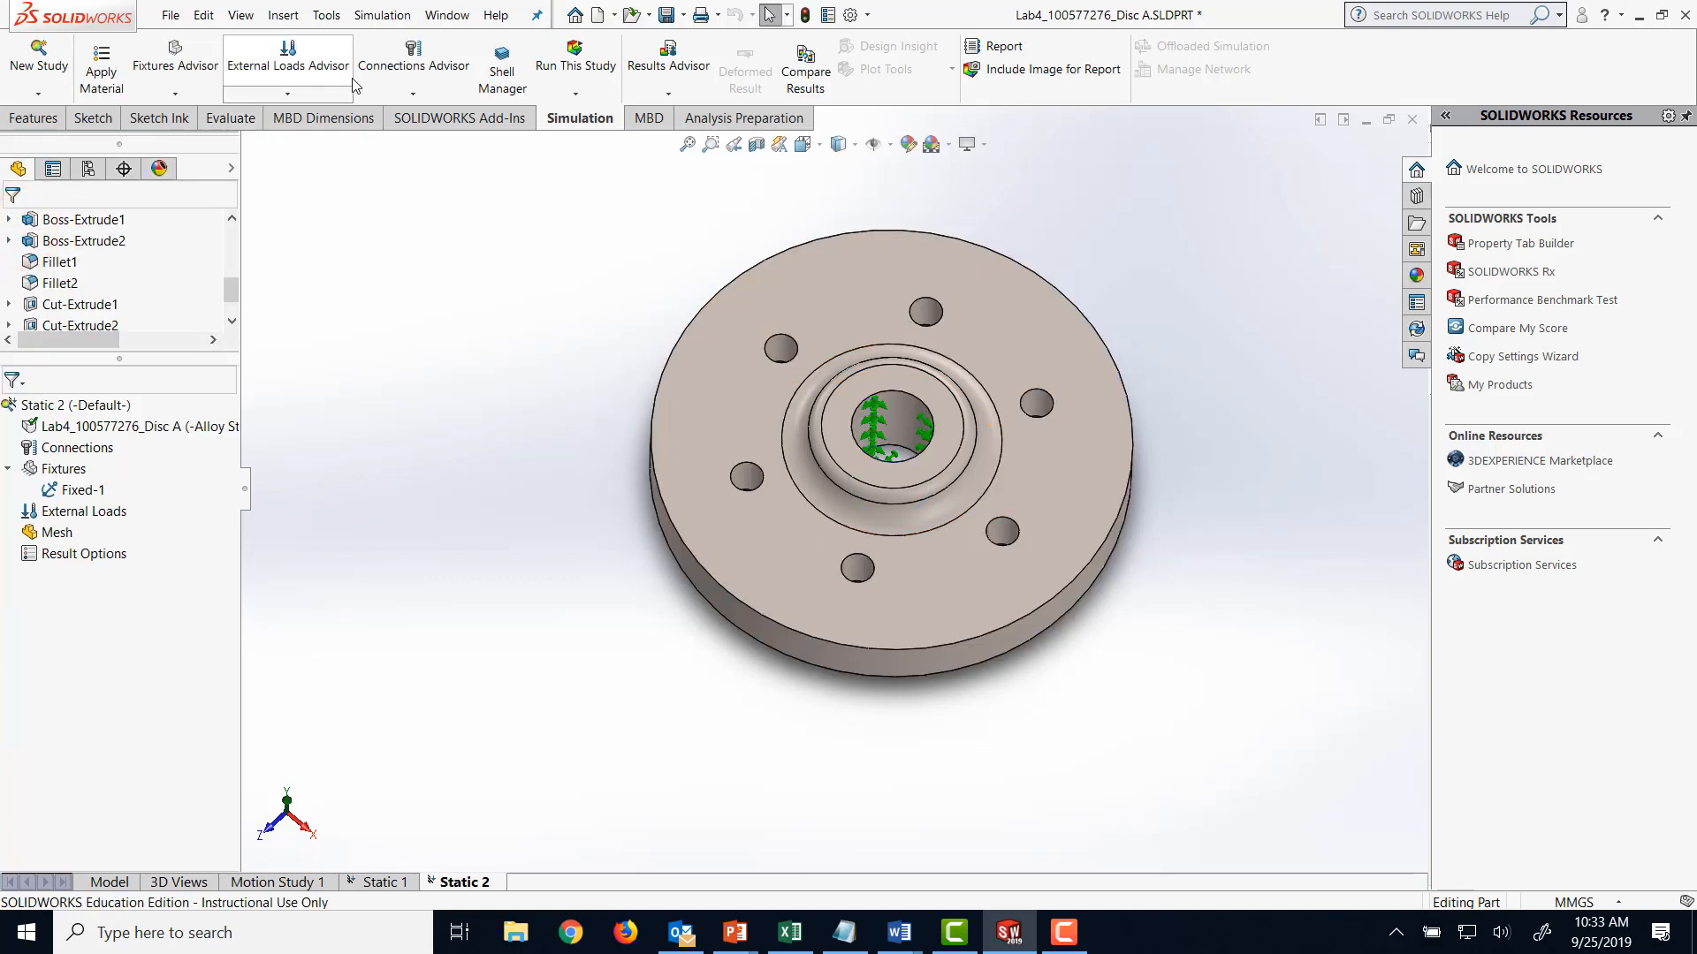
- Apply a 200 N·m torque to the disc's outer rim face, using the central bore face as the axis reference
{"action": "left_click", "coordinate": [294, 94]}
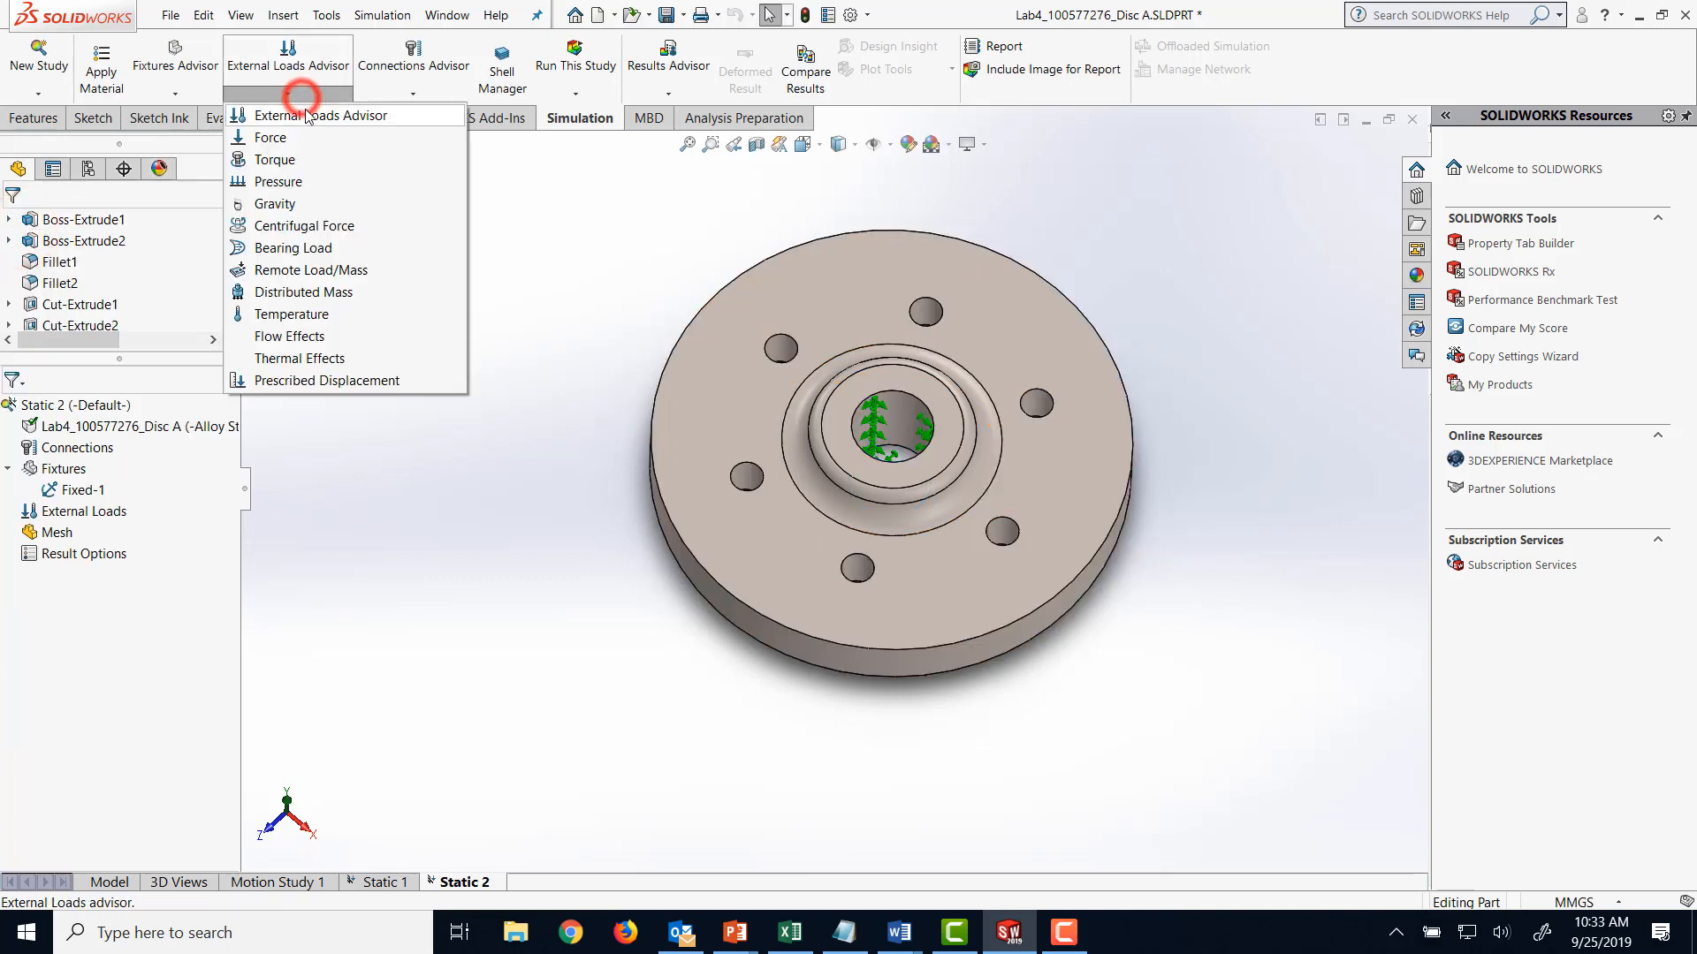
{"action": "left_click", "coordinate": [312, 164]}
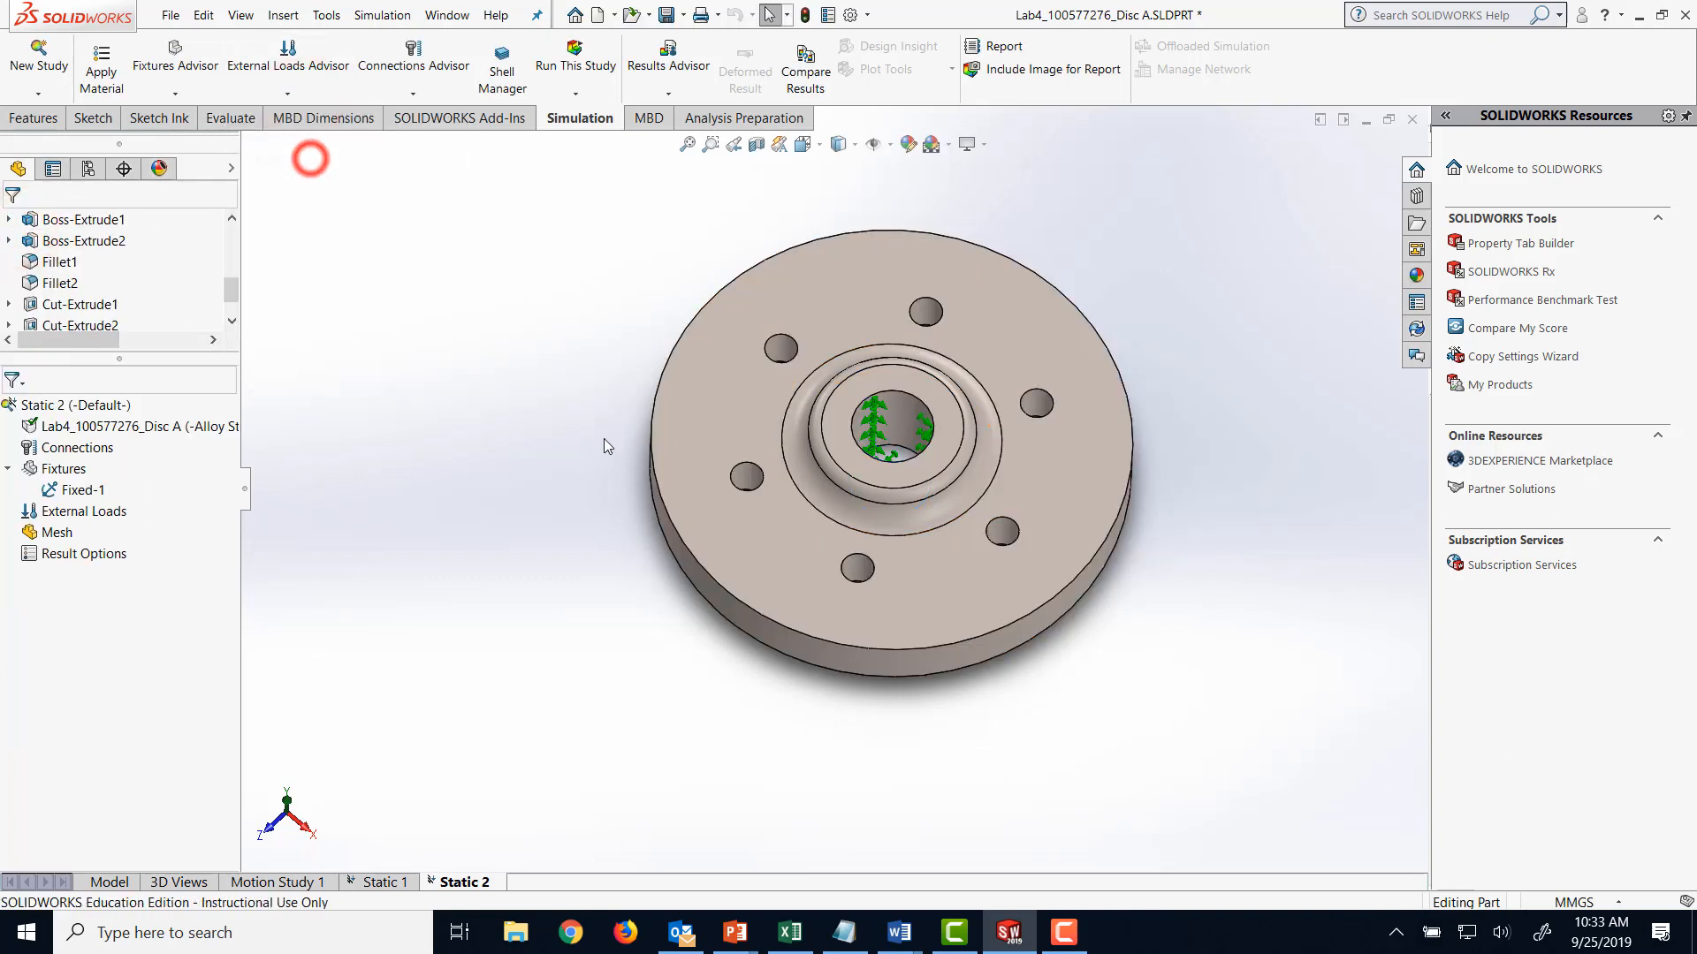
{"action": "left_click", "coordinate": [776, 644]}
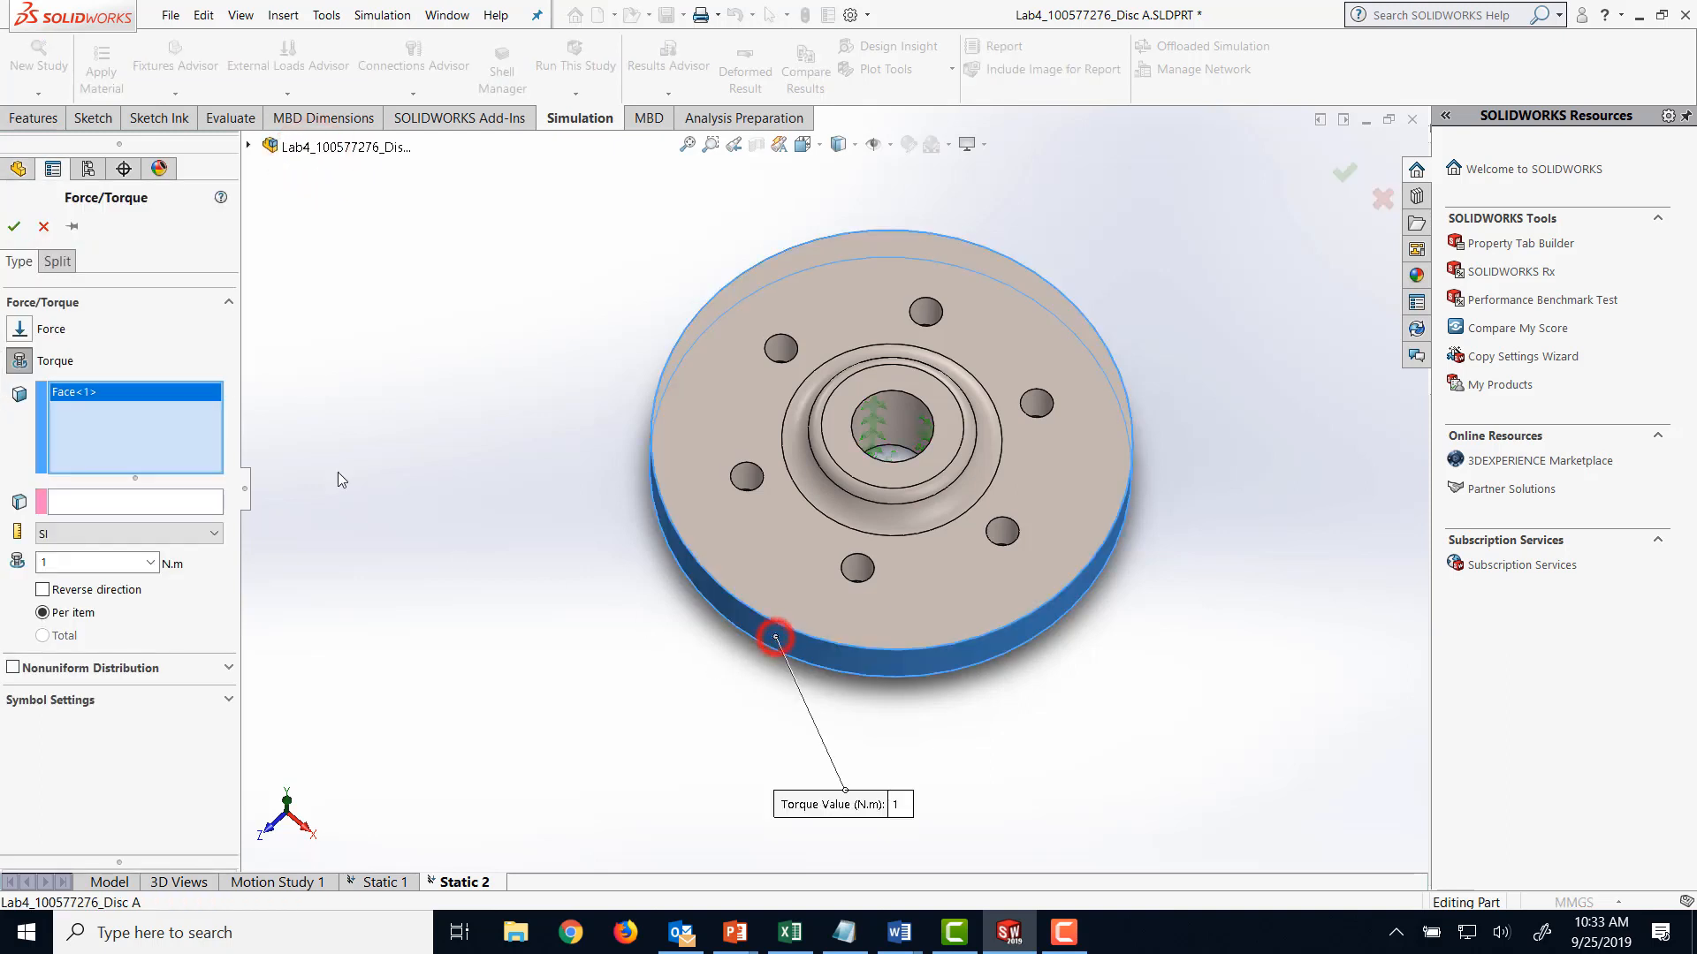
{"action": "left_click", "coordinate": [112, 509]}
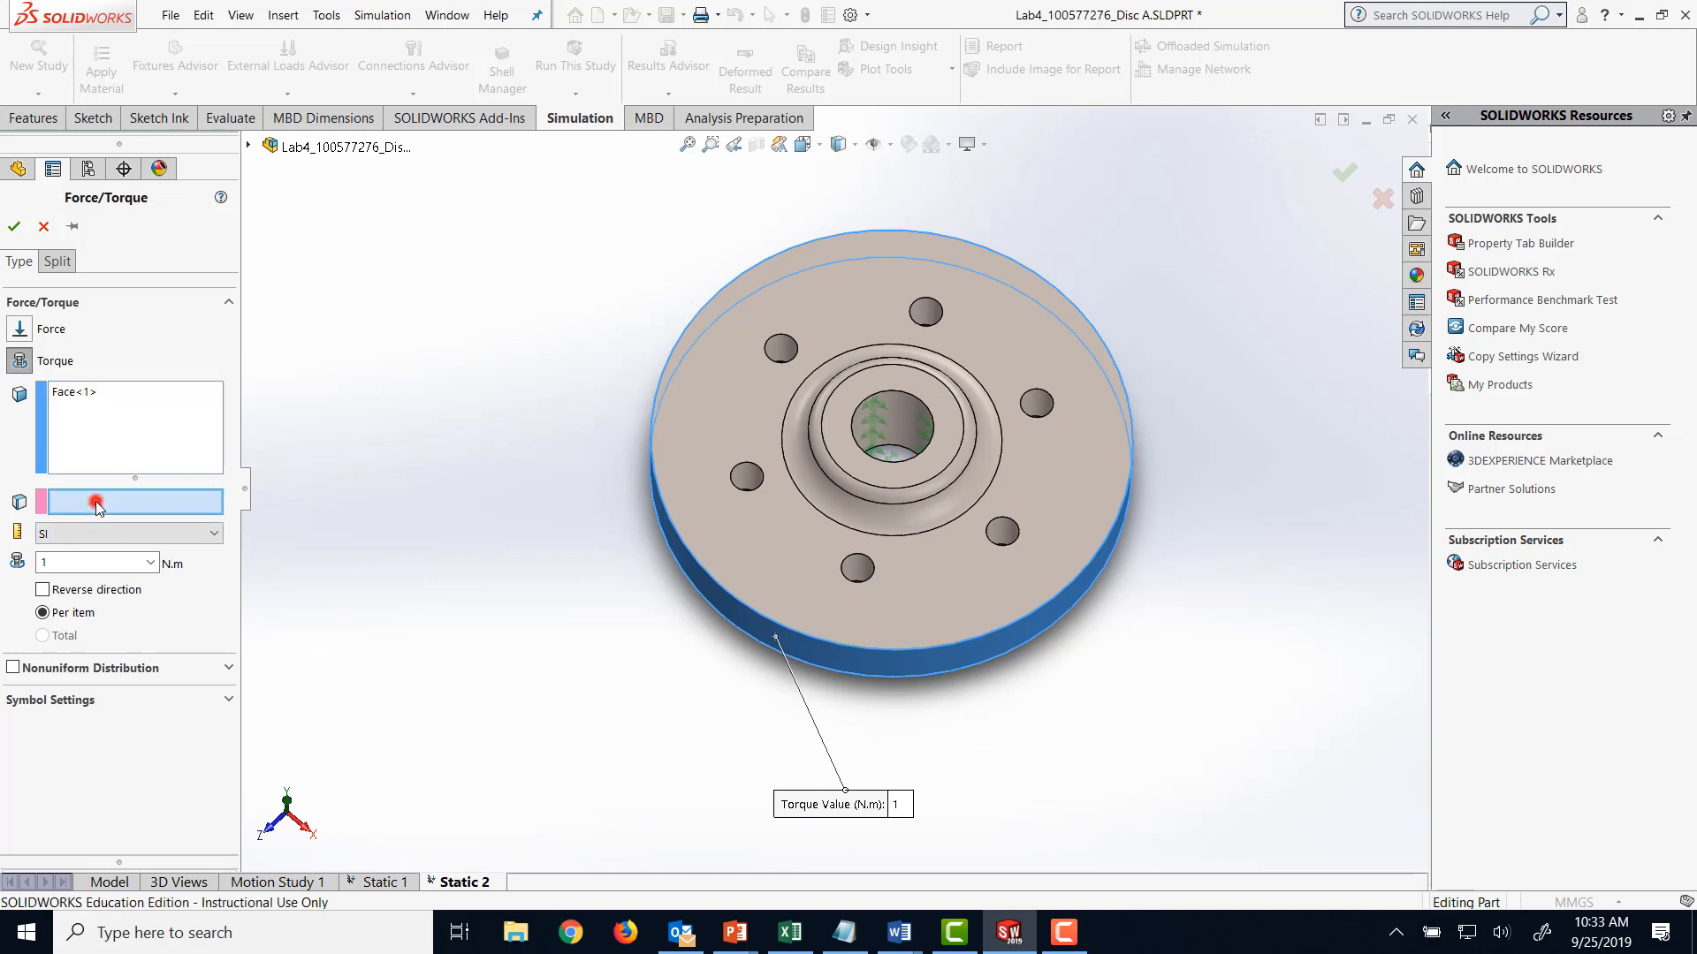
{"action": "left_click", "coordinate": [895, 405]}
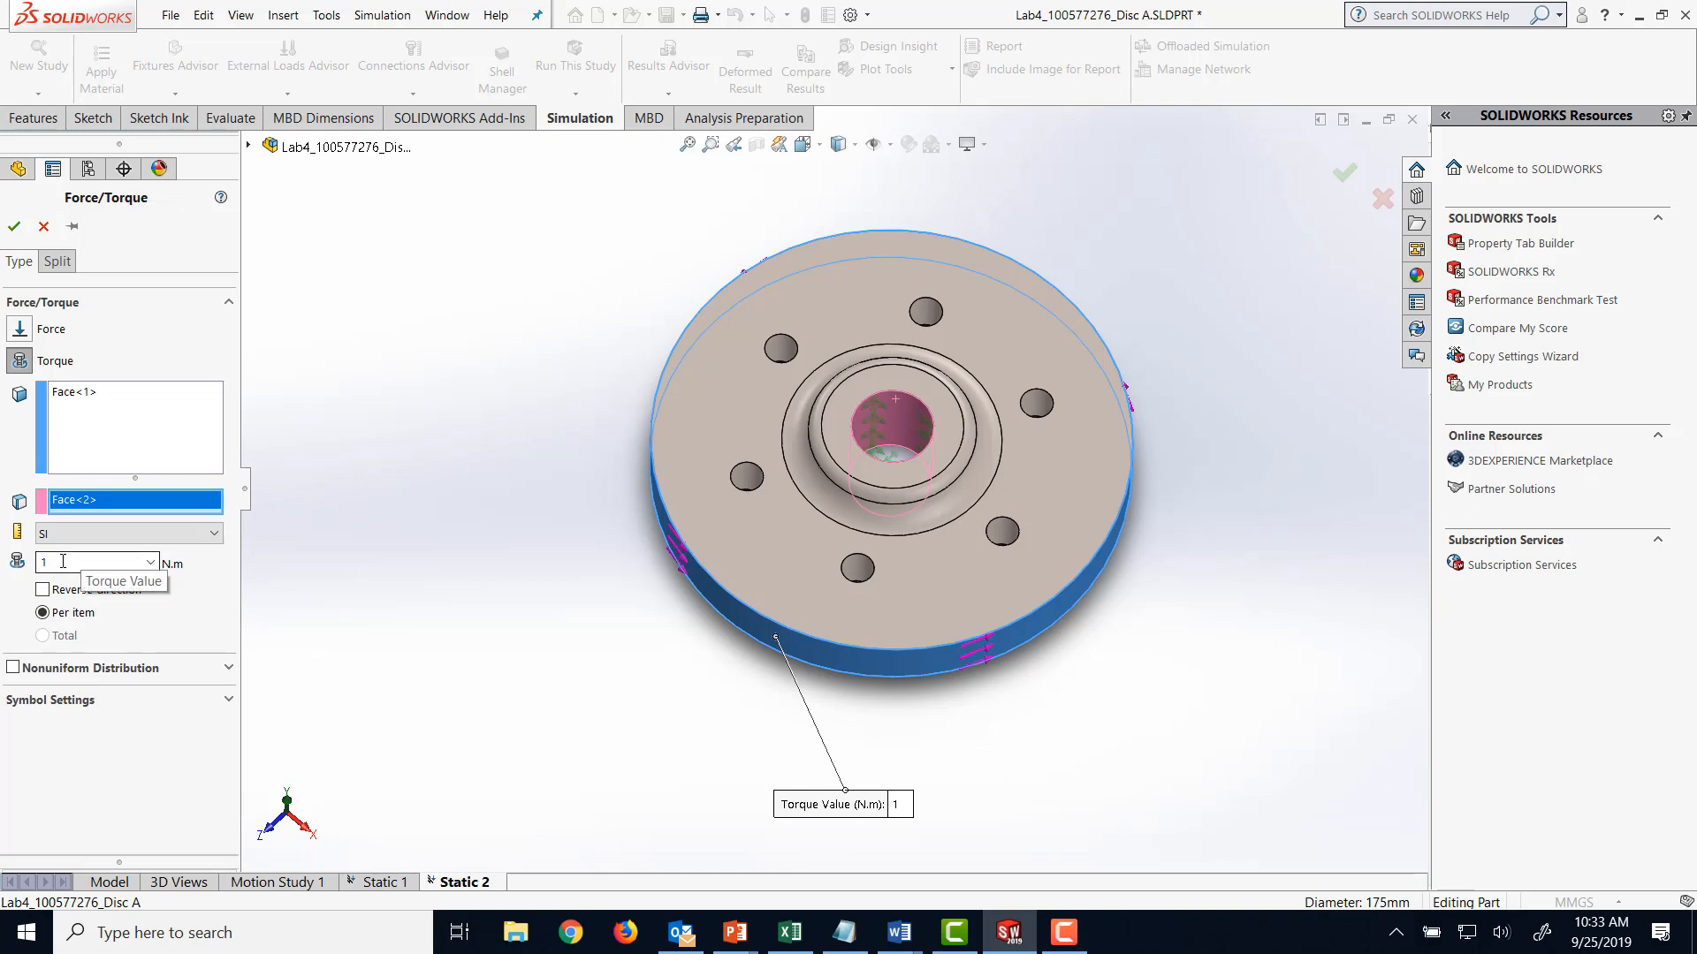
{"action": "double_click", "coordinate": [57, 564]}
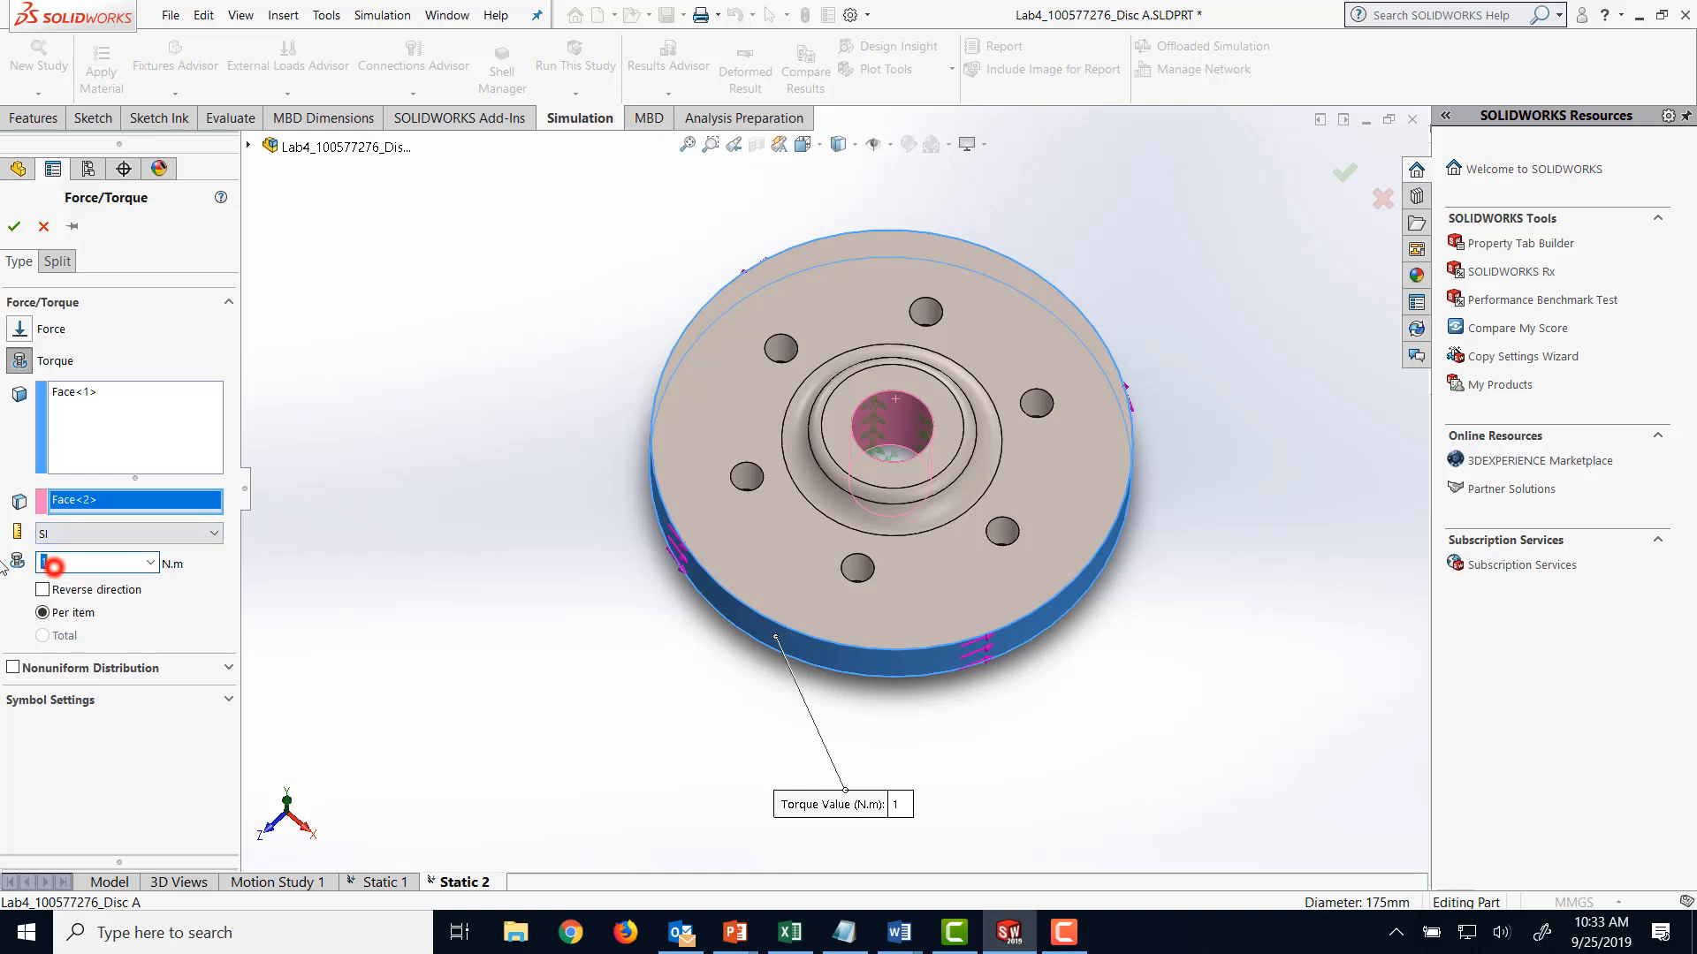
{"action": "type", "text": "2"}
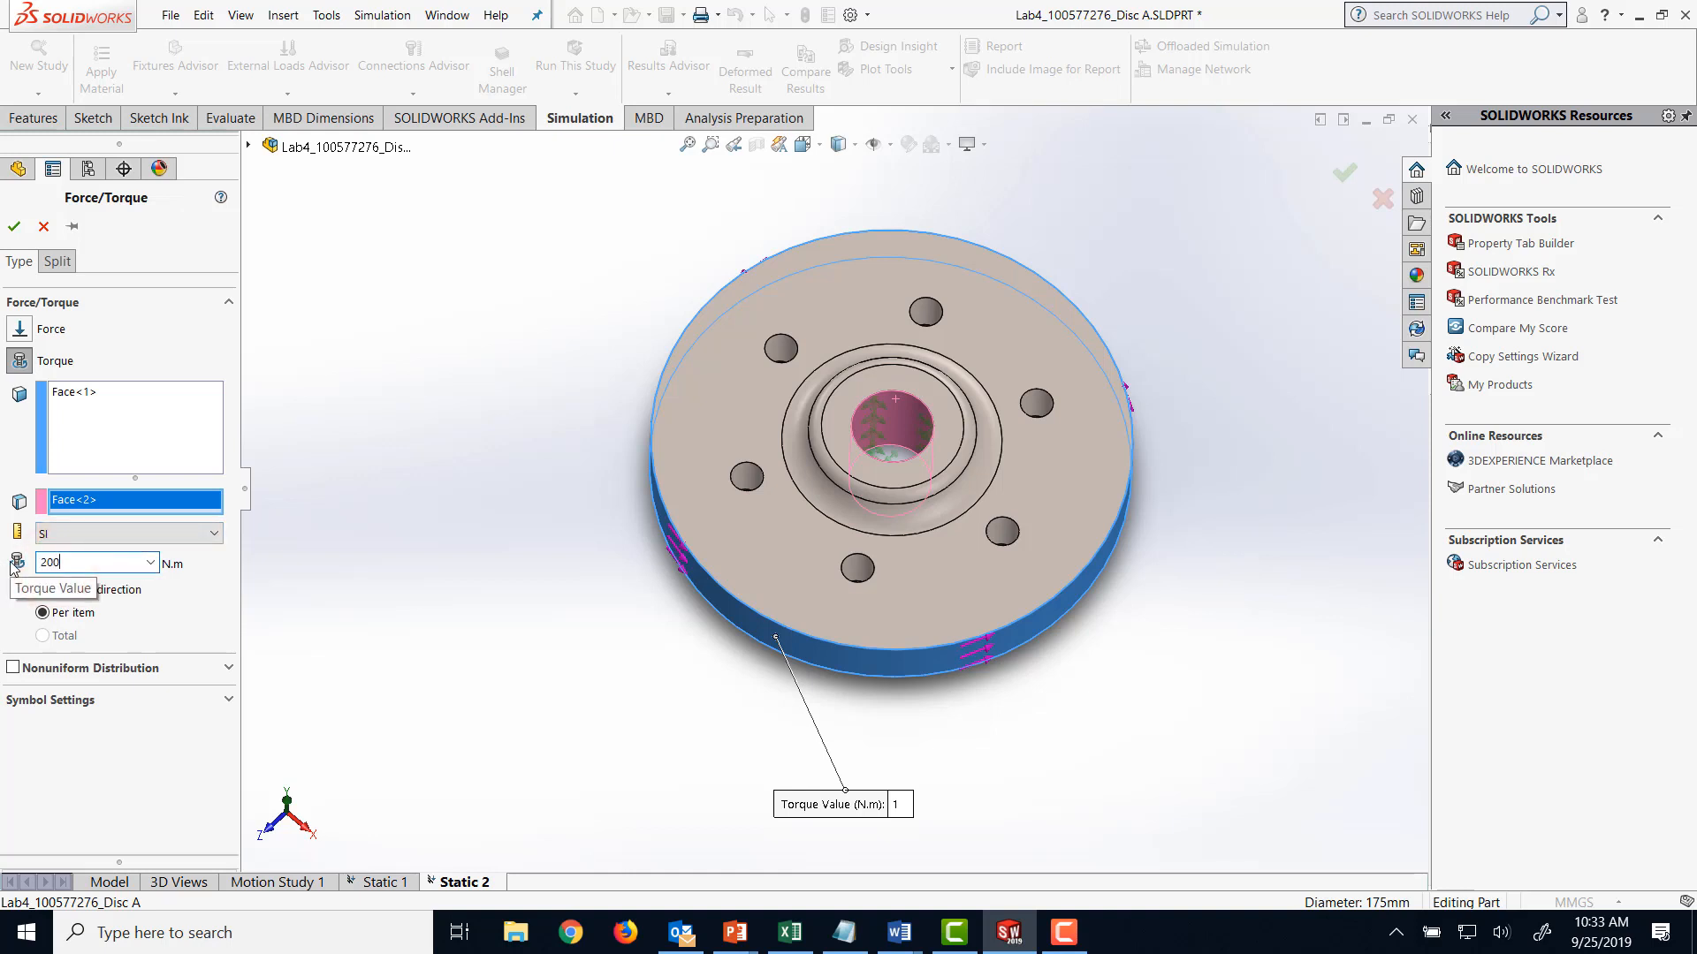
{"action": "type", "text": "00"}
{"action": "left_click", "coordinate": [14, 227]}
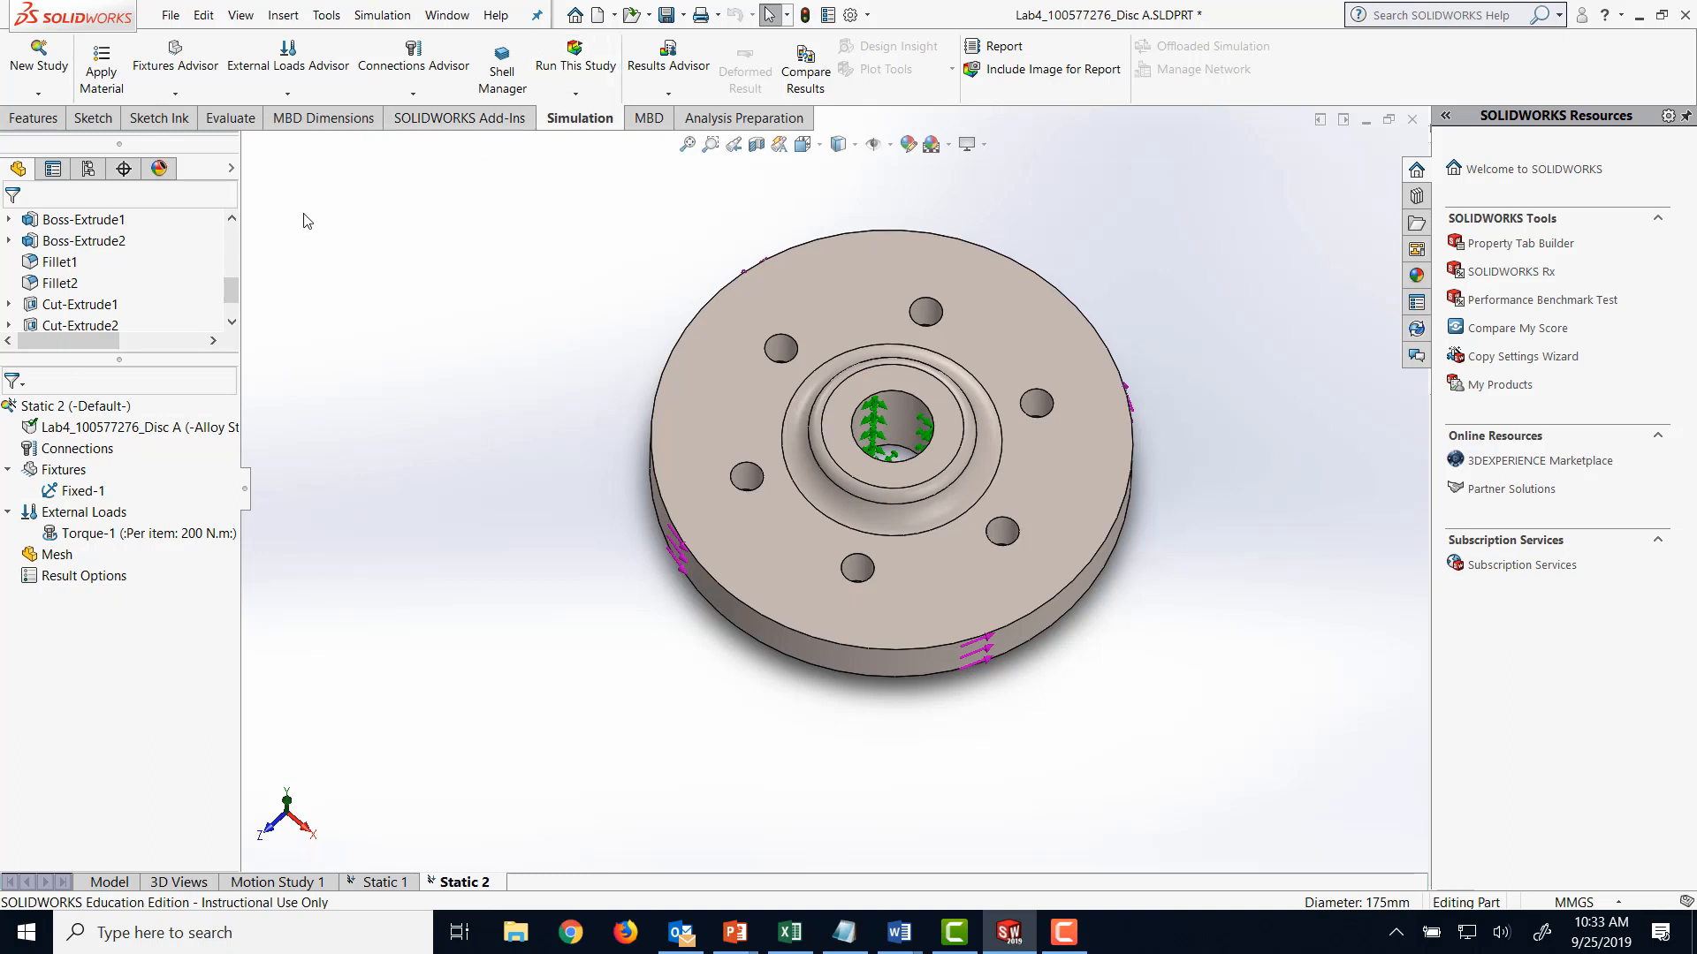
- Create a standard mesh on the disc with a 5 mm global size and automatic transition turned off
{"action": "mouse_move", "coordinate": [88, 534]}
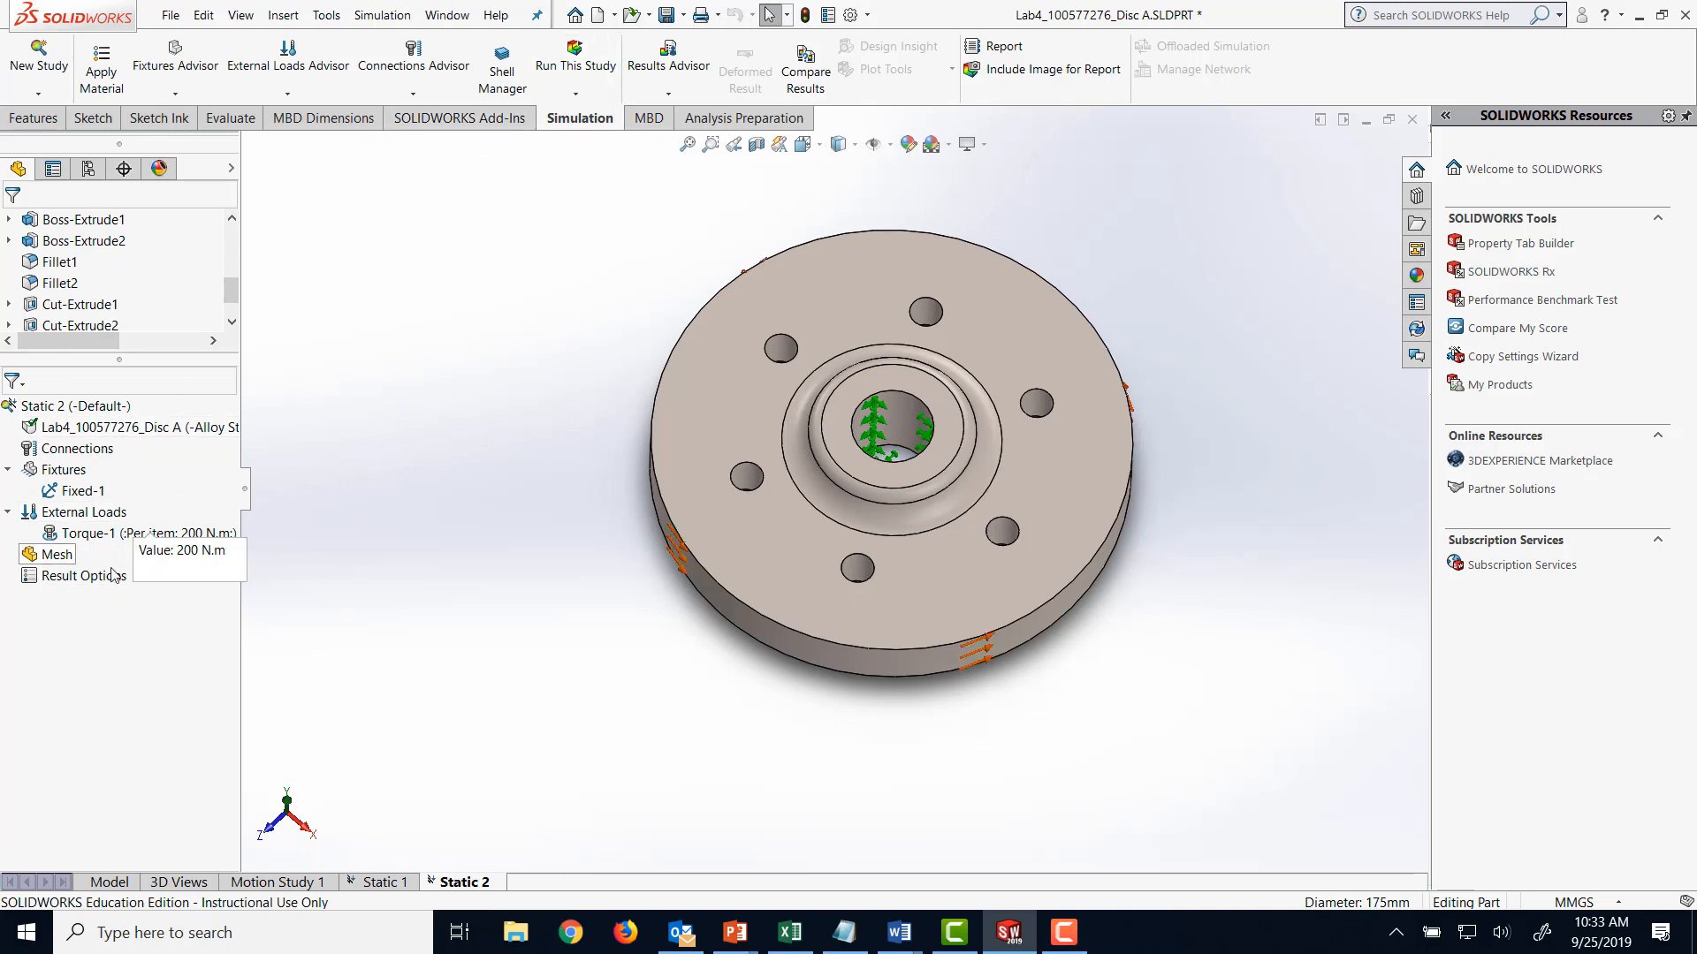
{"action": "right_click", "coordinate": [53, 554]}
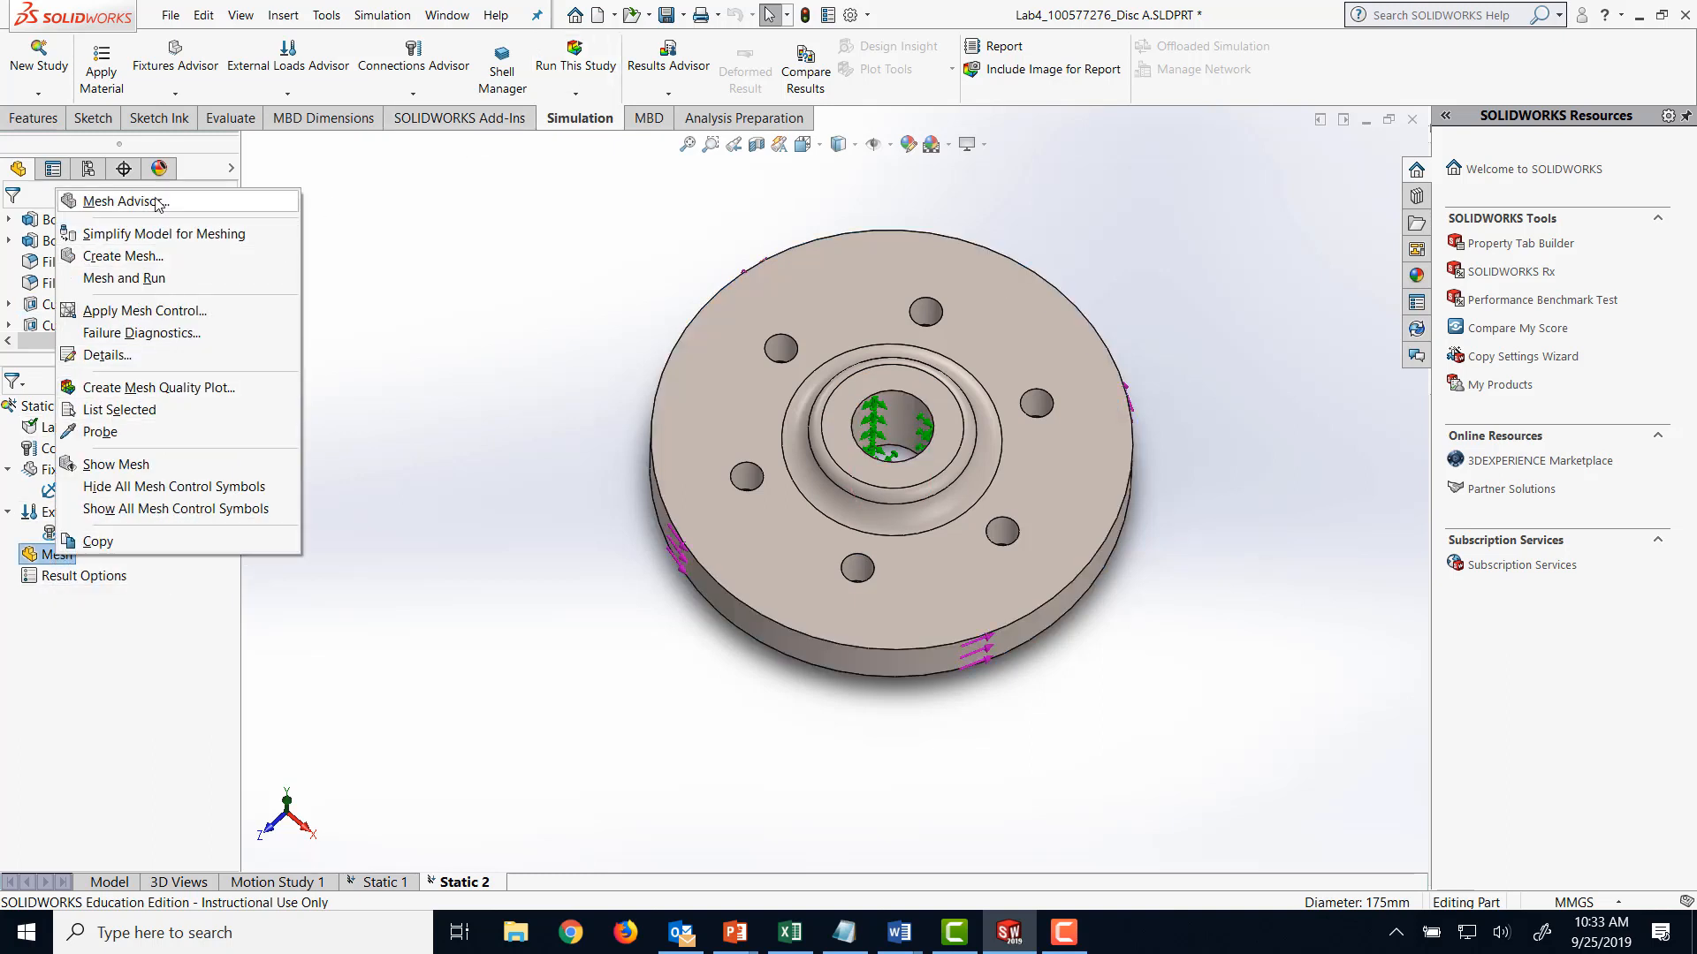
{"action": "left_click", "coordinate": [148, 255]}
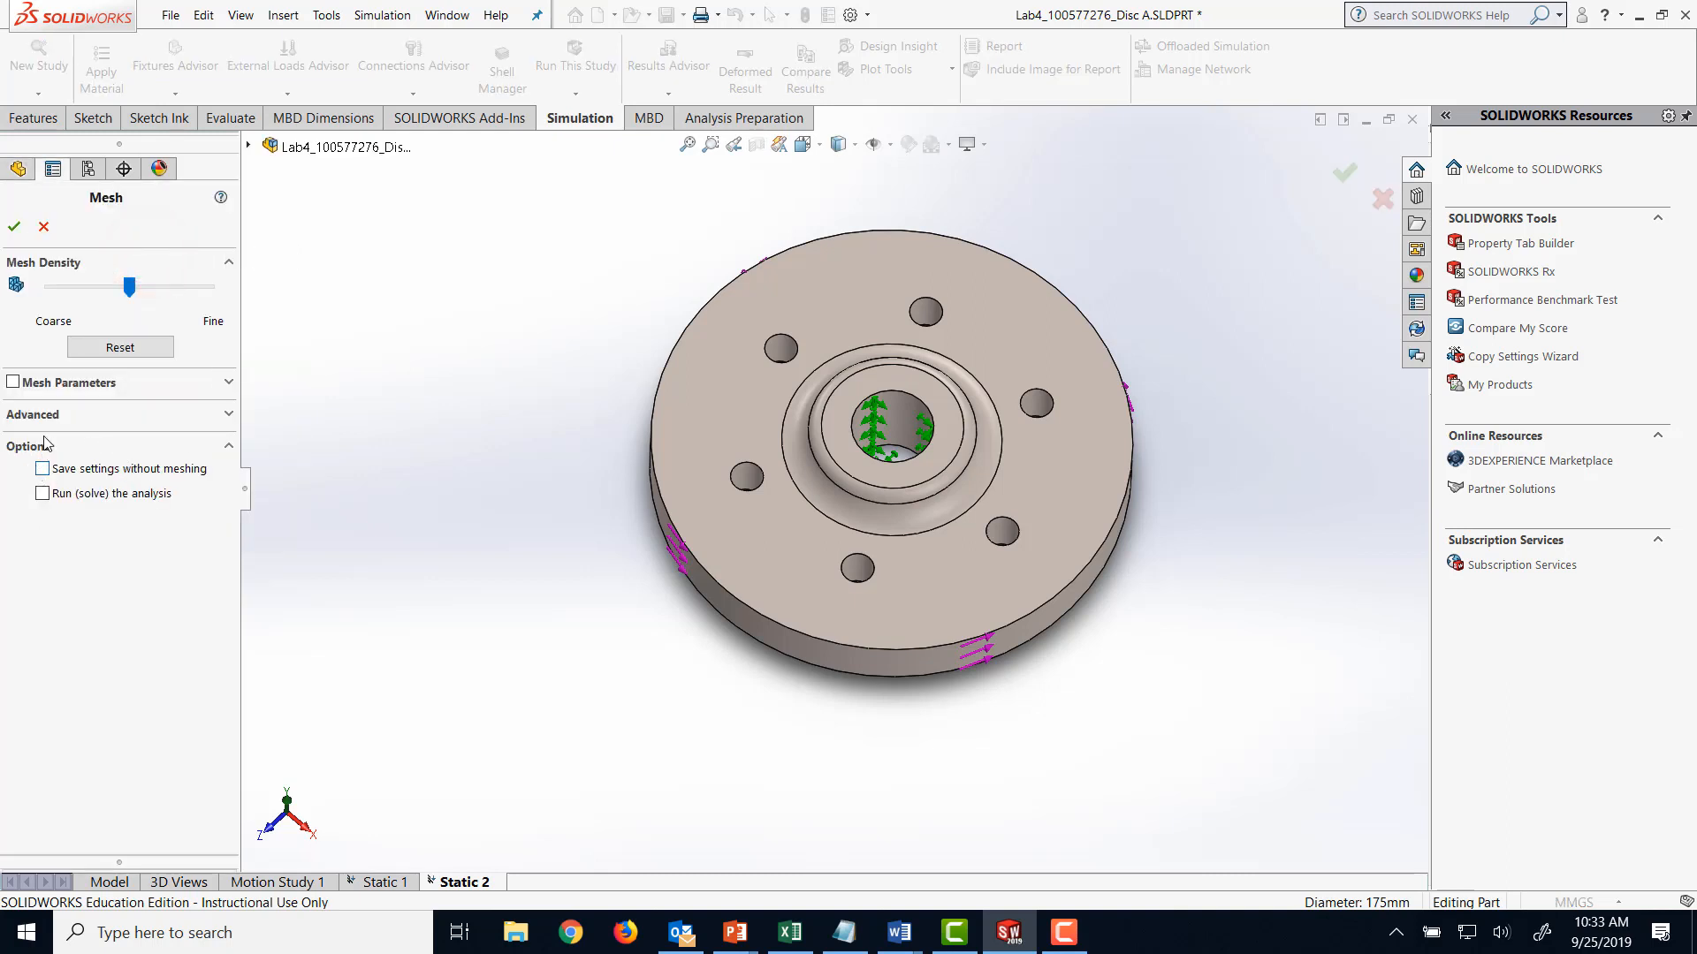
{"action": "left_click", "coordinate": [30, 385]}
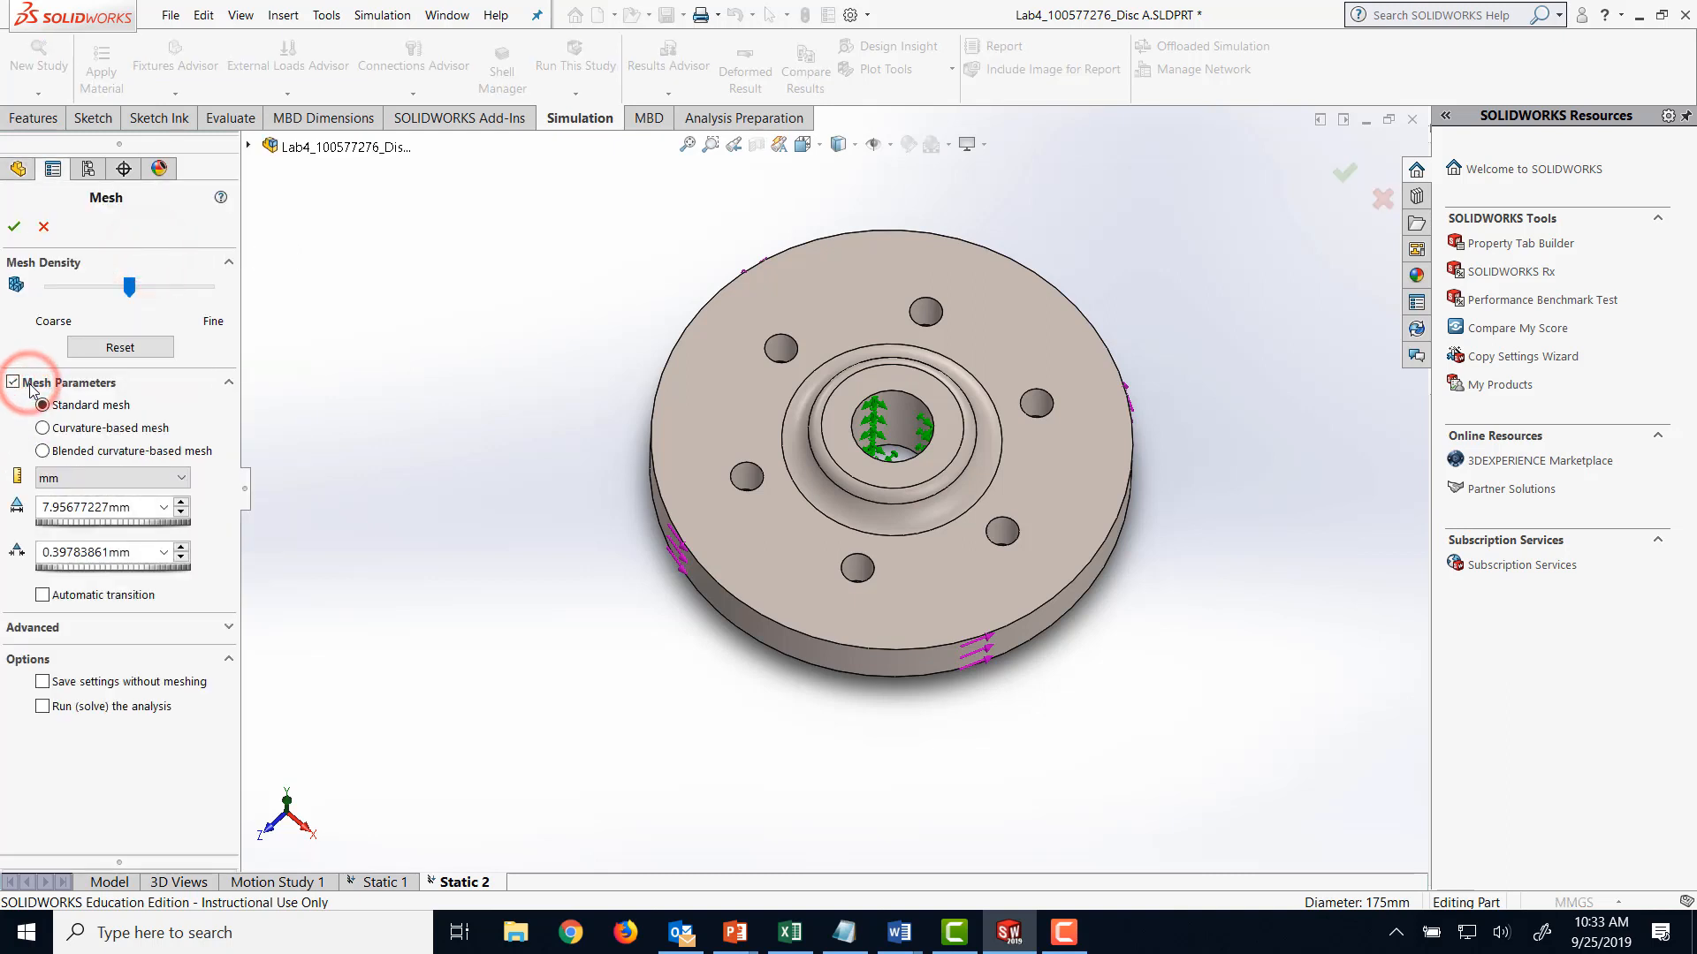
{"action": "left_click", "coordinate": [137, 506]}
{"action": "type", "text": "5"}
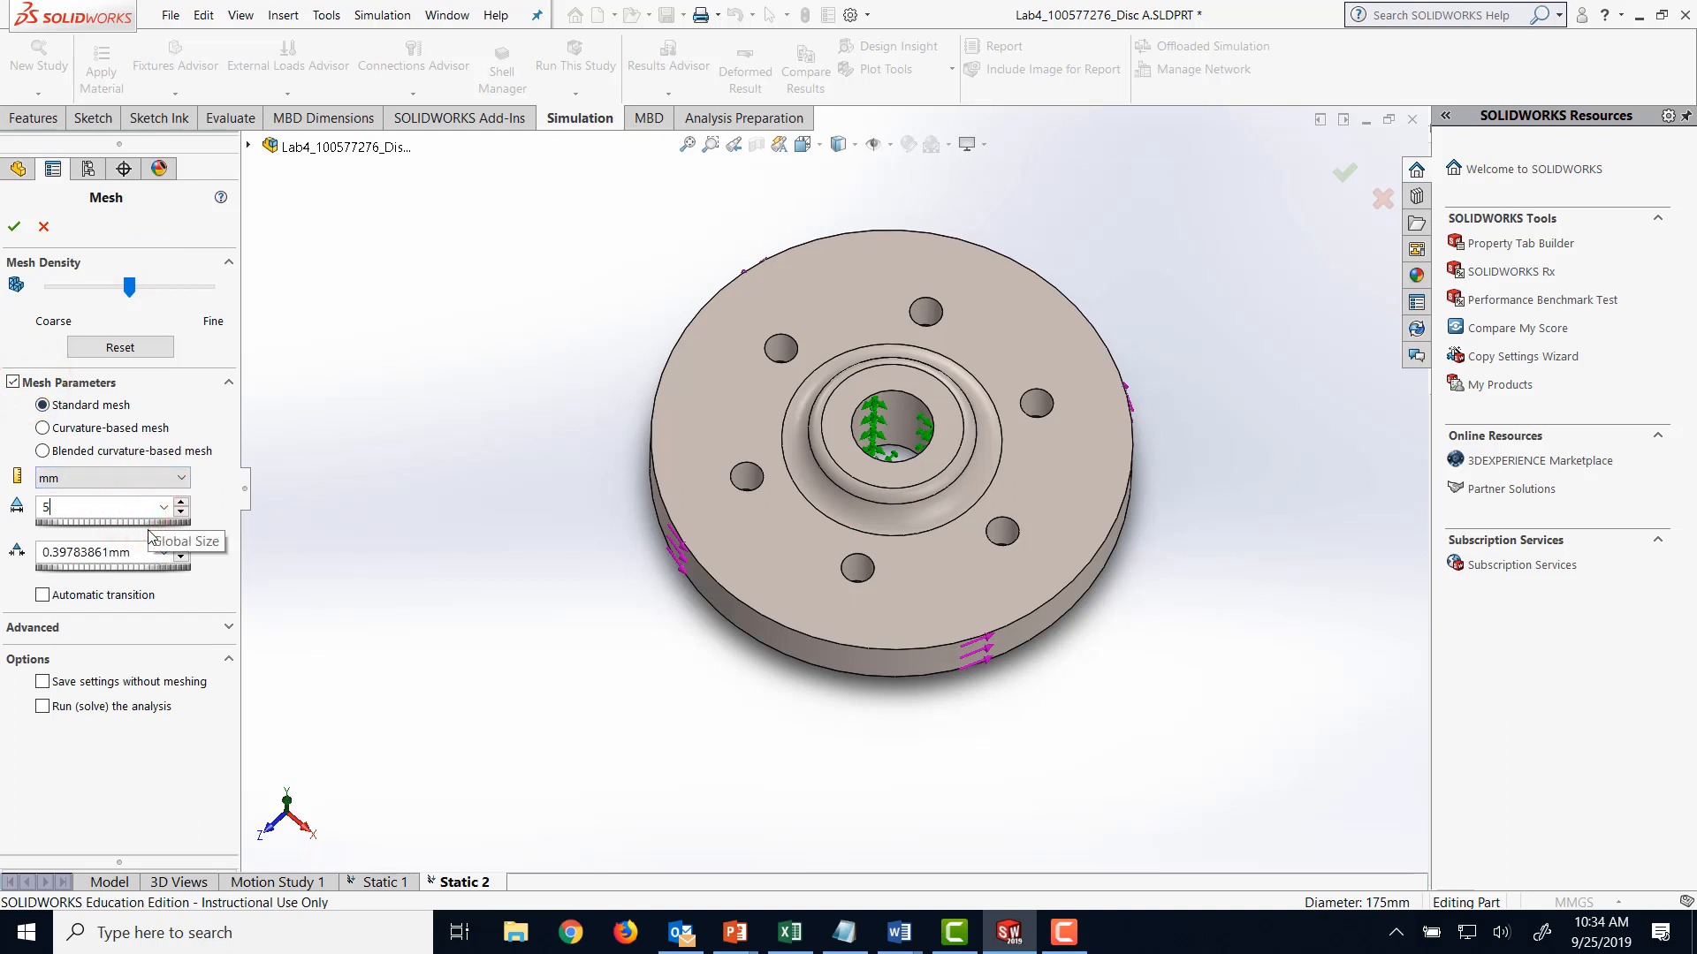
{"action": "left_click", "coordinate": [193, 602]}
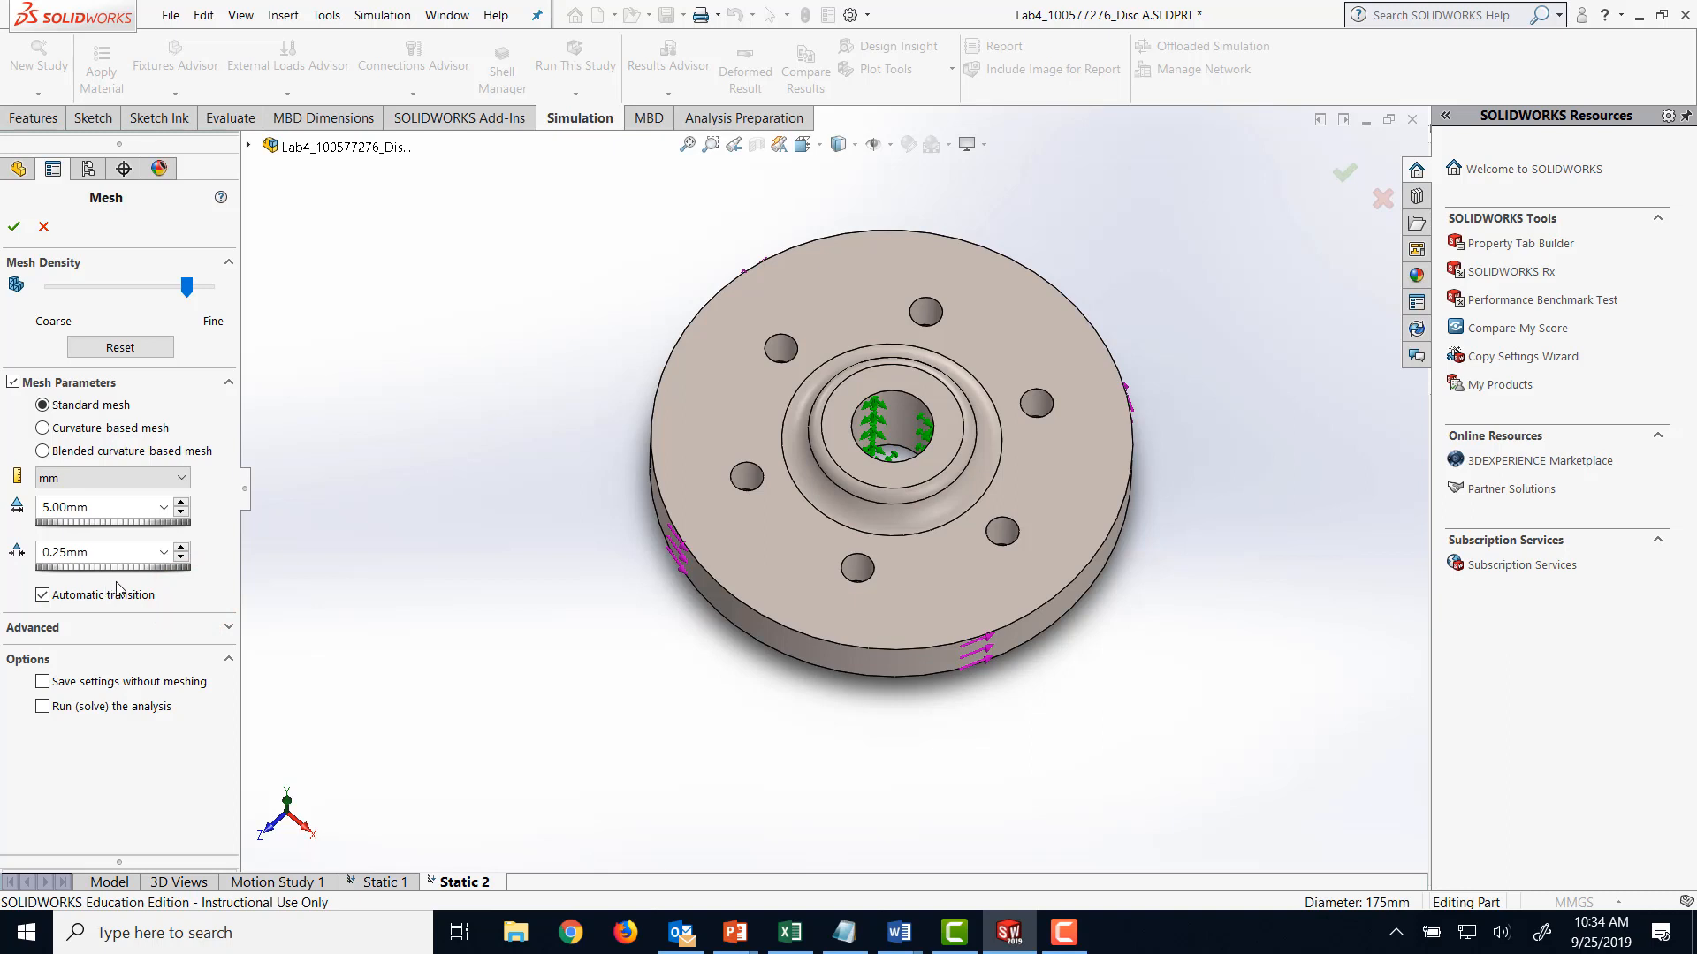
{"action": "left_click", "coordinate": [43, 595]}
{"action": "left_click", "coordinate": [13, 222]}
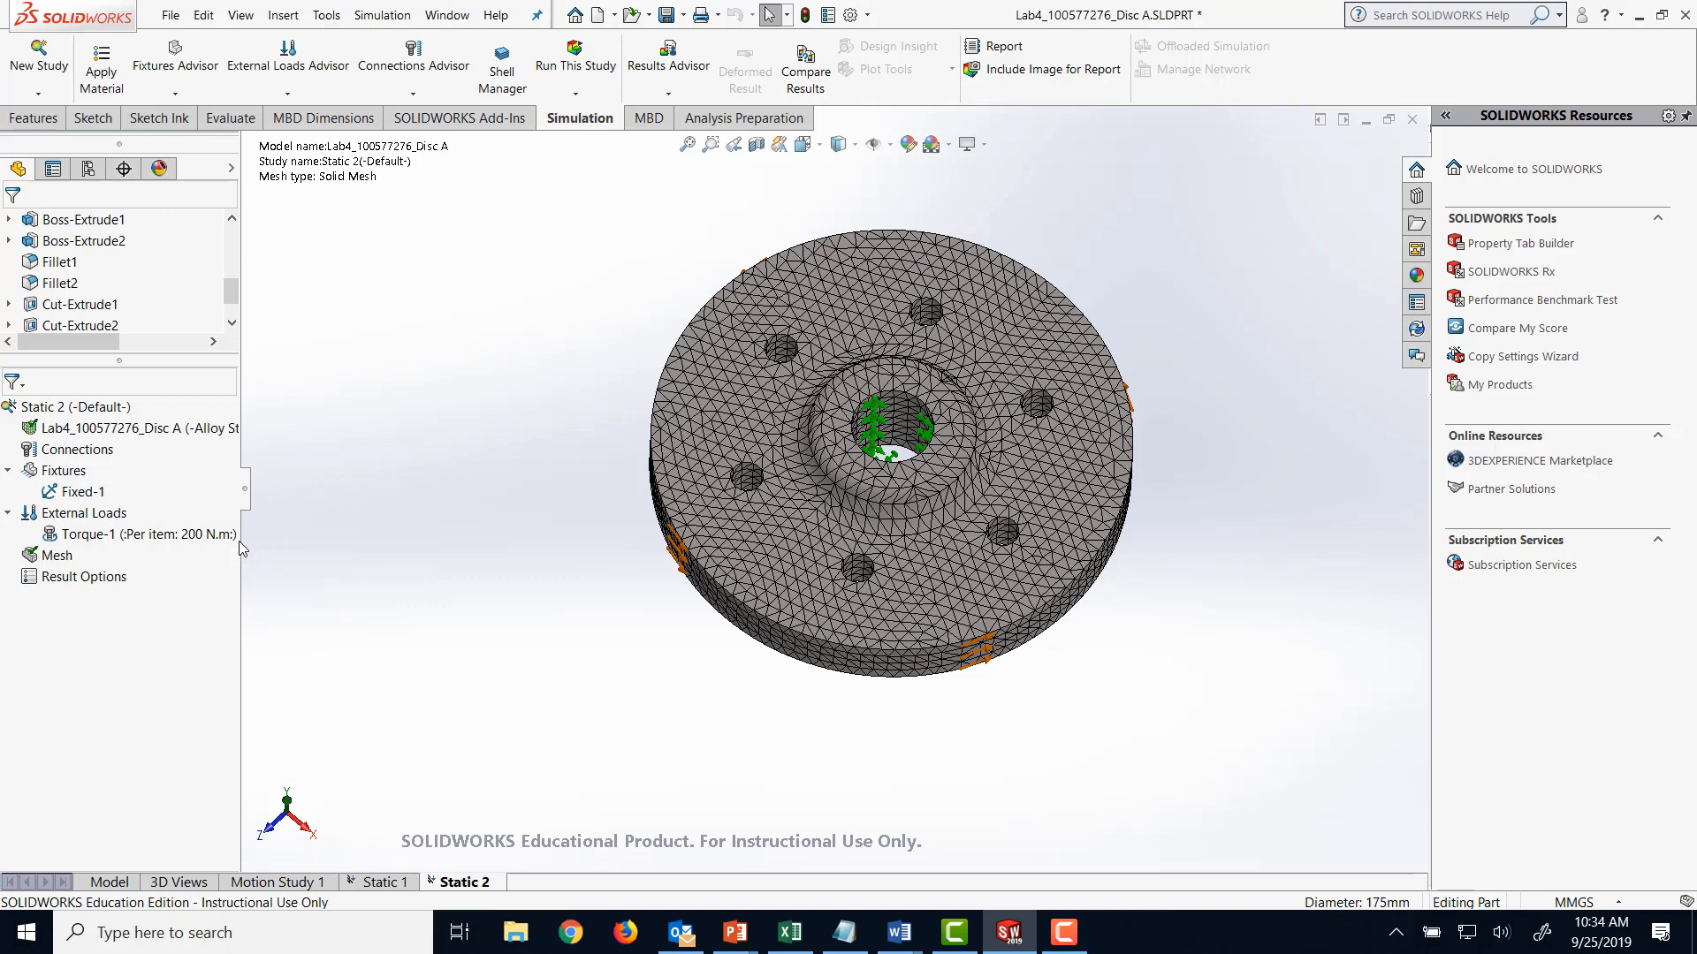
- Remesh the disc with automatic transition enabled, and inspect the resulting mesh around the hub
{"action": "right_click", "coordinate": [66, 556]}
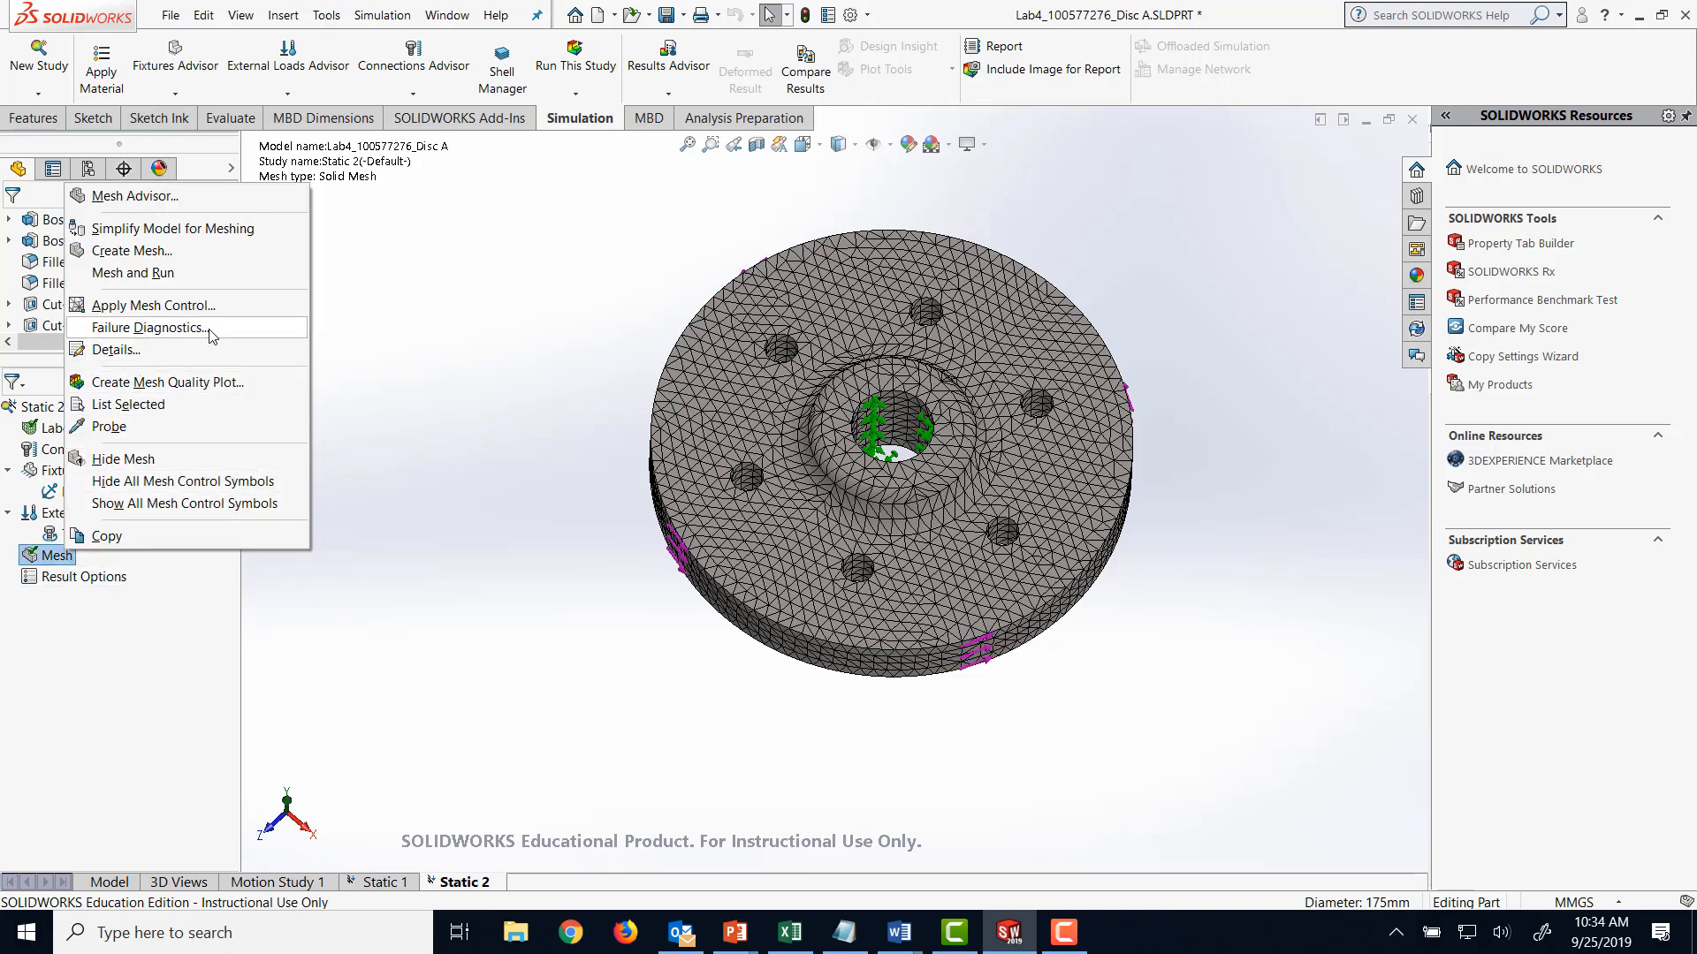
{"action": "left_click", "coordinate": [210, 255]}
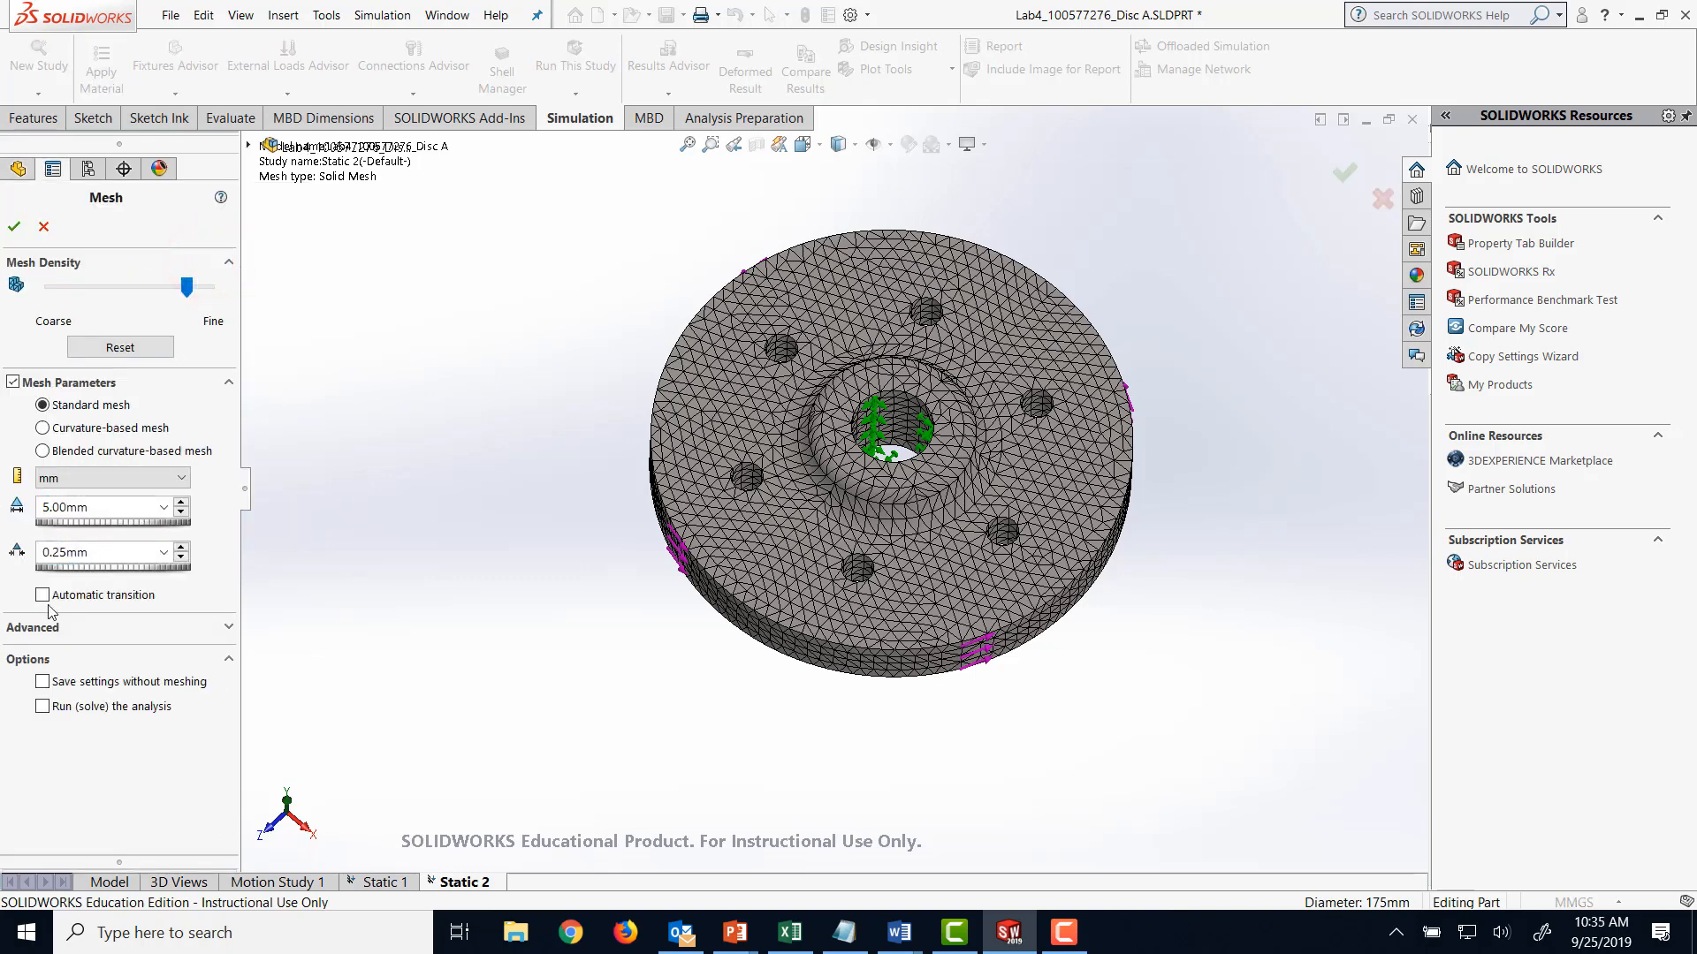
{"action": "left_click", "coordinate": [47, 601]}
{"action": "left_click", "coordinate": [13, 227]}
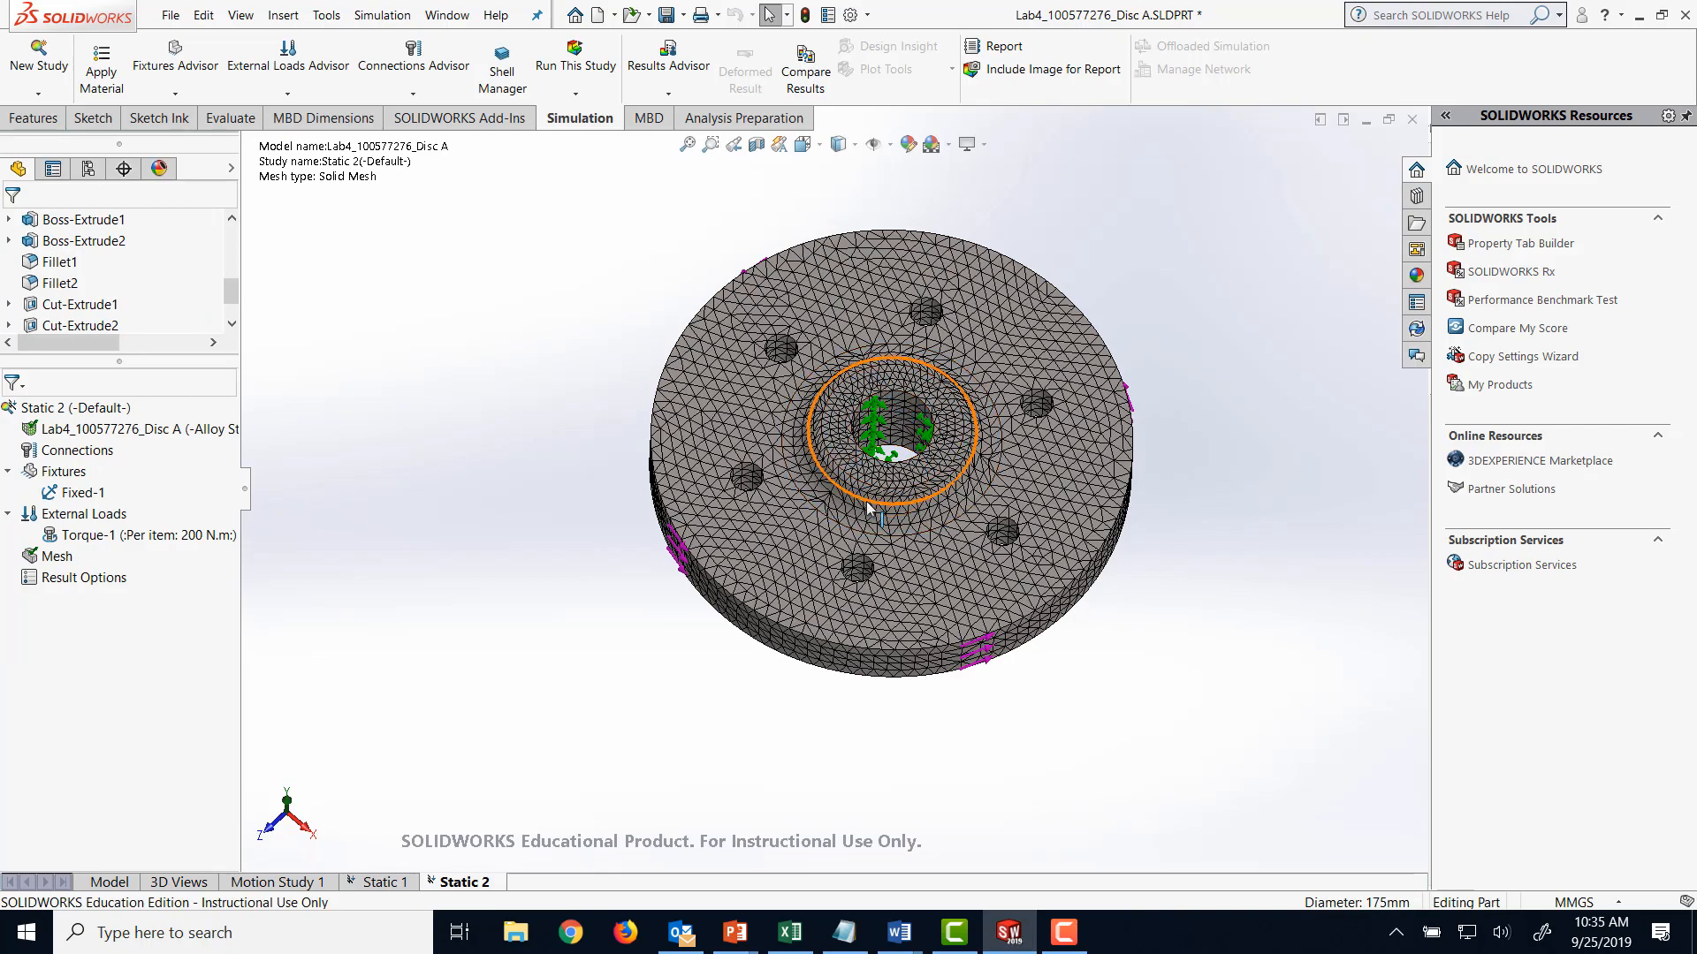
{"action": "middle_click_drag", "start_coordinate": [660, 646], "coordinate": [669, 586]}
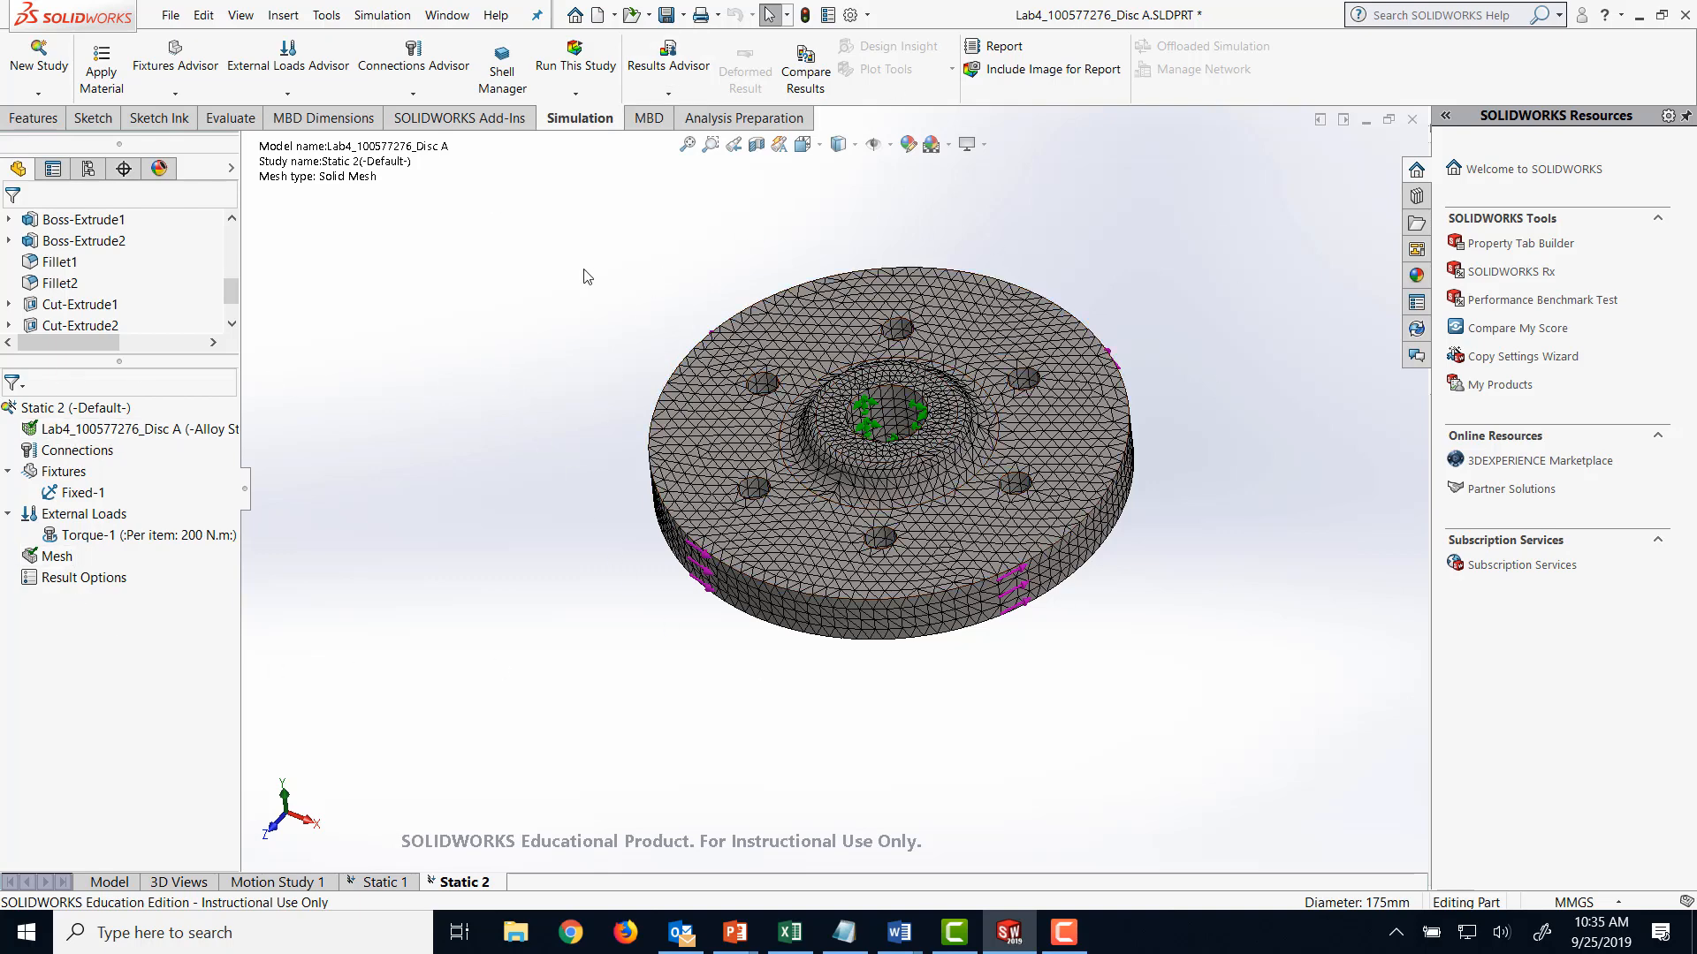
- Run the Static 2 study on the disc and save the part with its results
{"action": "left_click", "coordinate": [596, 76]}
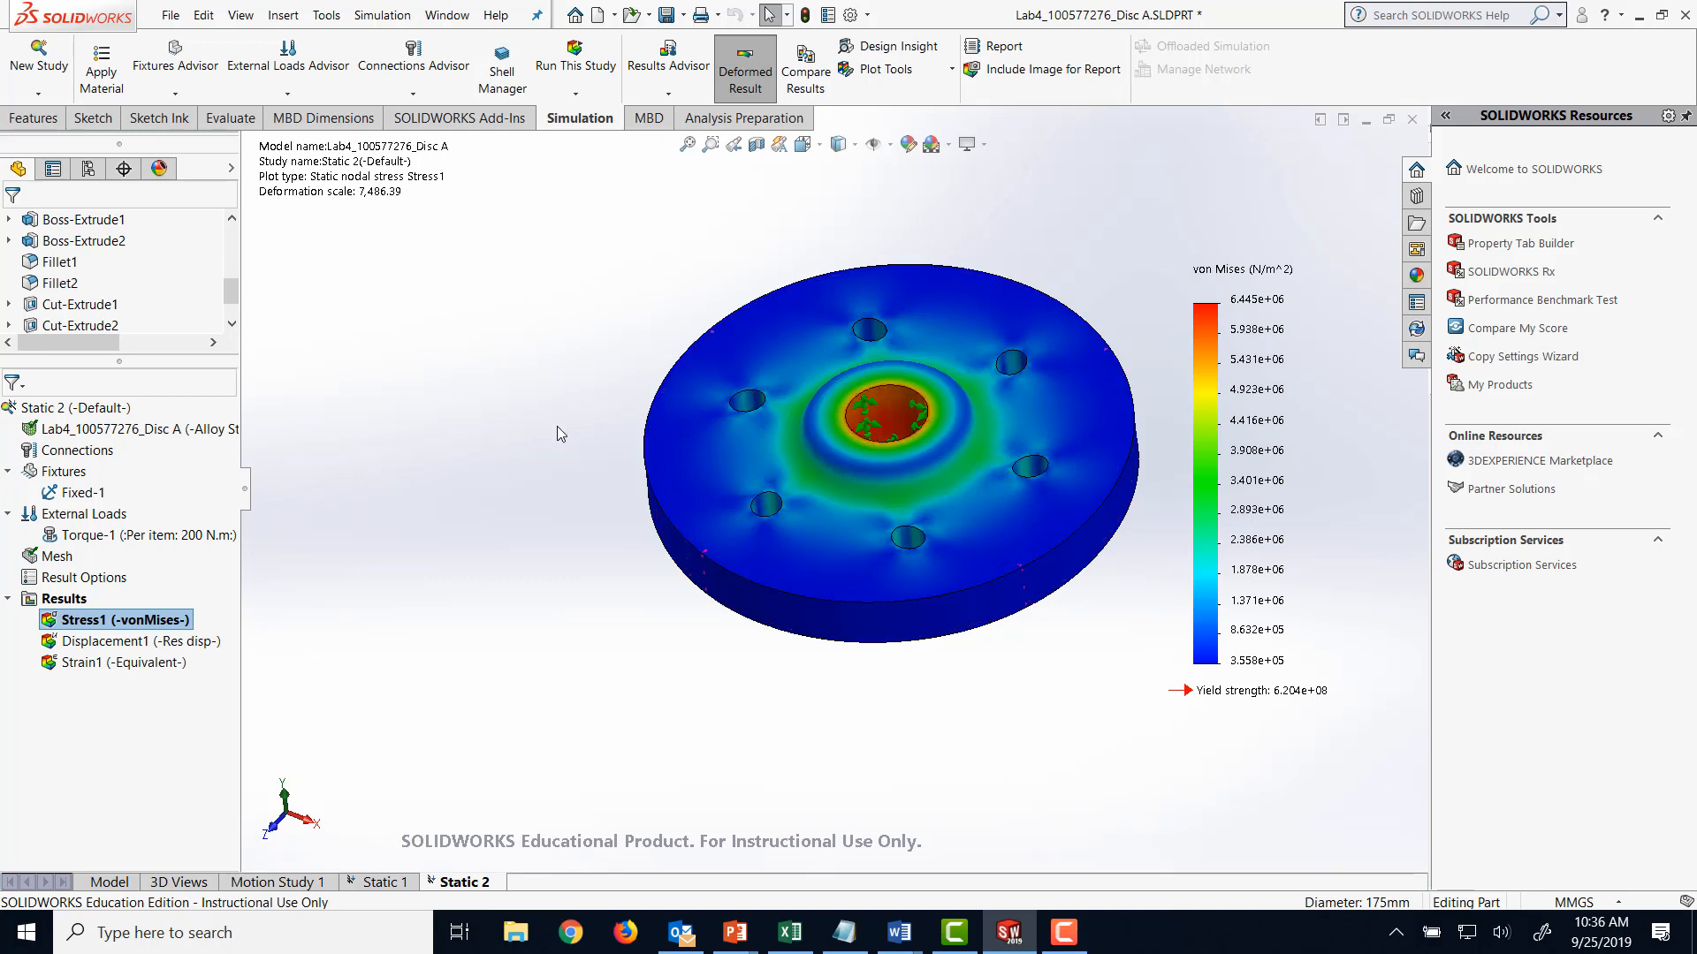
{"action": "double_click", "coordinate": [128, 642]}
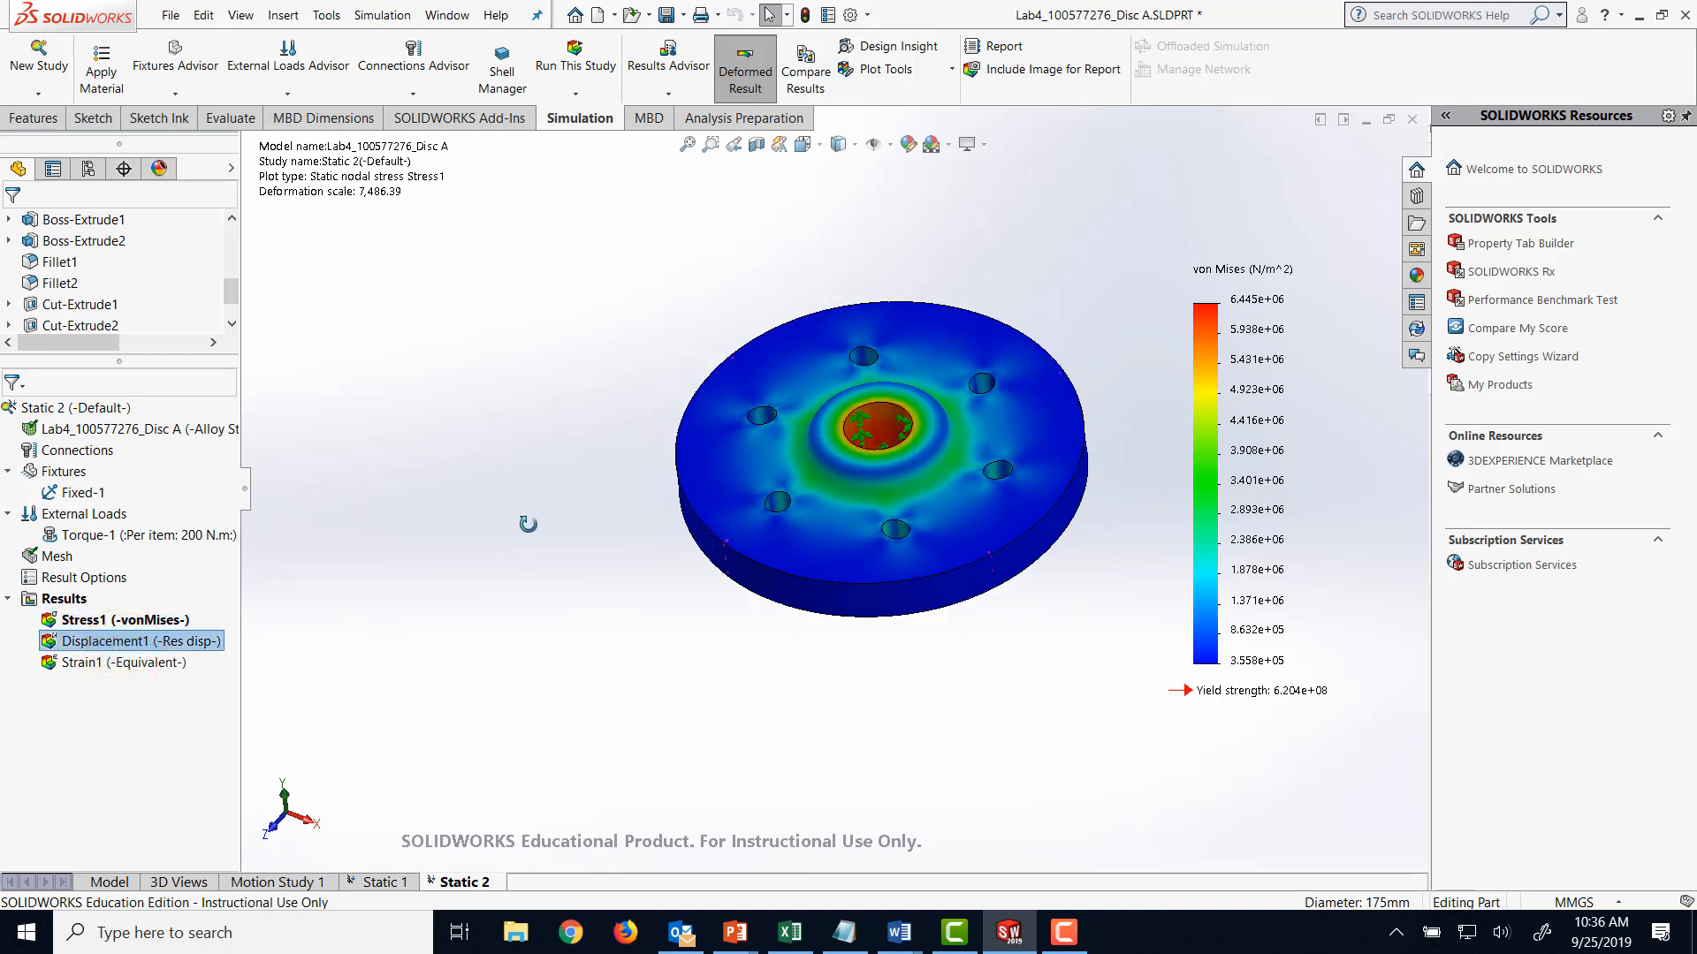
{"action": "middle_click_drag", "start_coordinate": [528, 524], "coordinate": [569, 676]}
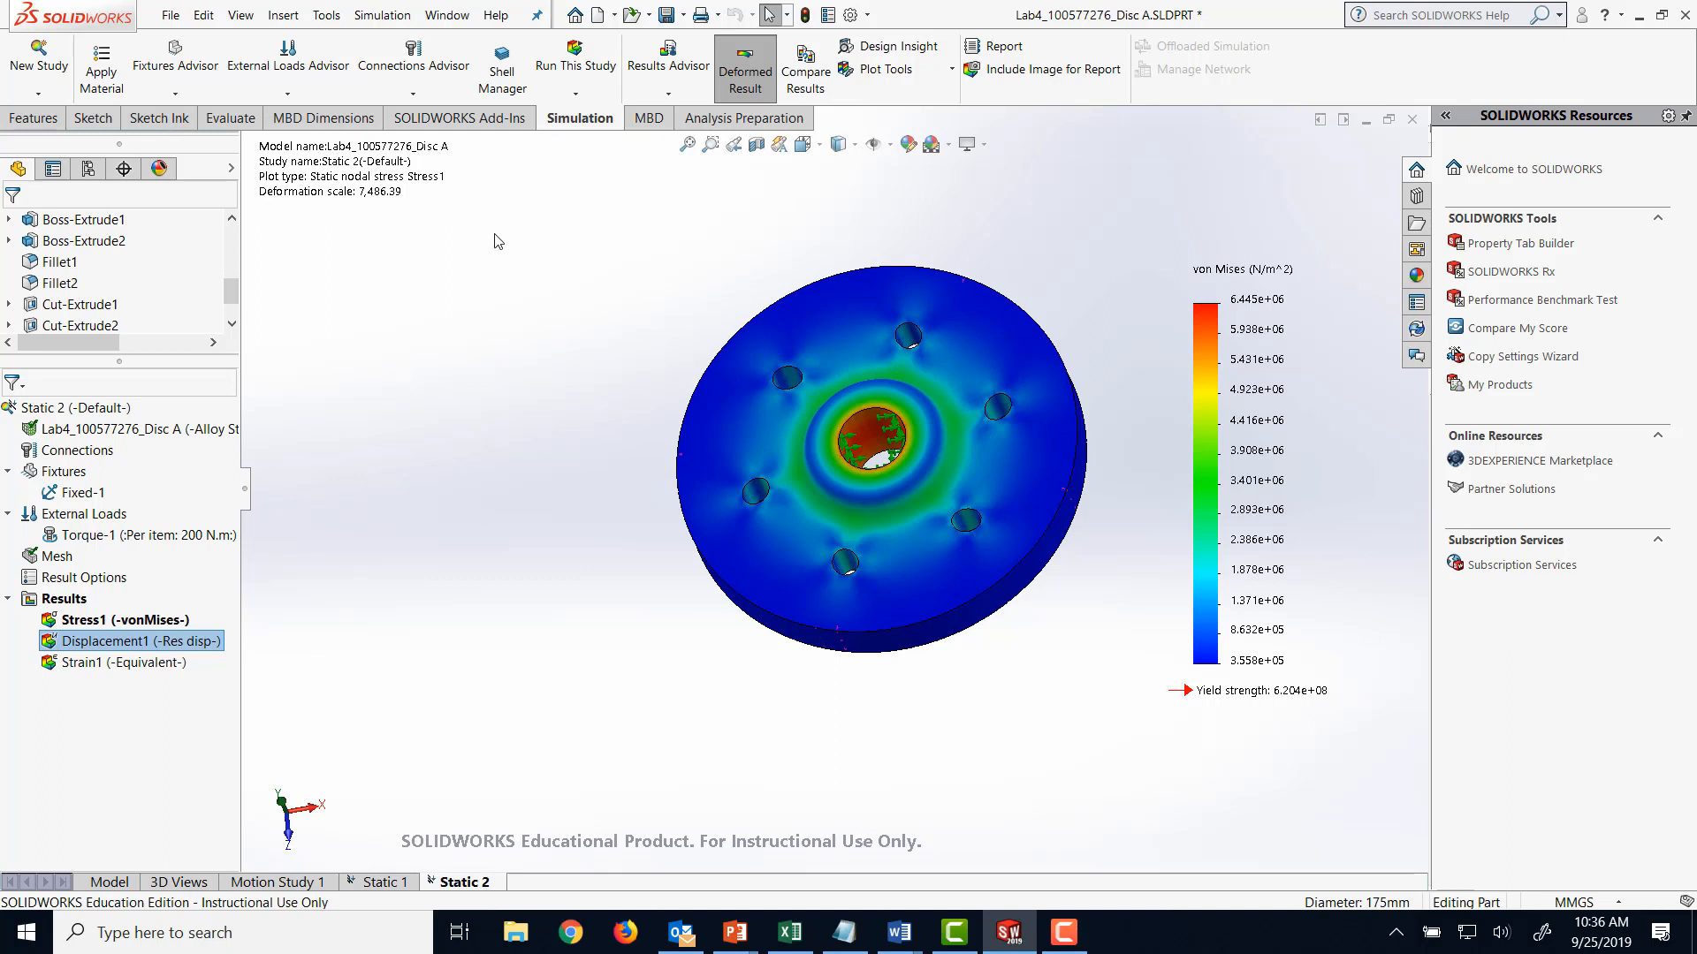
{"action": "left_click", "coordinate": [666, 15]}
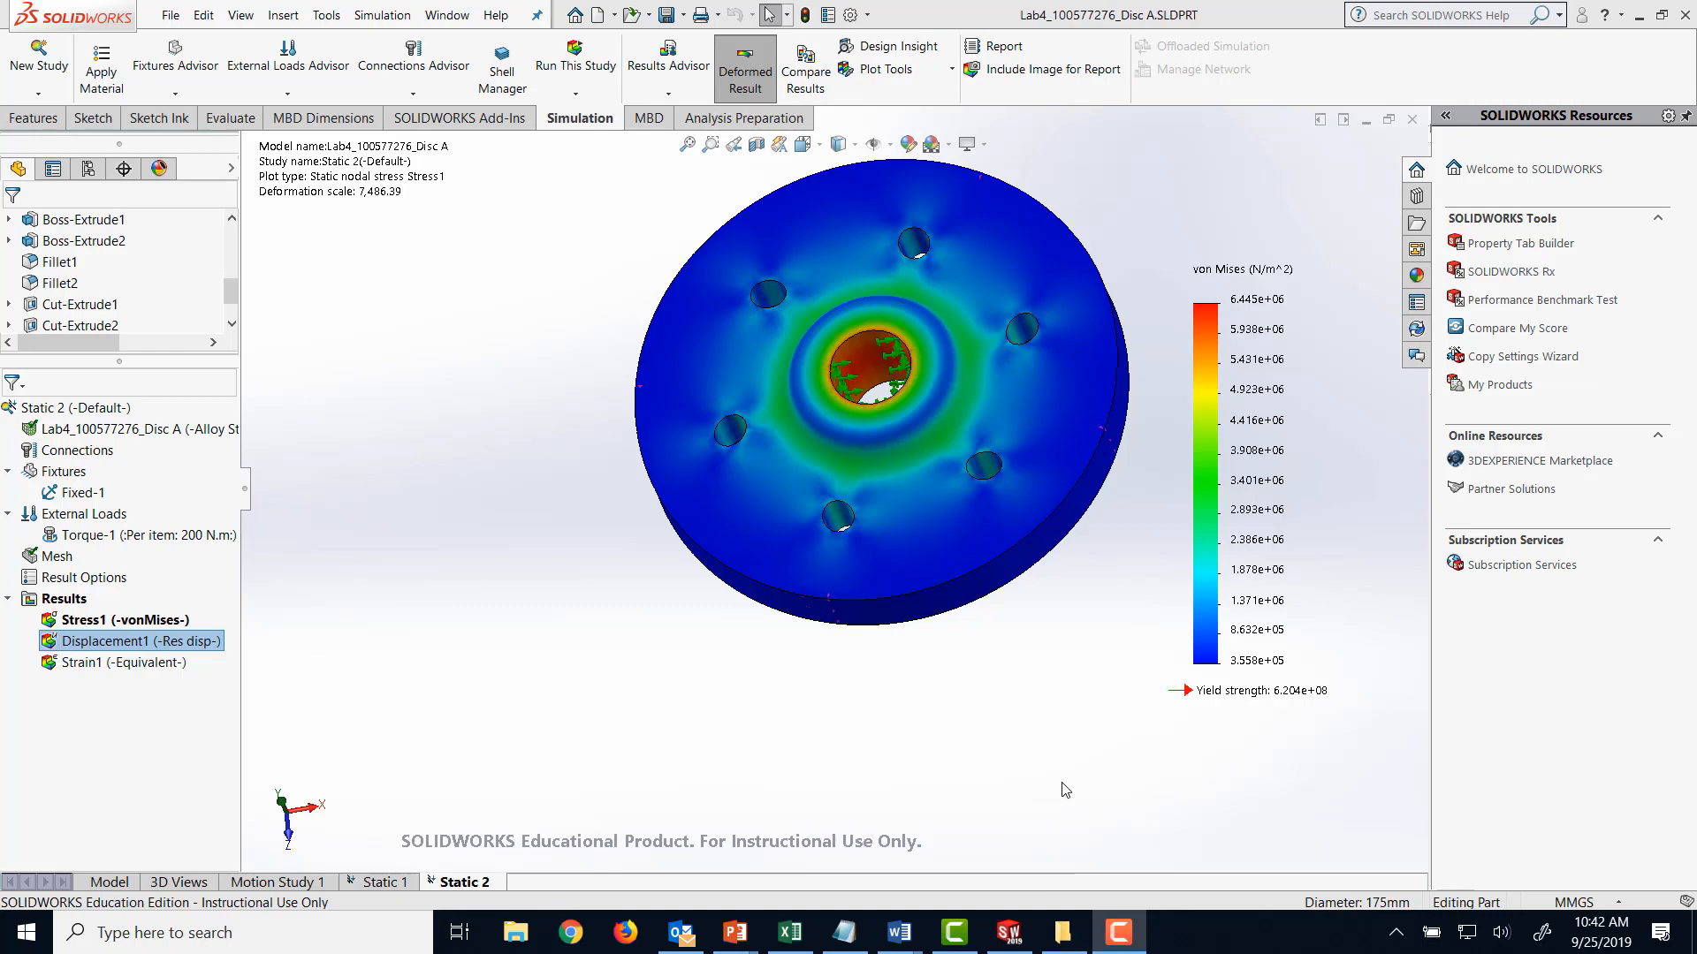
- Switch to File Explorer and check the Lab4 folder for the Static 1 and Static 2 result files and subfolders
{"action": "left_click", "coordinate": [1063, 932]}
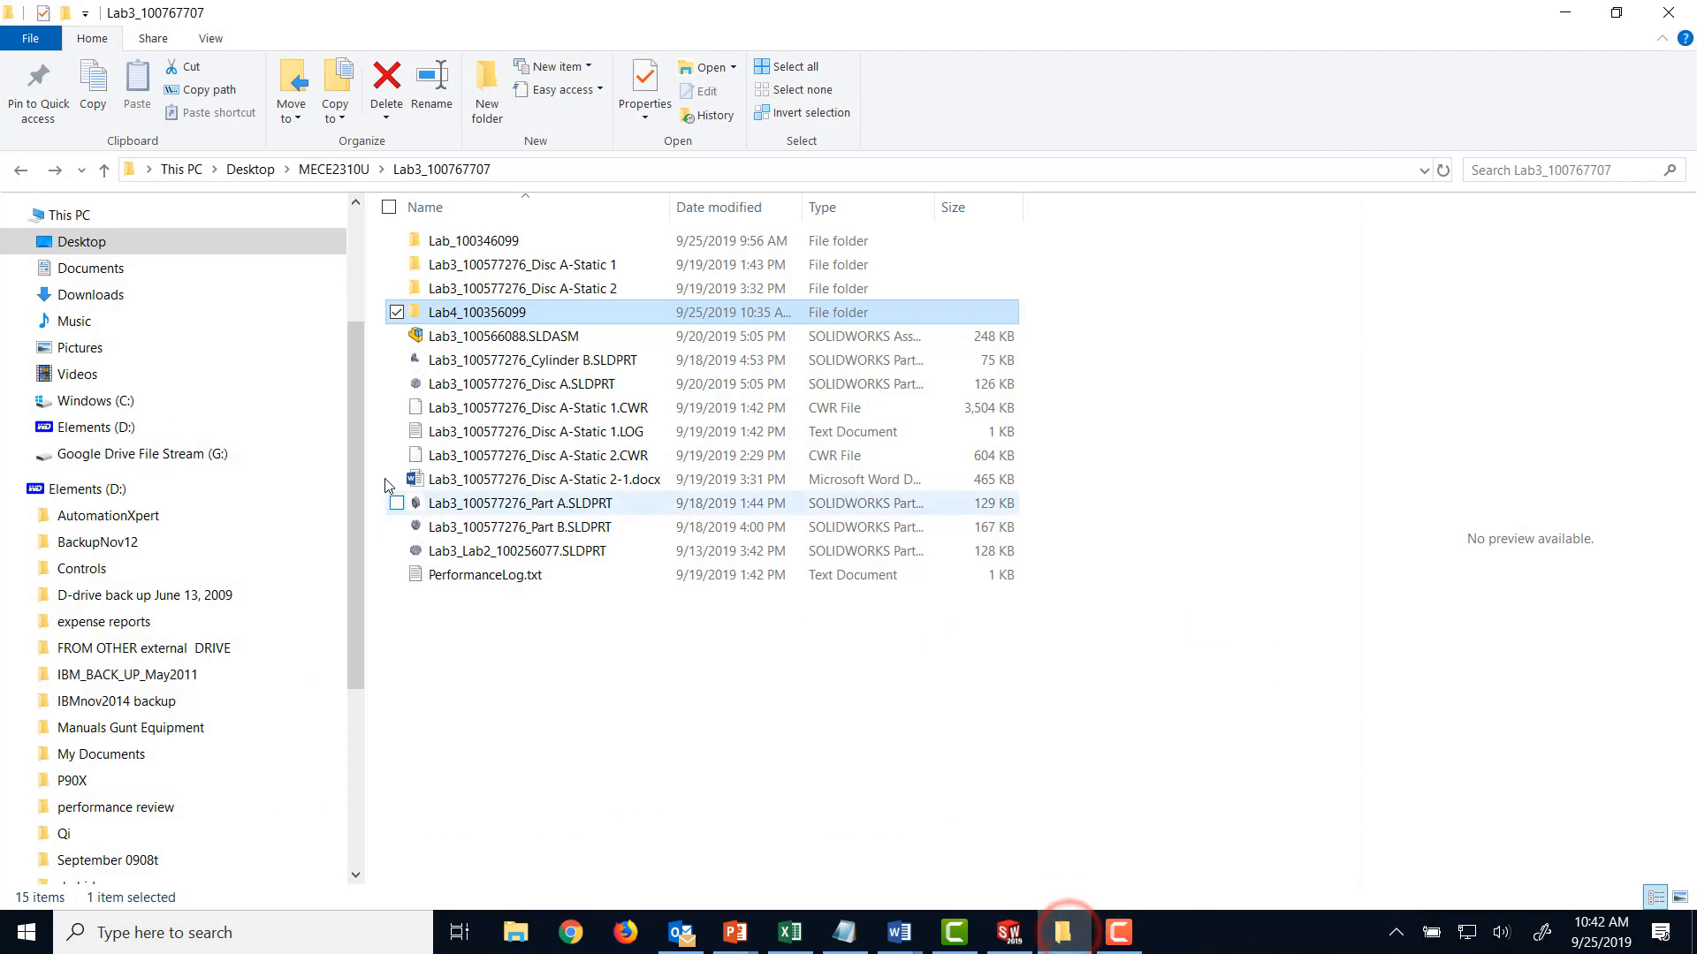
{"action": "double_click", "coordinate": [552, 314]}
{"action": "left_click", "coordinate": [556, 314]}
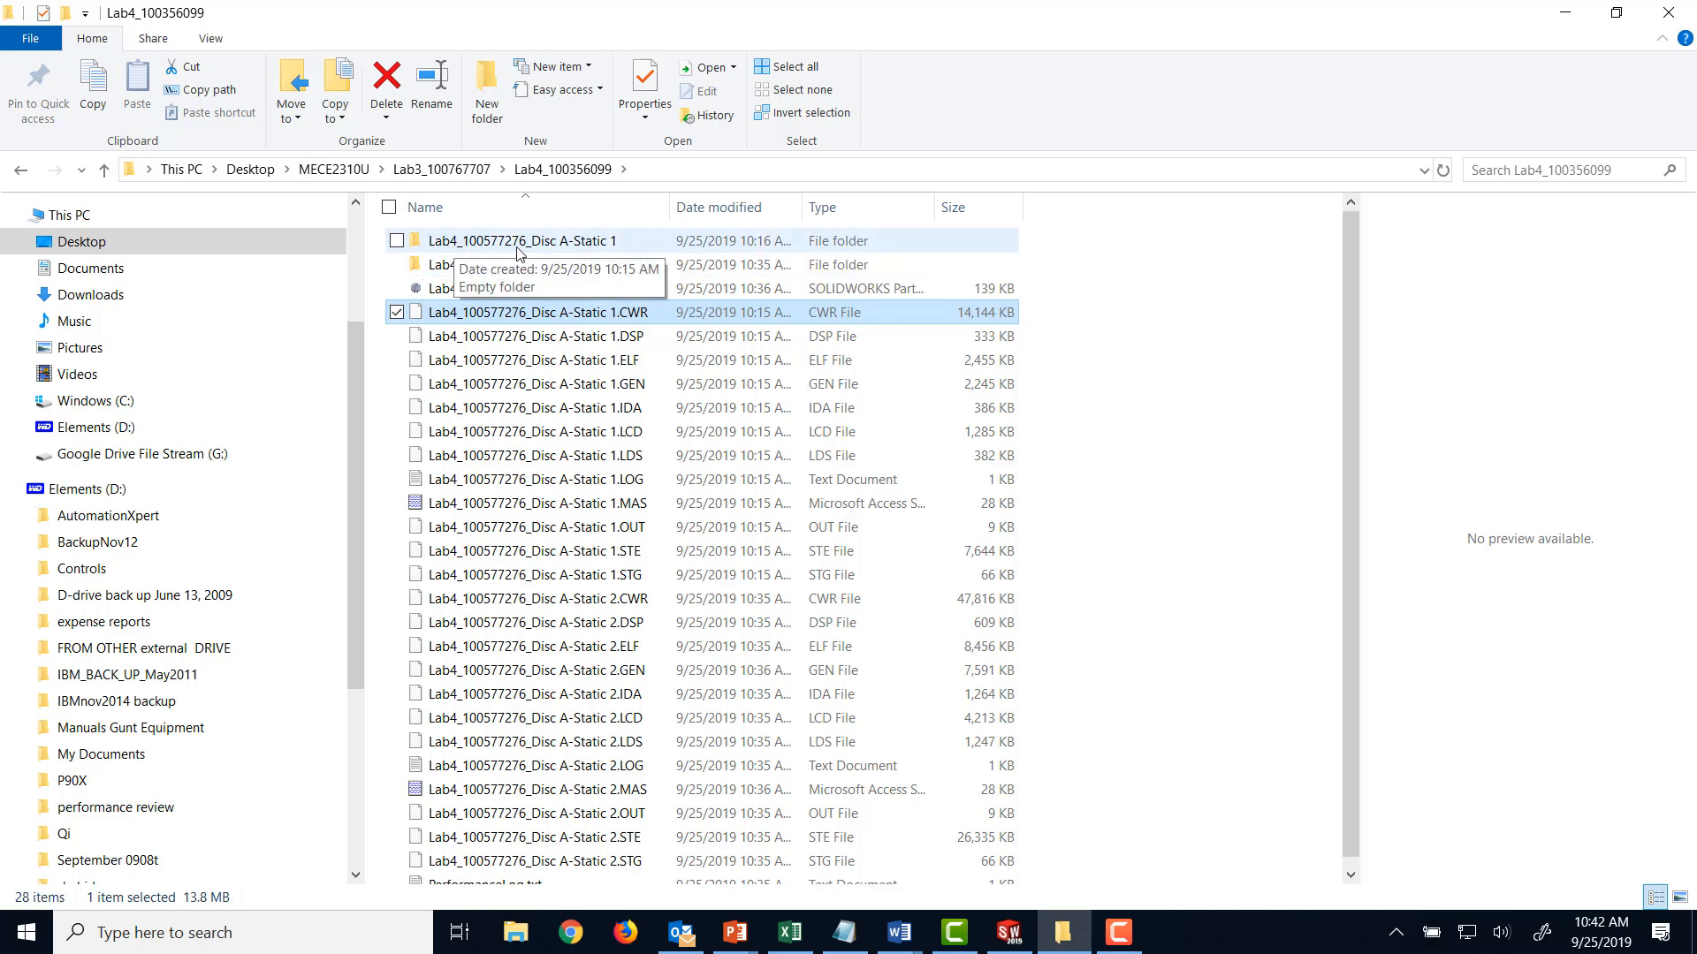
{"action": "double_click", "coordinate": [548, 242]}
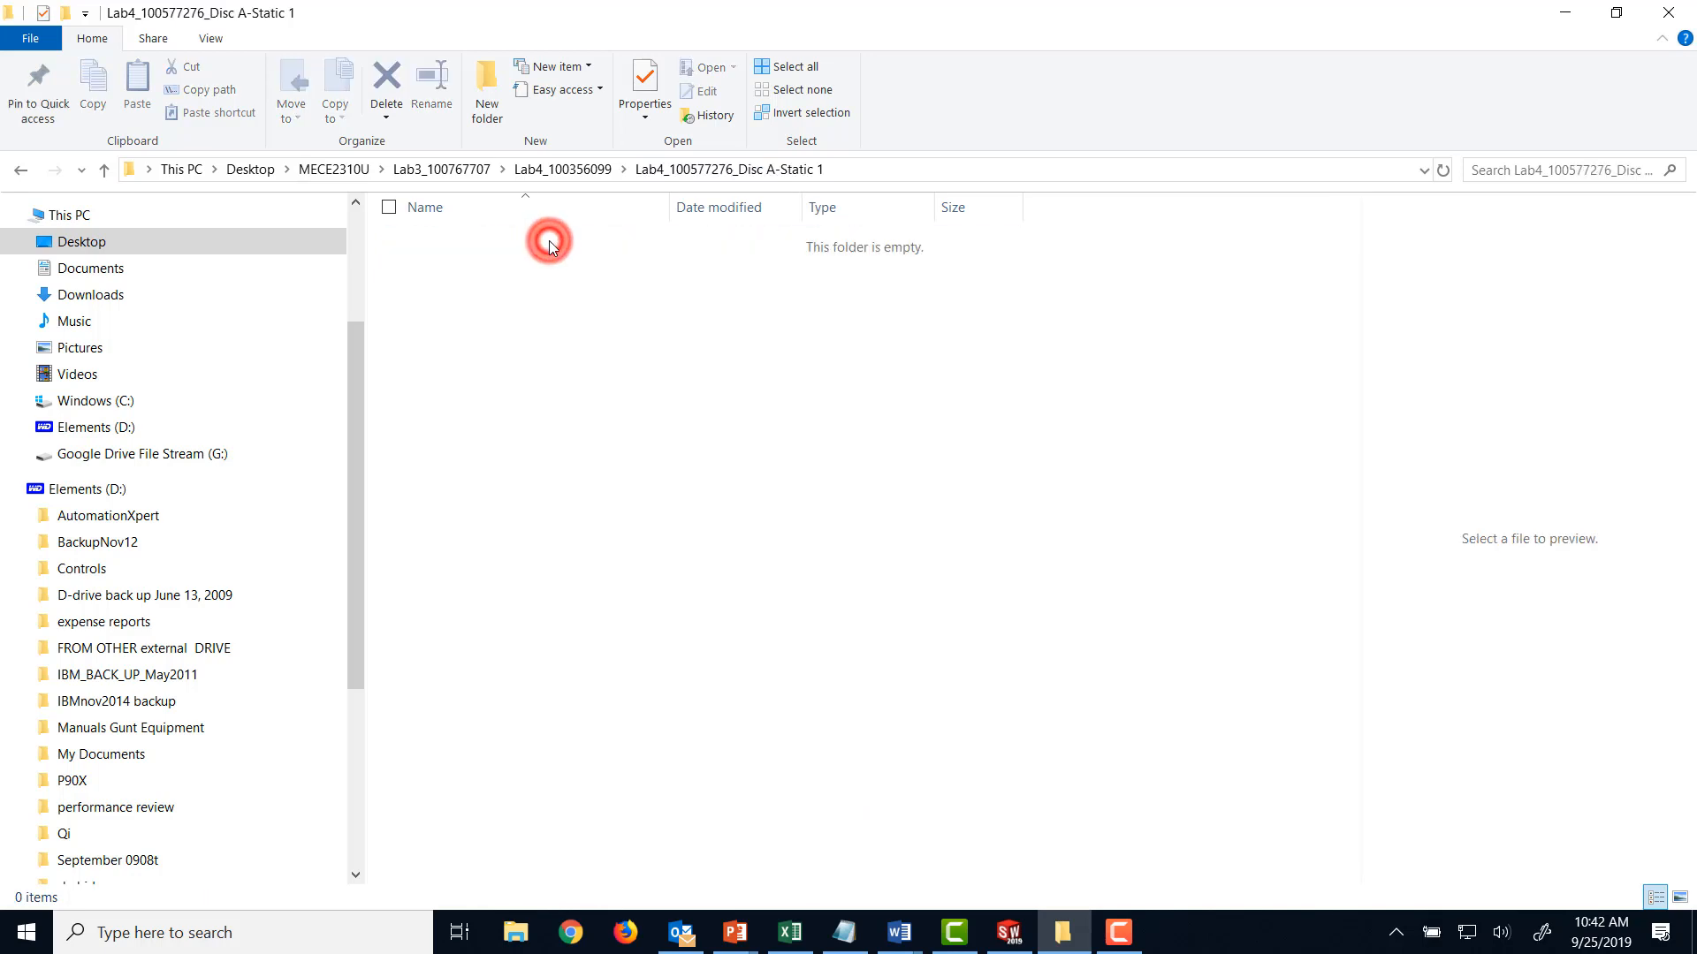
{"action": "left_click", "coordinate": [104, 169]}
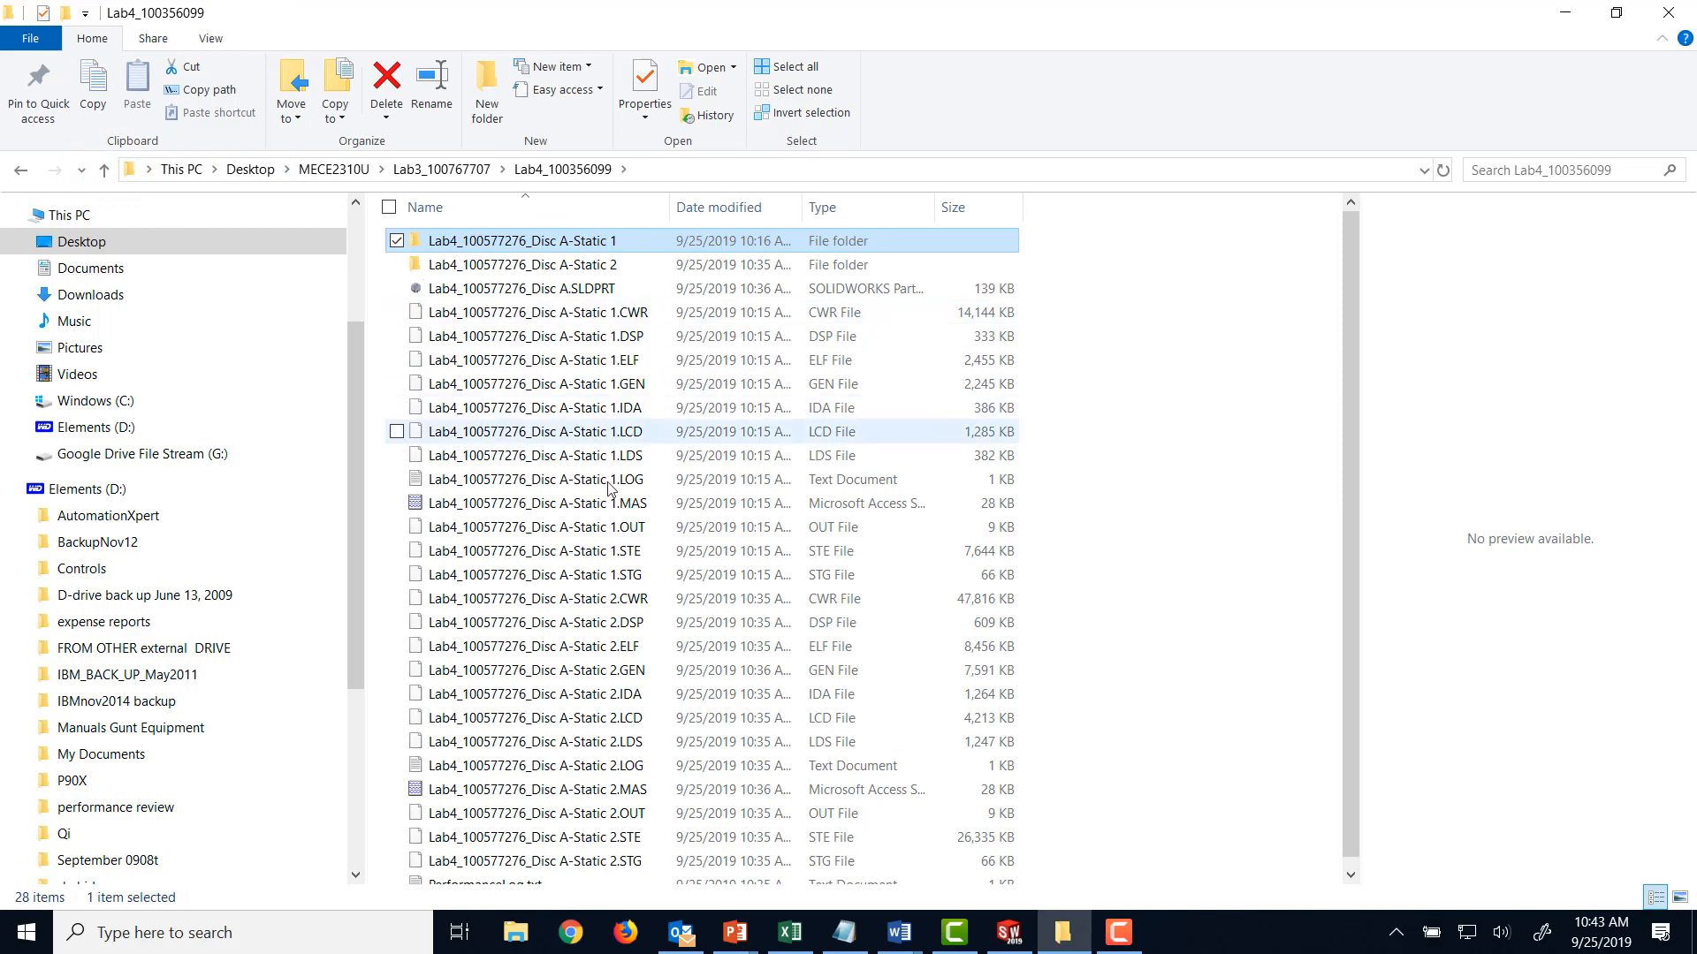
{"action": "scroll", "coordinate": [624, 495], "scroll_direction": "down", "scroll_amount": 1}
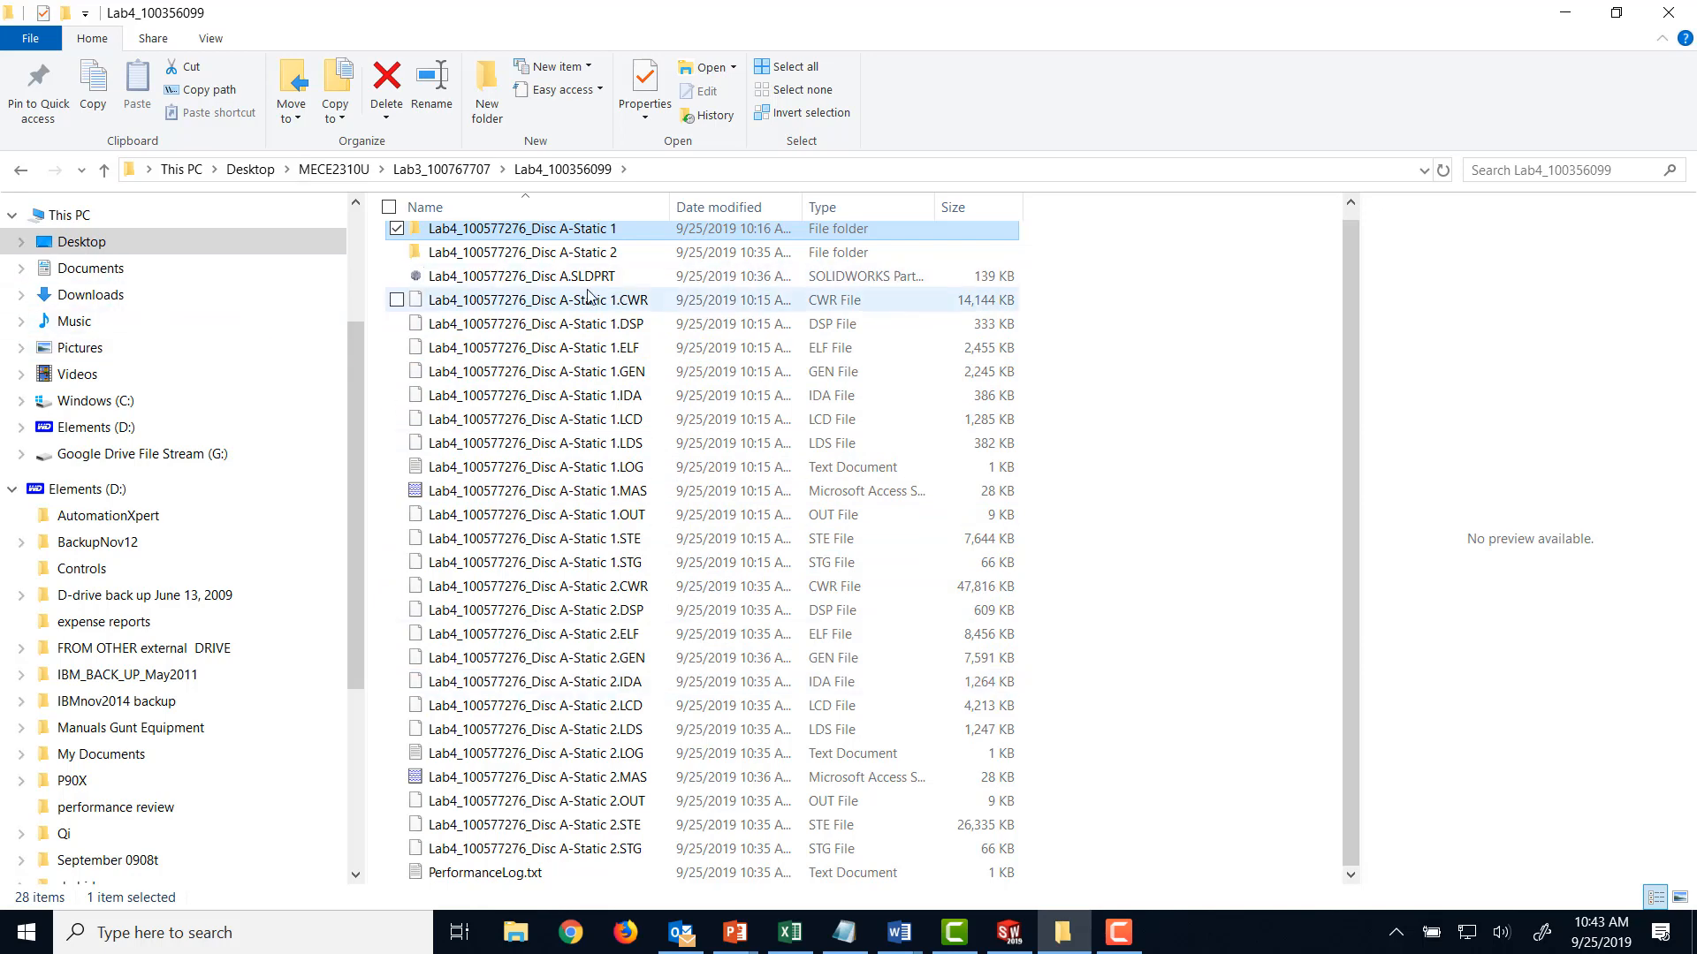
{"action": "left_click", "coordinate": [105, 169]}
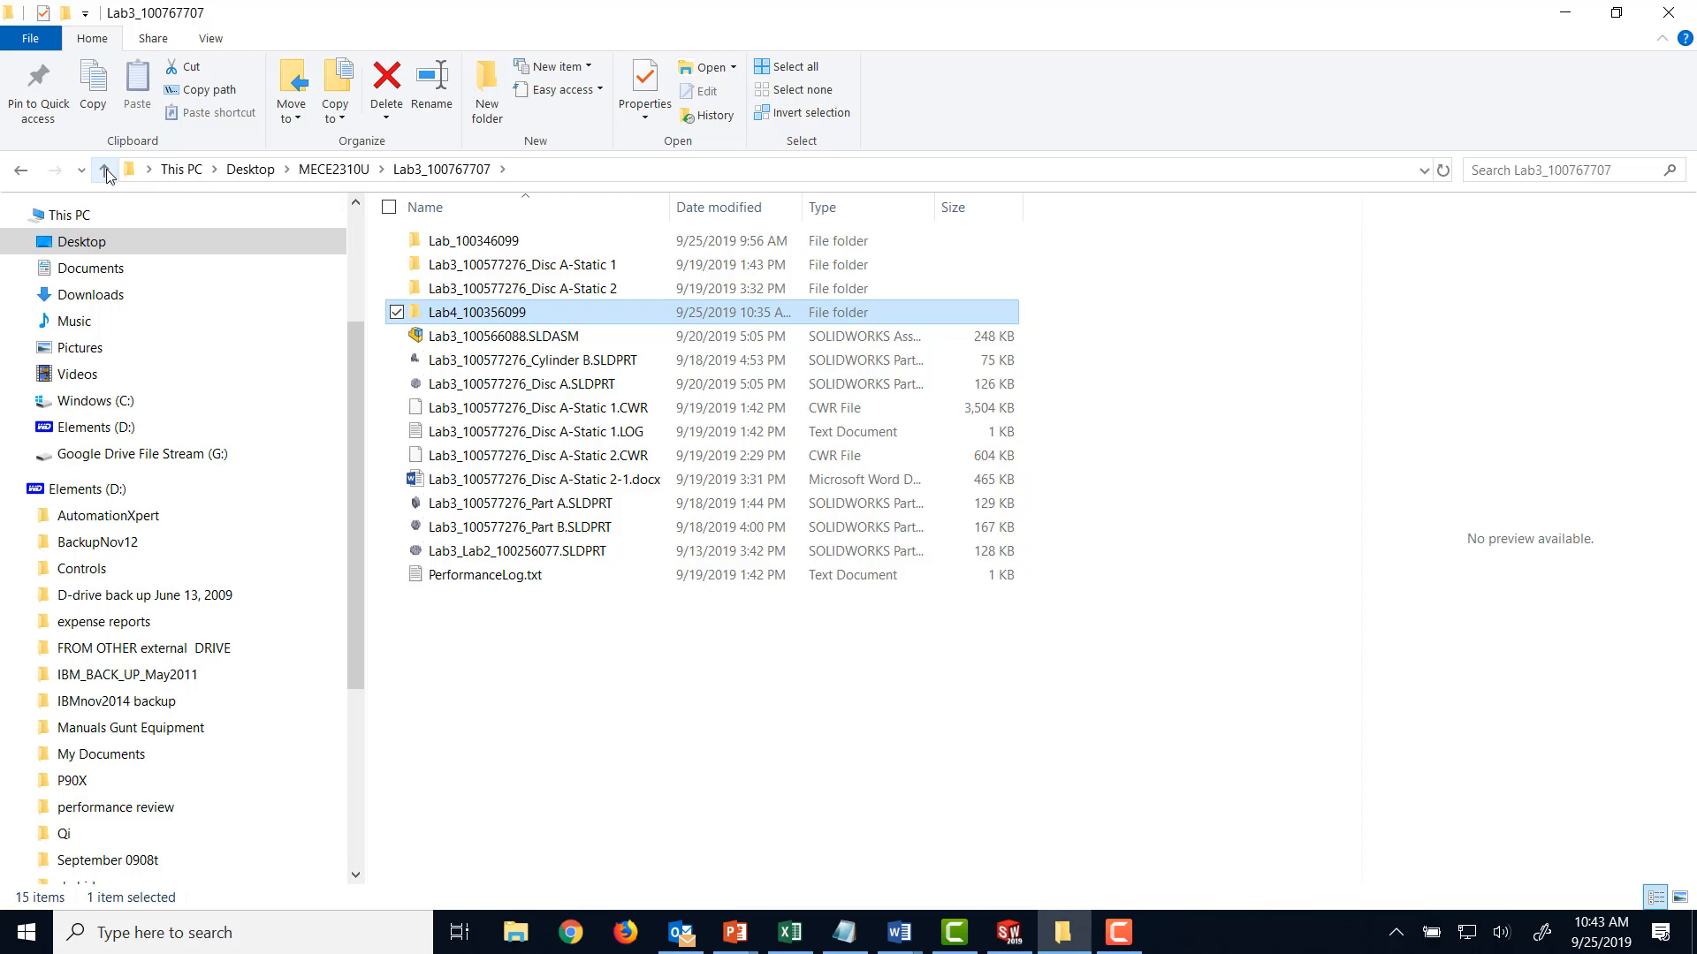
{"action": "left_click", "coordinate": [1565, 12]}
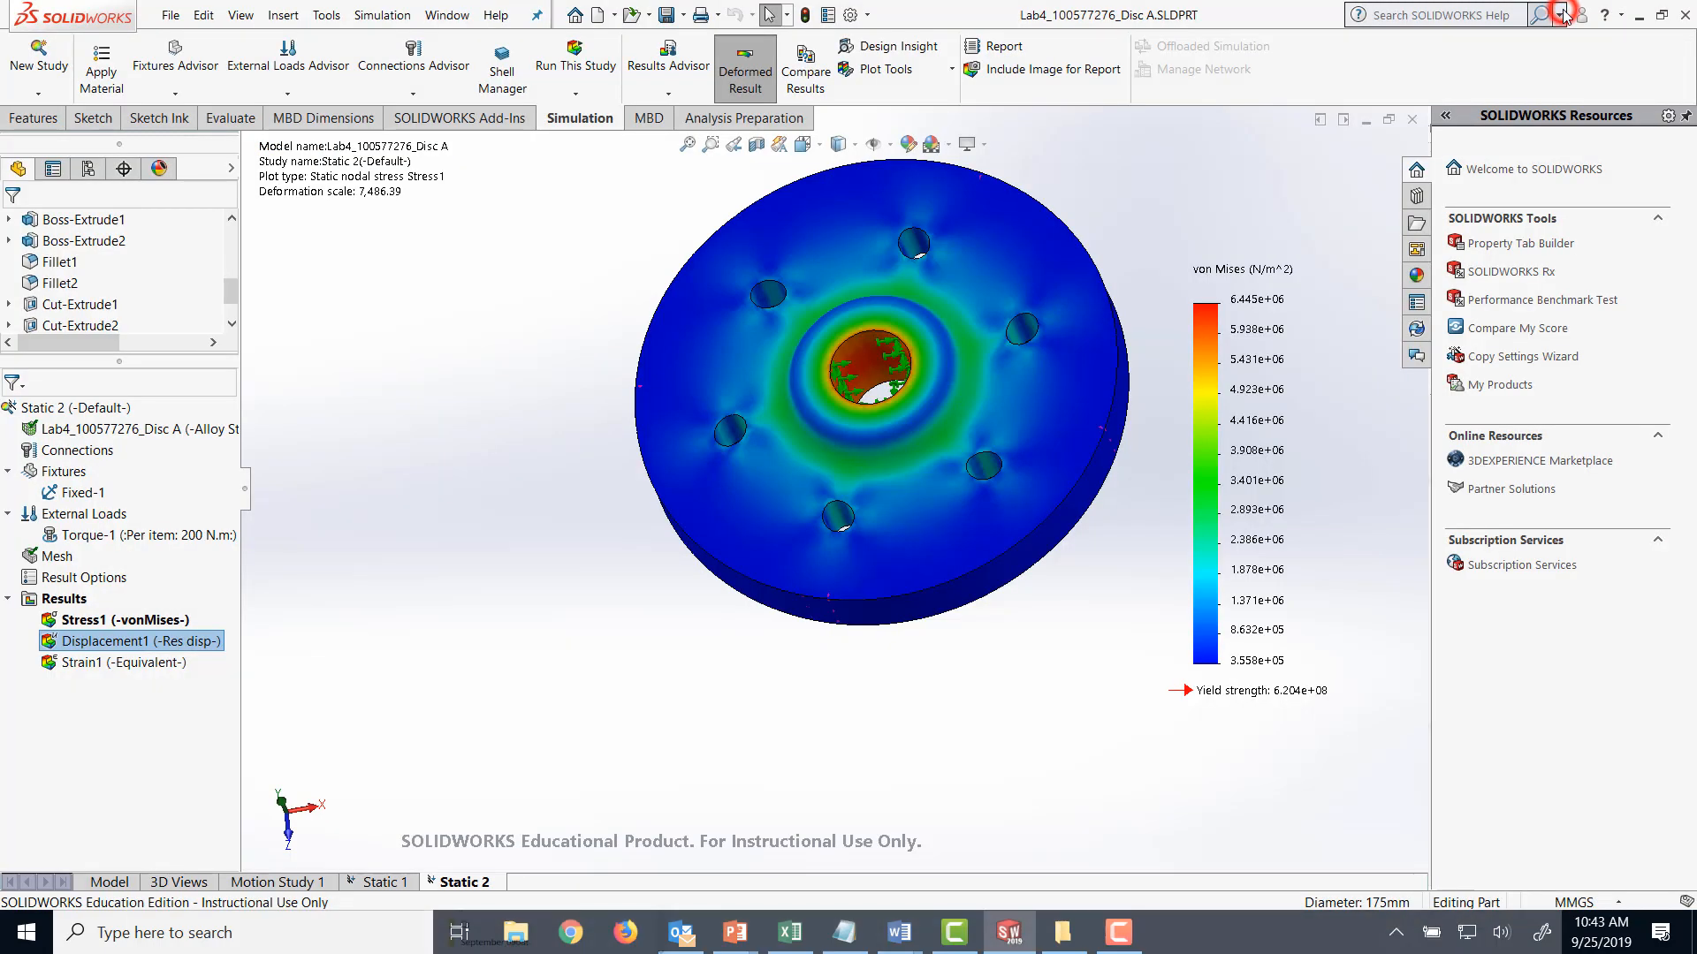
- Publish a Static 2 study report using the Static Study Format with the default sections, Letter paper and the report shown on publish
{"action": "left_click", "coordinate": [1192, 215]}
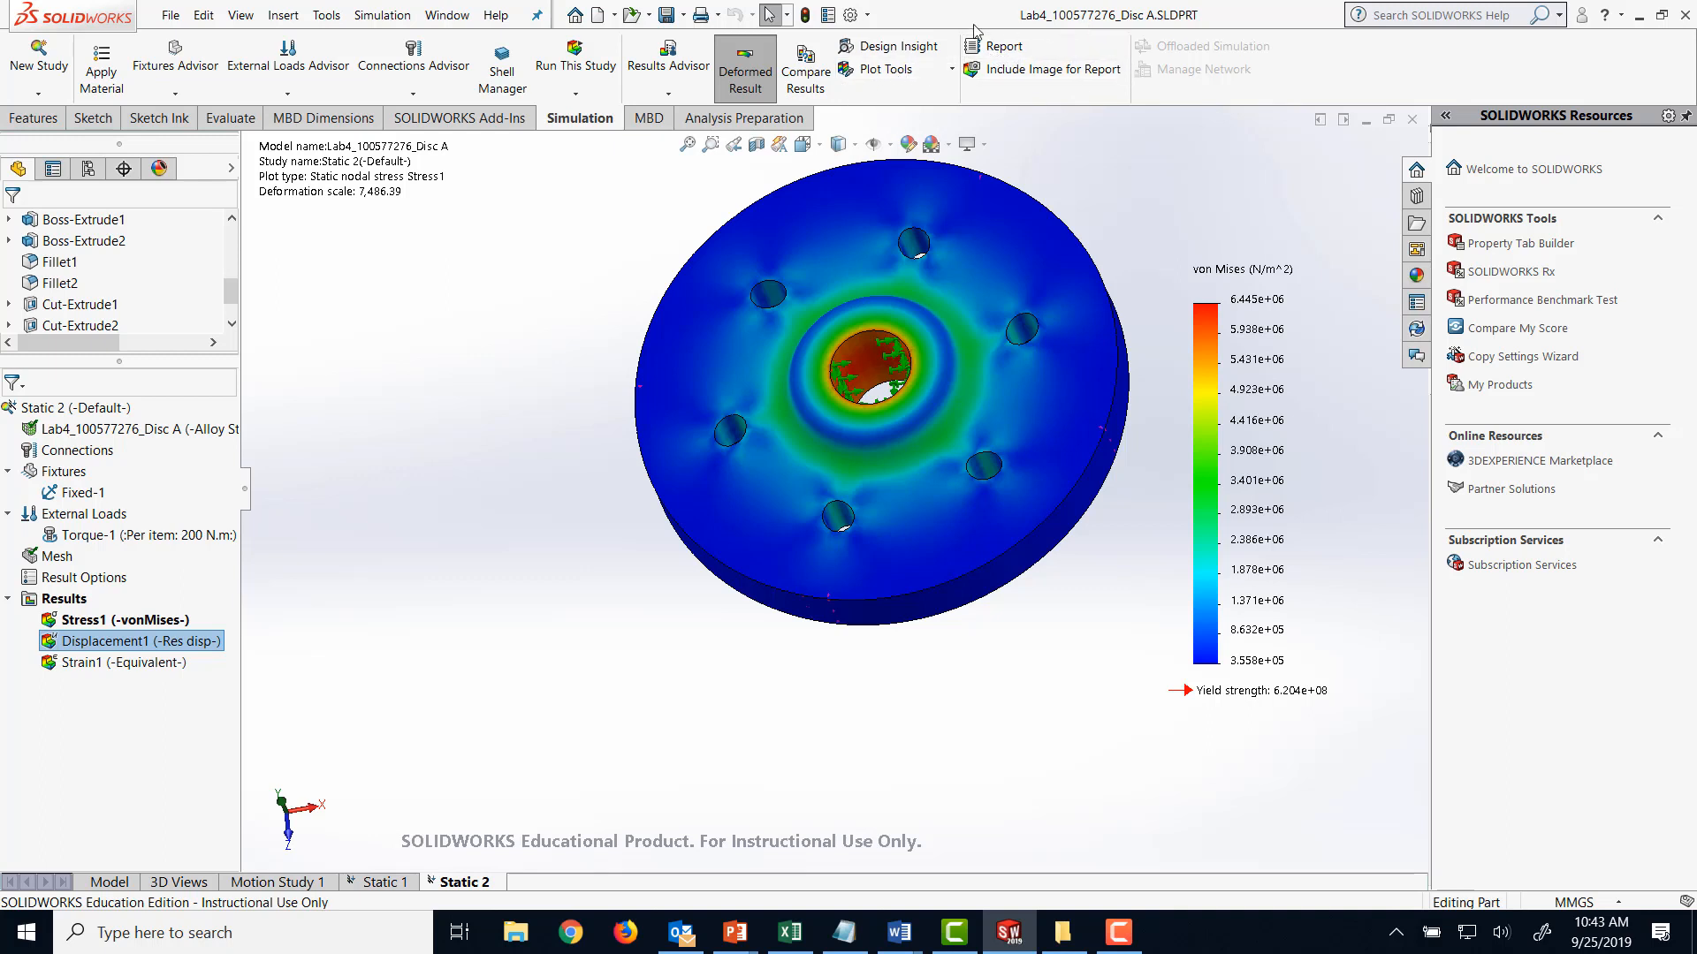
{"action": "left_click", "coordinate": [1010, 51]}
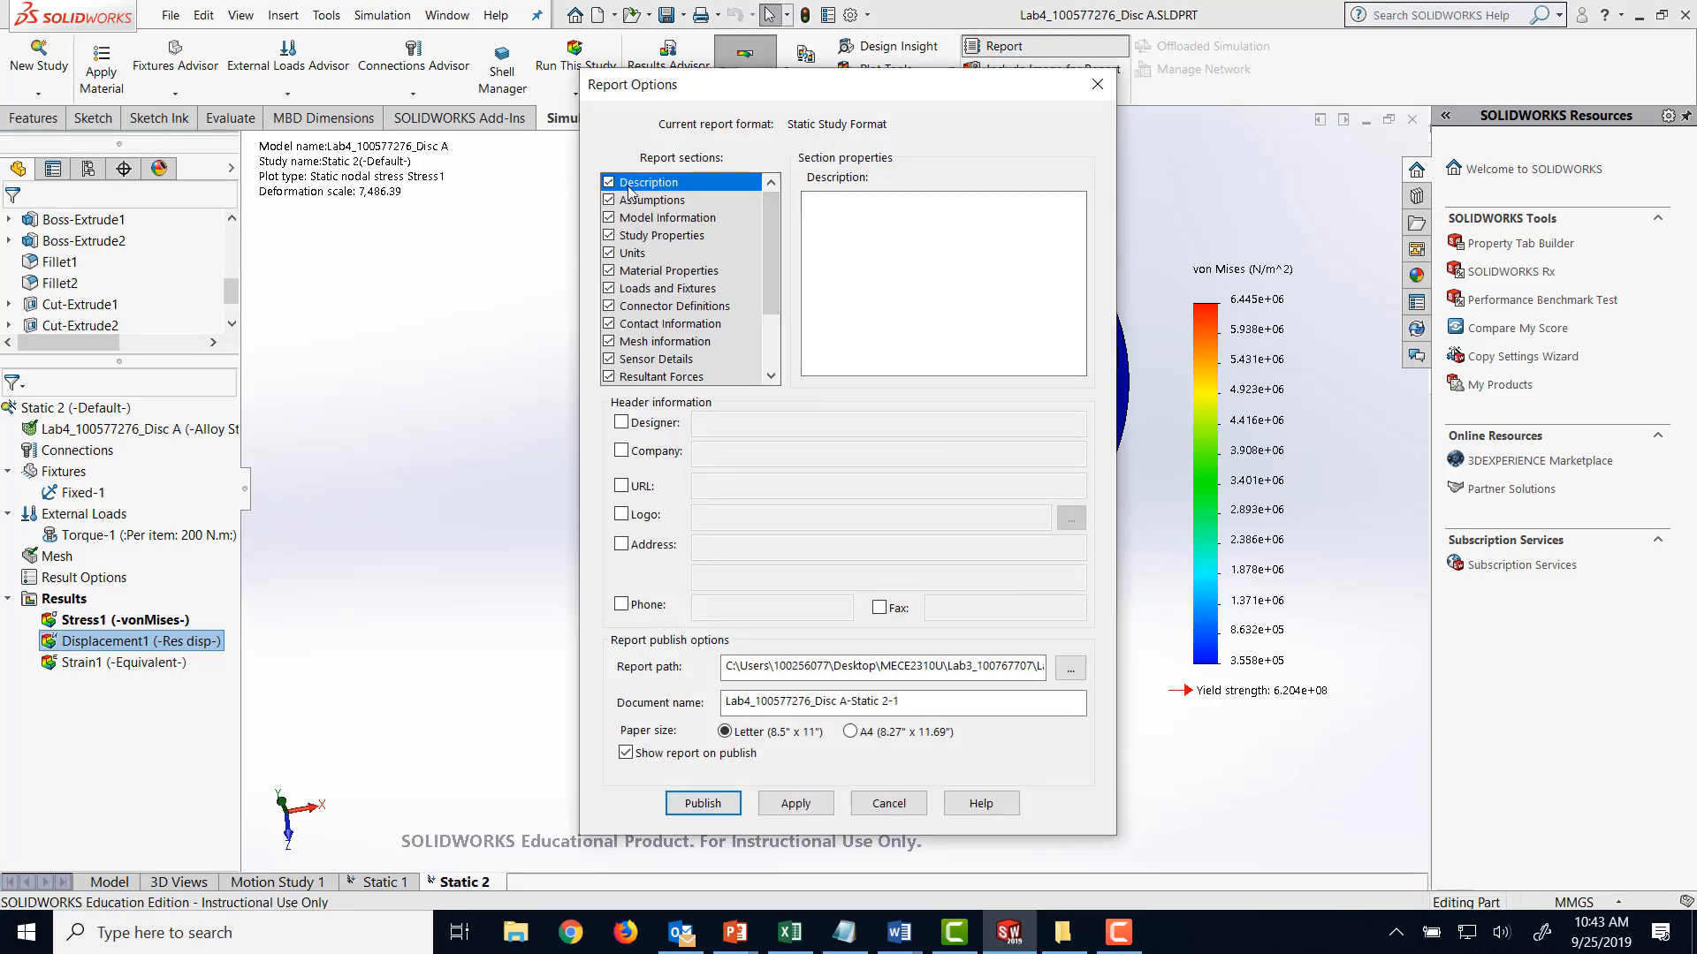
{"action": "left_click_drag", "start_coordinate": [773, 232], "coordinate": [770, 309]}
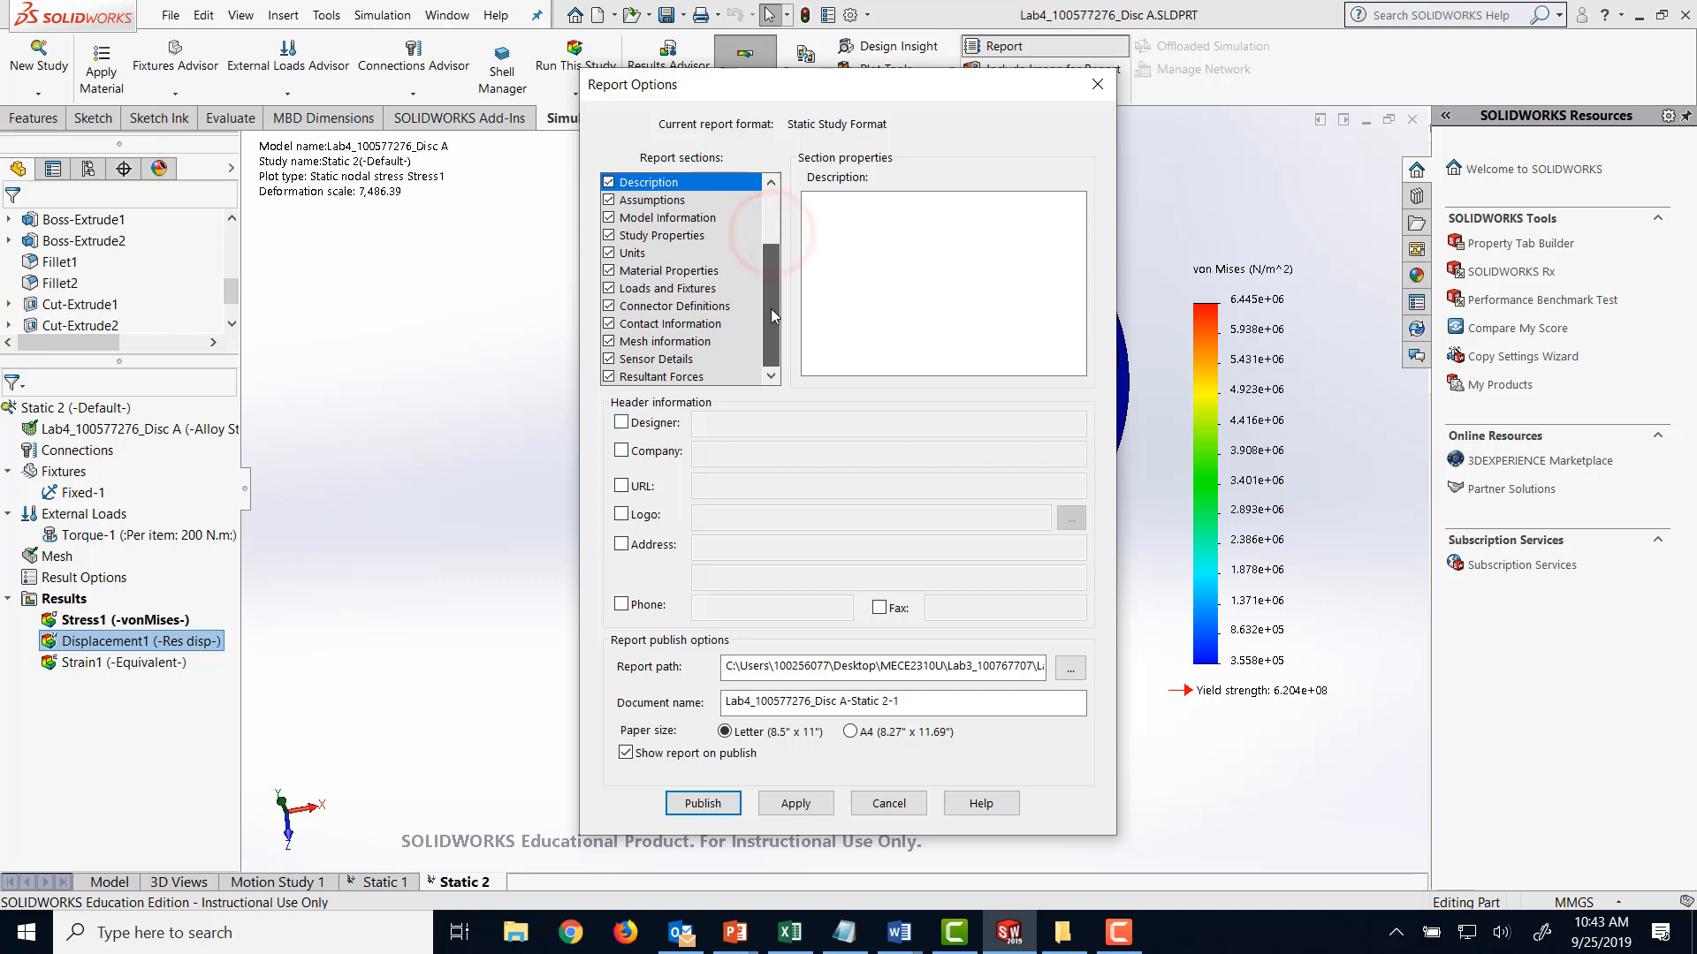
{"action": "left_click", "coordinate": [729, 425]}
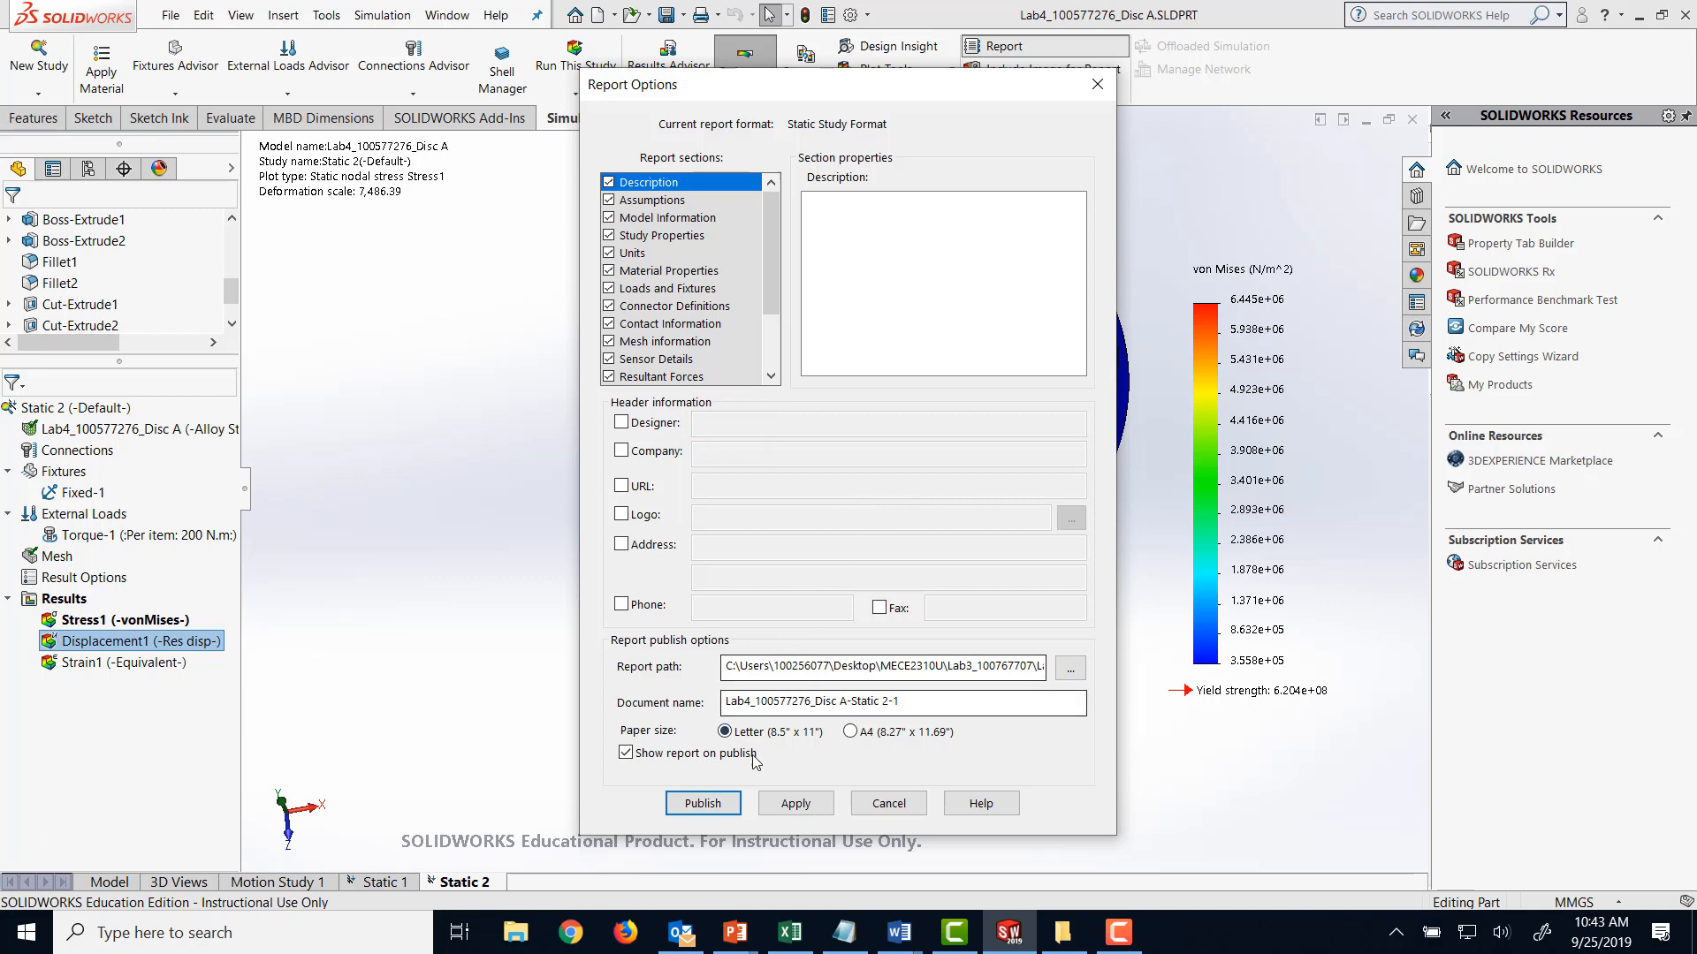
{"action": "left_click", "coordinate": [701, 804]}
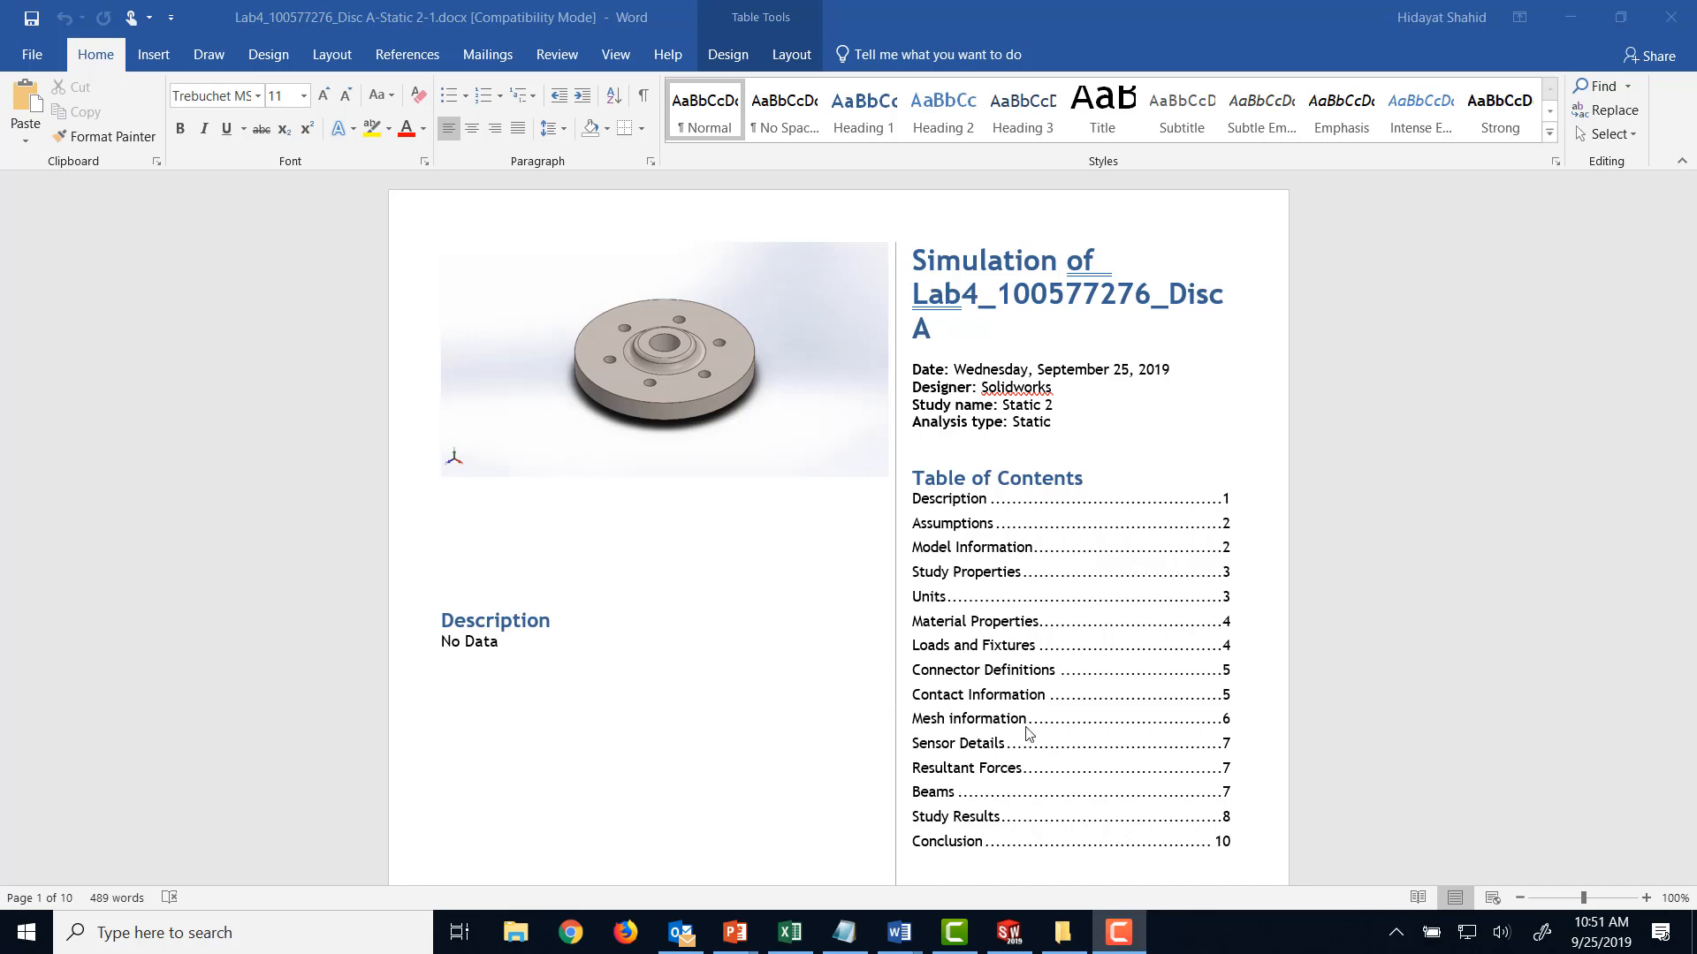
- Review the model information, study properties and units in the published Static 2 report in Word
{"action": "scroll", "coordinate": [1116, 643], "scroll_direction": "down", "scroll_amount": 1}
{"action": "scroll", "coordinate": [926, 590], "scroll_direction": "down", "scroll_amount": 15}
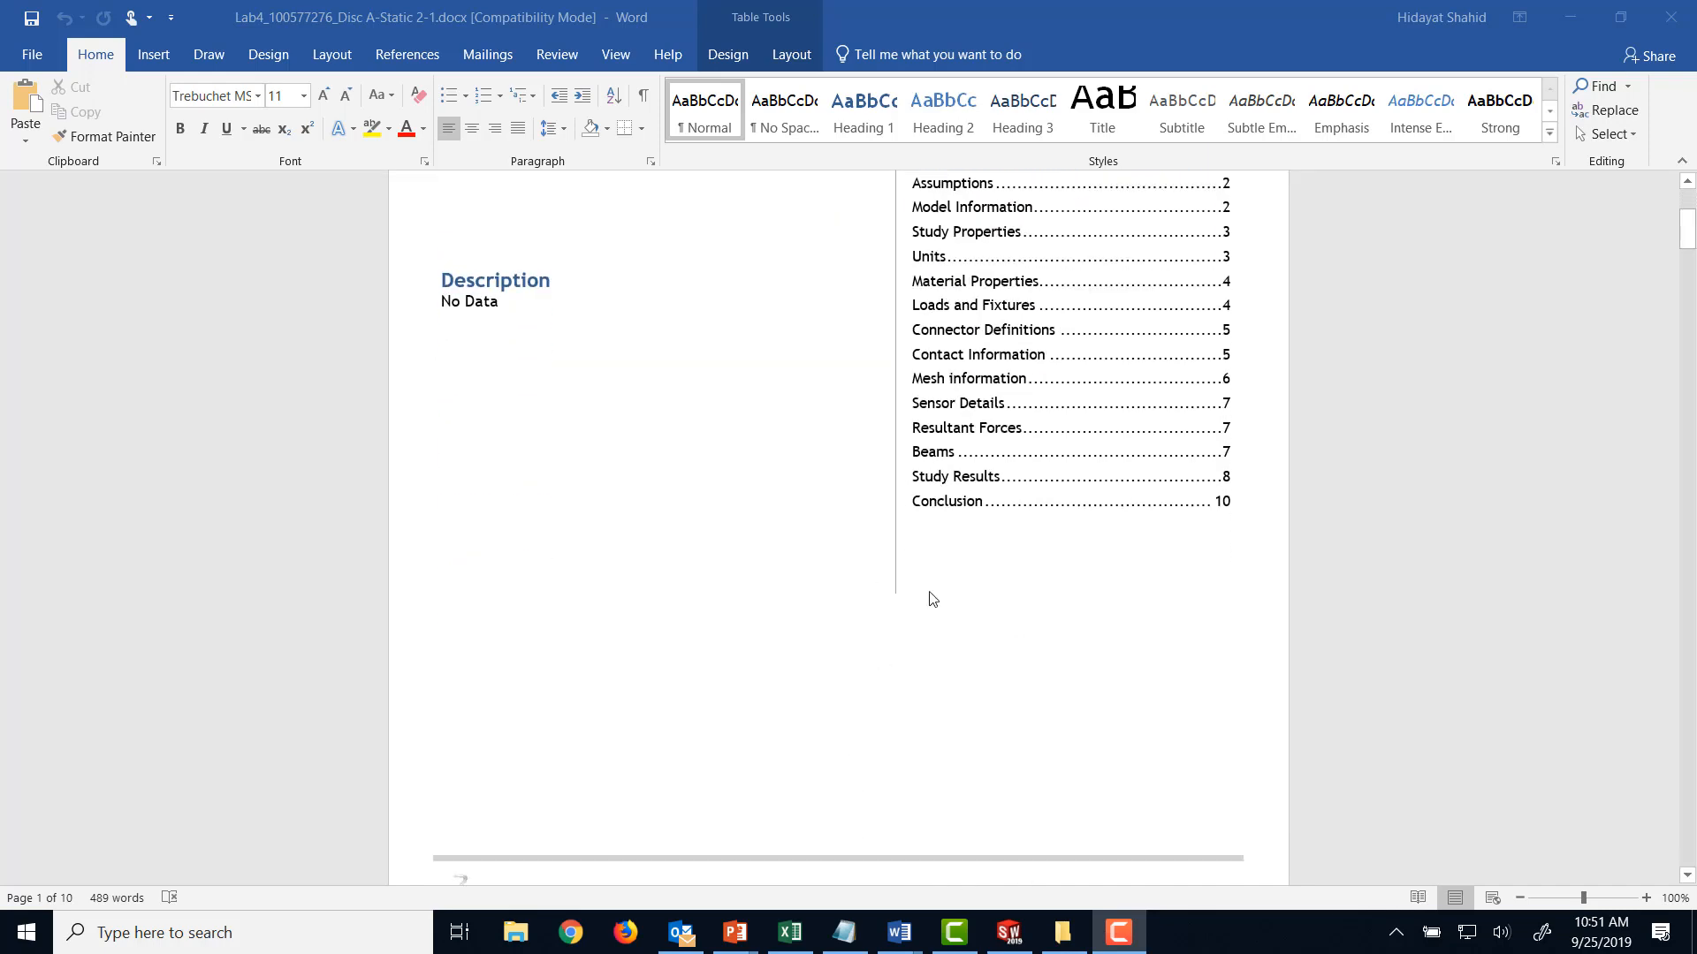
{"action": "scroll", "coordinate": [919, 582], "scroll_direction": "down", "scroll_amount": 4}
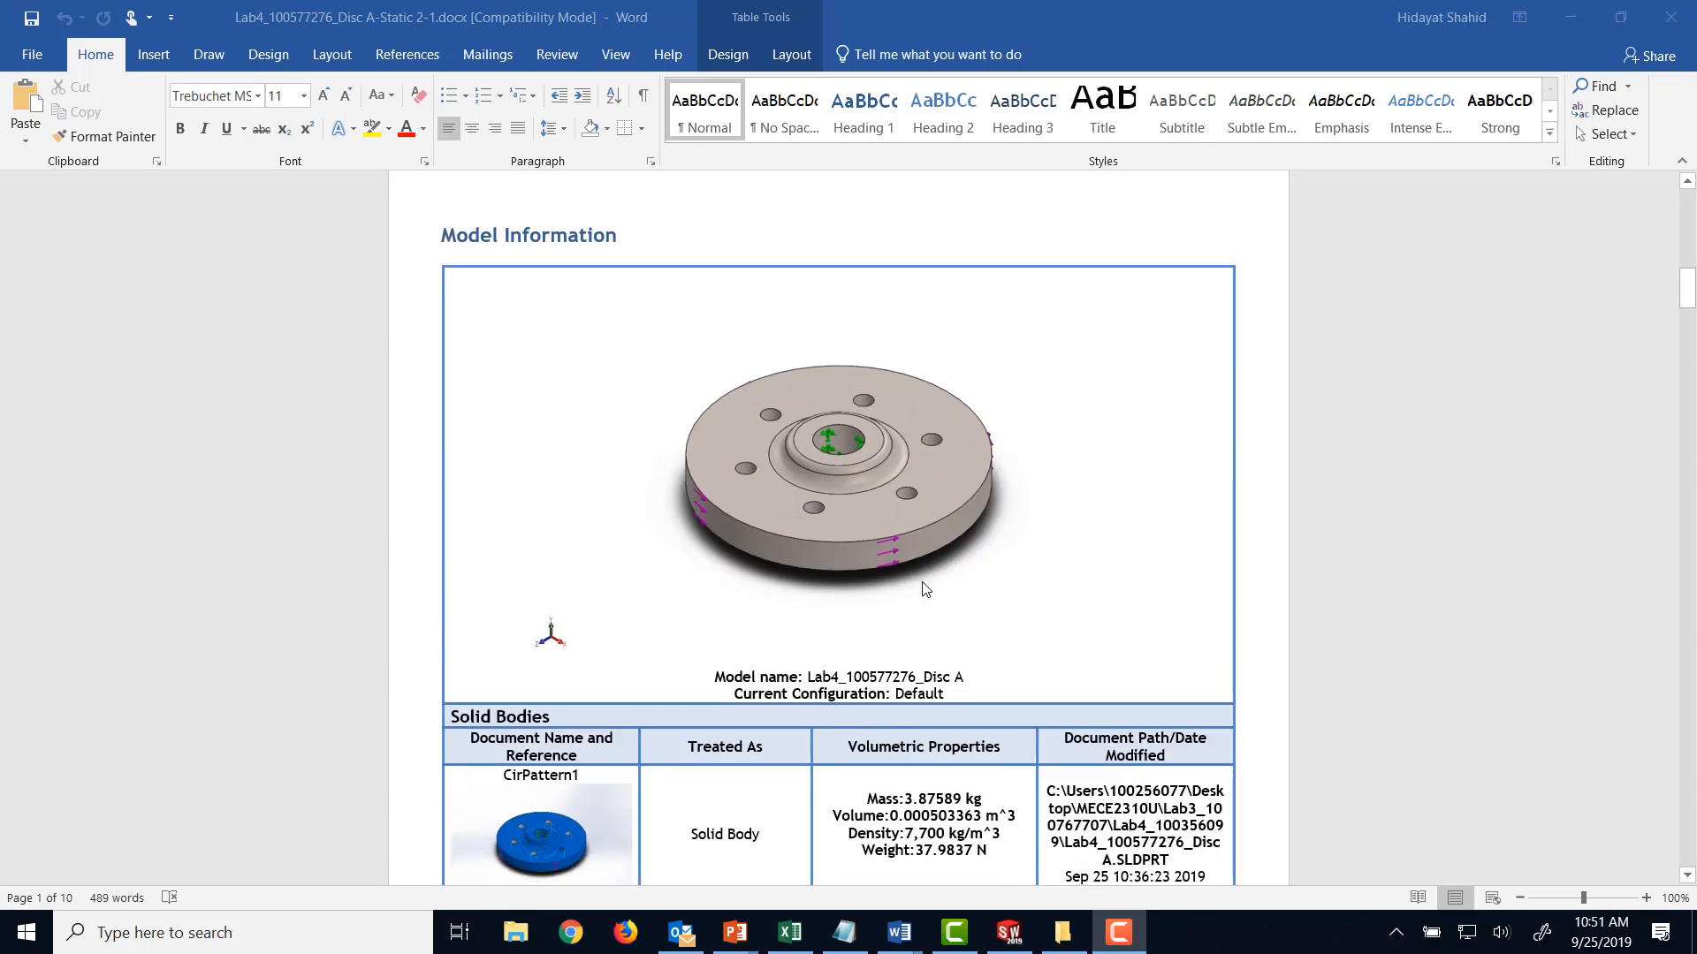
{"action": "scroll", "coordinate": [926, 589], "scroll_direction": "down", "scroll_amount": 2}
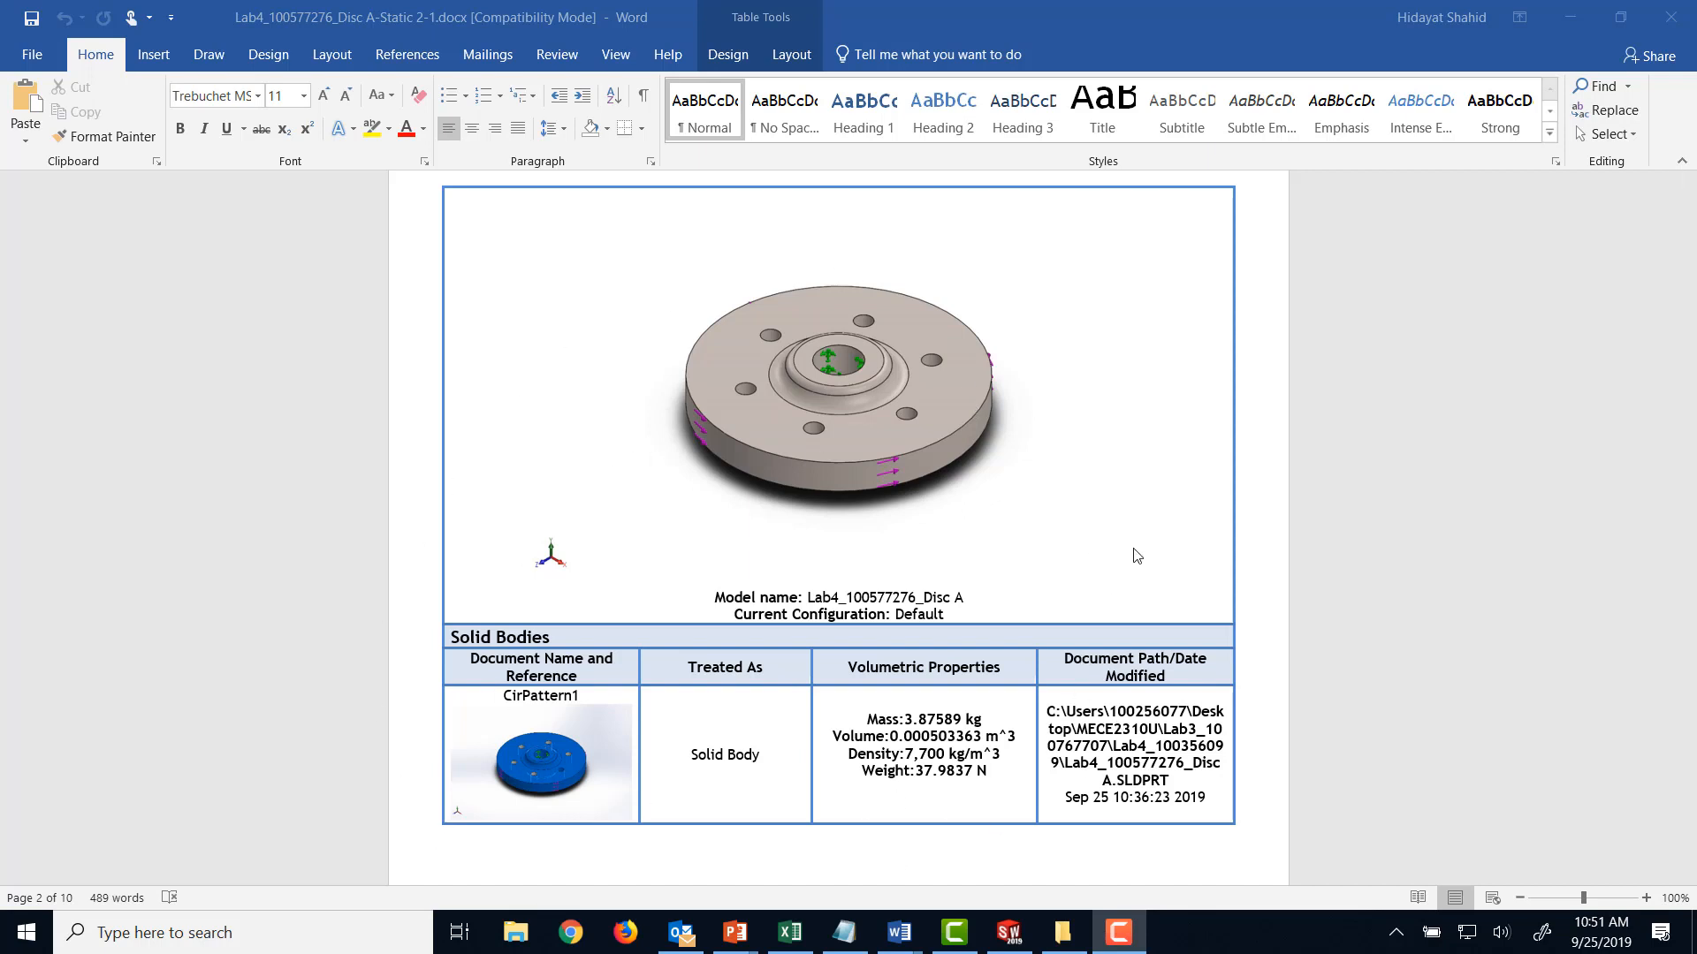
{"action": "scroll", "coordinate": [903, 663], "scroll_direction": "down", "scroll_amount": 15}
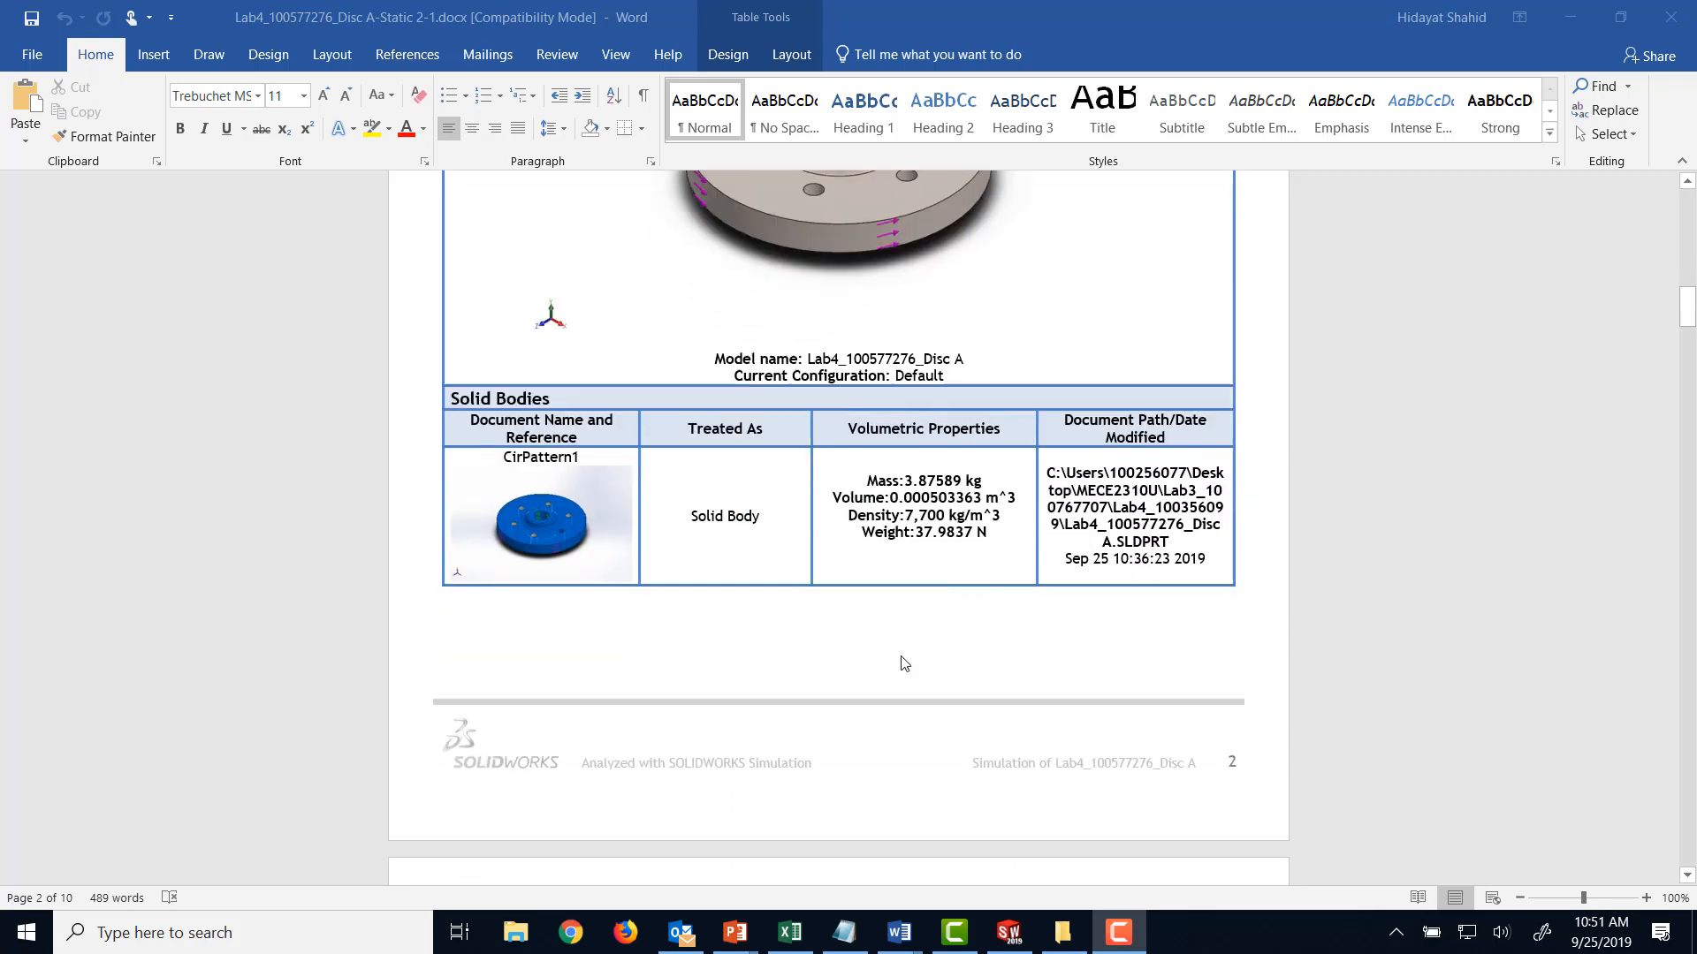
{"action": "scroll", "coordinate": [901, 662], "scroll_direction": "down", "scroll_amount": 1}
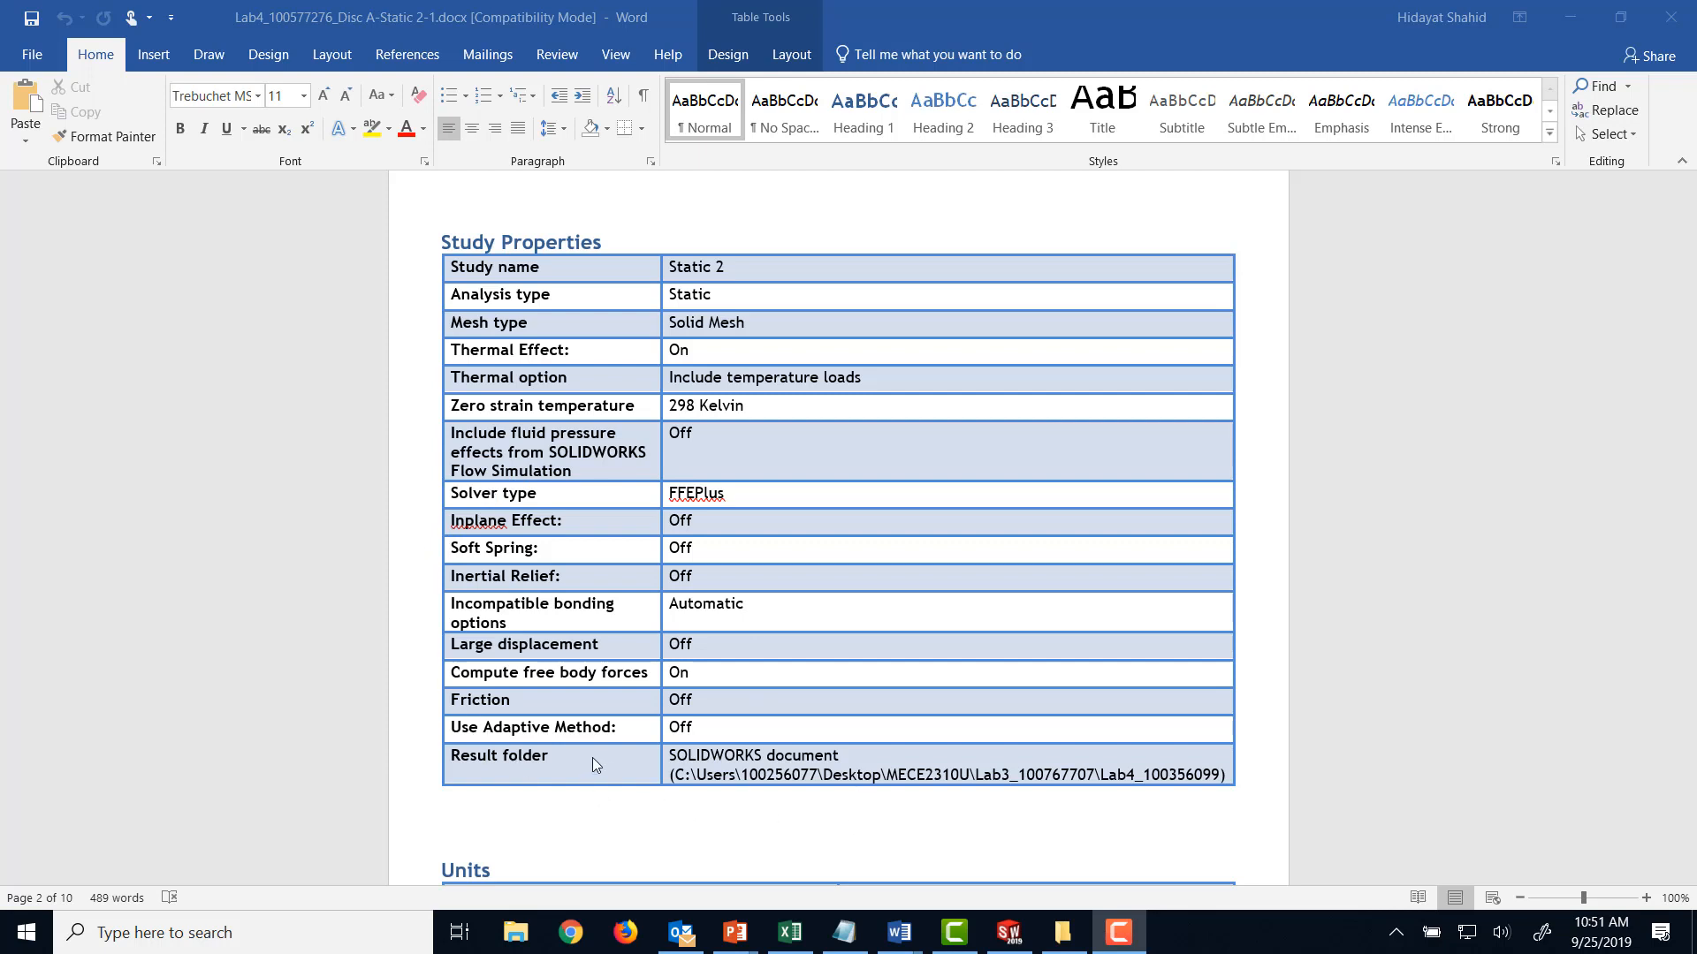
{"action": "scroll", "coordinate": [553, 764], "scroll_direction": "down", "scroll_amount": 1}
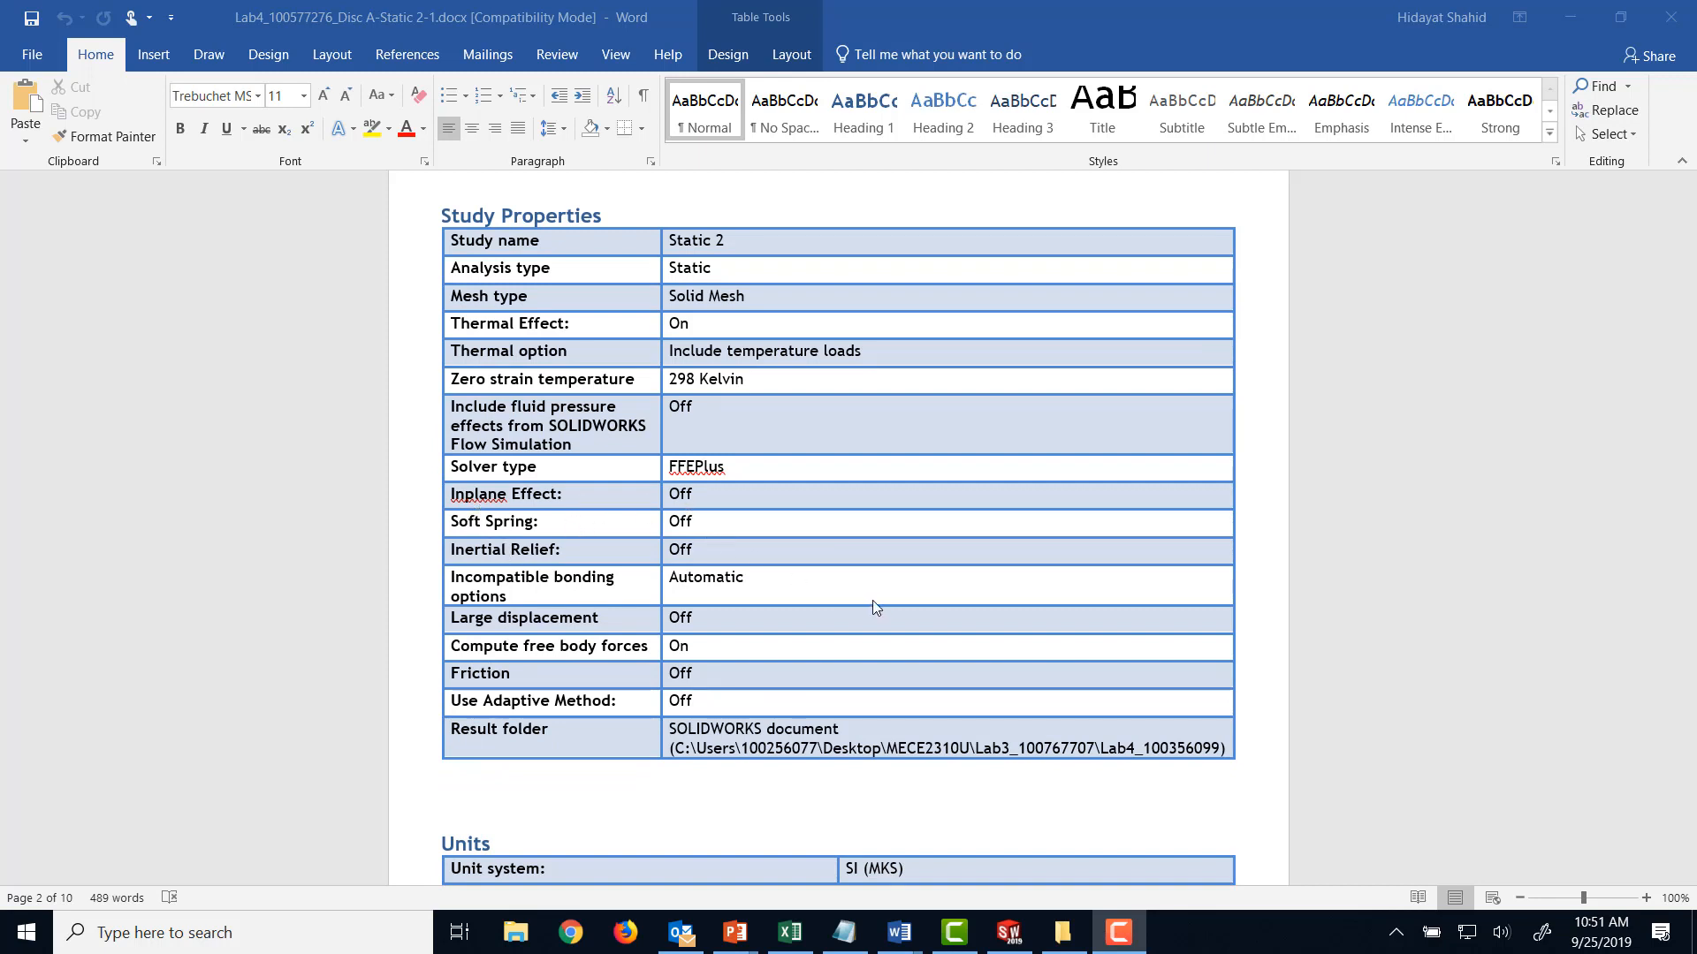
{"action": "scroll", "coordinate": [869, 599], "scroll_direction": "down", "scroll_amount": 3}
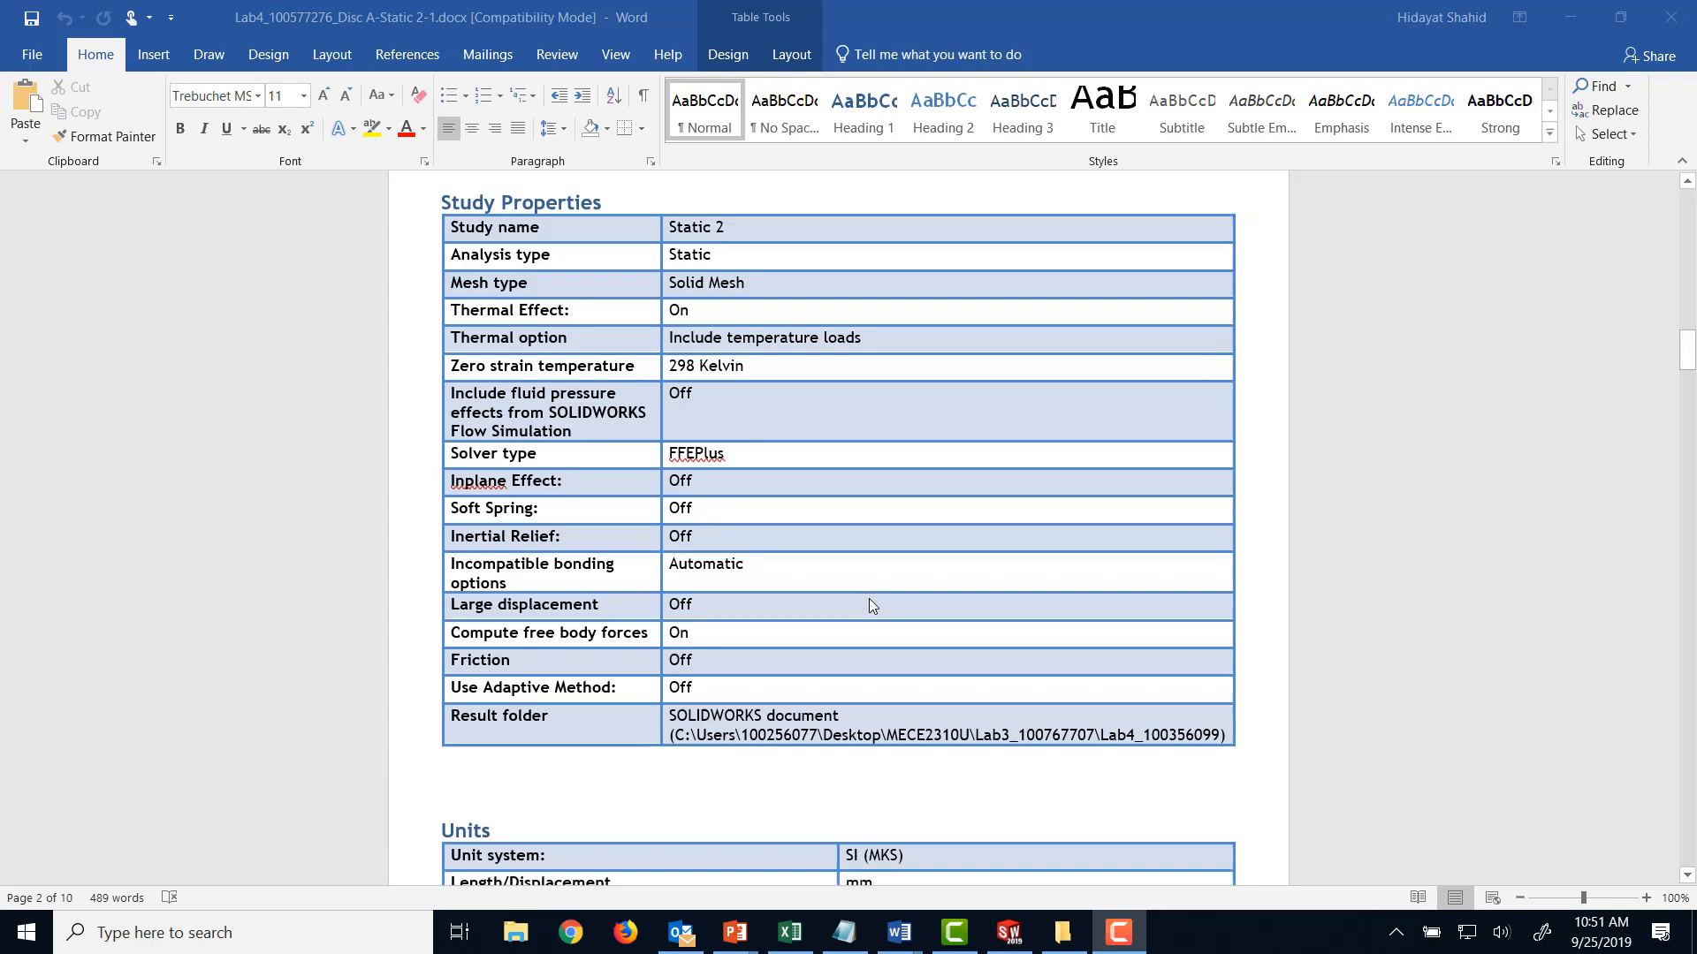
{"action": "scroll", "coordinate": [869, 604], "scroll_direction": "down", "scroll_amount": 1}
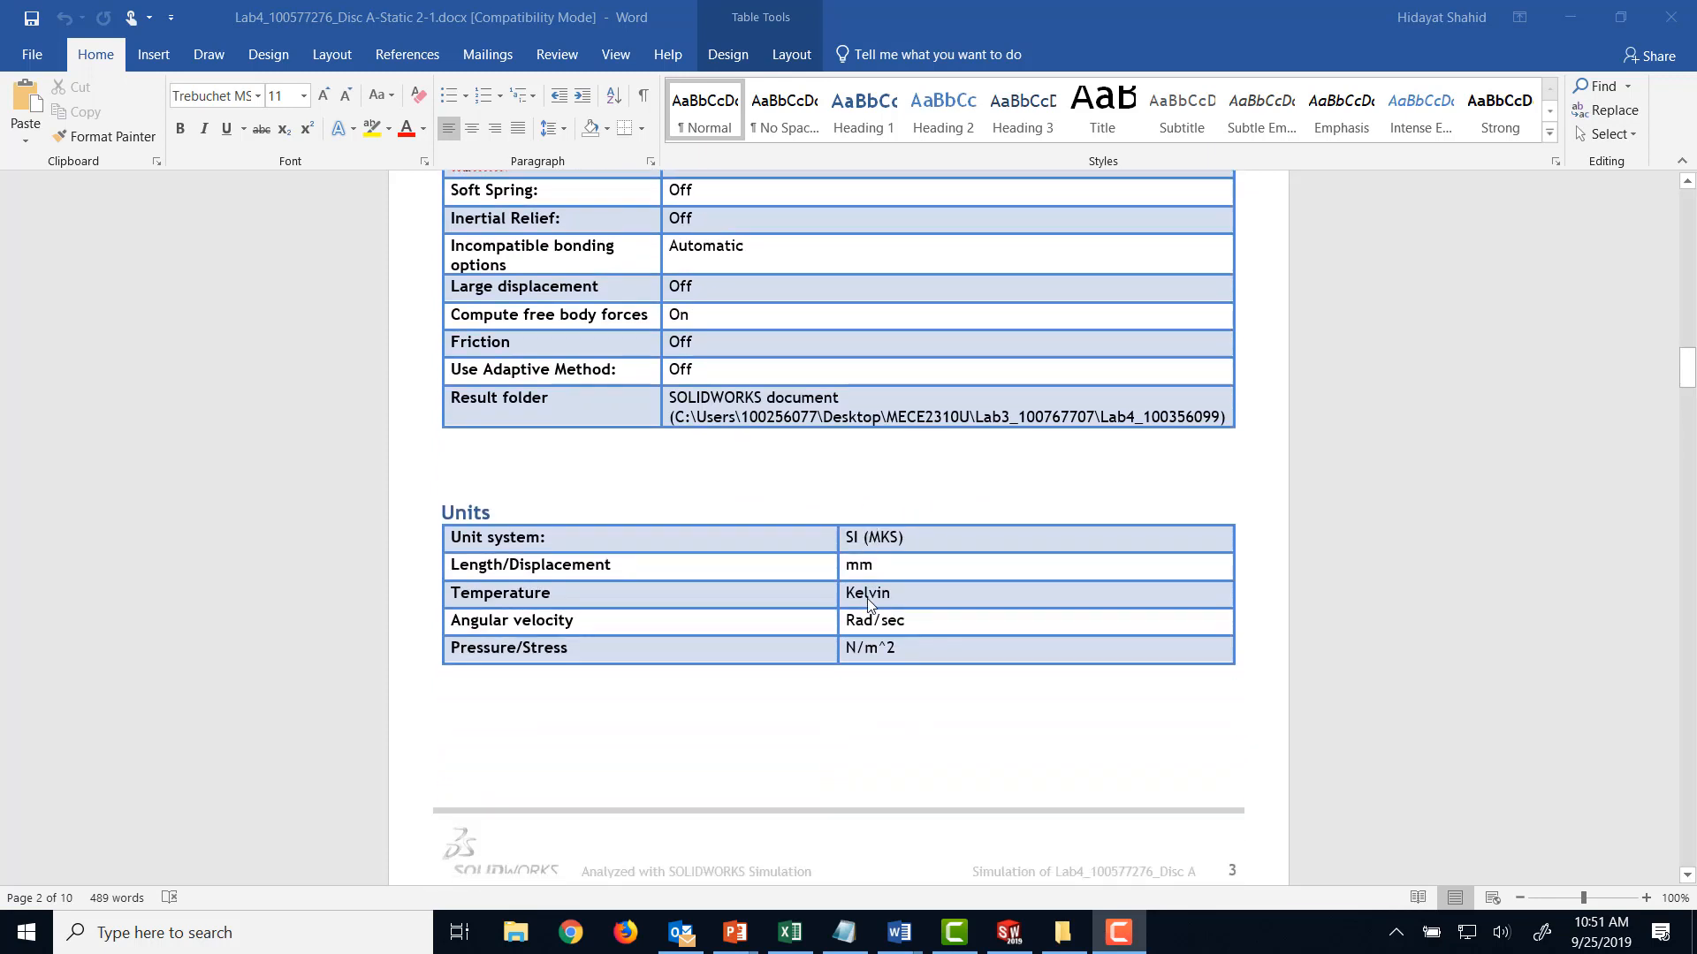
{"action": "scroll", "coordinate": [884, 619], "scroll_direction": "down", "scroll_amount": 2}
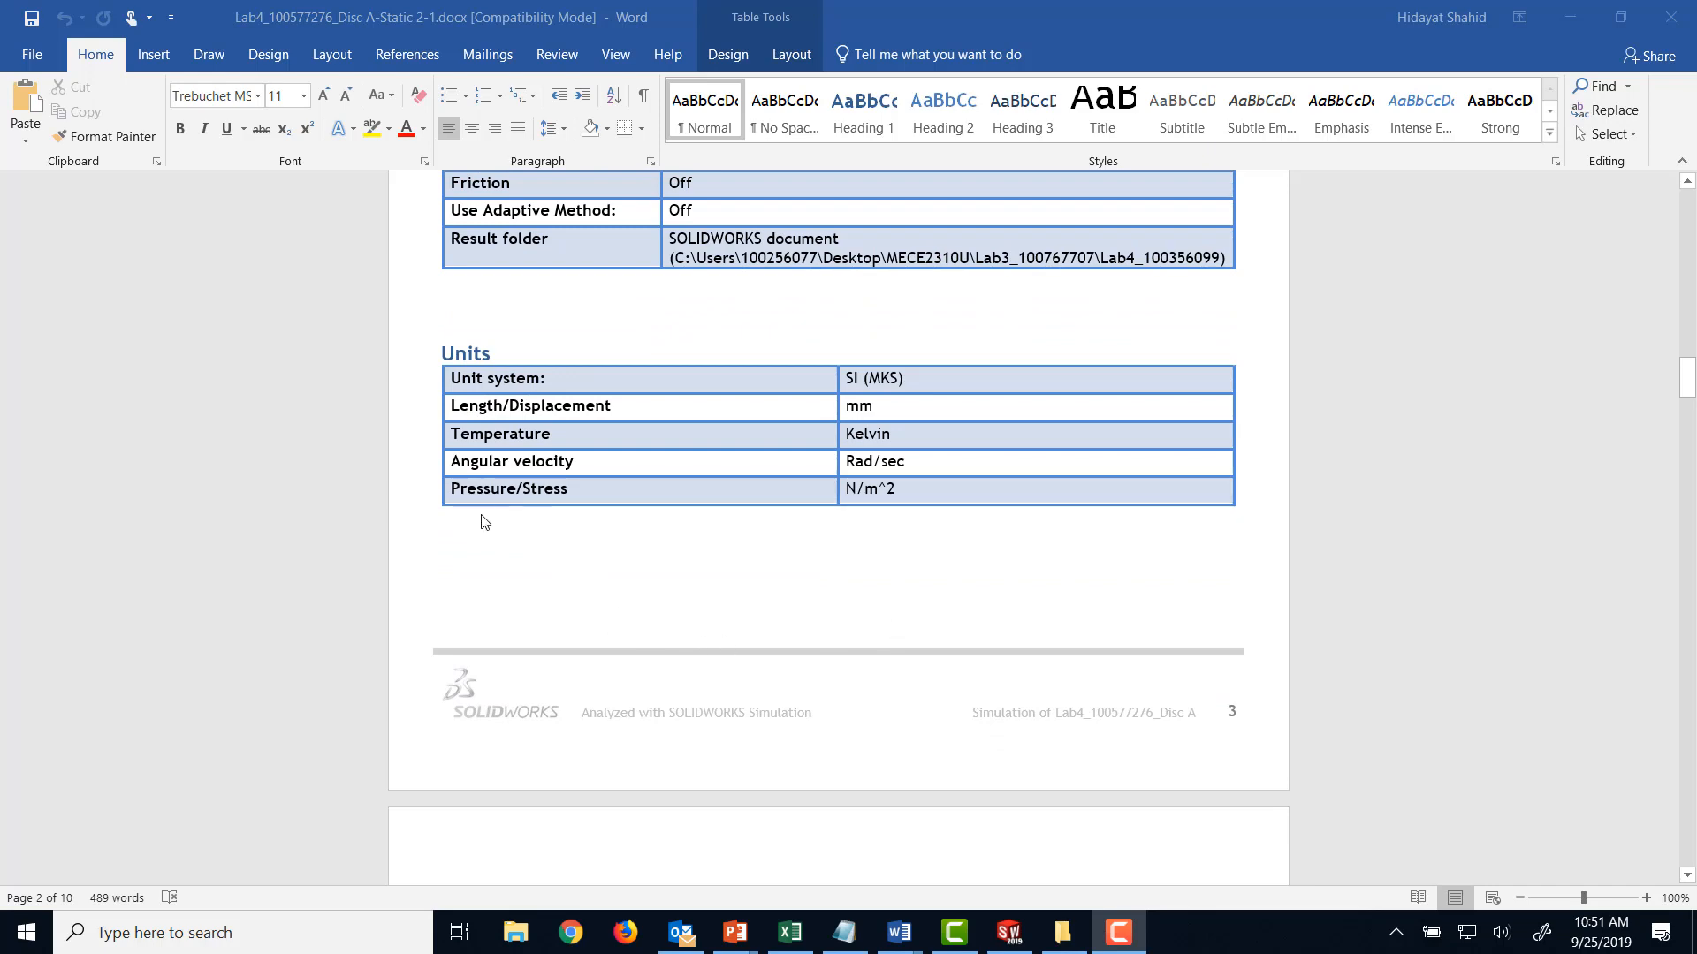
- Examine the report's material properties, loads and fixtures, and mesh information with its details
{"action": "scroll", "coordinate": [757, 682], "scroll_direction": "down", "scroll_amount": 5}
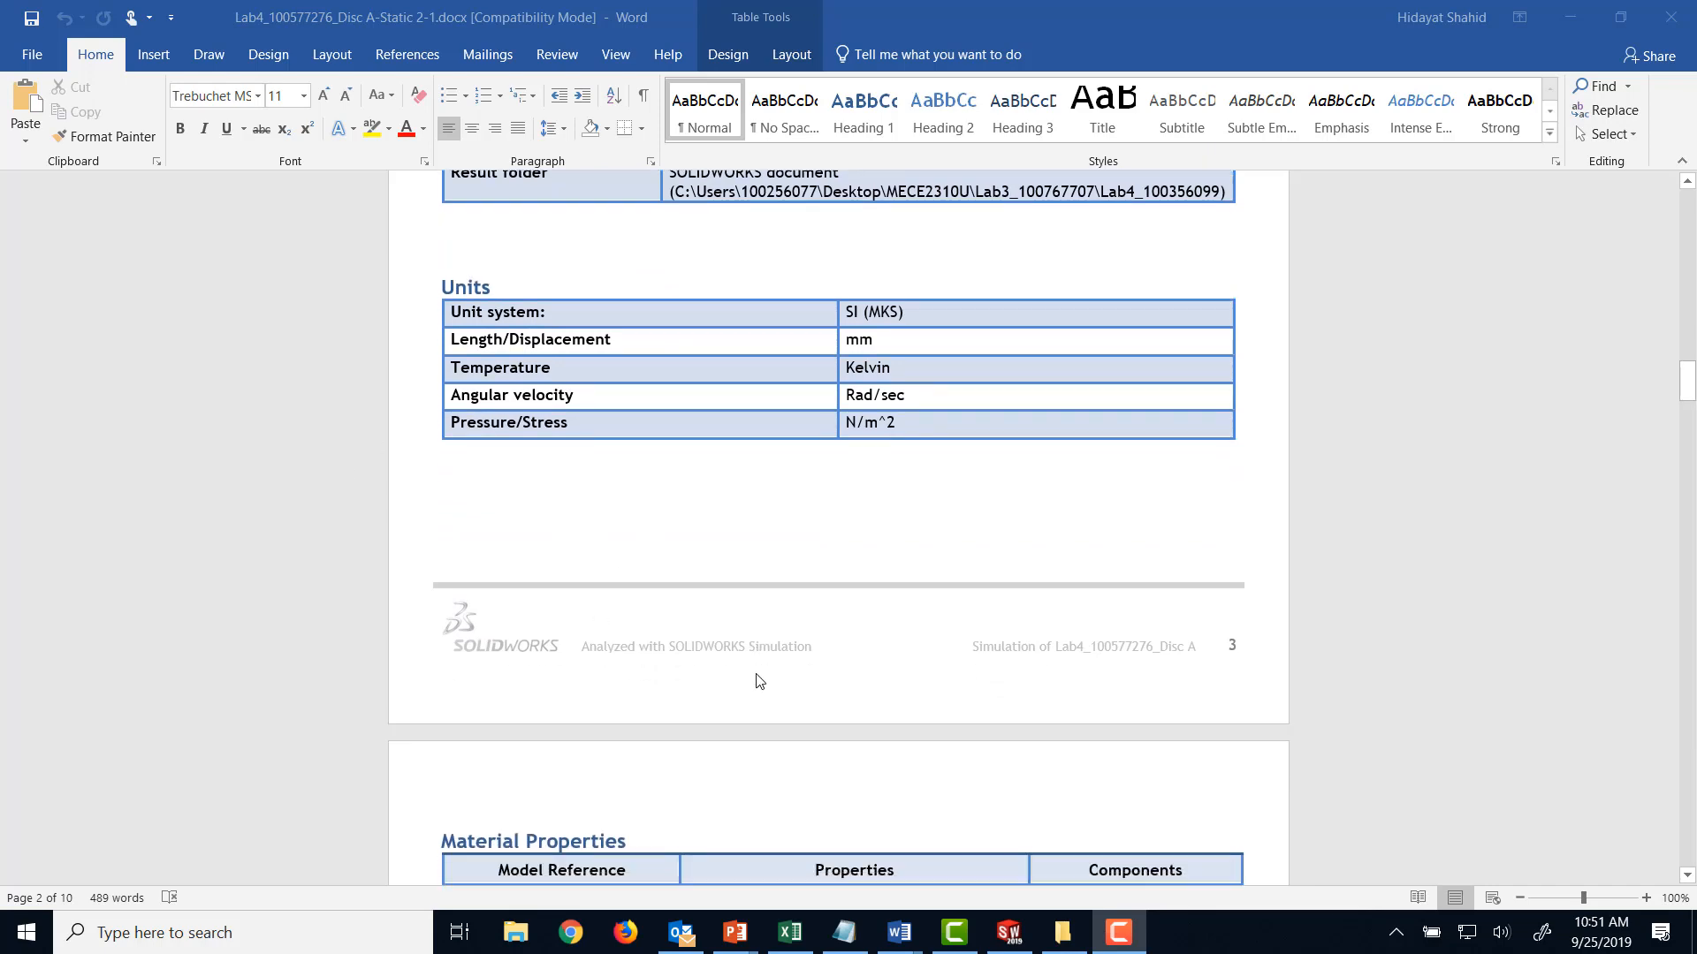
{"action": "scroll", "coordinate": [758, 678], "scroll_direction": "down", "scroll_amount": 3}
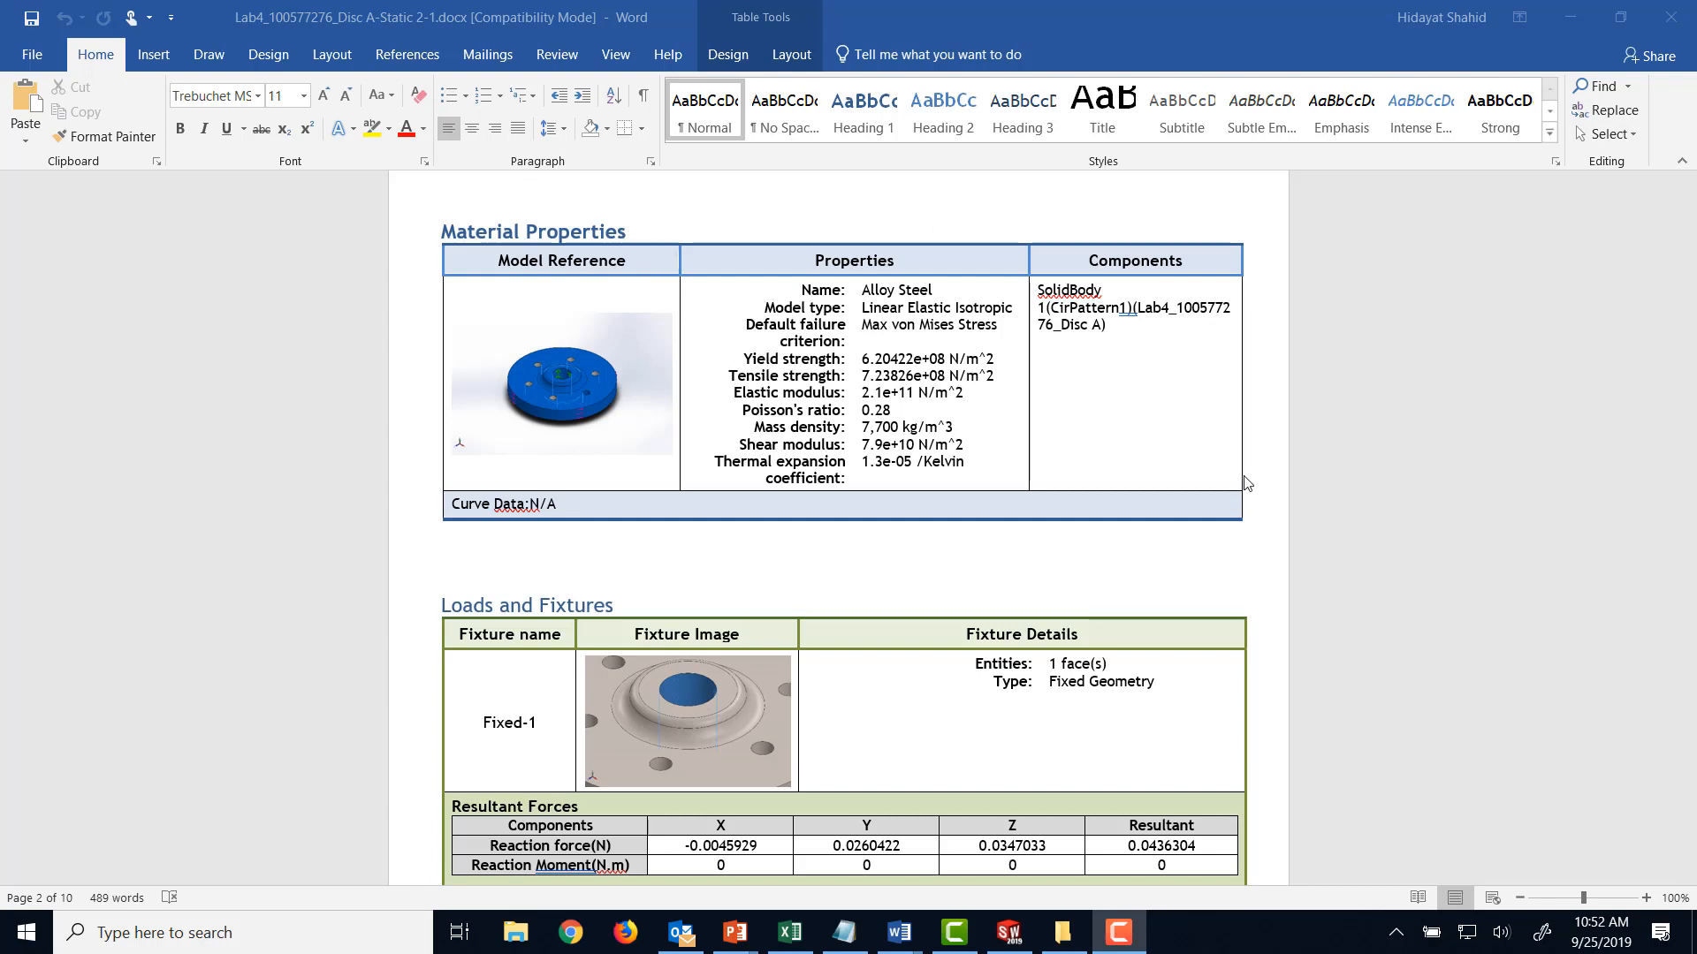
{"action": "scroll", "coordinate": [1245, 482], "scroll_direction": "down", "scroll_amount": 4}
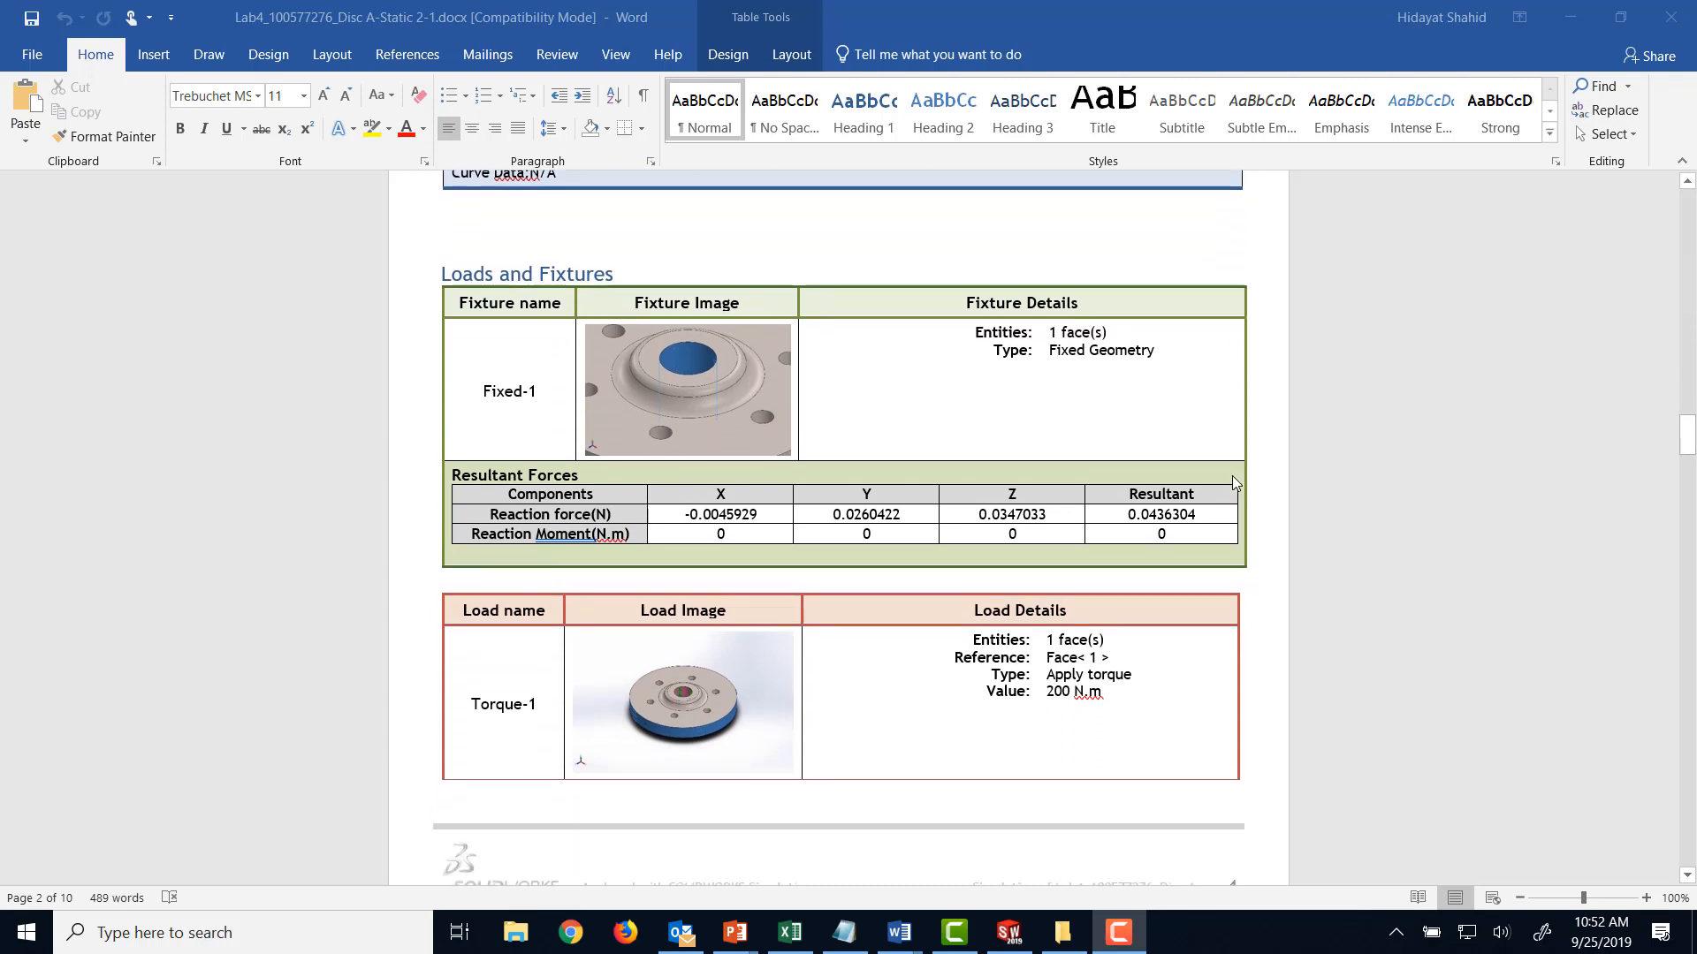
{"action": "scroll", "coordinate": [1234, 481], "scroll_direction": "down", "scroll_amount": 1}
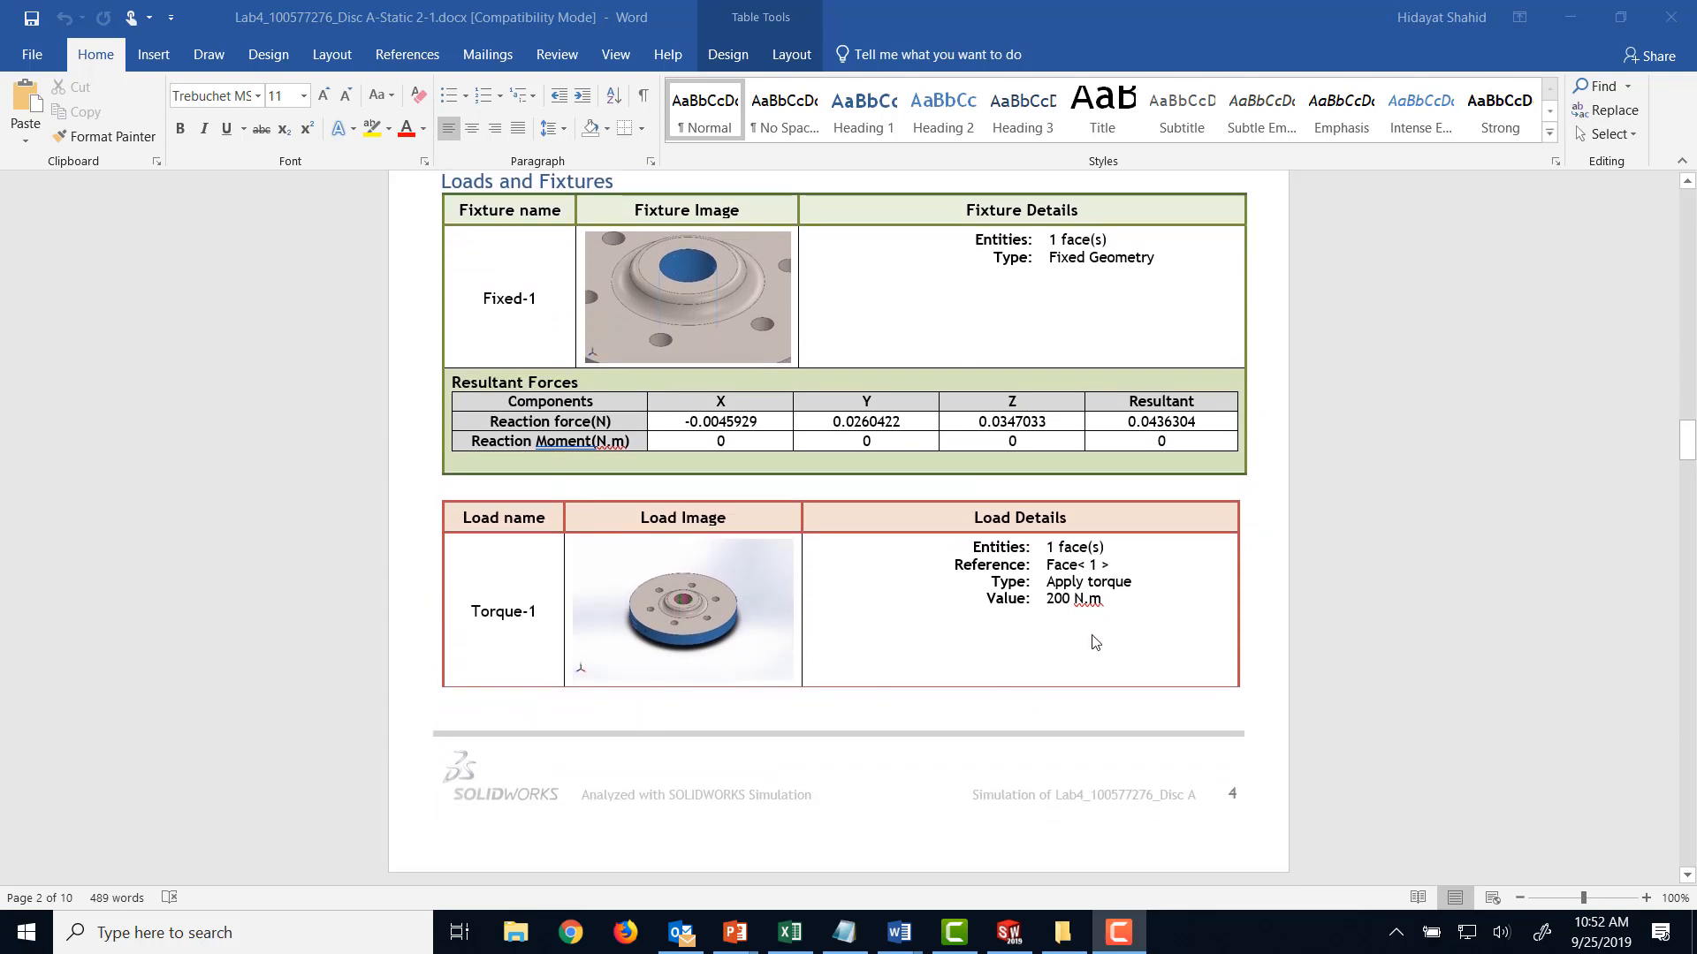
{"action": "scroll", "coordinate": [1090, 635], "scroll_direction": "down", "scroll_amount": 1}
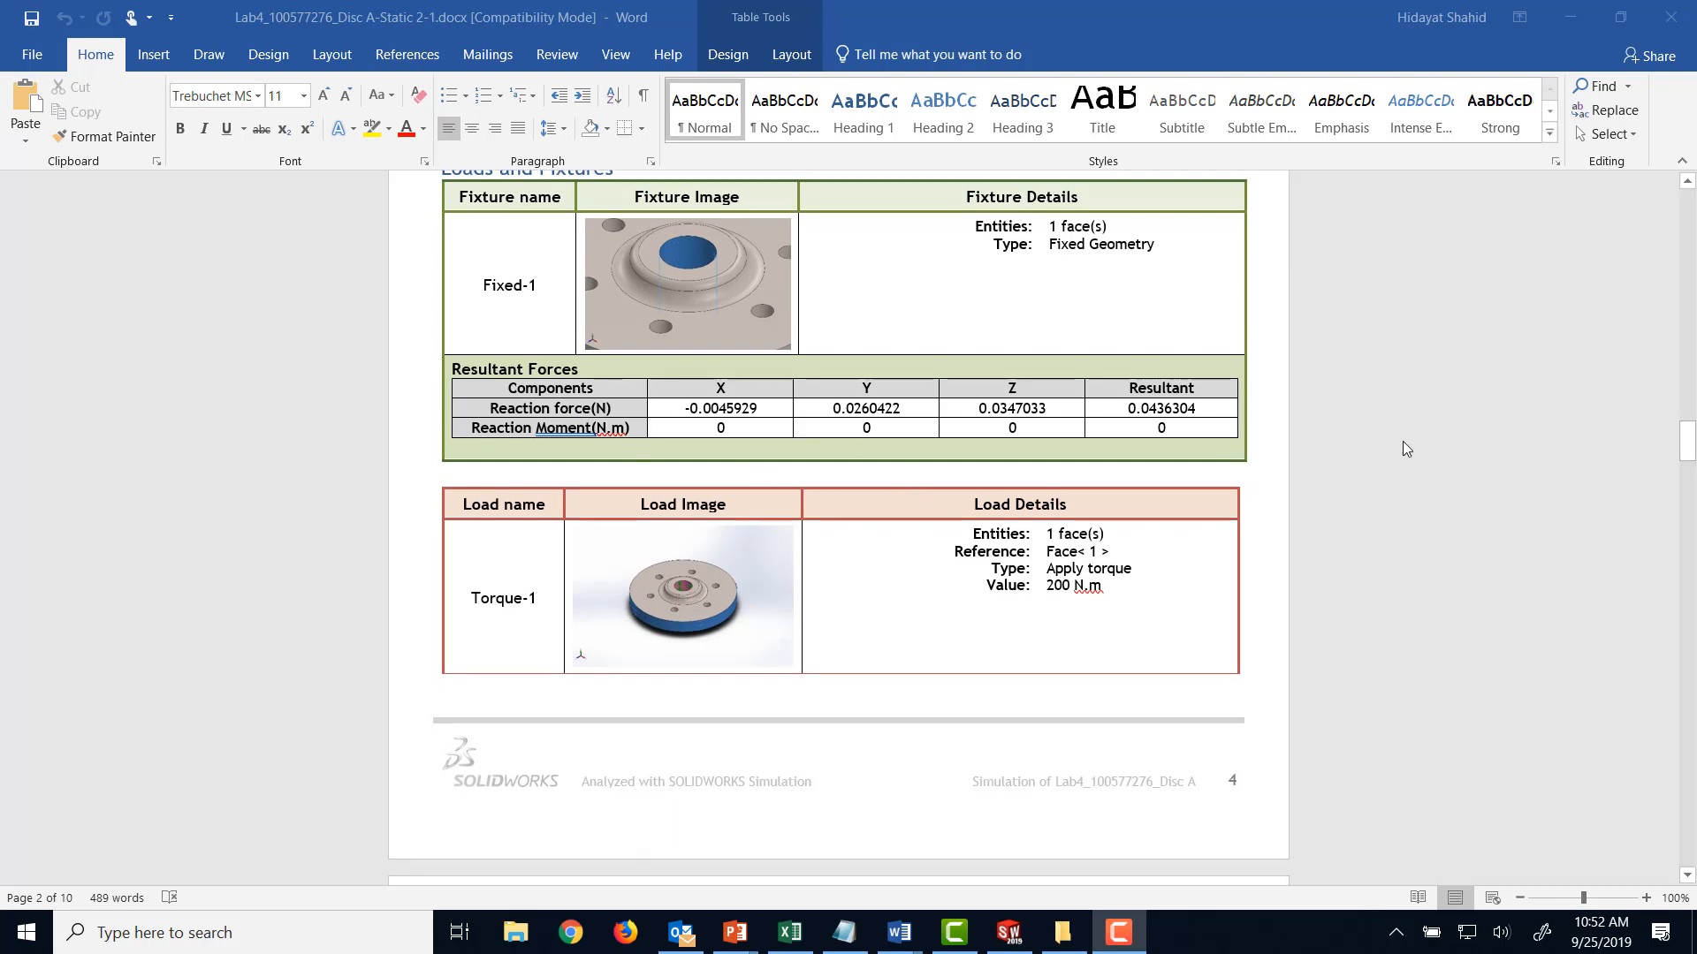
{"action": "scroll", "coordinate": [1055, 454], "scroll_direction": "down", "scroll_amount": 2}
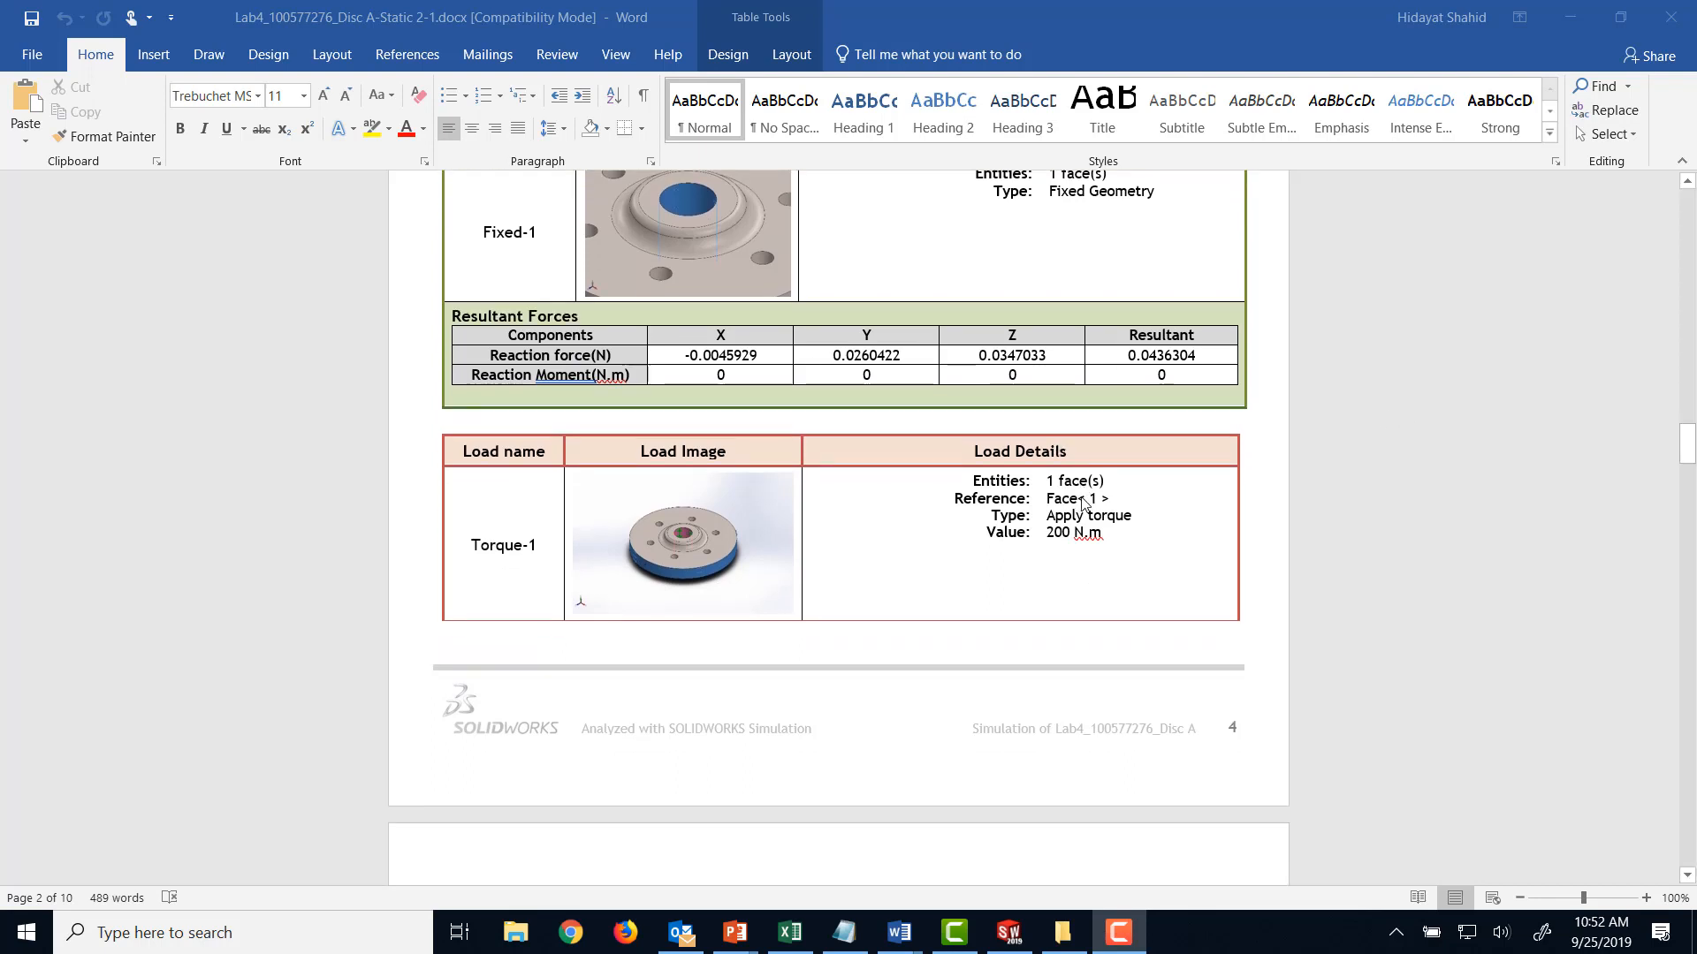
{"action": "scroll", "coordinate": [1082, 502], "scroll_direction": "down", "scroll_amount": 15}
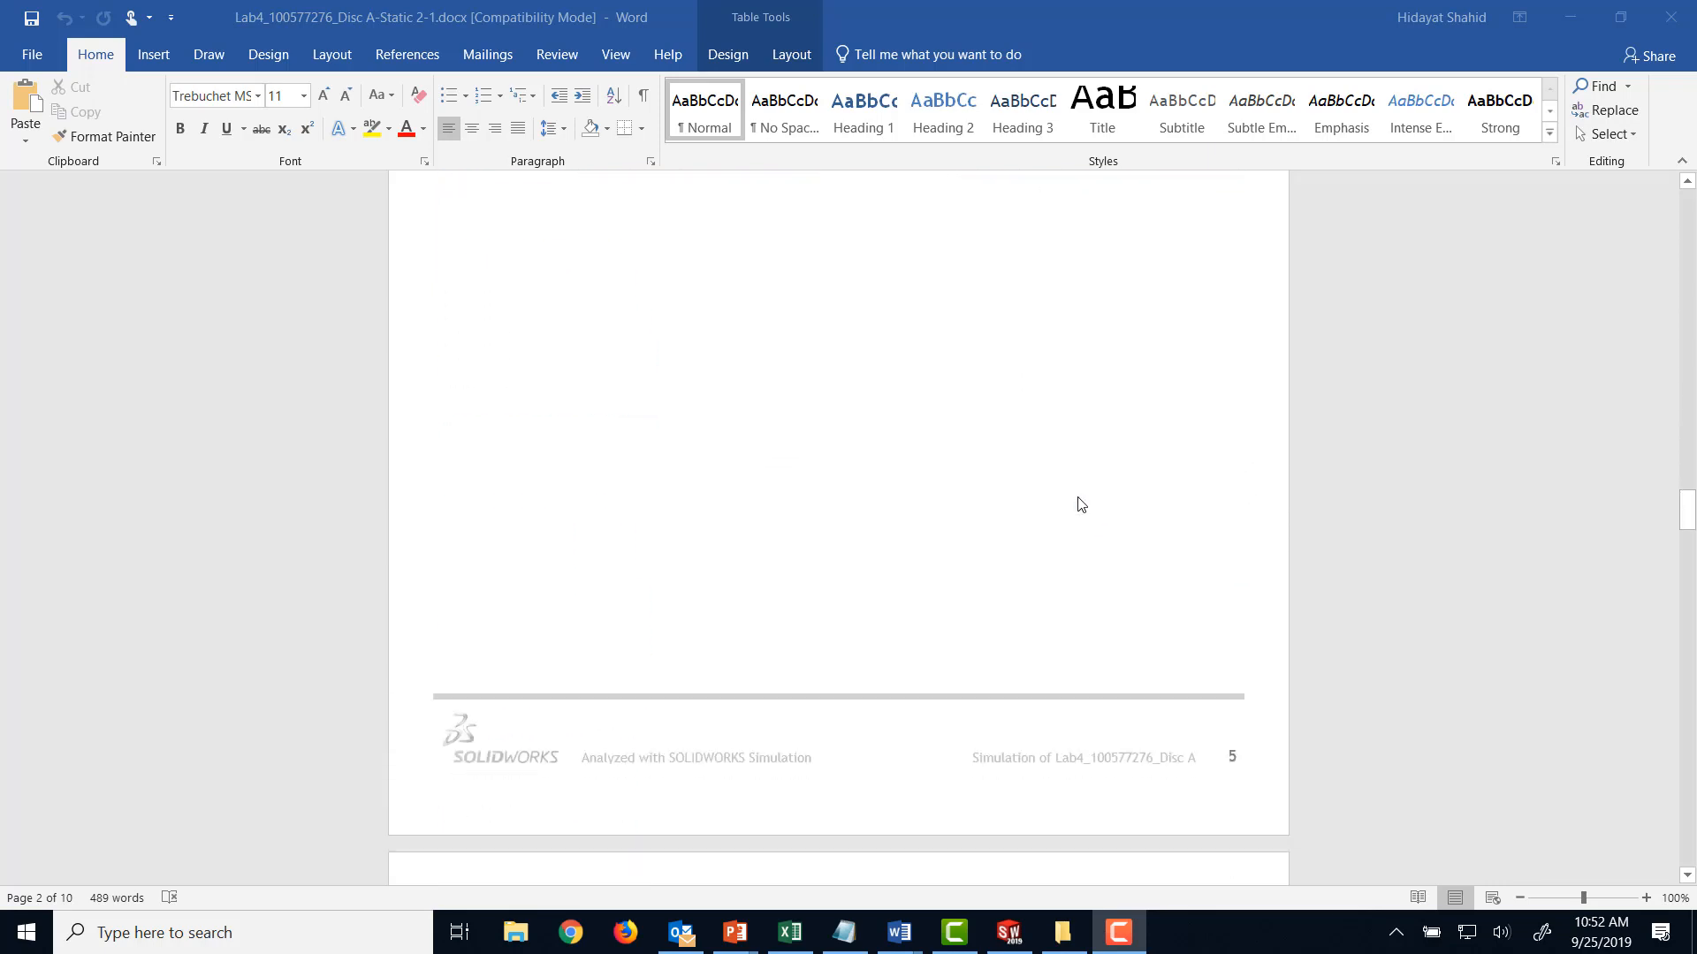
{"action": "scroll", "coordinate": [1077, 504], "scroll_direction": "down", "scroll_amount": 12}
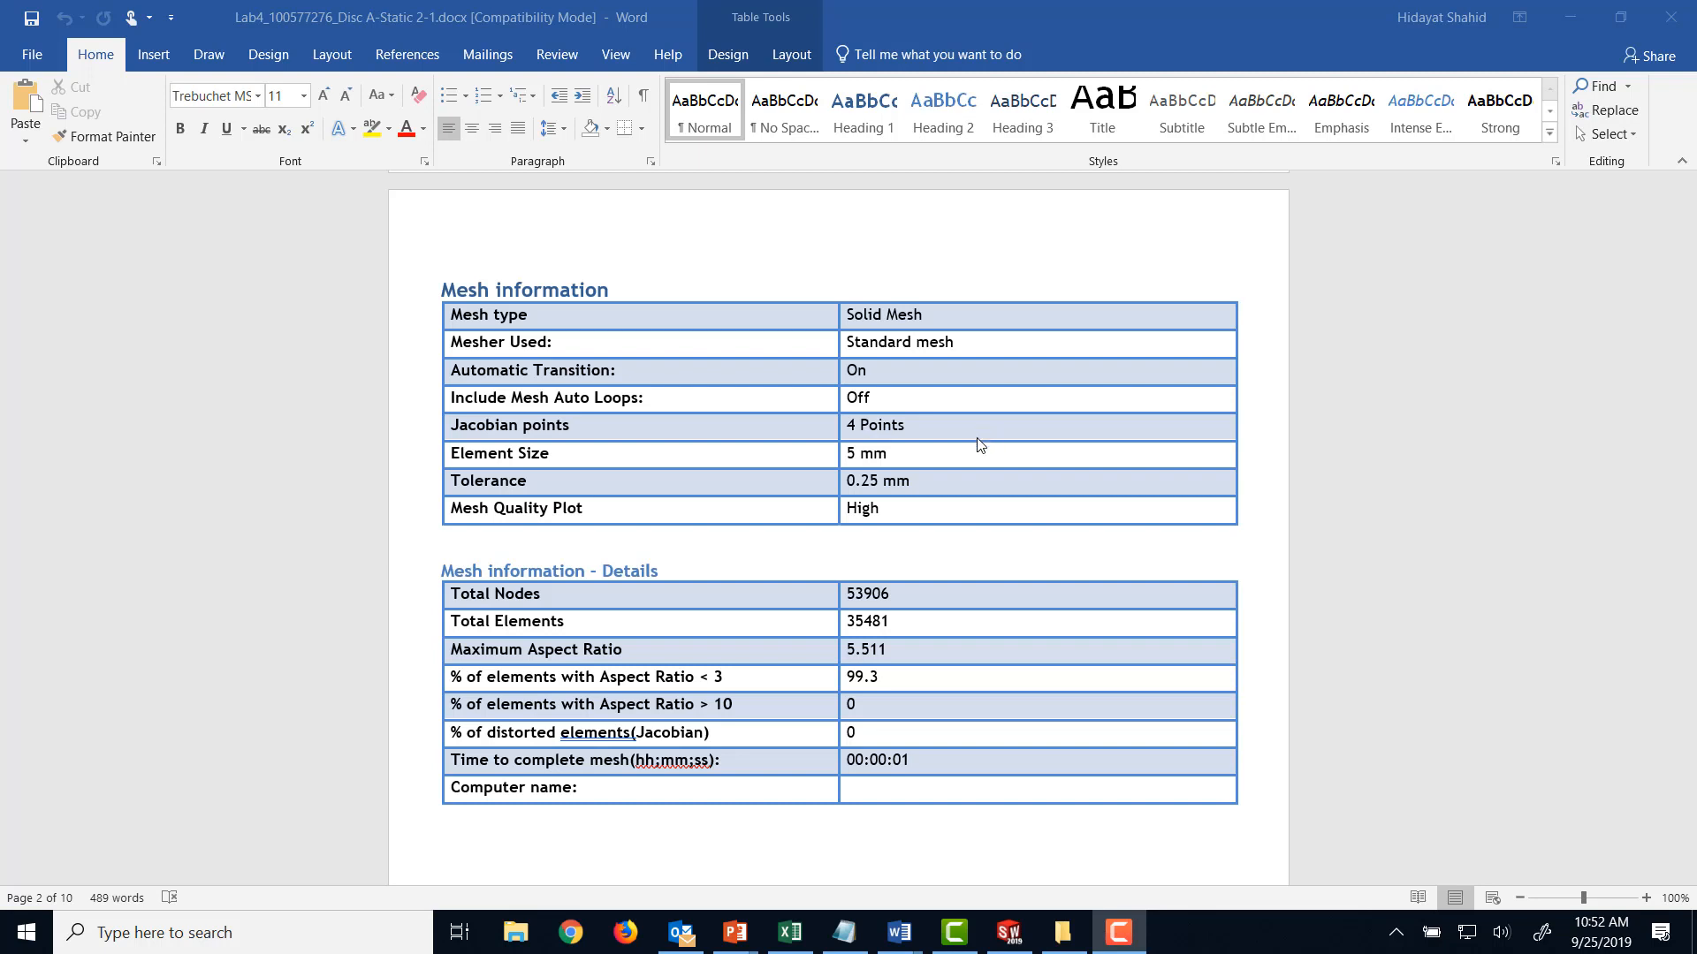
{"action": "scroll", "coordinate": [632, 527], "scroll_direction": "down", "scroll_amount": 1}
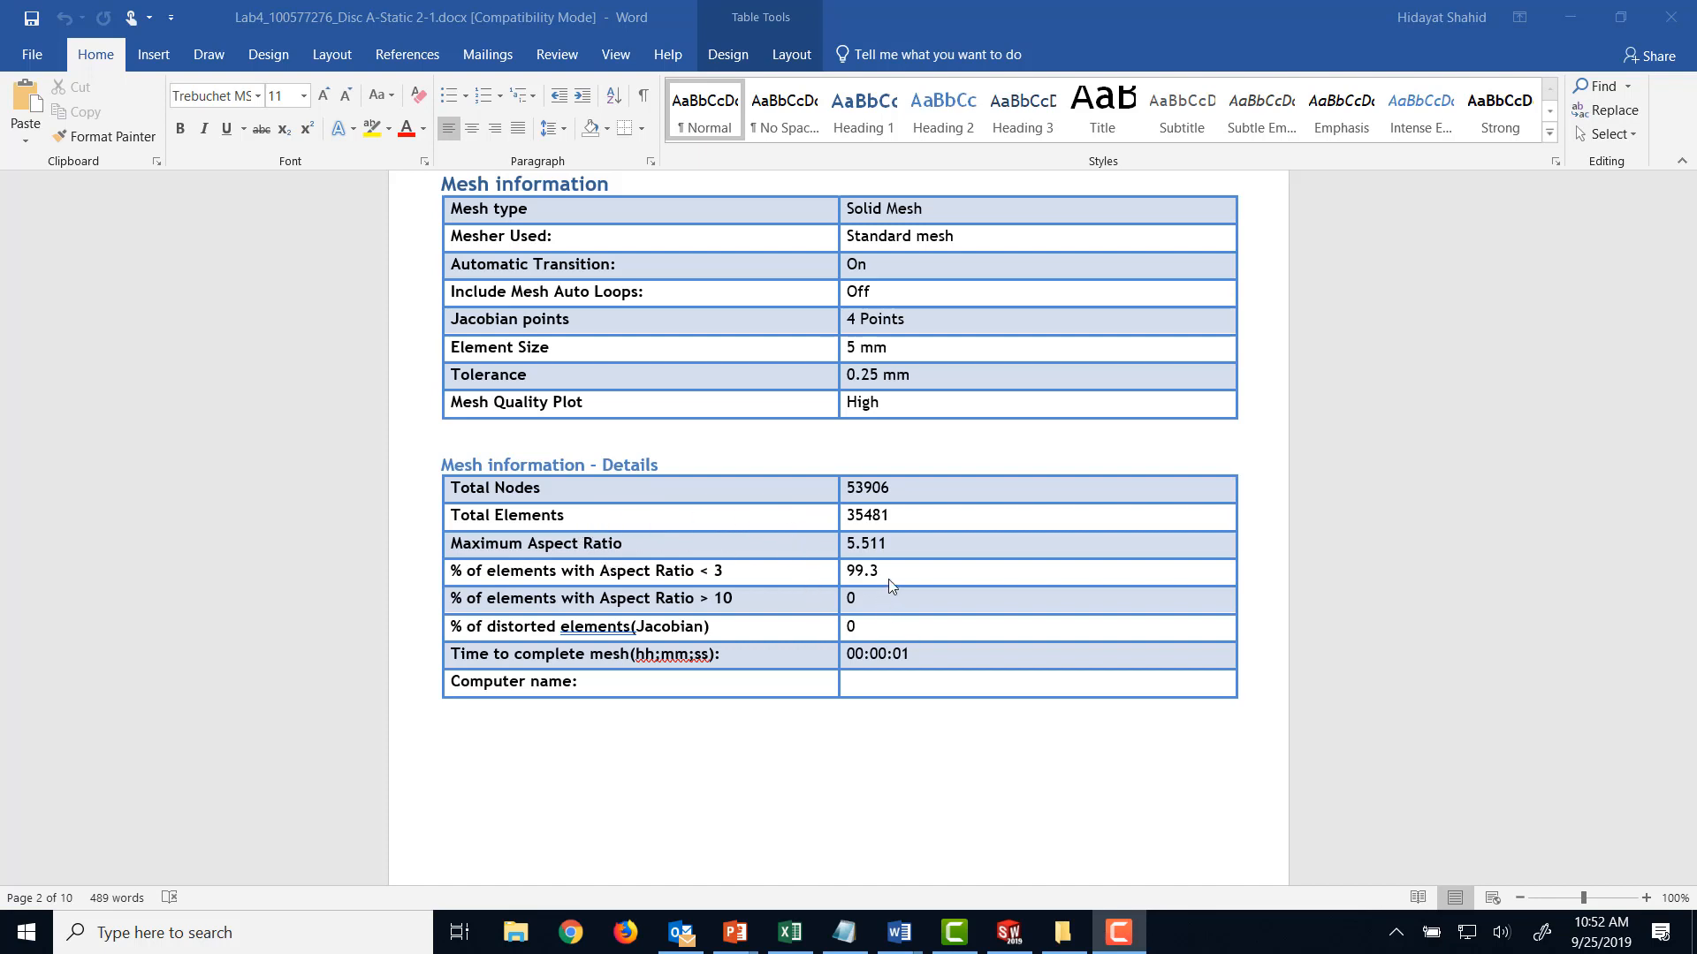
{"action": "scroll", "coordinate": [966, 563], "scroll_direction": "down", "scroll_amount": 10}
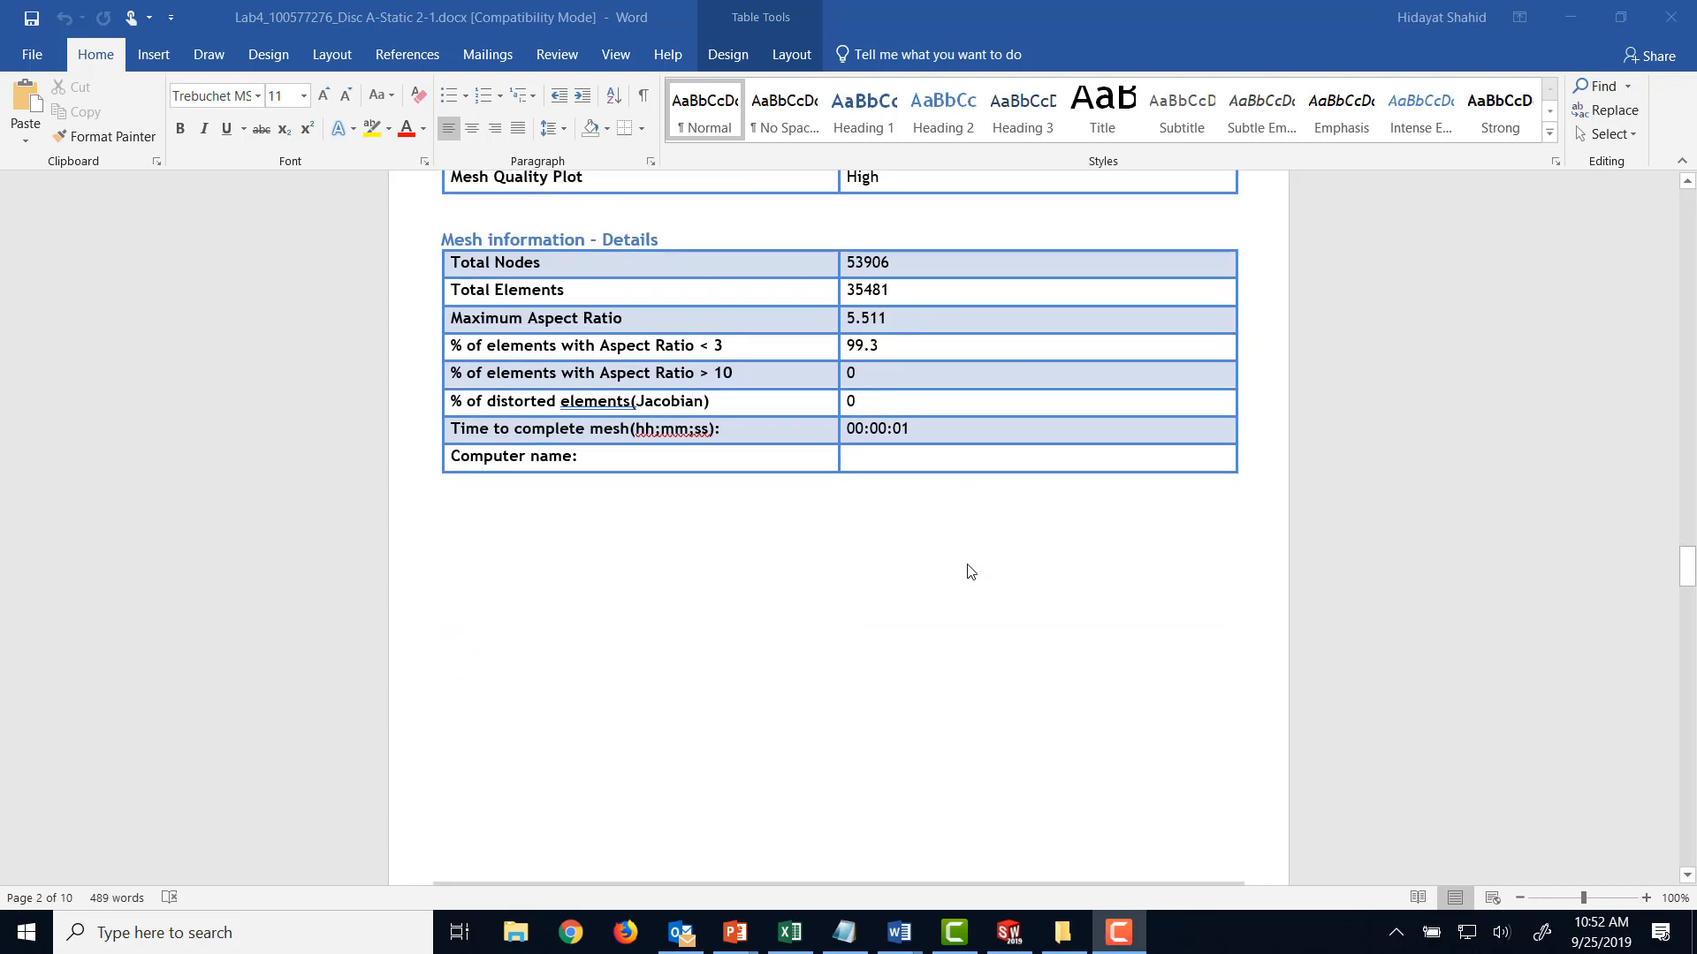
- Examine the meshed disc image, sensor details, and reaction forces and moments in the Static 2 report
{"action": "scroll", "coordinate": [967, 566], "scroll_direction": "down", "scroll_amount": 9}
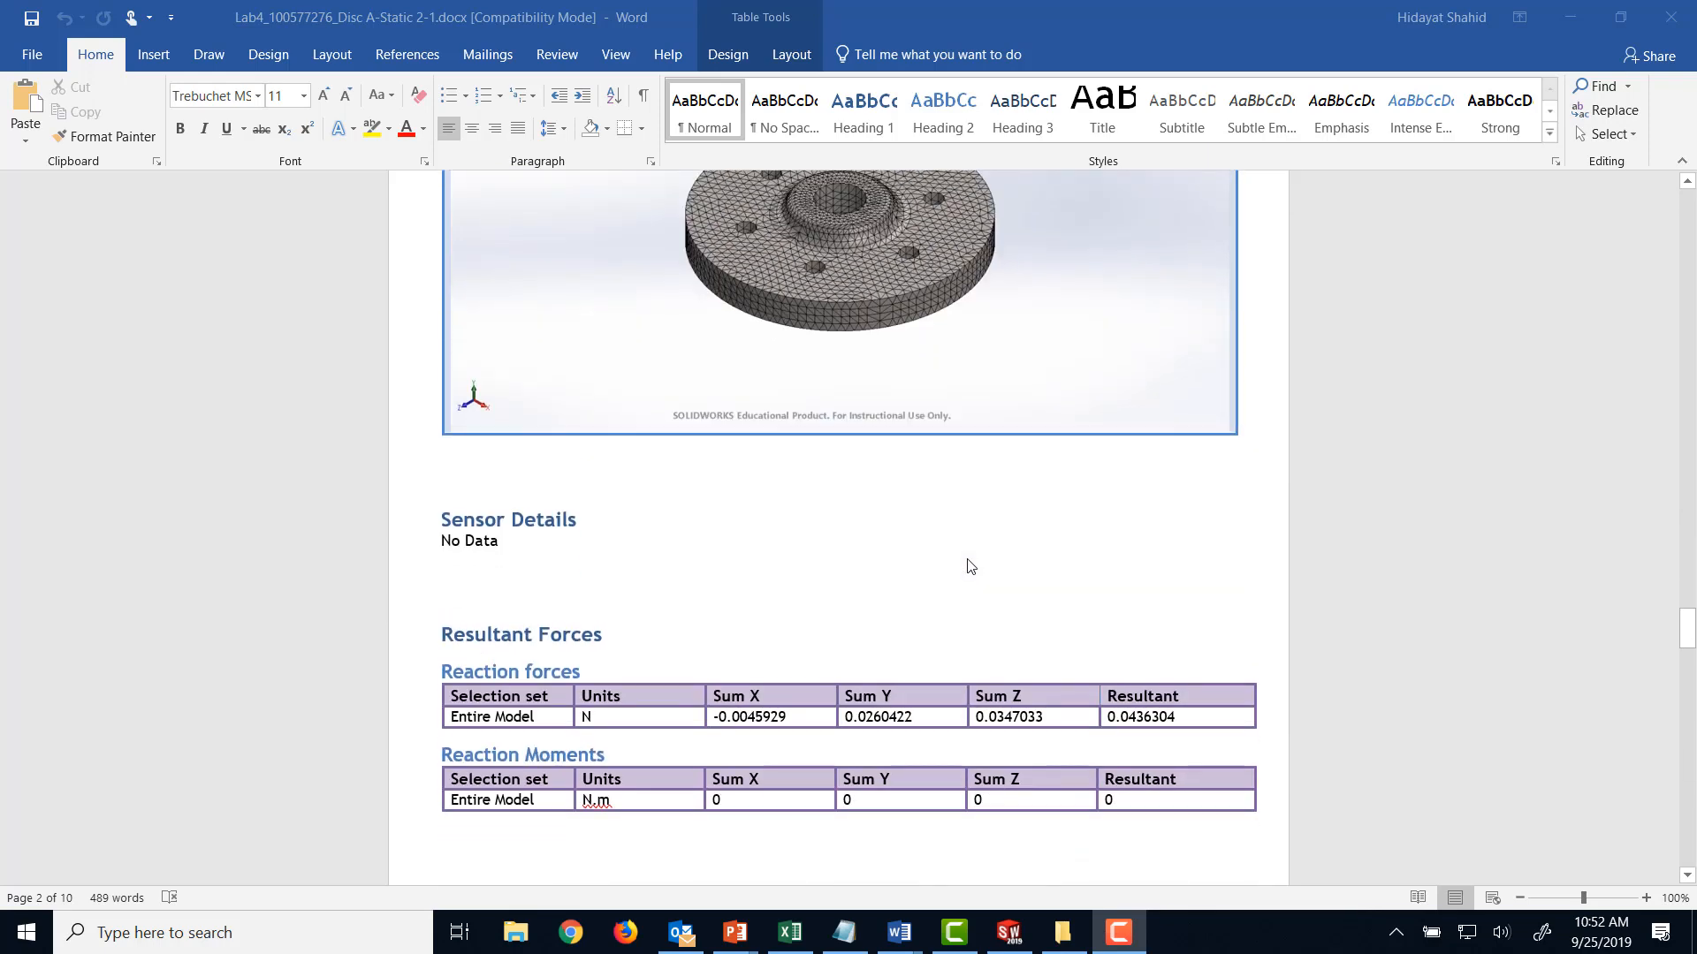
{"action": "scroll", "coordinate": [968, 565], "scroll_direction": "up", "scroll_amount": 3}
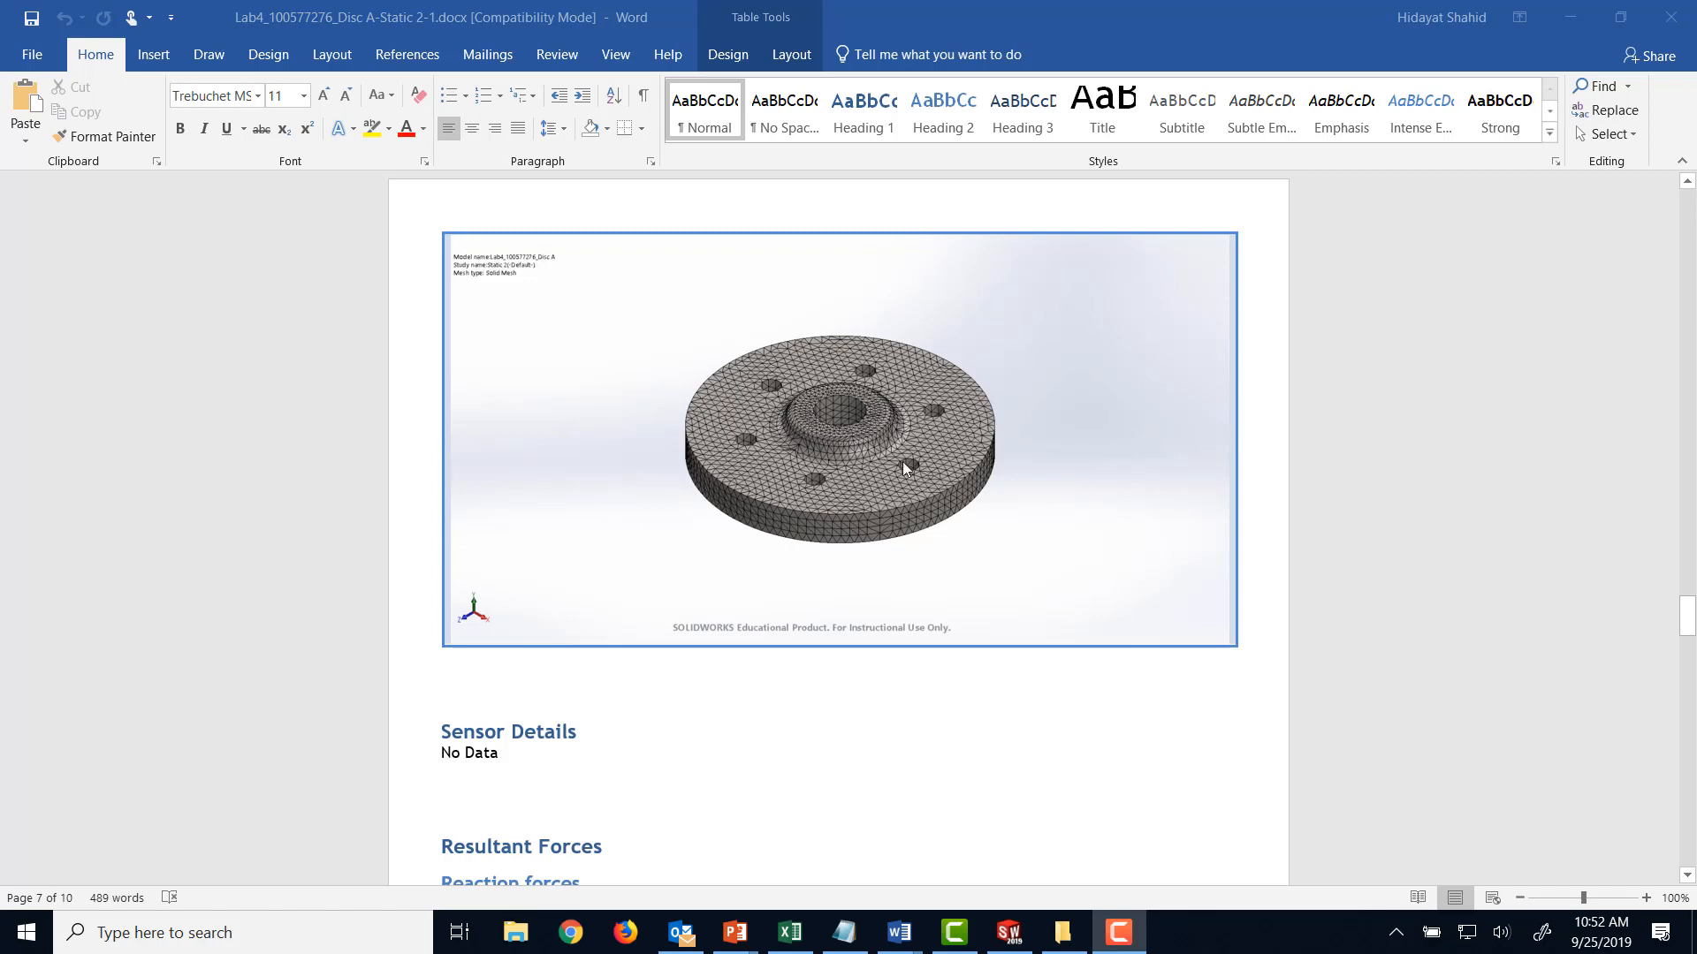
{"action": "scroll", "coordinate": [893, 680], "scroll_direction": "down", "scroll_amount": 9}
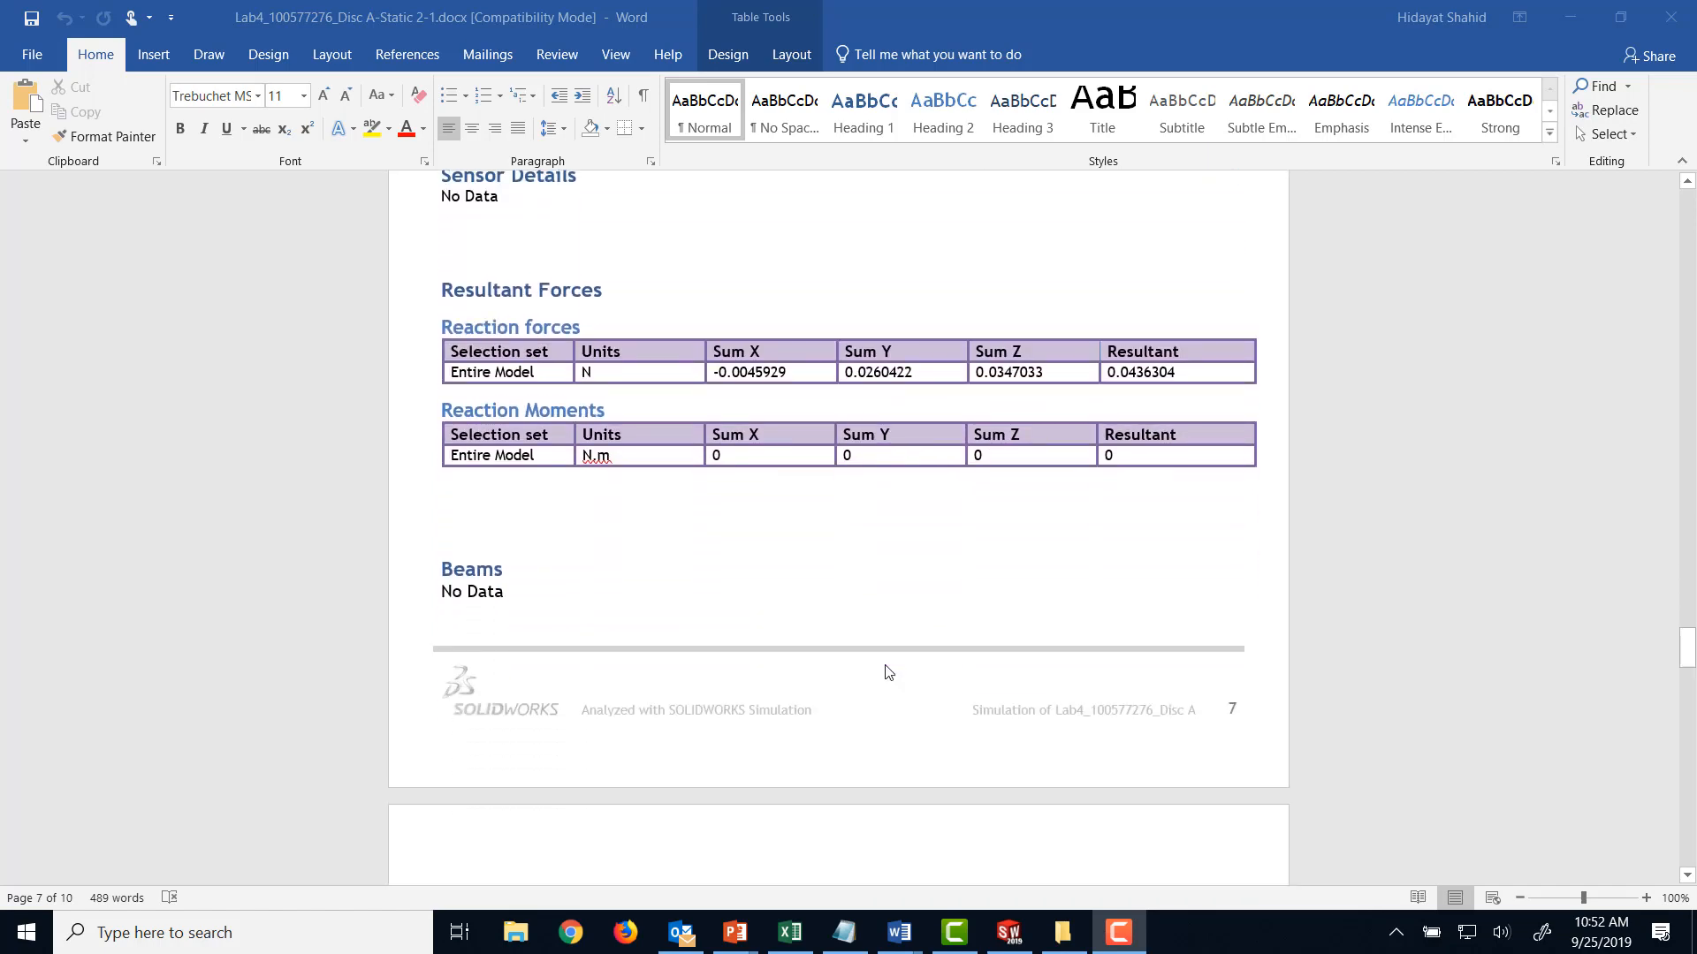
- Review the stress, displacement and strain plots through to the Conclusion section, and return to the report's first page
{"action": "scroll", "coordinate": [888, 672], "scroll_direction": "down", "scroll_amount": 10}
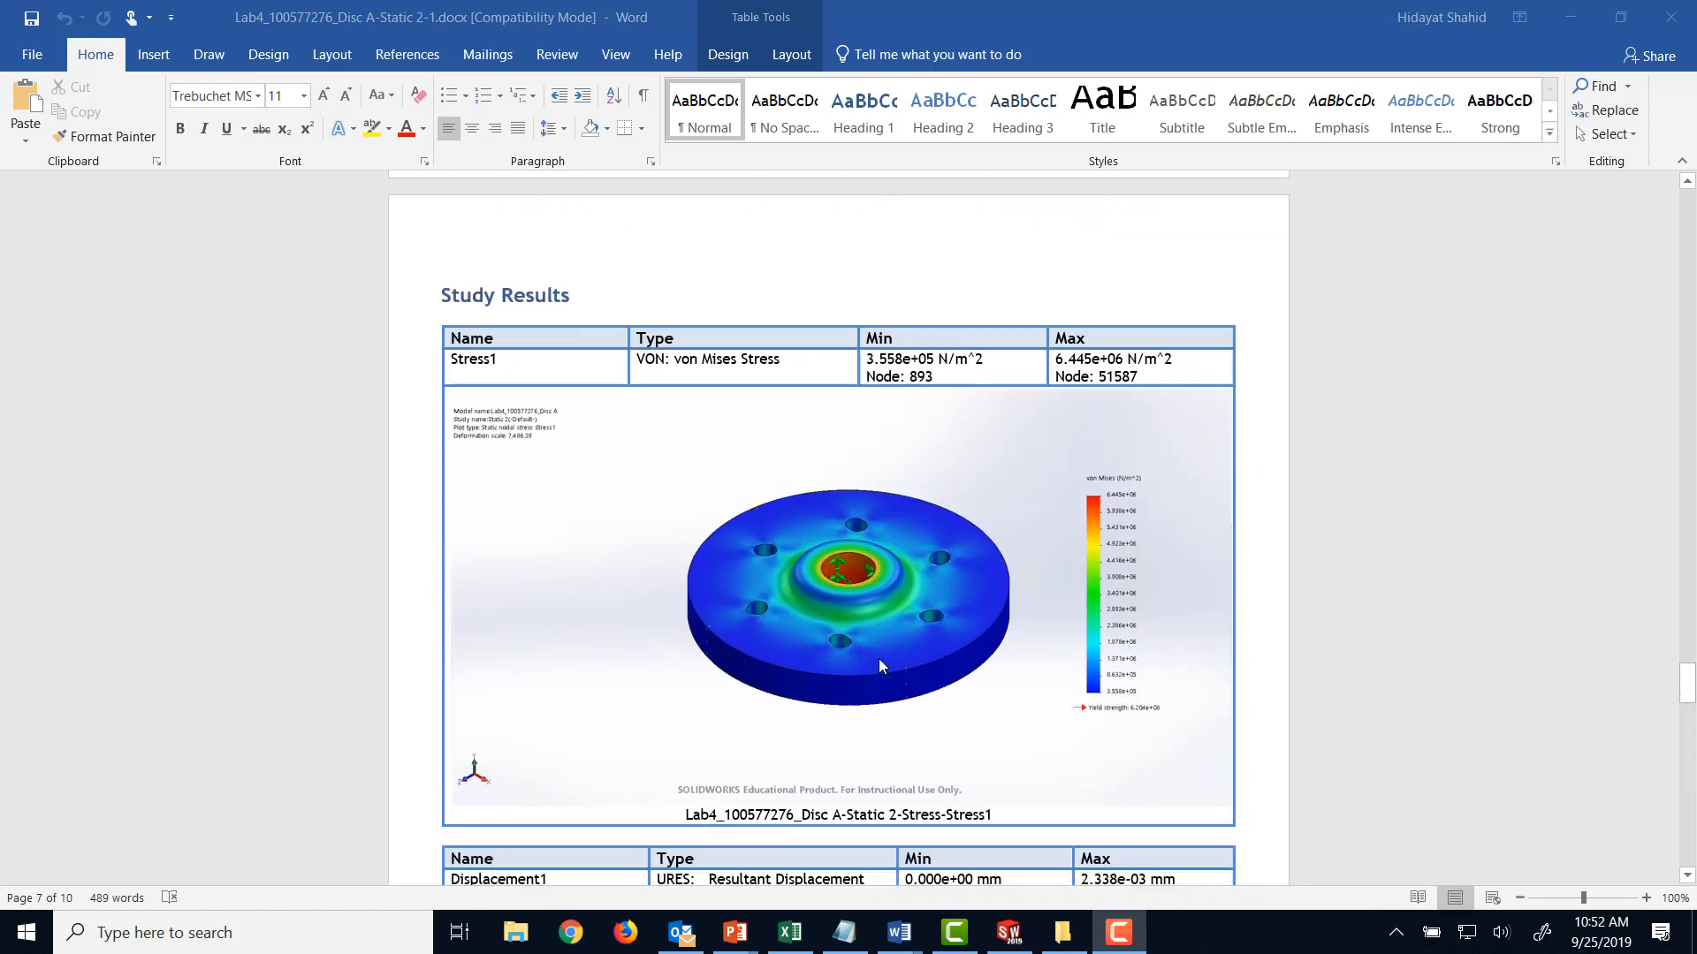
{"action": "scroll", "coordinate": [878, 663], "scroll_direction": "down", "scroll_amount": 4}
{"action": "scroll", "coordinate": [878, 662], "scroll_direction": "up", "scroll_amount": 2}
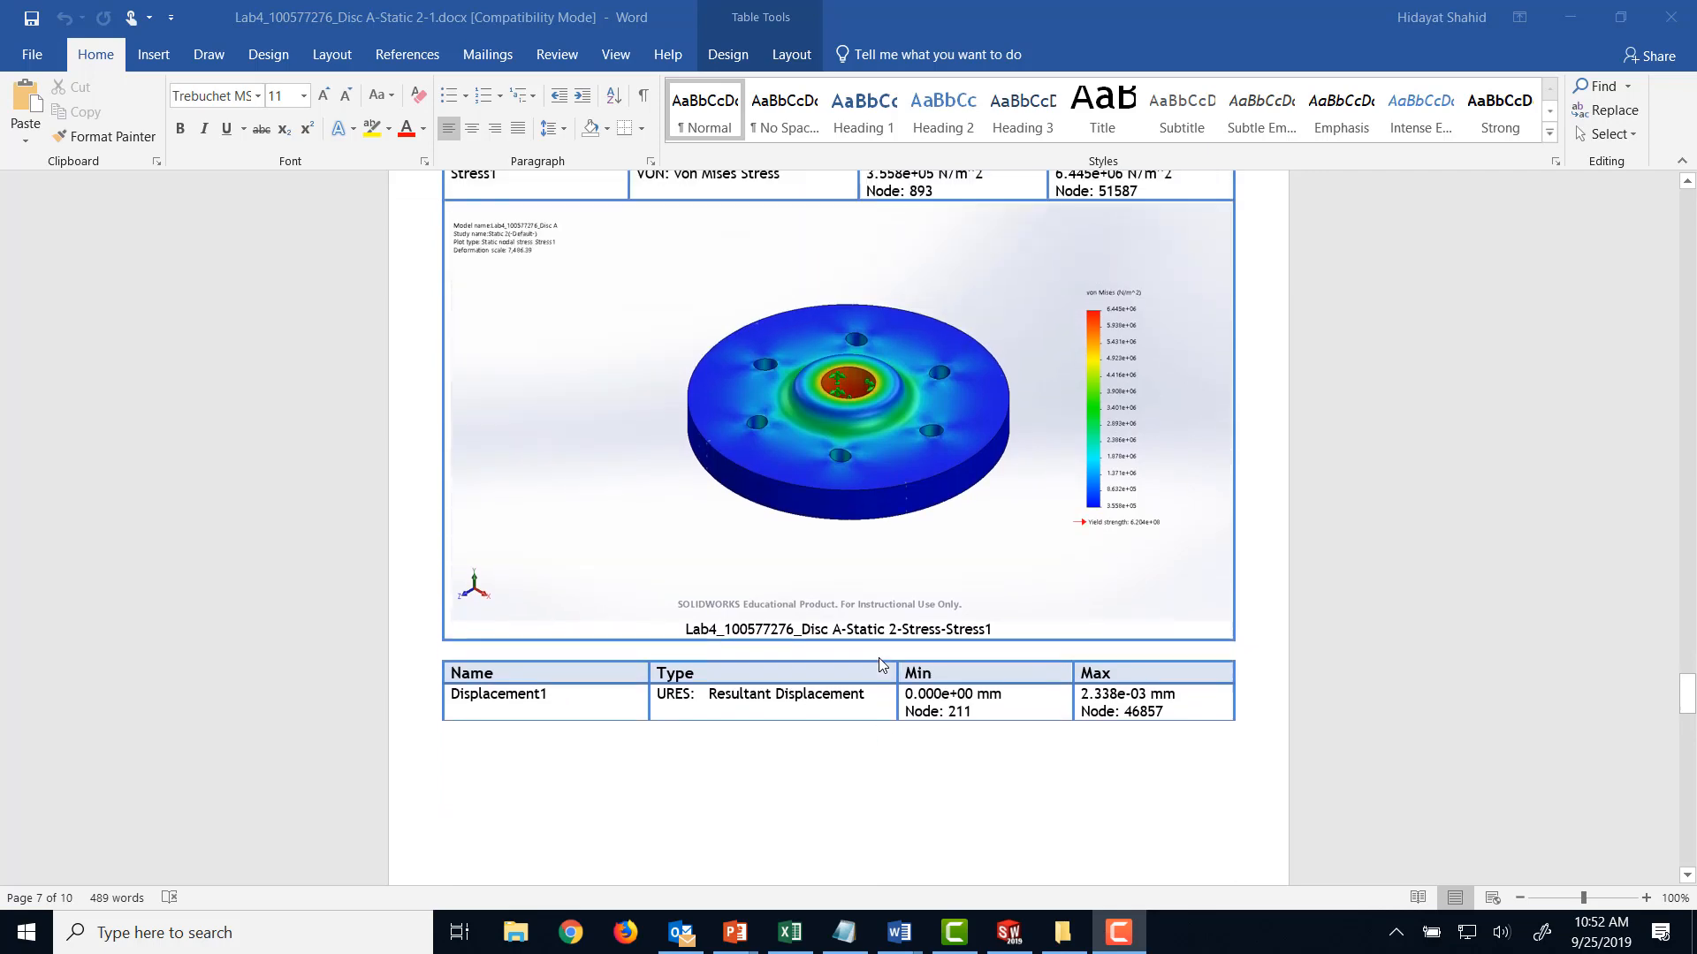
{"action": "scroll", "coordinate": [972, 594], "scroll_direction": "up", "scroll_amount": 2}
{"action": "scroll", "coordinate": [742, 725], "scroll_direction": "down", "scroll_amount": 15}
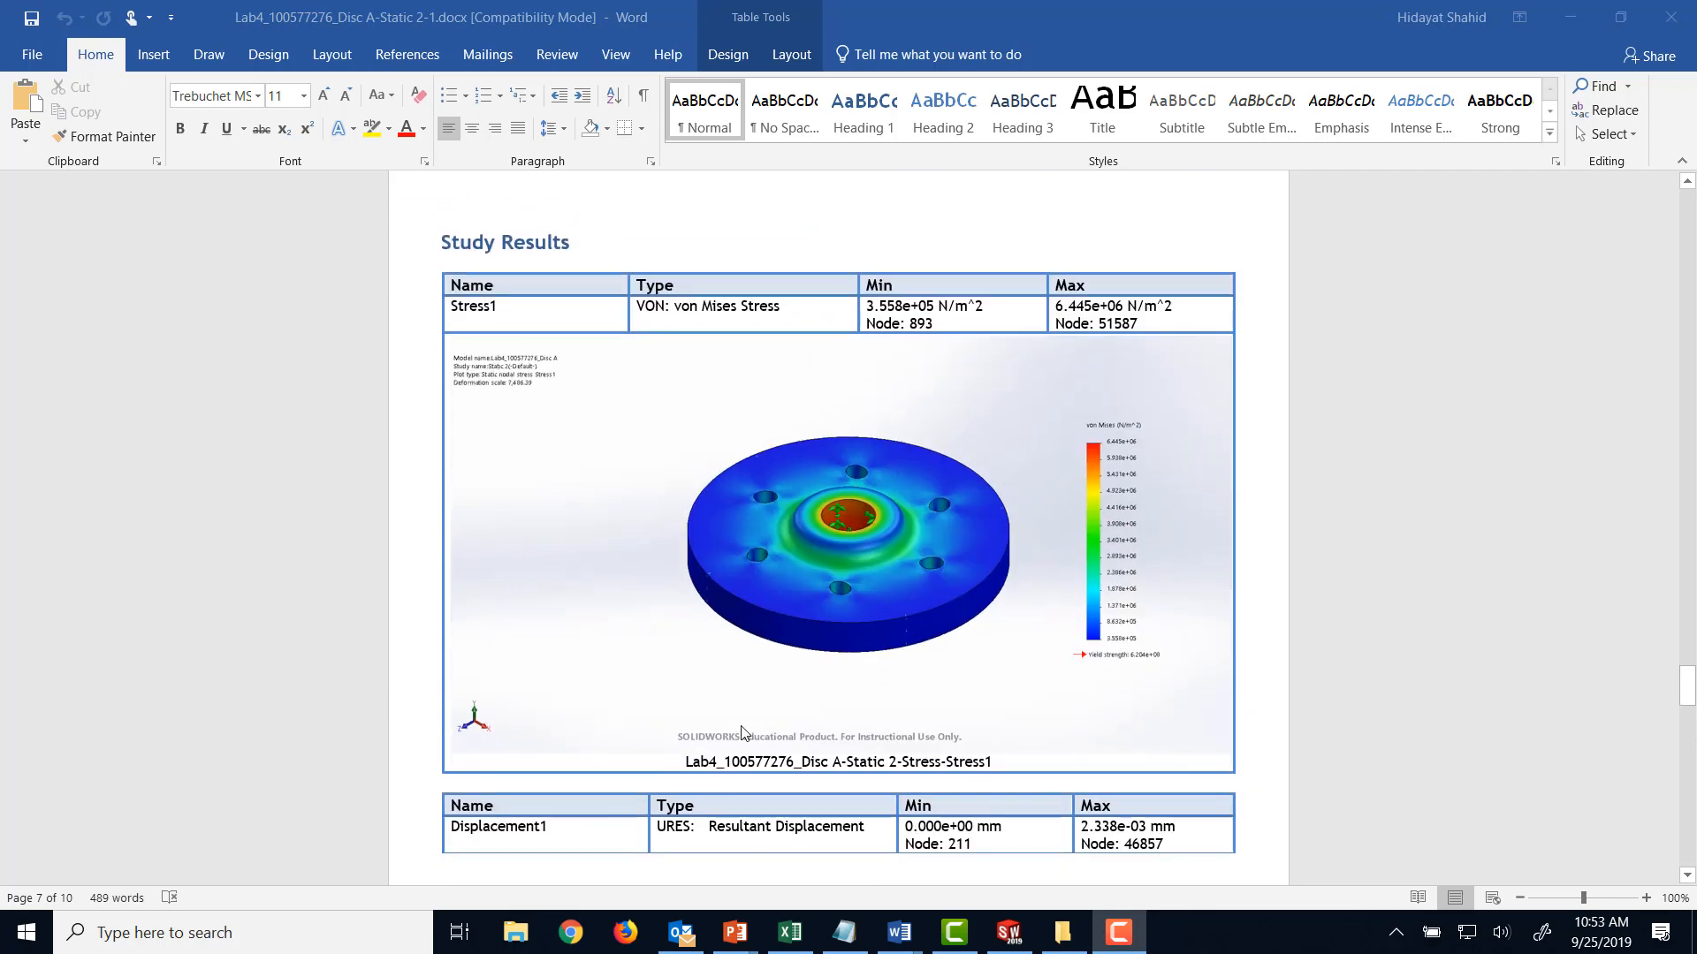
{"action": "scroll", "coordinate": [742, 717], "scroll_direction": "down", "scroll_amount": 20}
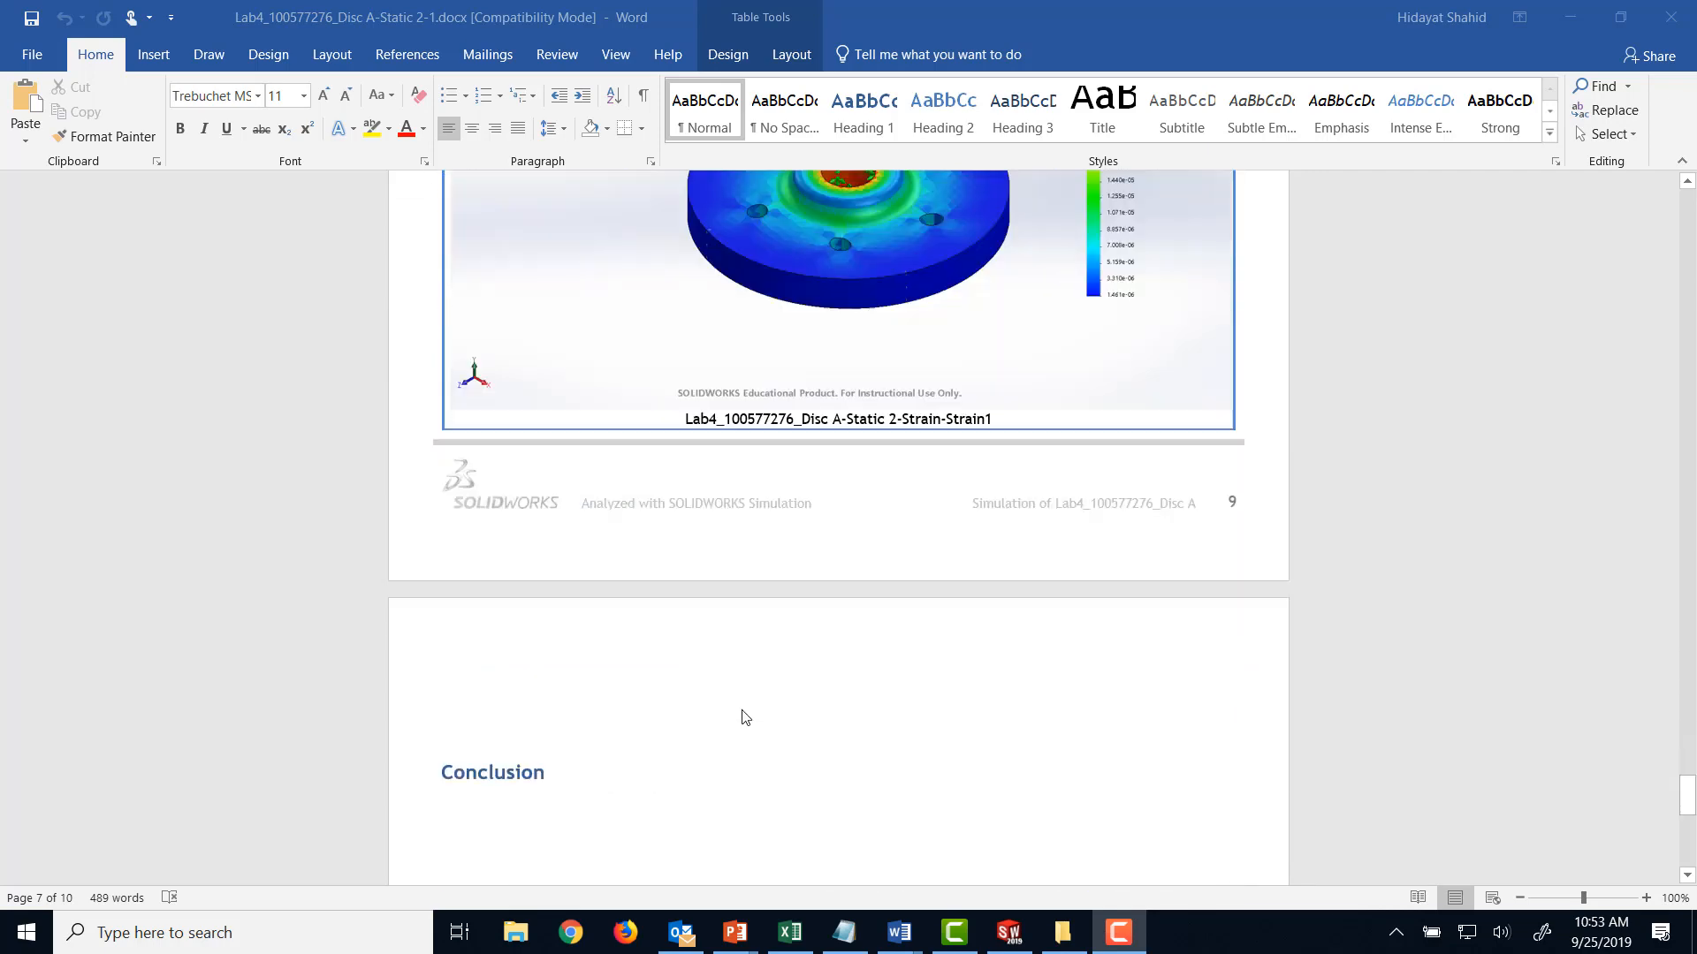
{"action": "scroll", "coordinate": [745, 714], "scroll_direction": "up", "scroll_amount": 15}
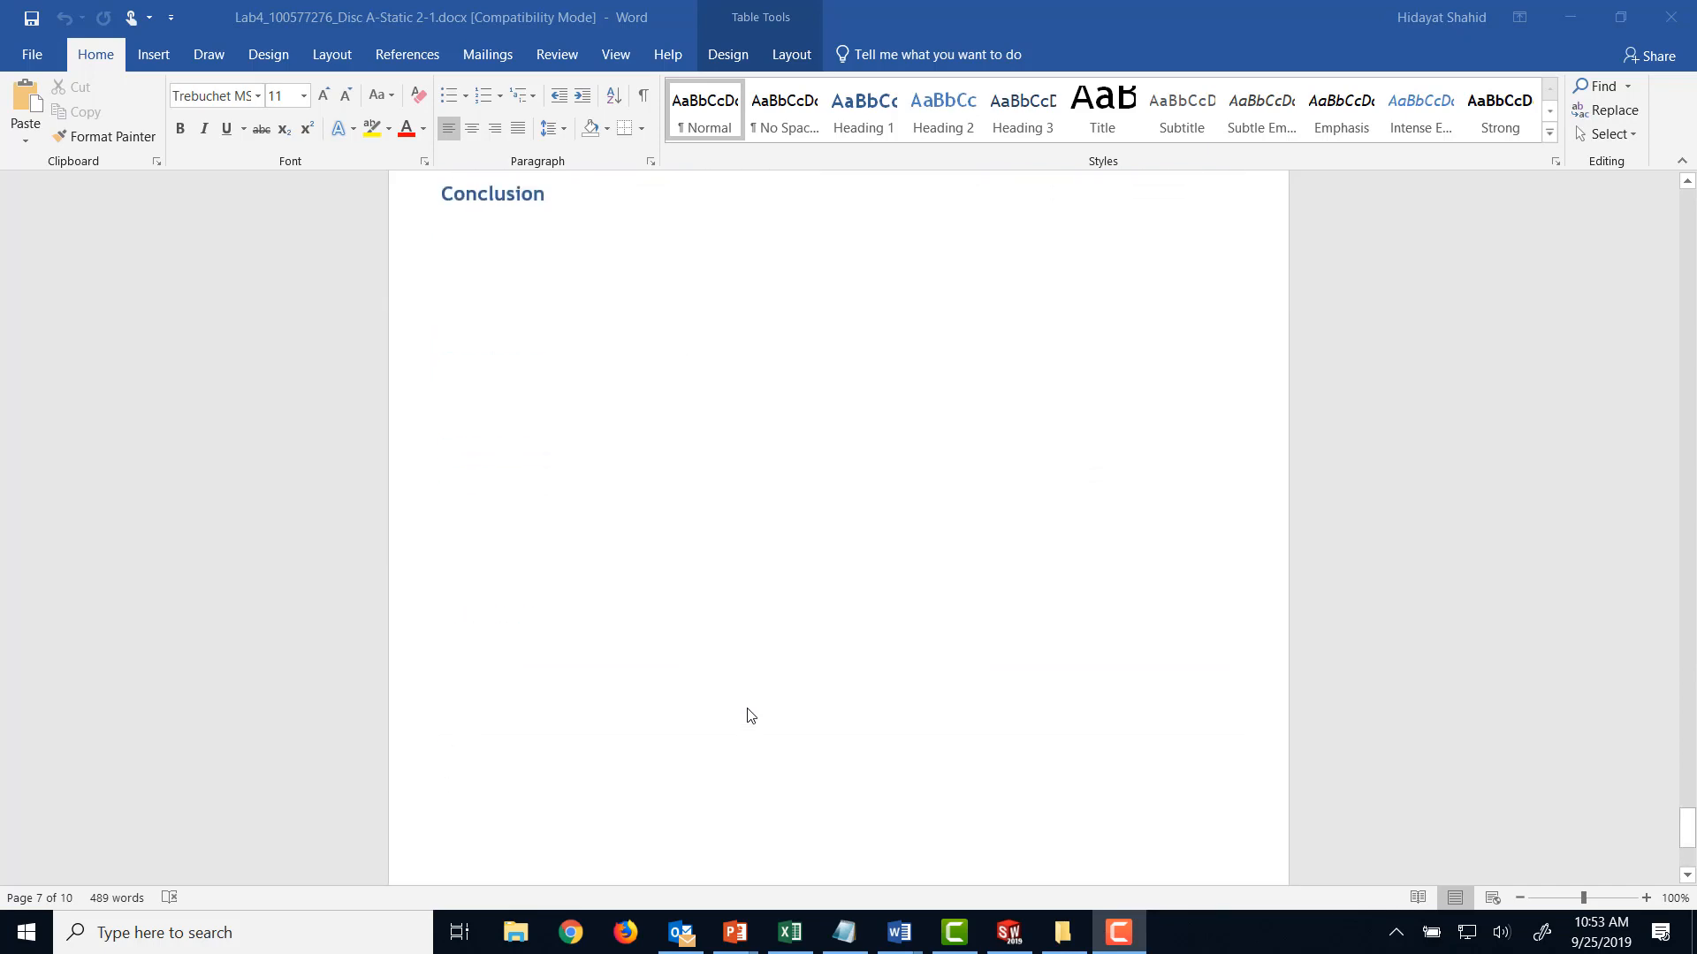
{"action": "scroll", "coordinate": [830, 661], "scroll_direction": "up", "scroll_amount": 6}
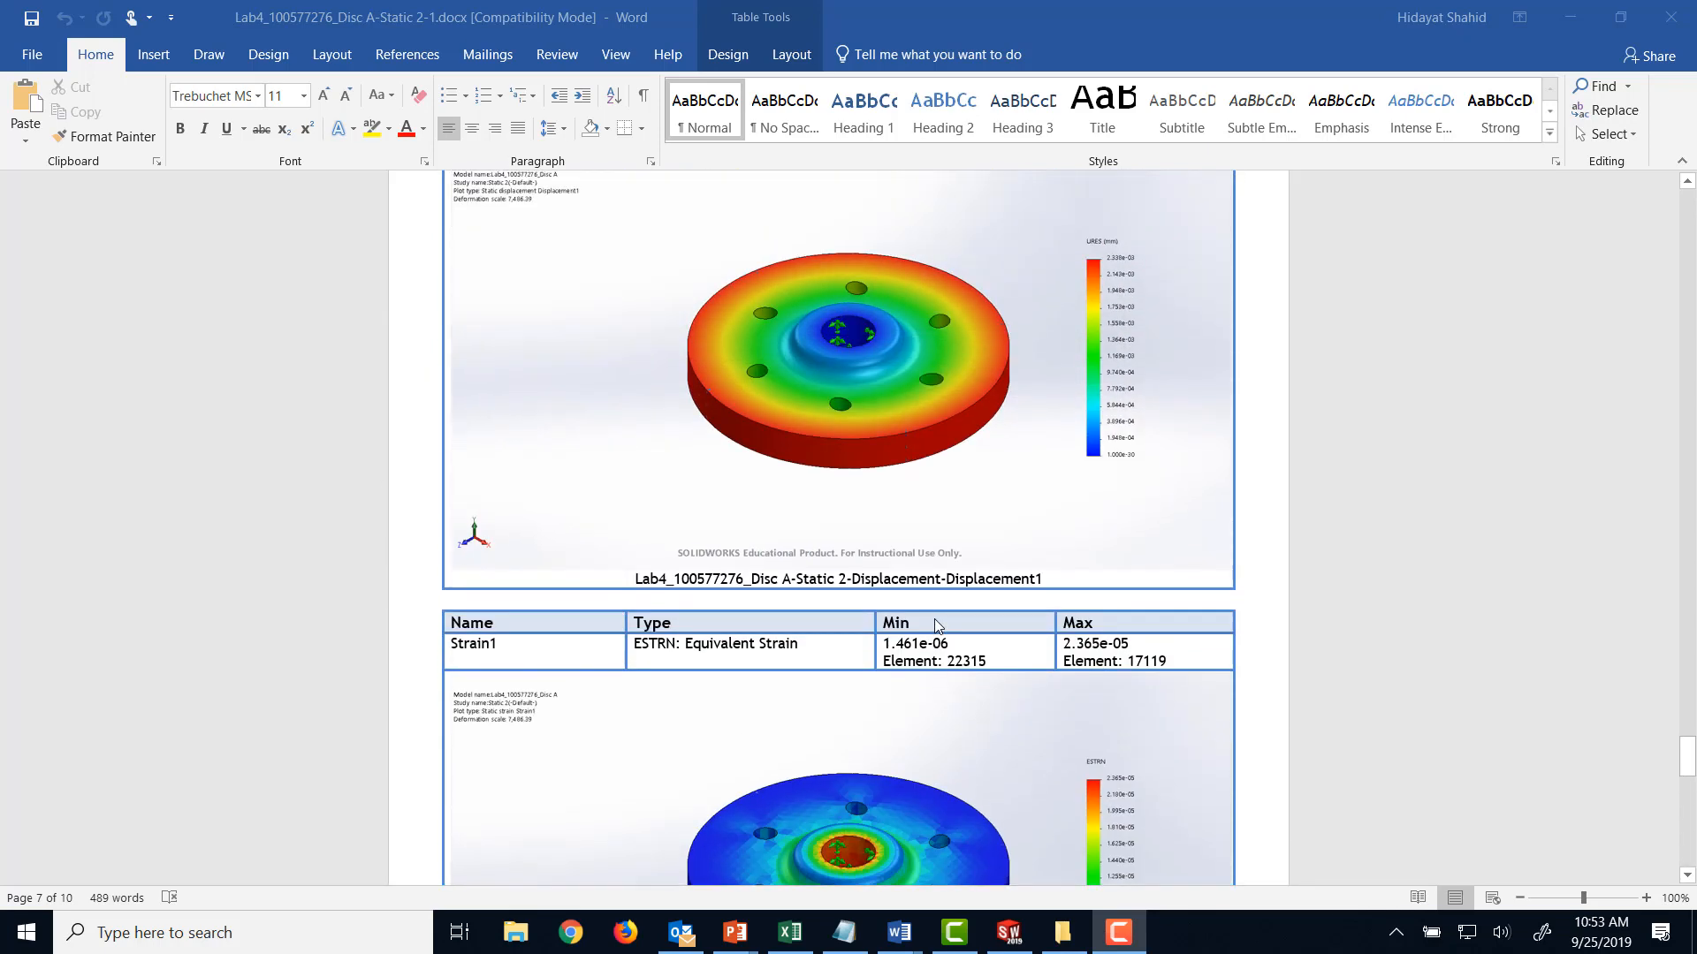
{"action": "left_click_drag", "start_coordinate": [1688, 746], "coordinate": [1681, 189]}
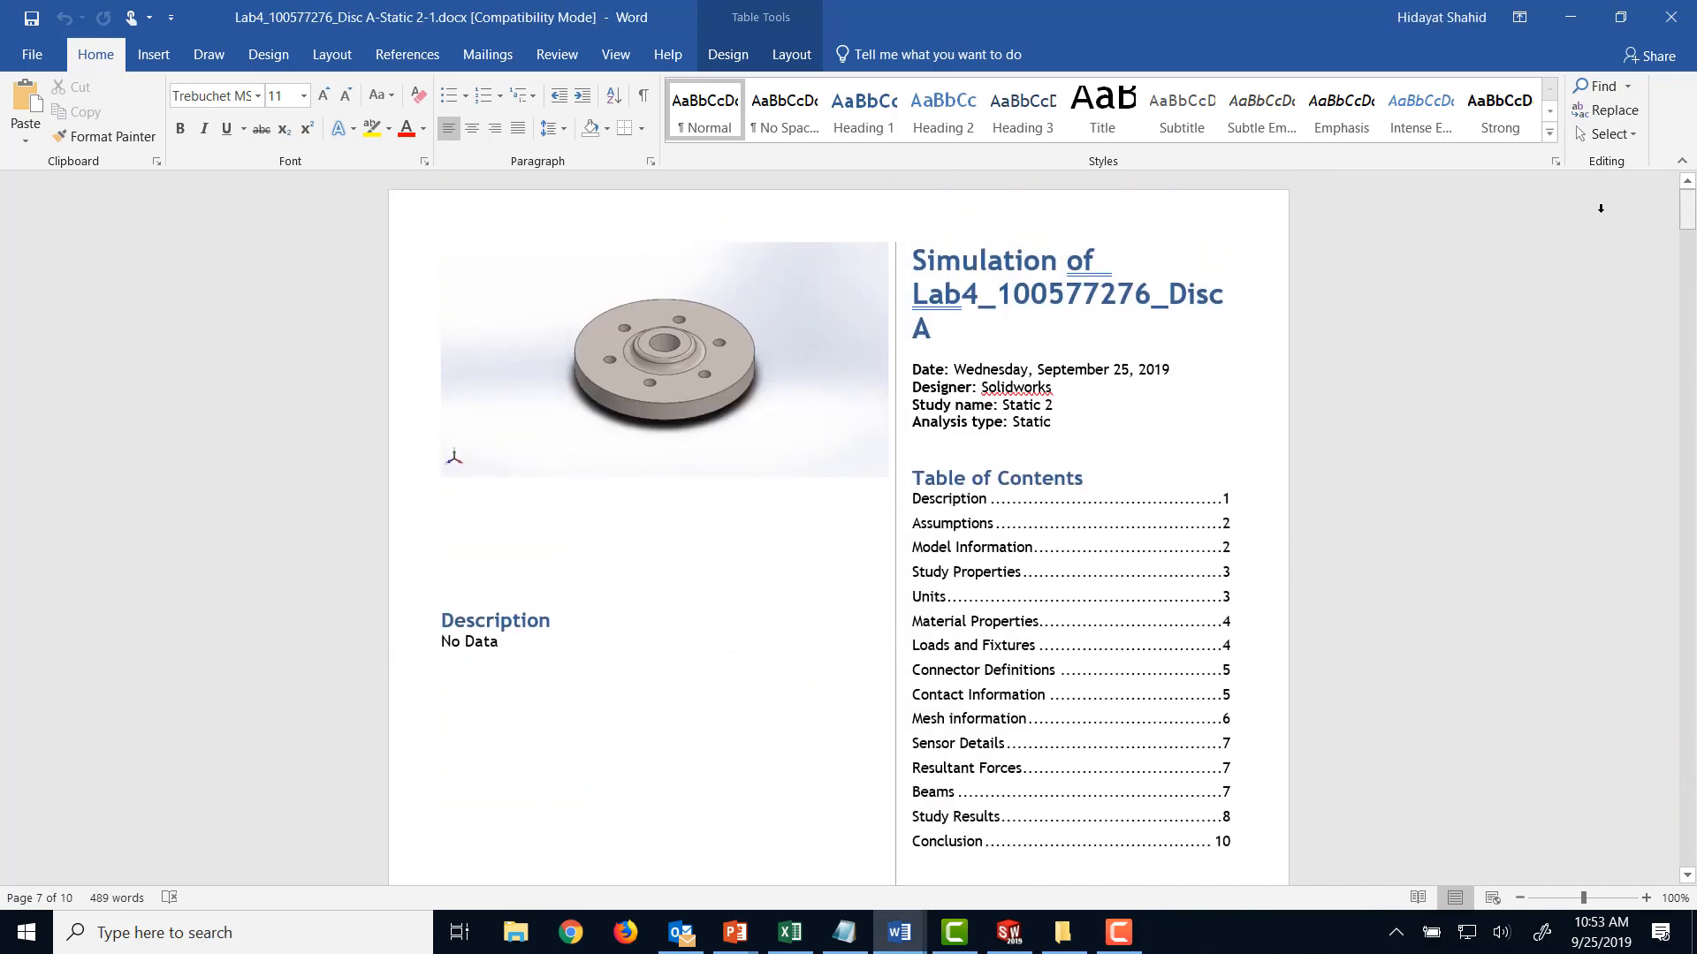